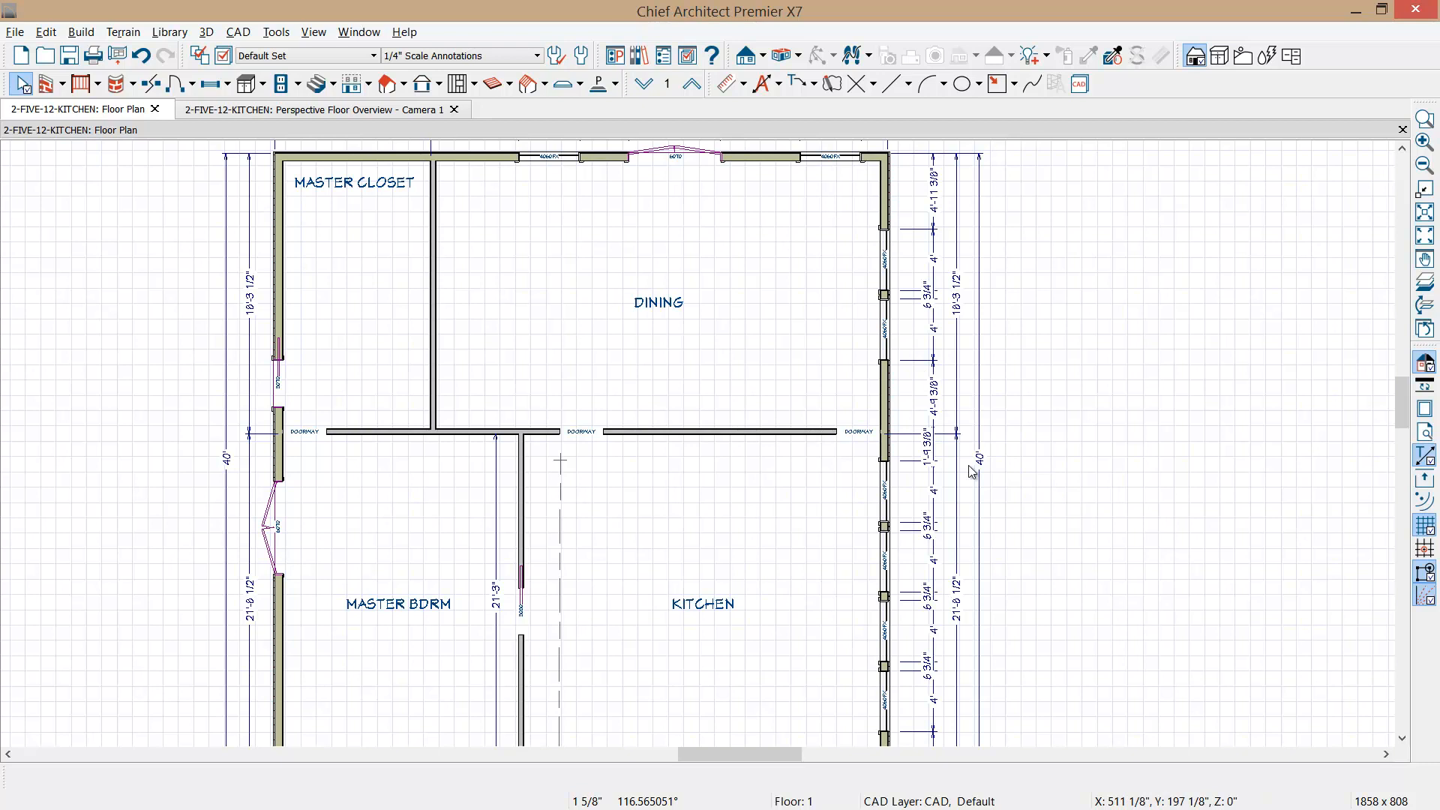
# - Switch the floor plan's active annotation set to 1/2" Scale Inches
pyautogui.scroll(1, 474, 51)
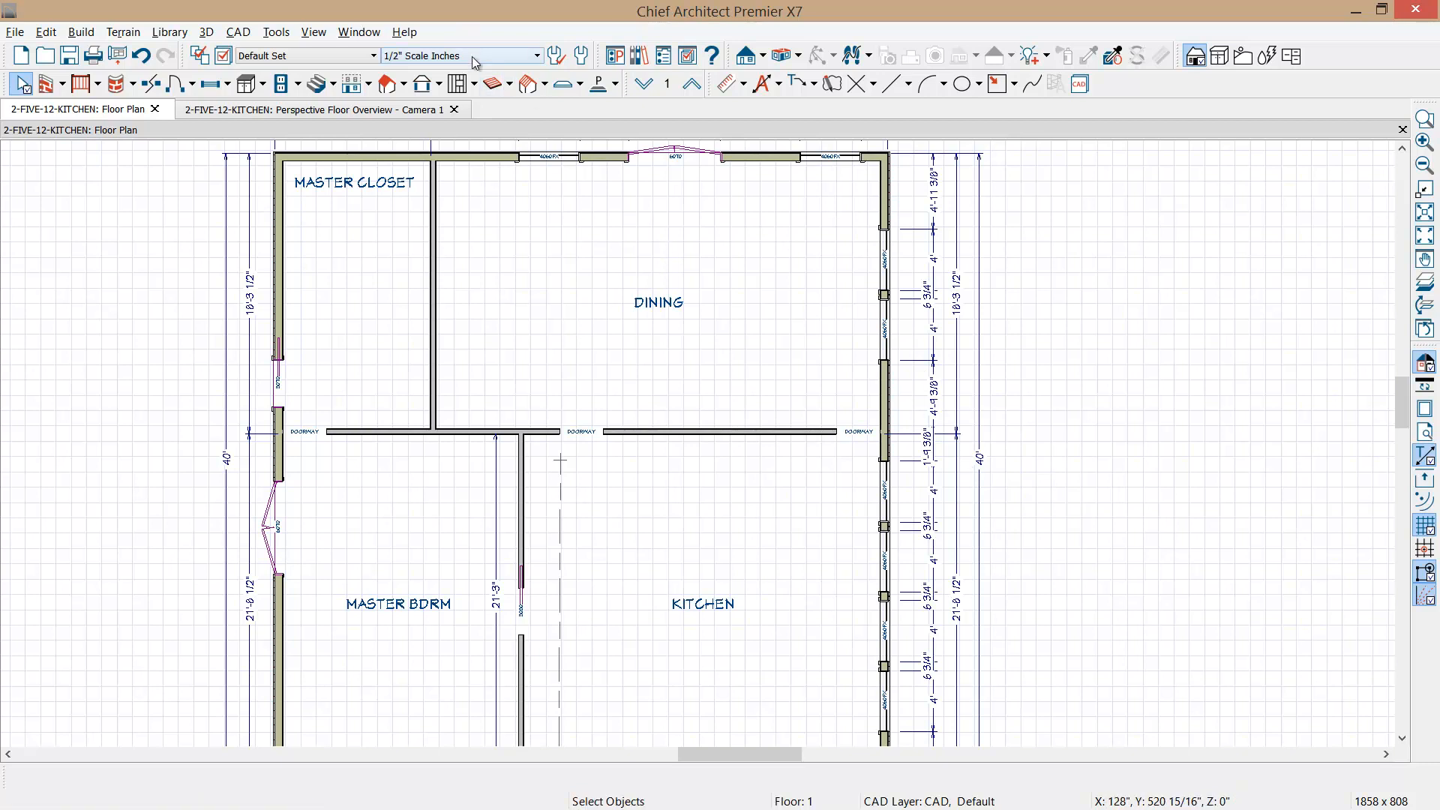
pyautogui.click(537, 60)
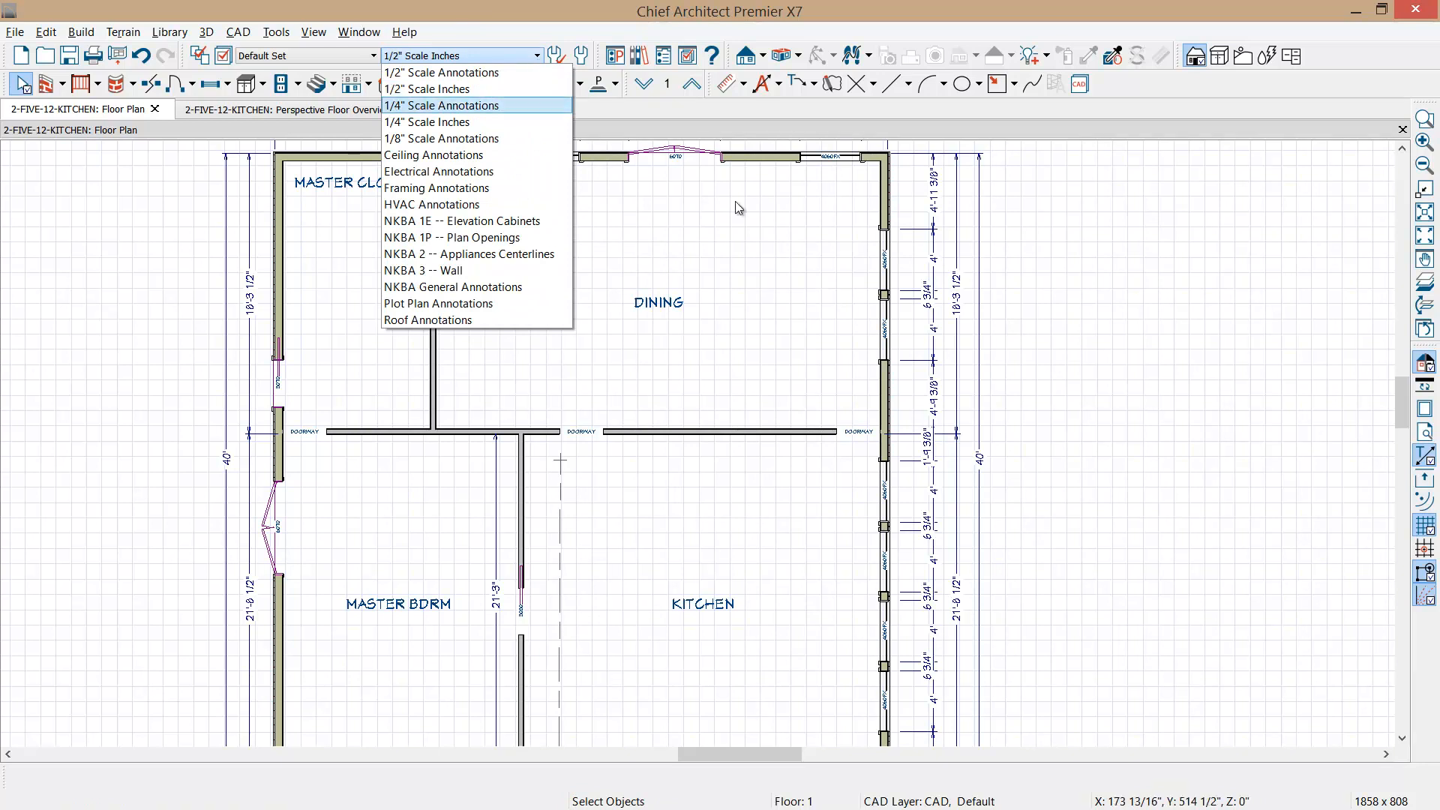
pyautogui.click(890, 201)
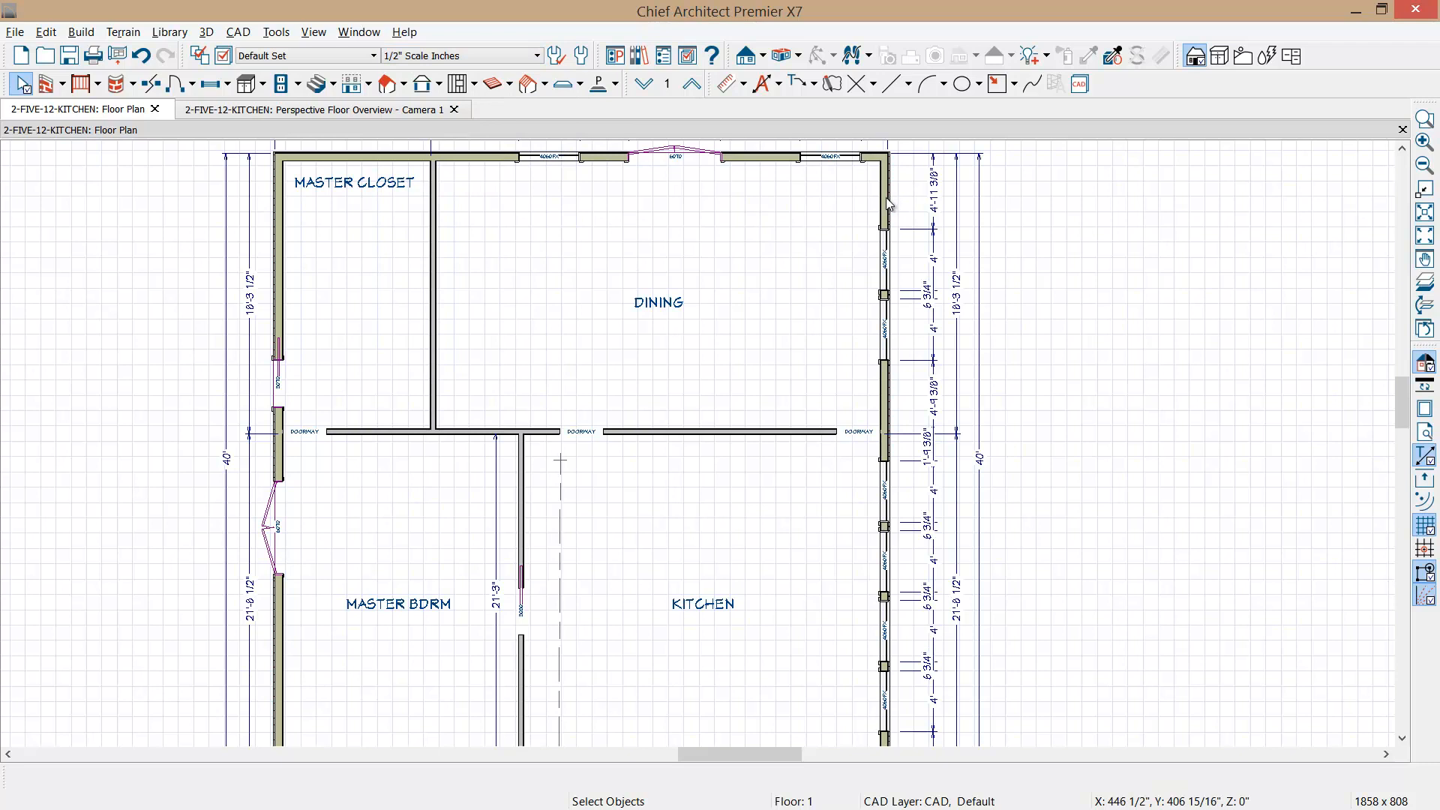
# - Turn off the display of the "Walls, Layers" layer through the exterior wall beside the dining room
pyautogui.click(884, 199)
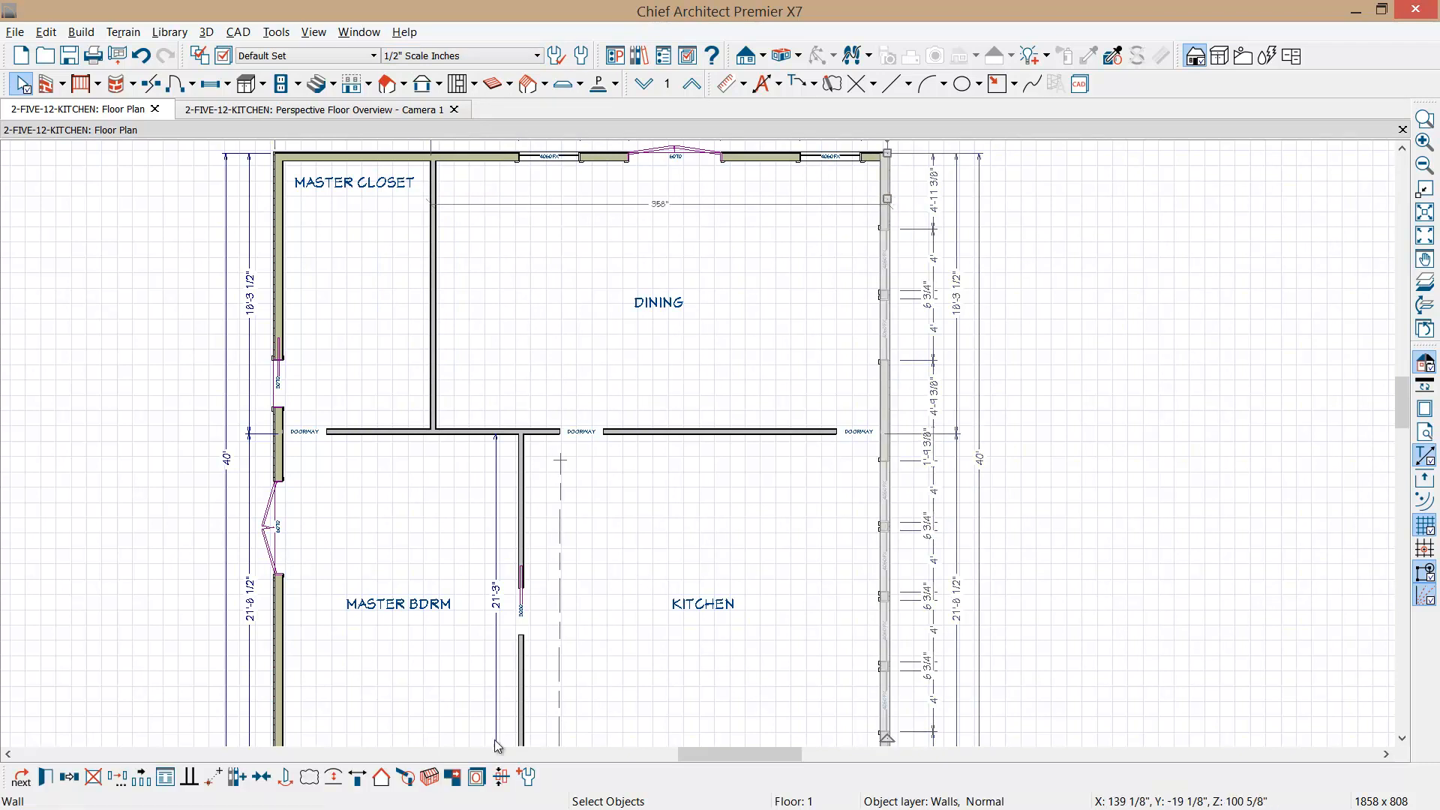
pyautogui.click(477, 778)
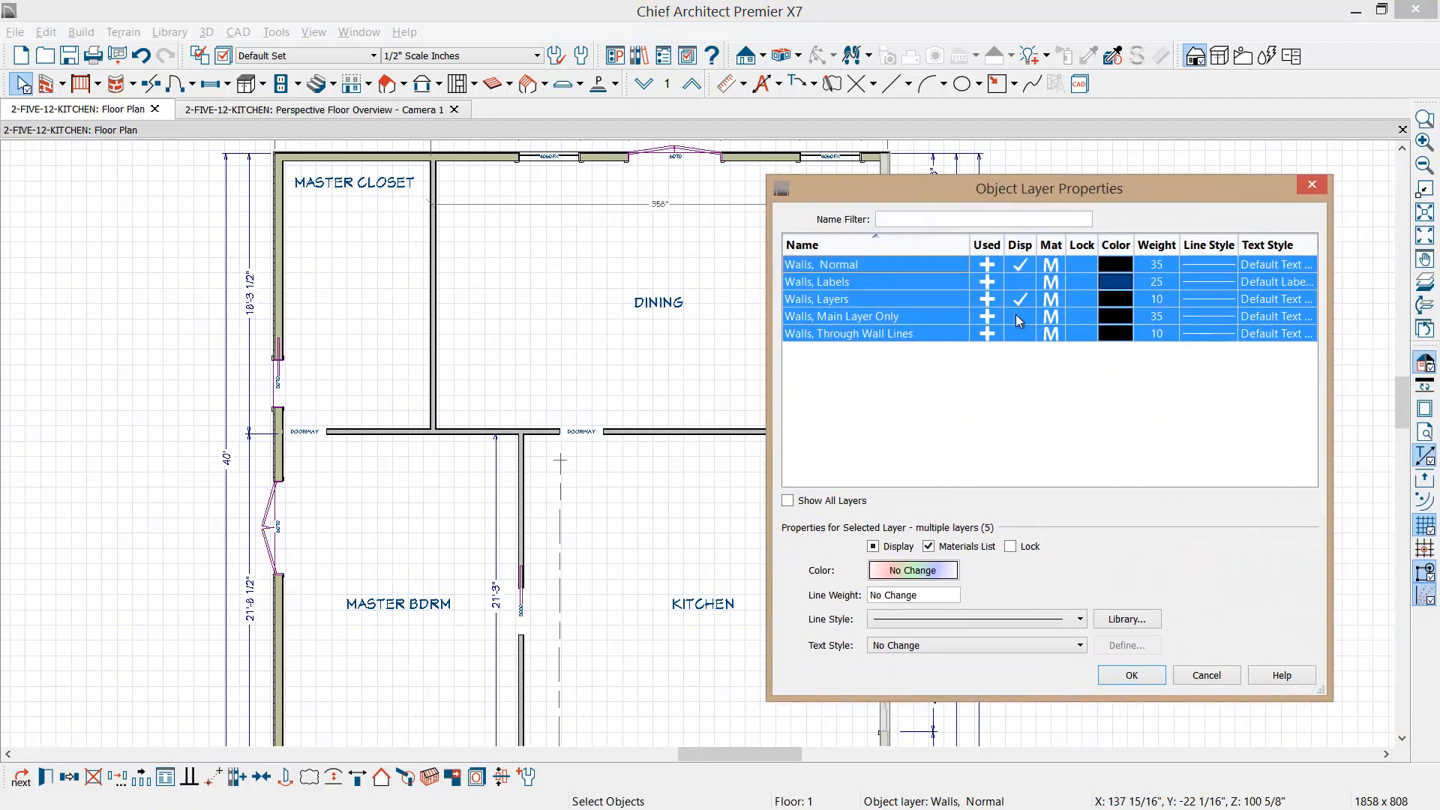
pyautogui.click(1026, 298)
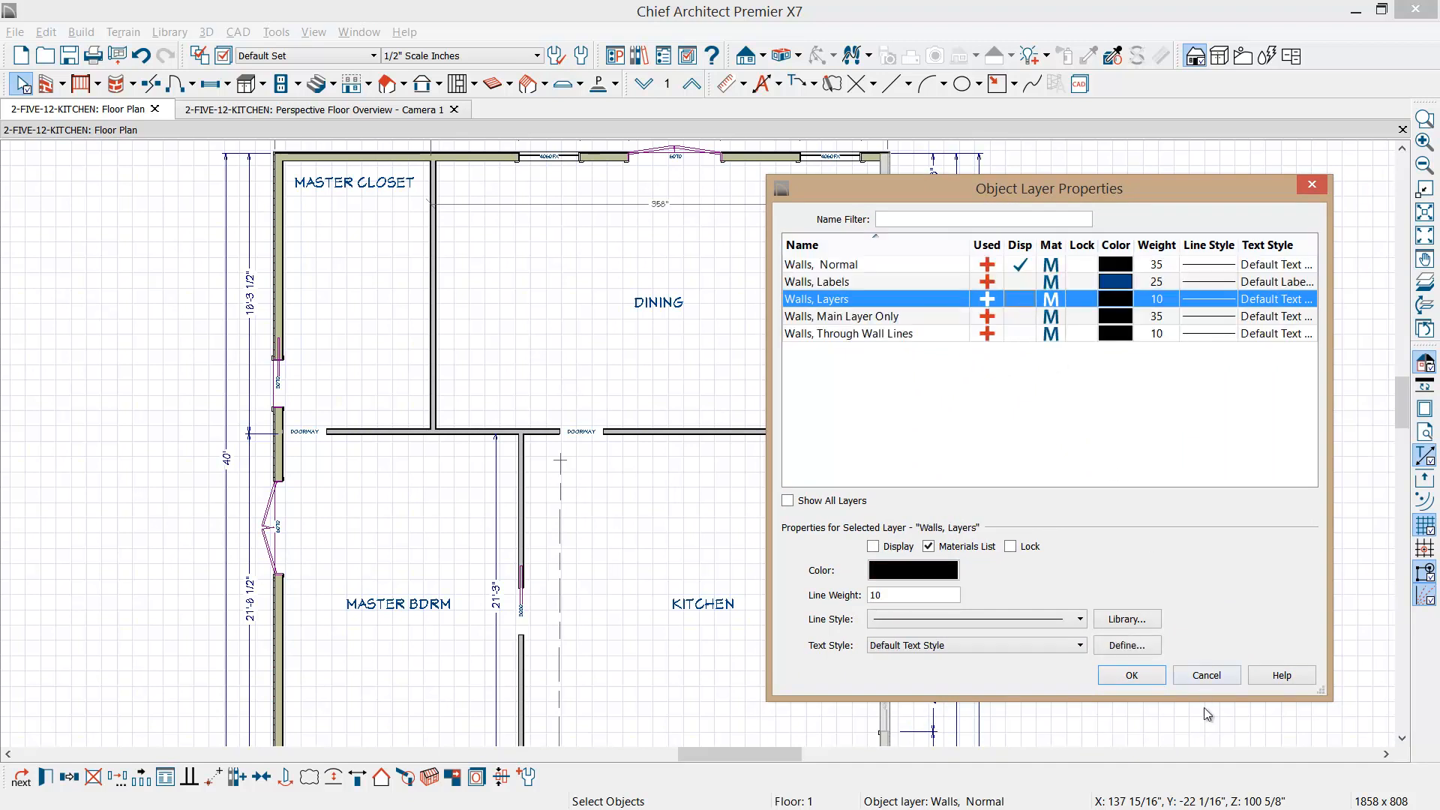
pyautogui.click(1132, 674)
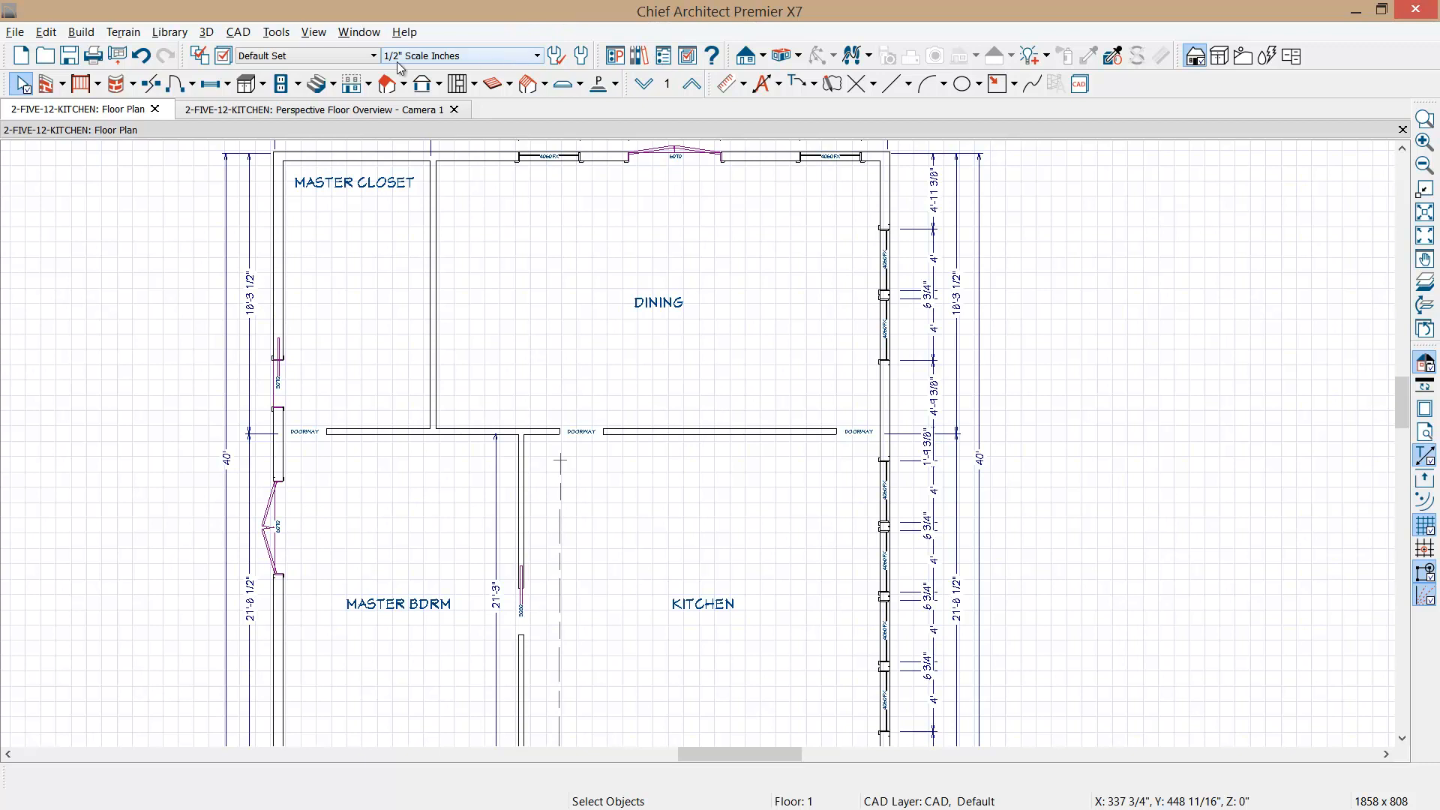
# - Activate the Kitchen & Bath Set layer set and the NKBA General Annotations annotation set for the floor plan
pyautogui.click(374, 56)
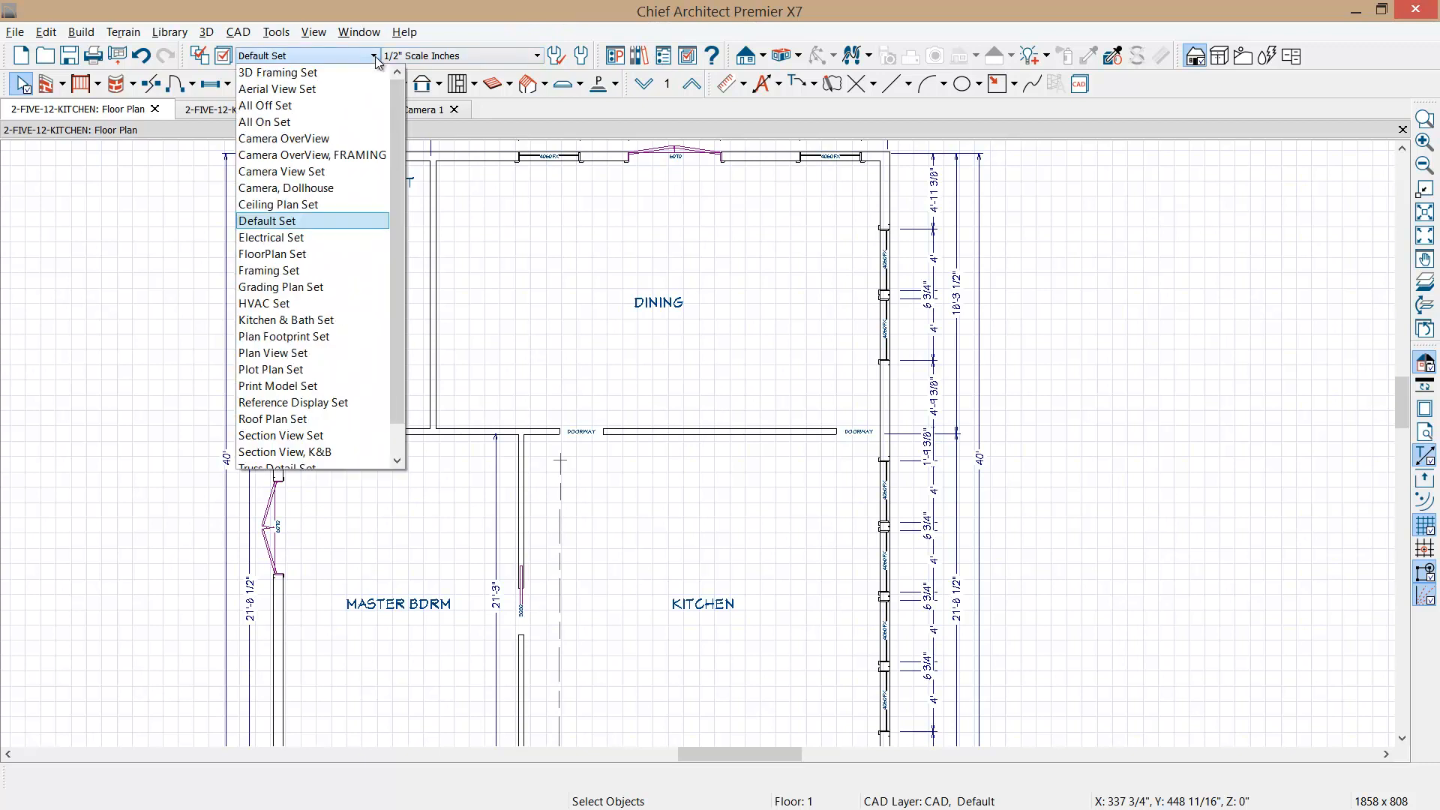
pyautogui.click(323, 321)
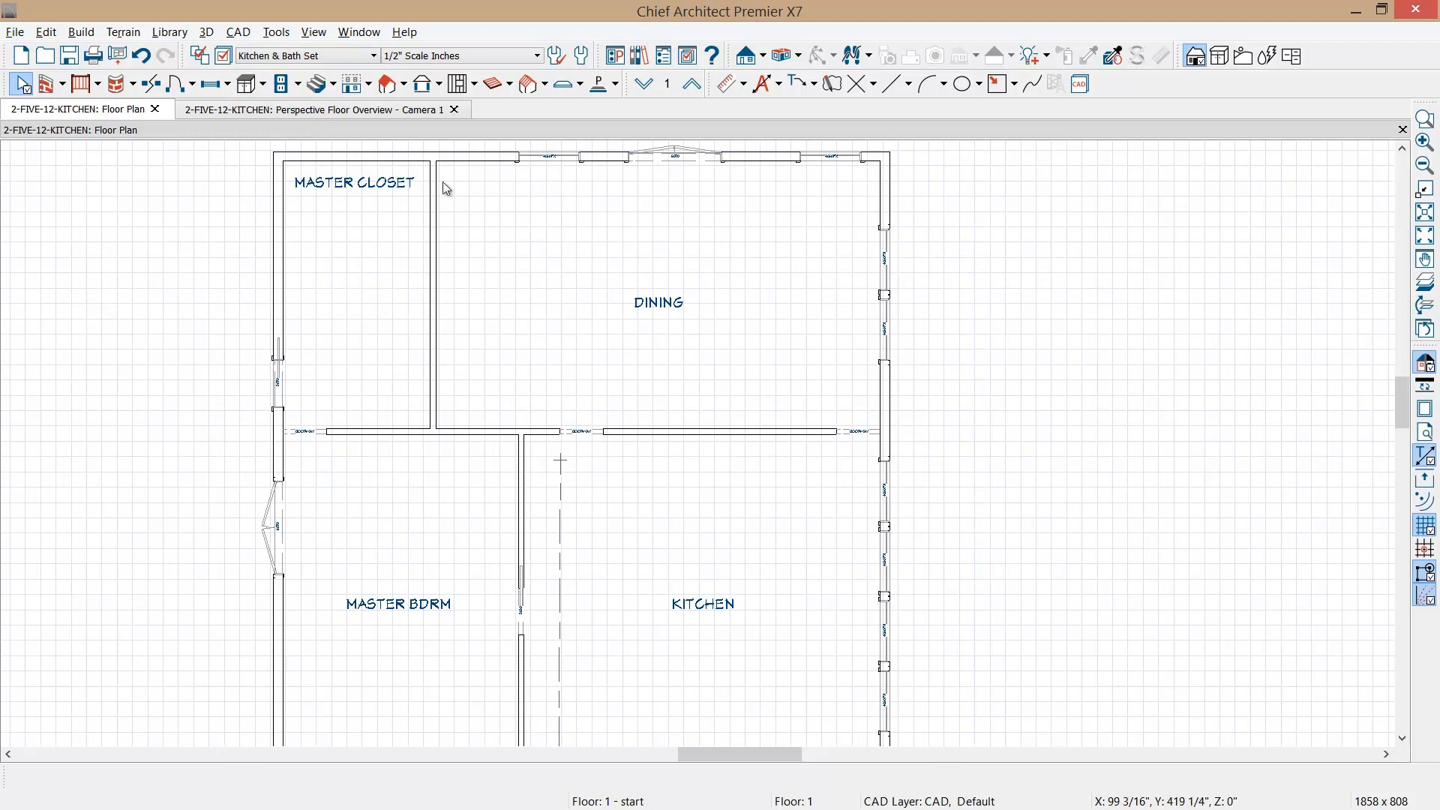
pyautogui.click(537, 57)
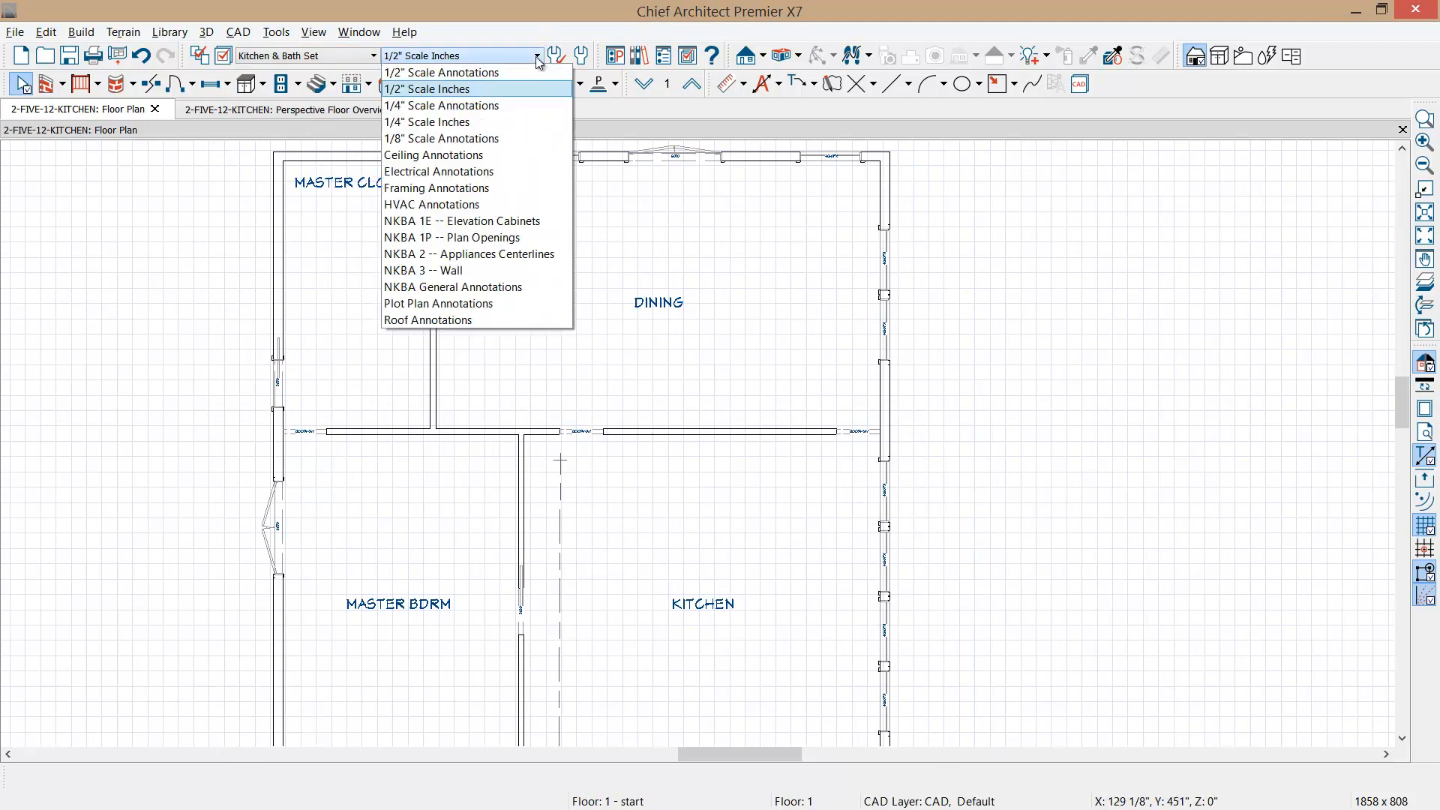
pyautogui.click(440, 288)
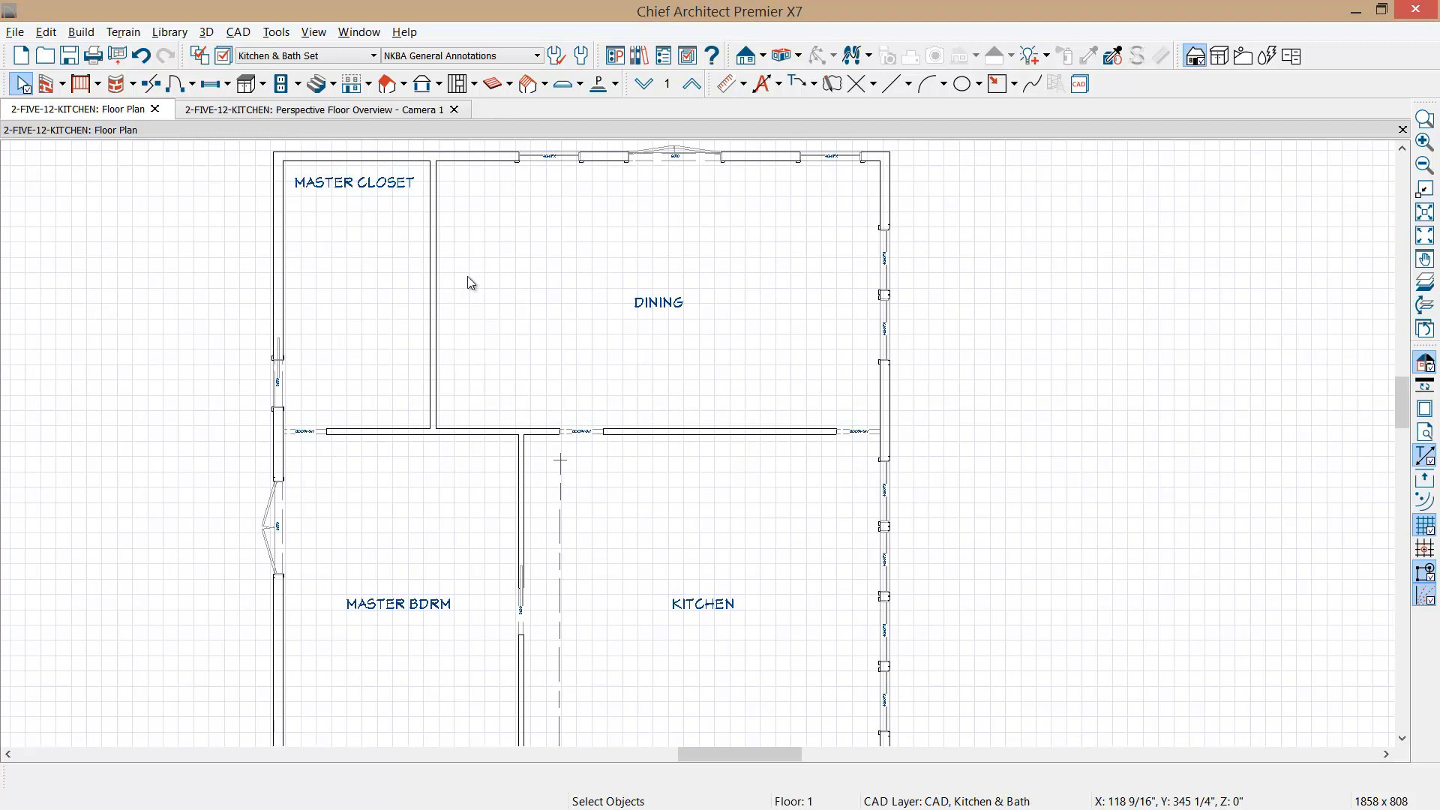
# - Add an interior dimension across the kitchen's width and move its line just above the wall between kitchen and dining room
pyautogui.click(745, 85)
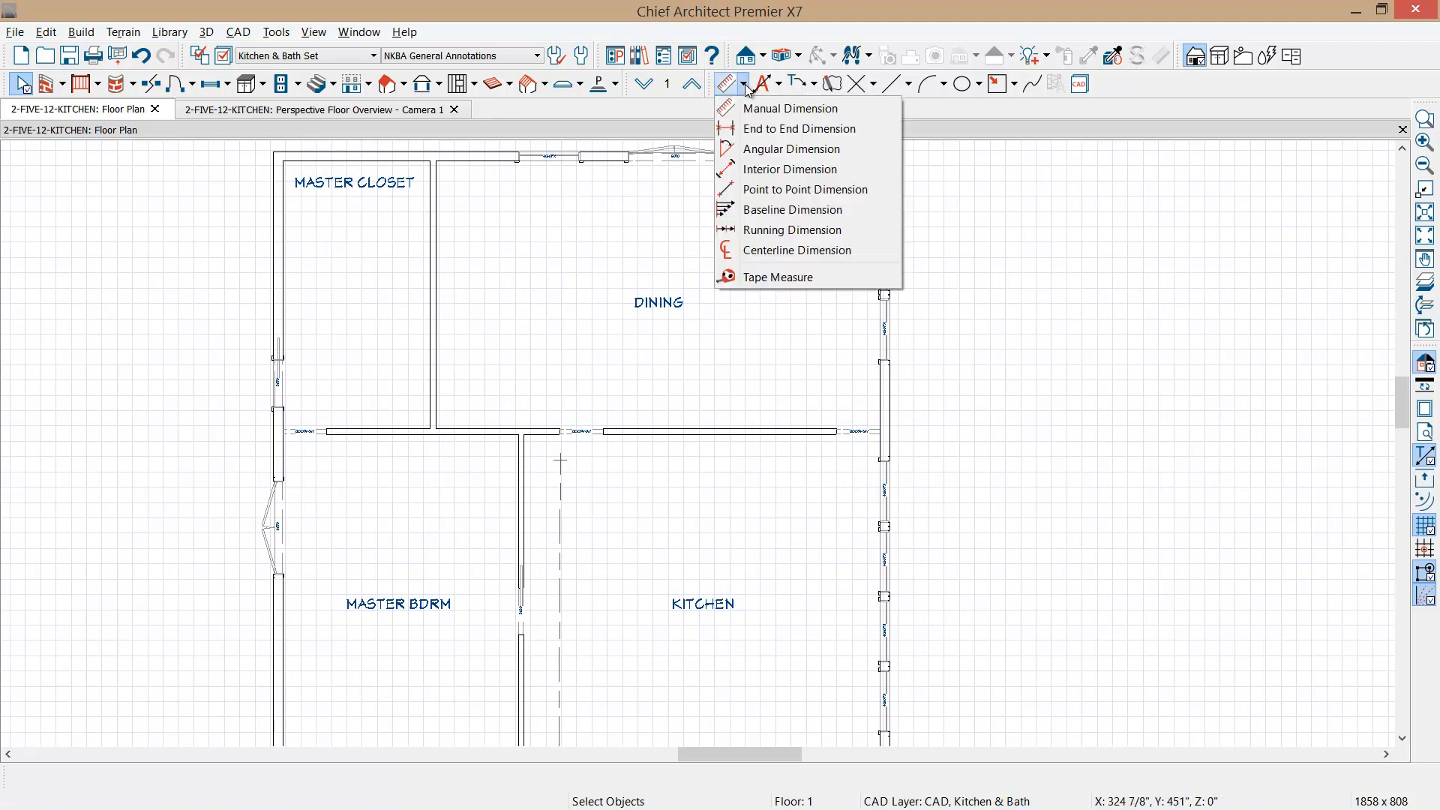
pyautogui.click(784, 170)
pyautogui.moveTo(501, 462); pyautogui.dragTo(886, 460)
pyautogui.moveTo(980, 521); pyautogui.dragTo(974, 362, button='middle')
pyautogui.scroll(2, 802, 313)
pyautogui.click(777, 296)
pyautogui.moveTo(778, 296); pyautogui.dragTo(774, 235)
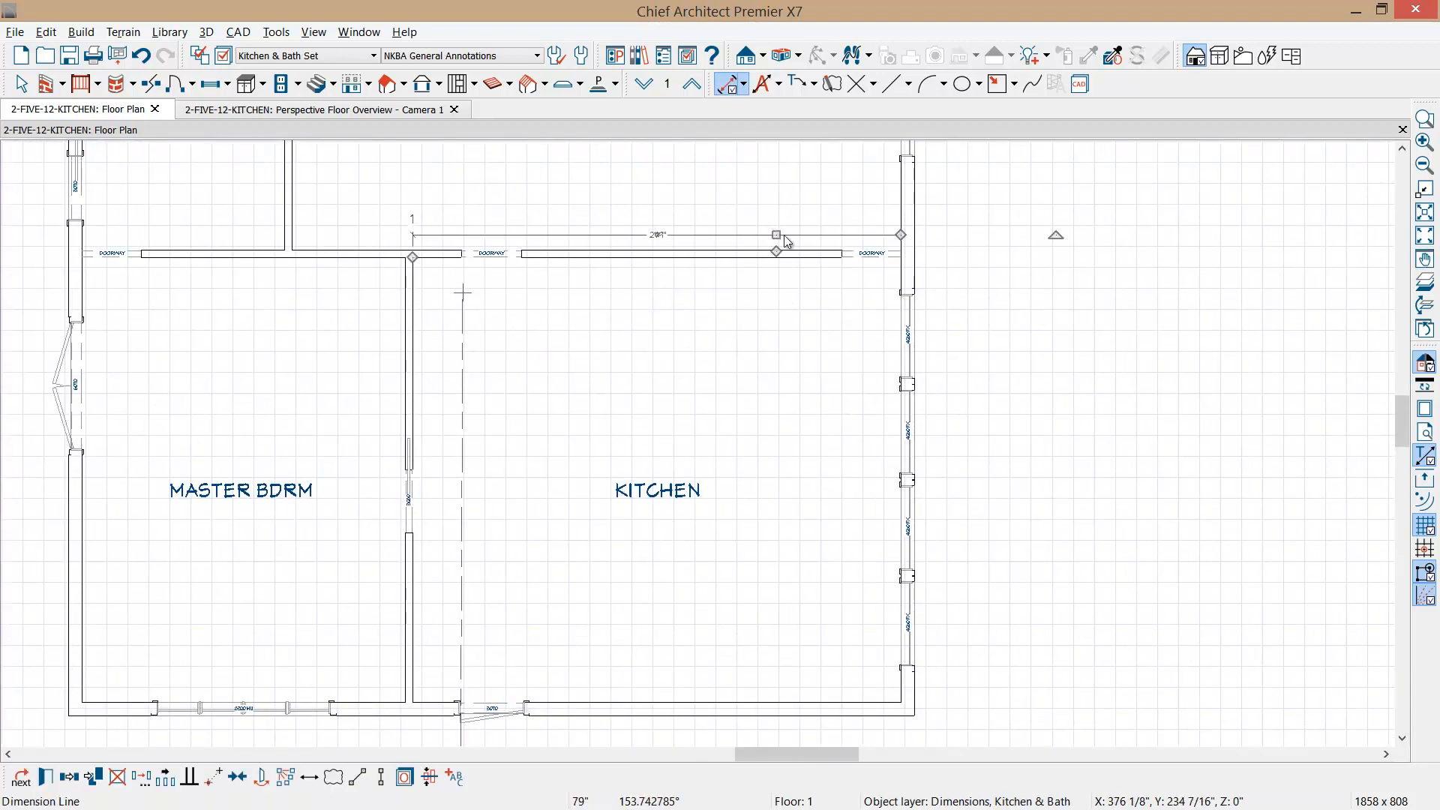
pyautogui.scroll(1, 777, 235)
pyautogui.press('Escape')
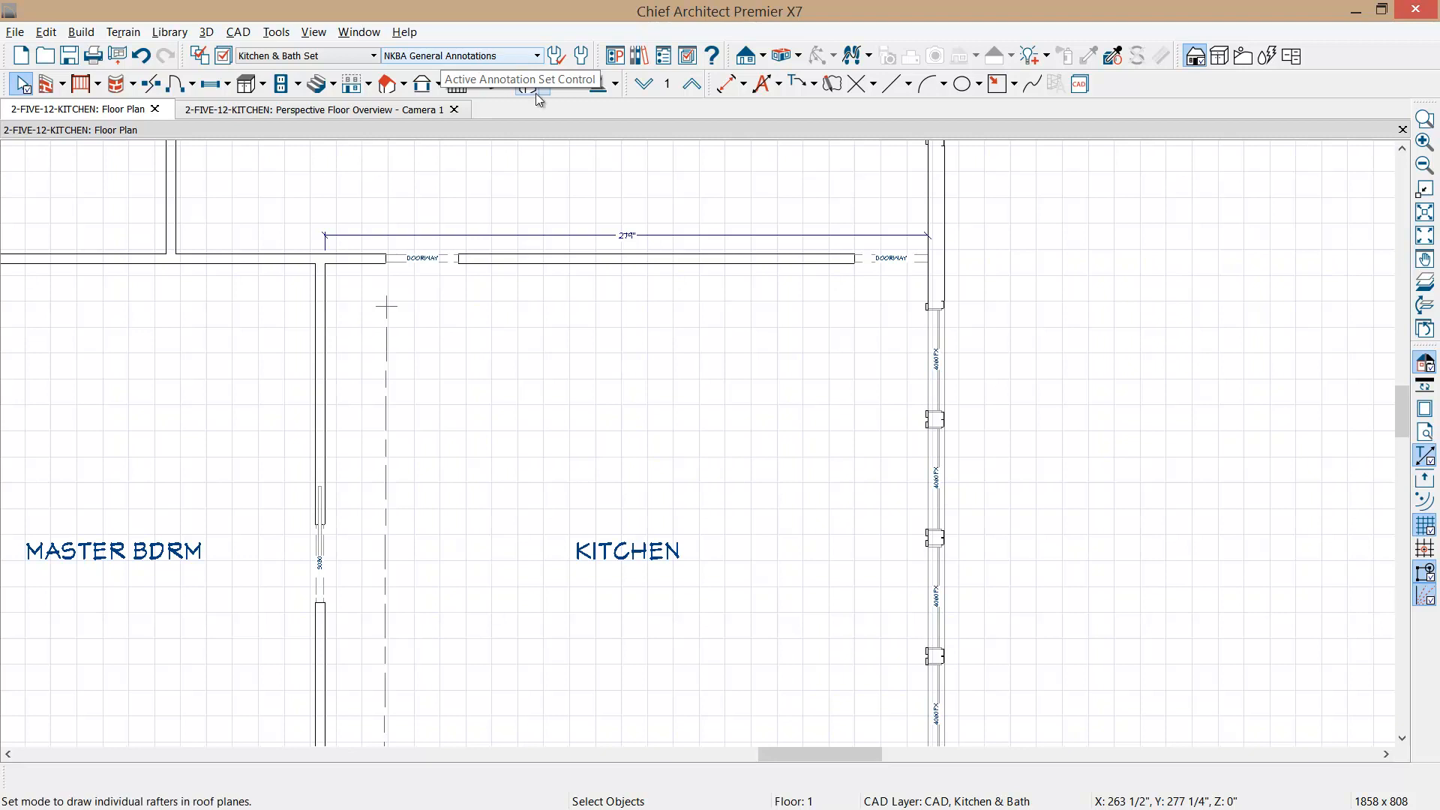
# - Add an interior dimension along the kitchen's depth and move its line into the master bedroom, beside the dividing wall
pyautogui.scroll(-1, 1098, 312)
pyautogui.scroll(-1, 1098, 318)
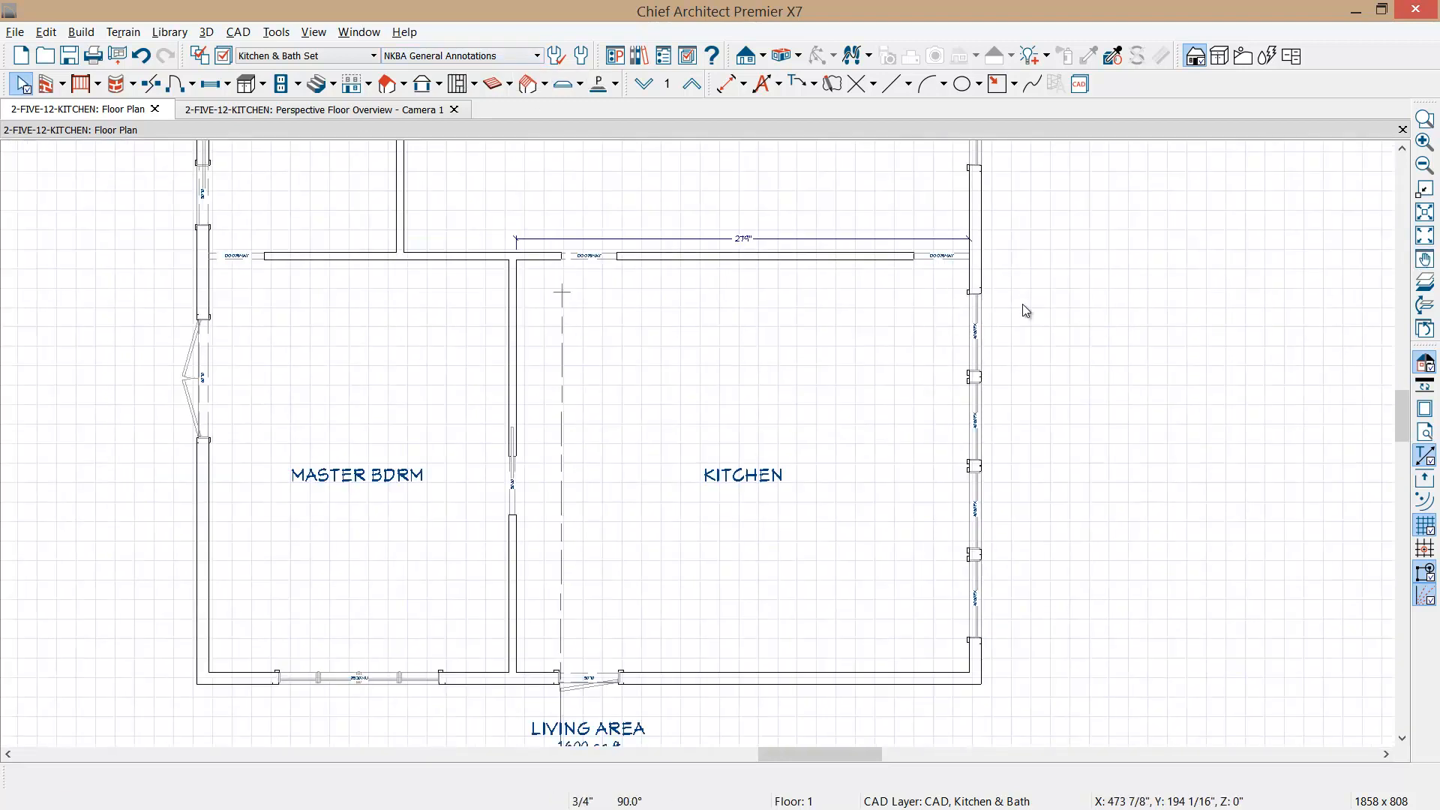
pyautogui.click(727, 84)
pyautogui.moveTo(638, 235); pyautogui.dragTo(638, 686)
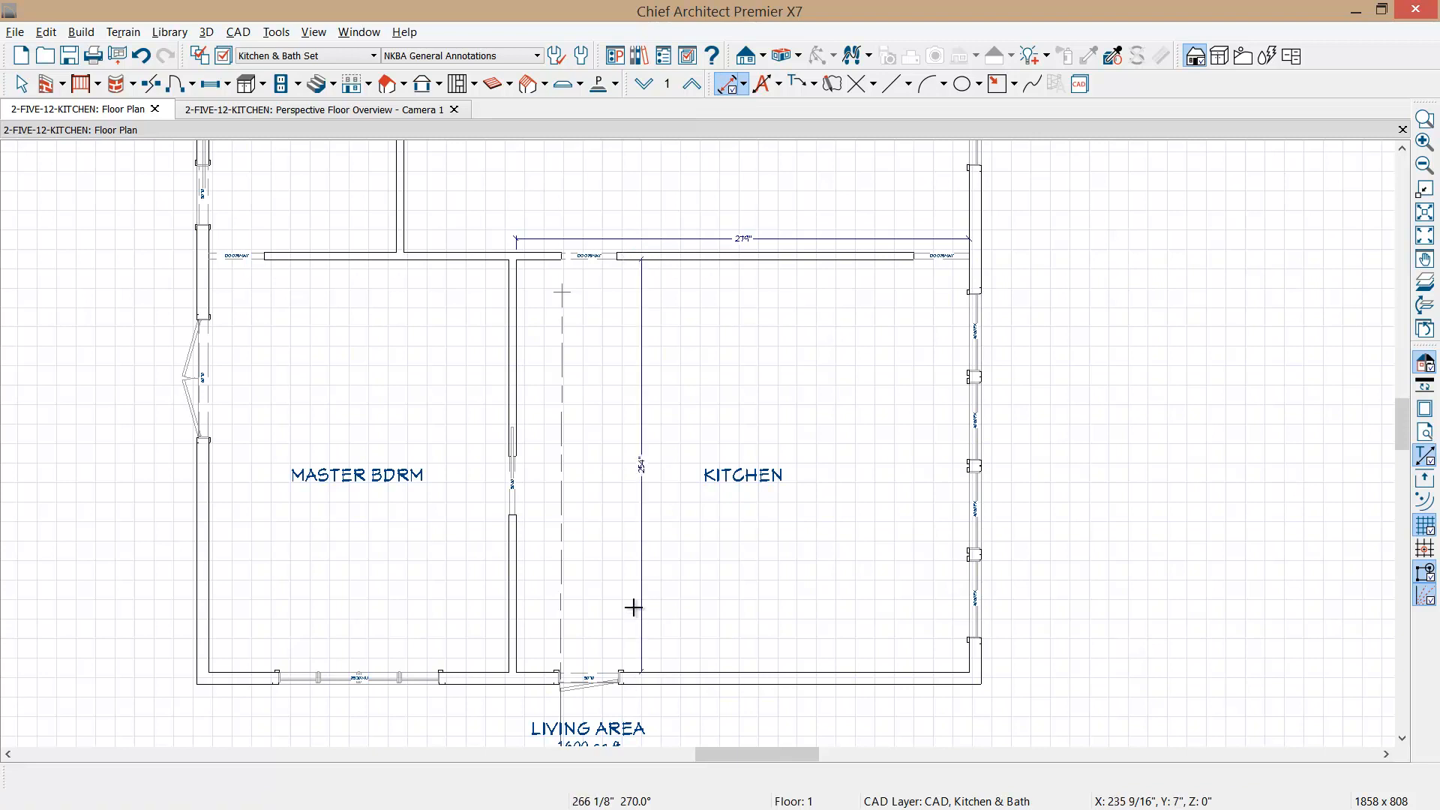
pyautogui.moveTo(639, 604); pyautogui.dragTo(468, 592)
pyautogui.press('space')
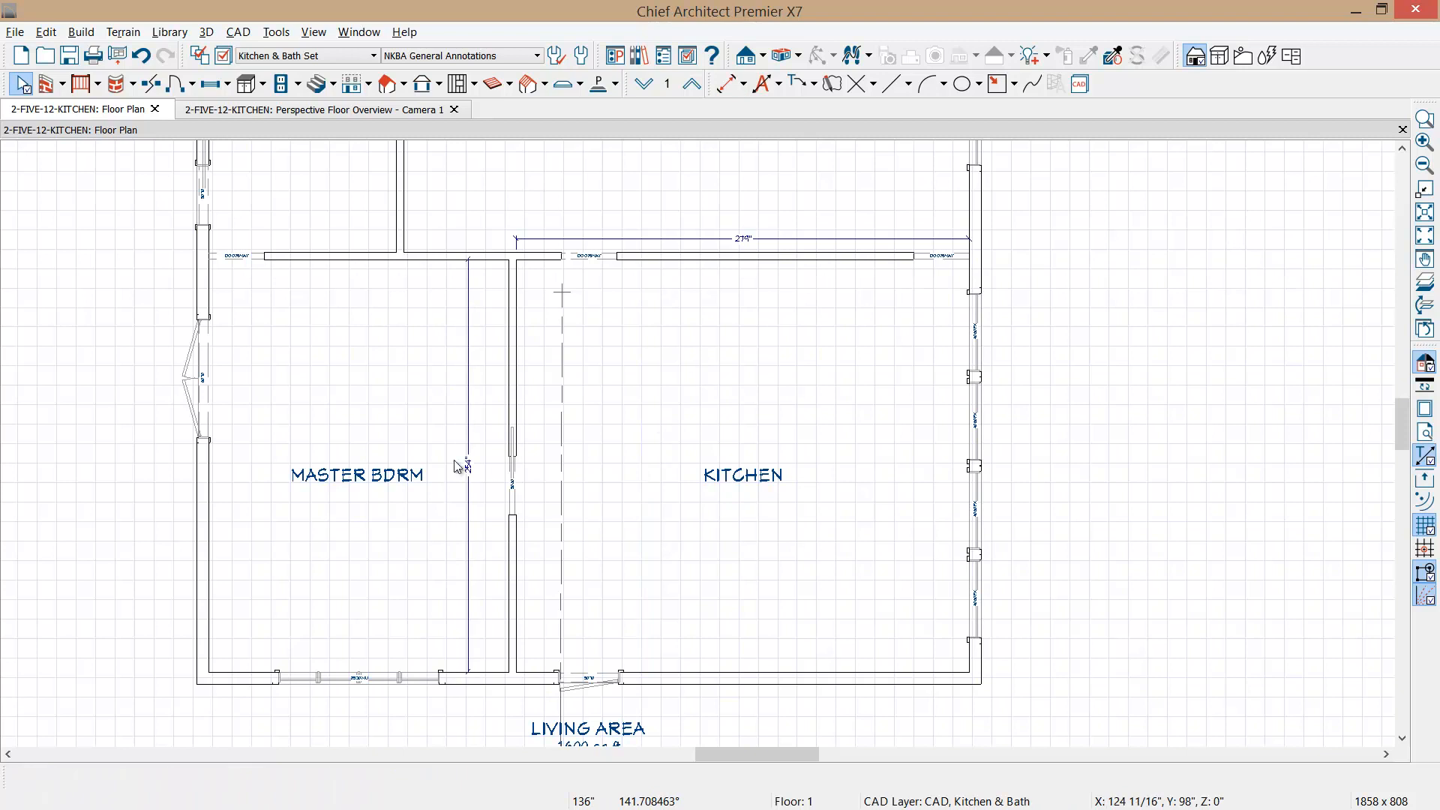
# - Create a wall elevation view from the kitchen facing the wall shared with the dining room
pyautogui.scroll(2, 466, 465)
pyautogui.scroll(3, 444, 455)
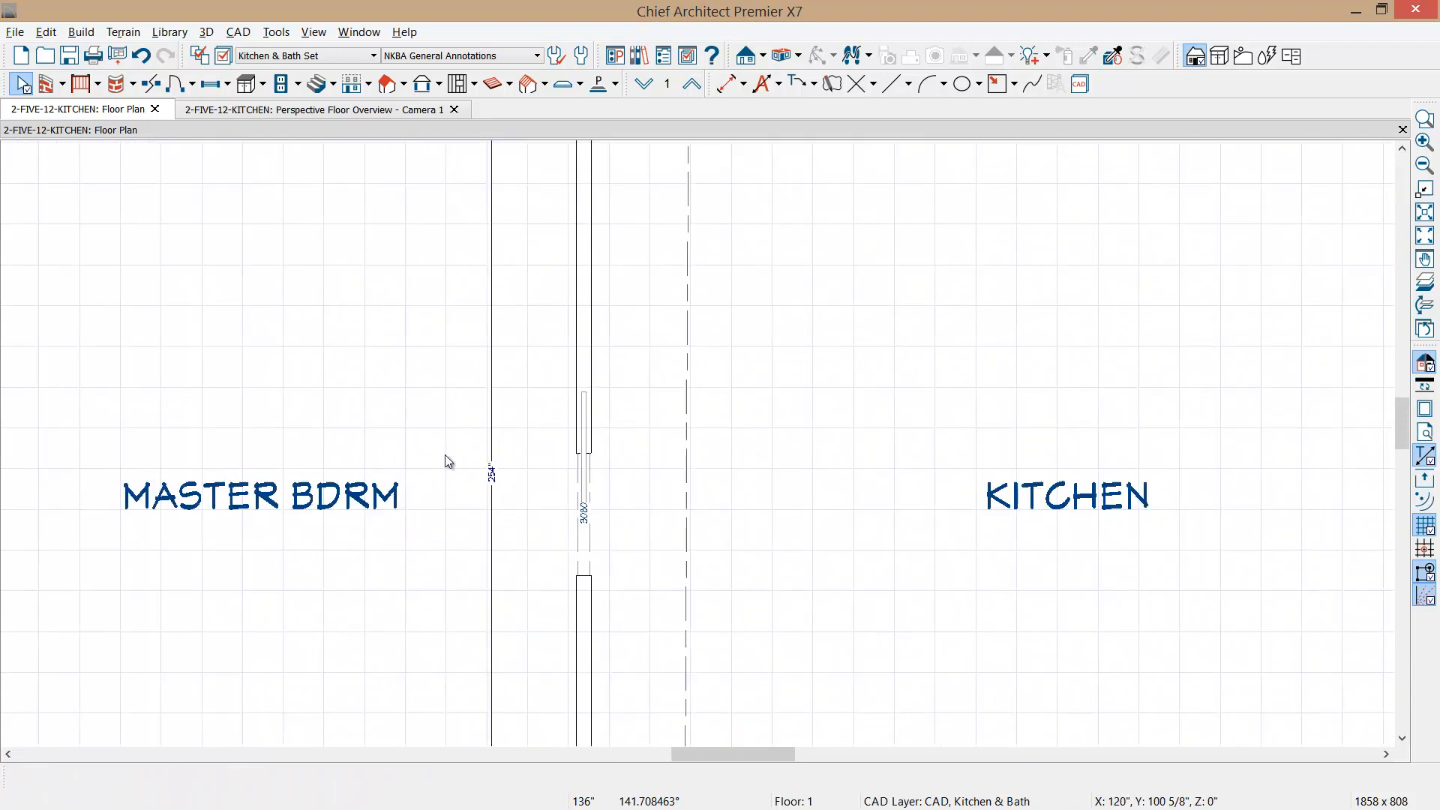
pyautogui.scroll(-2, 443, 455)
pyautogui.moveTo(810, 434); pyautogui.dragTo(673, 432, button='middle')
pyautogui.scroll(-1, 673, 432)
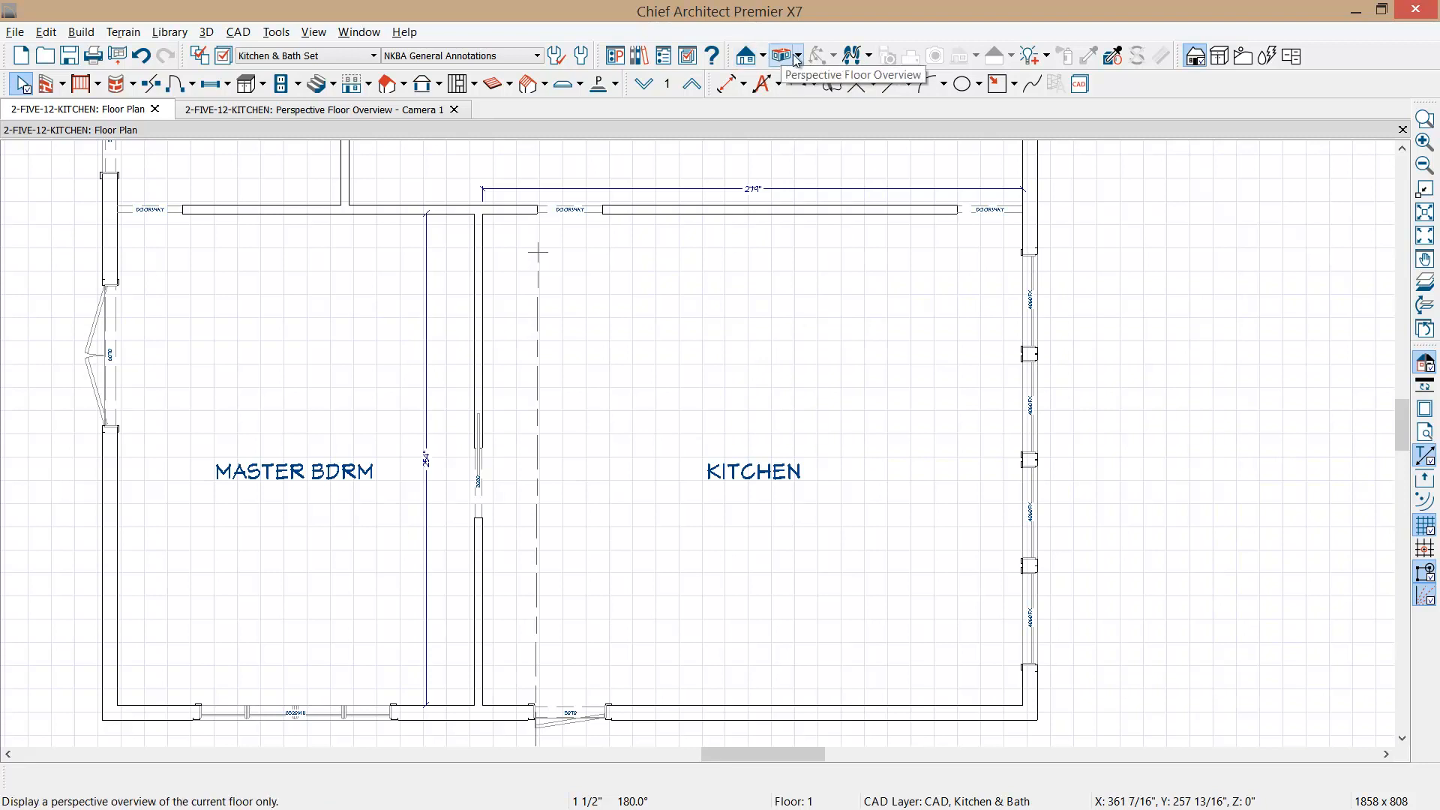
pyautogui.click(767, 55)
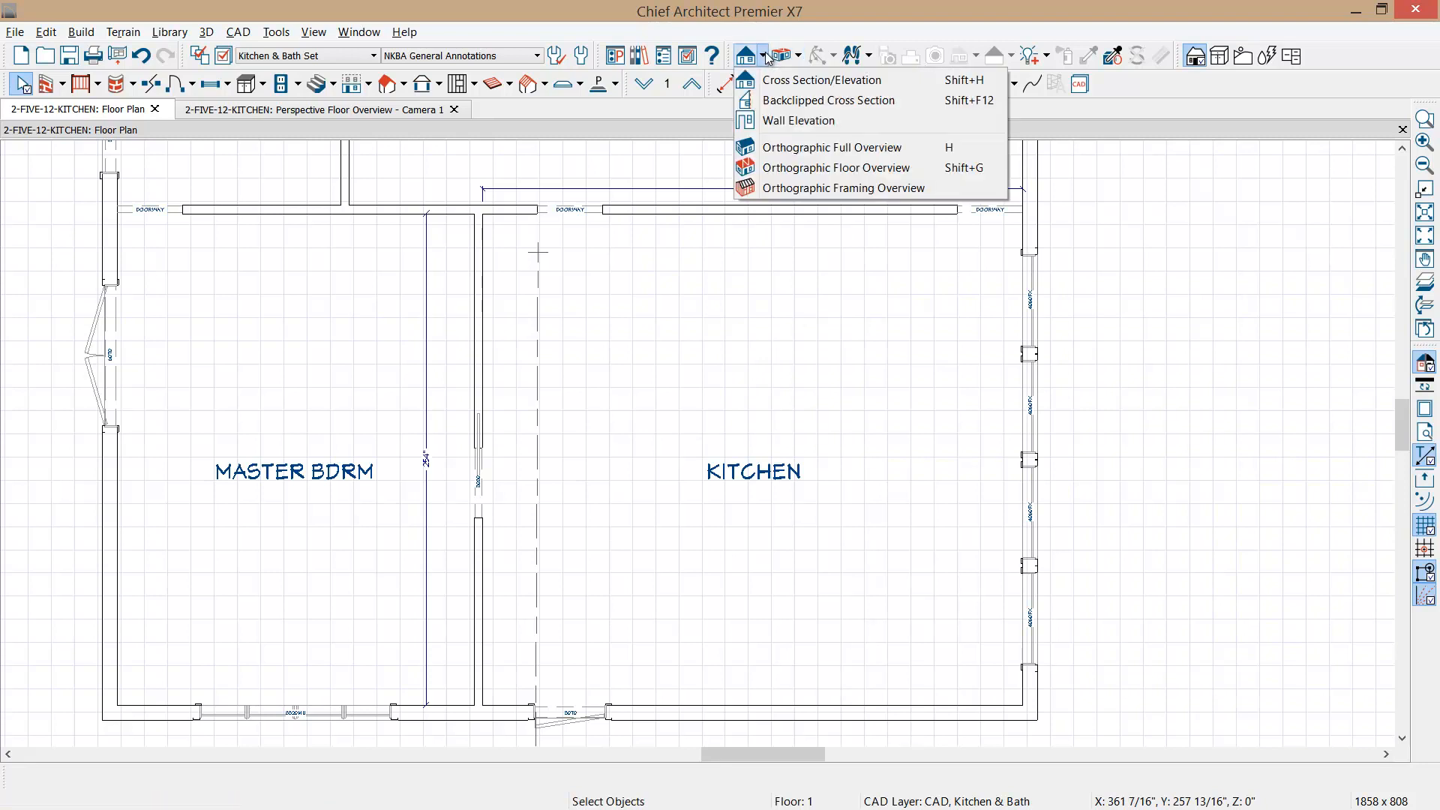
pyautogui.click(766, 119)
pyautogui.moveTo(738, 259); pyautogui.dragTo(741, 156)
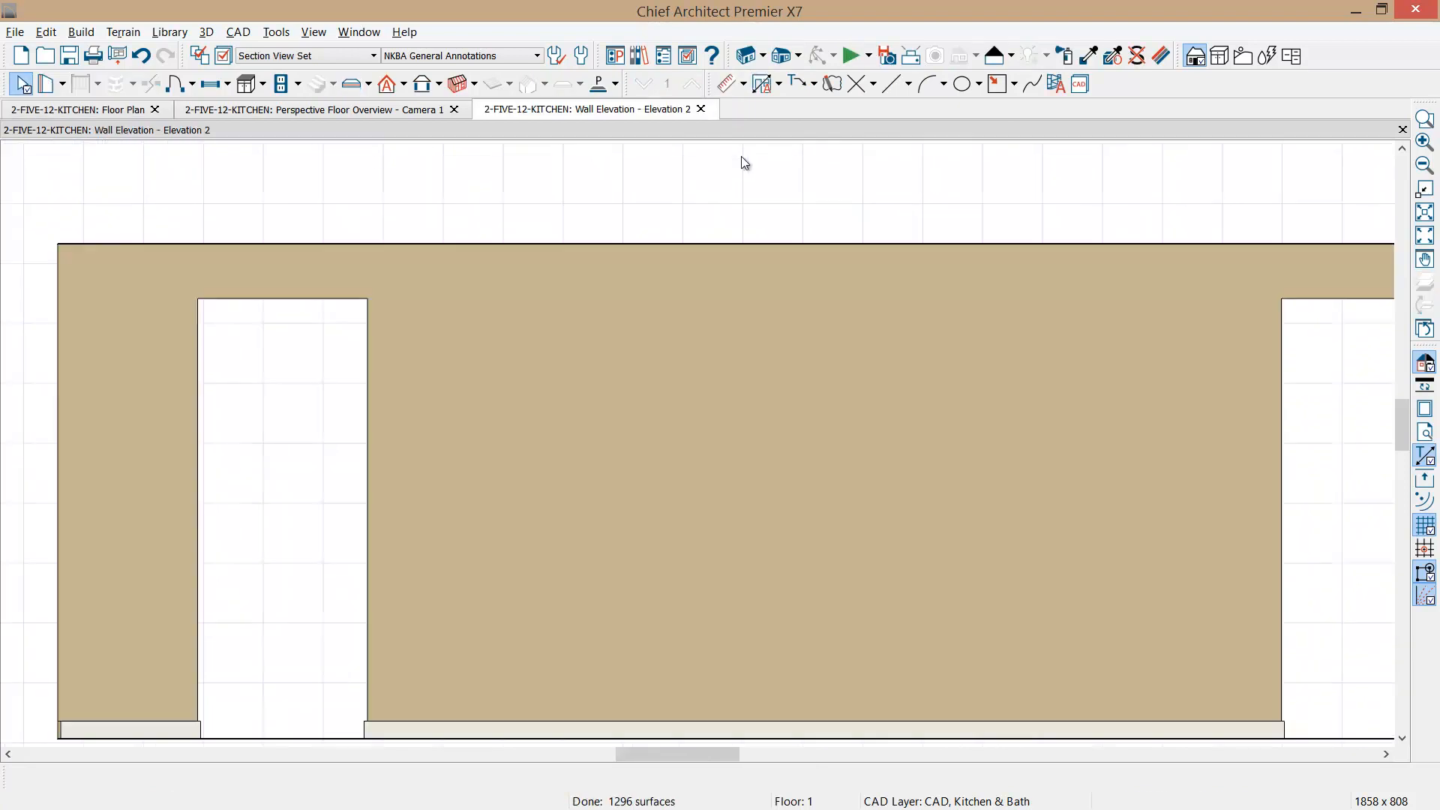
pyautogui.moveTo(866, 303); pyautogui.dragTo(795, 306, button='middle')
pyautogui.scroll(-1, 795, 306)
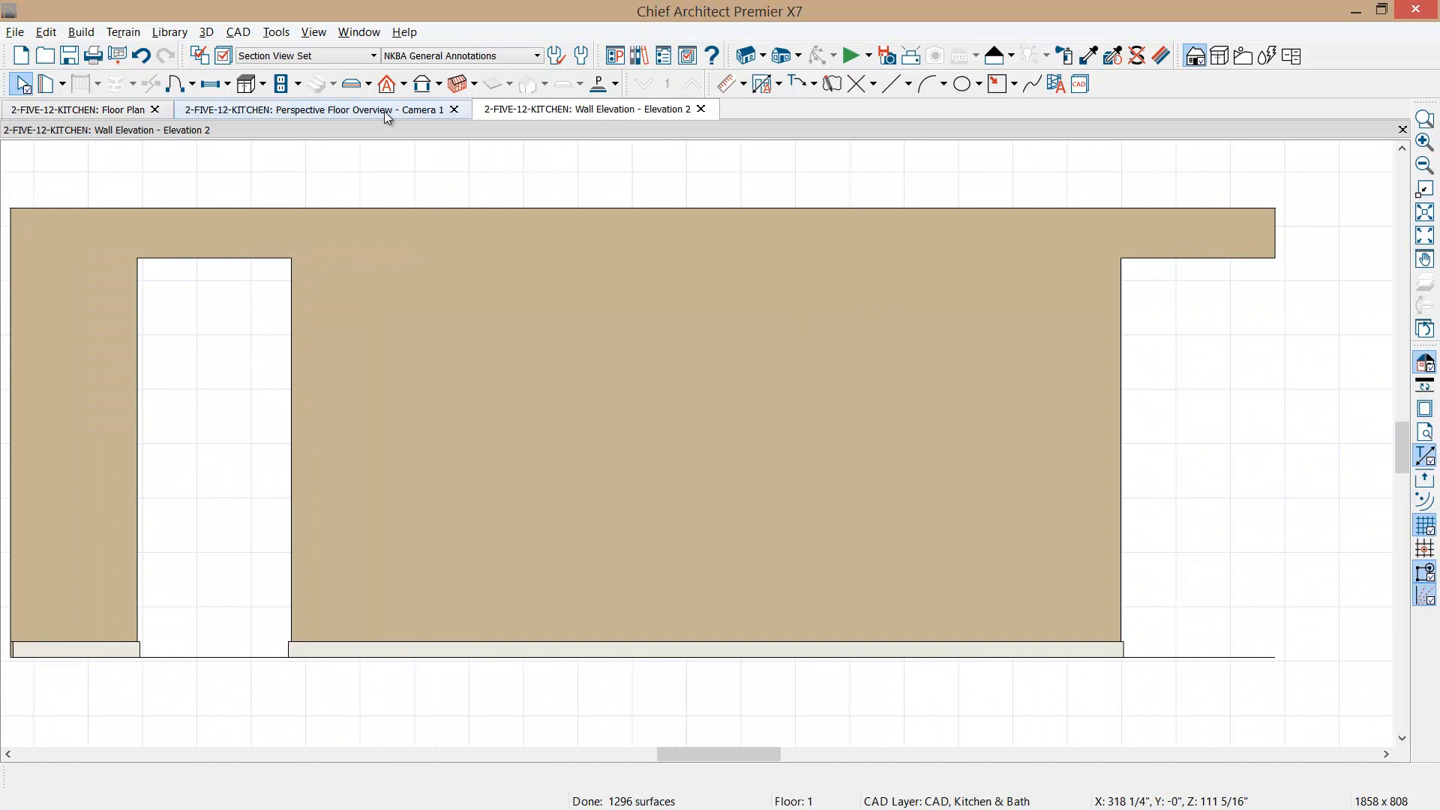
# - Place a base cabinet against the kitchen's back wall in the perspective floor overview and stretch it to about 36" wide
pyautogui.click(384, 110)
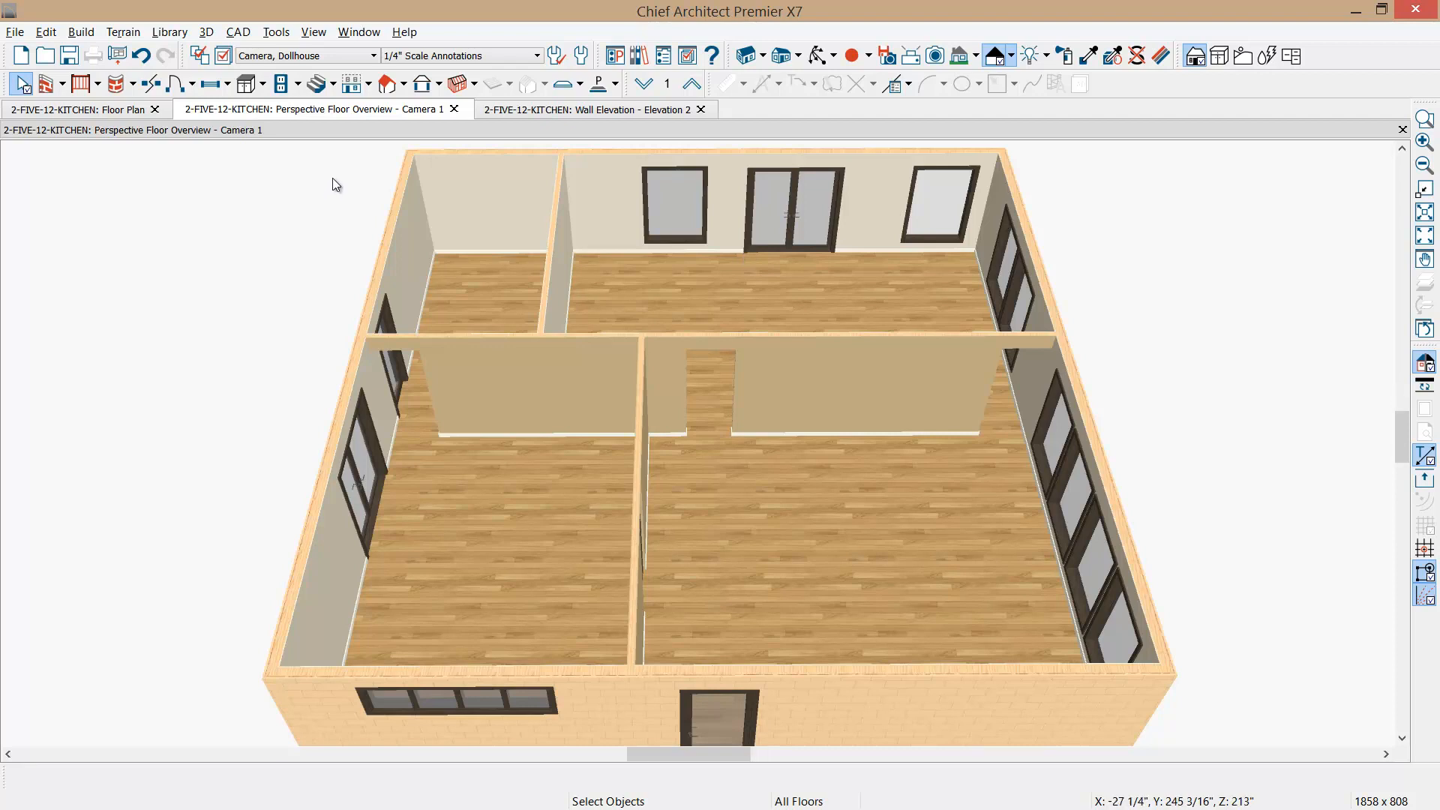
pyautogui.click(250, 88)
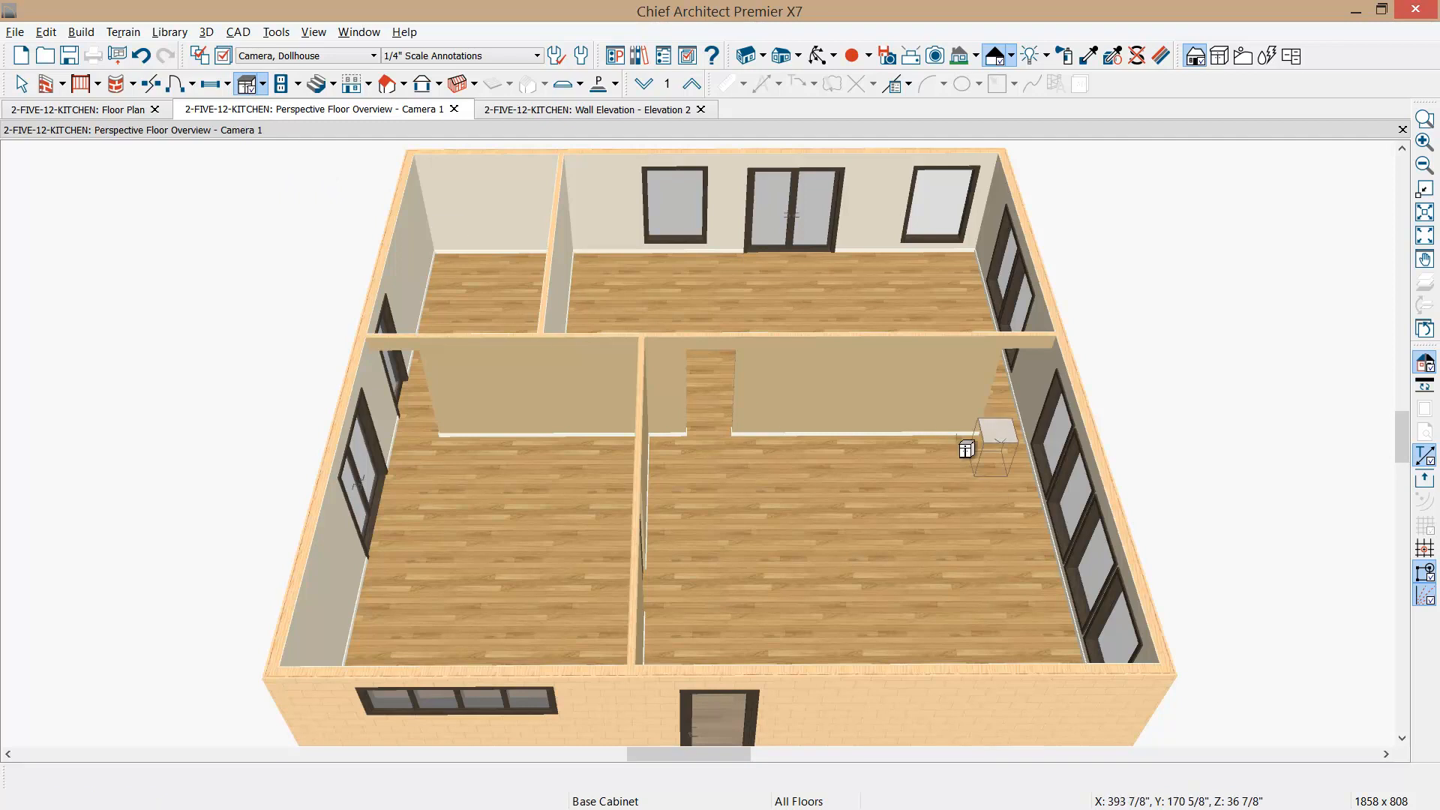
pyautogui.click(888, 441)
pyautogui.scroll(3, 891, 442)
pyautogui.scroll(2, 897, 446)
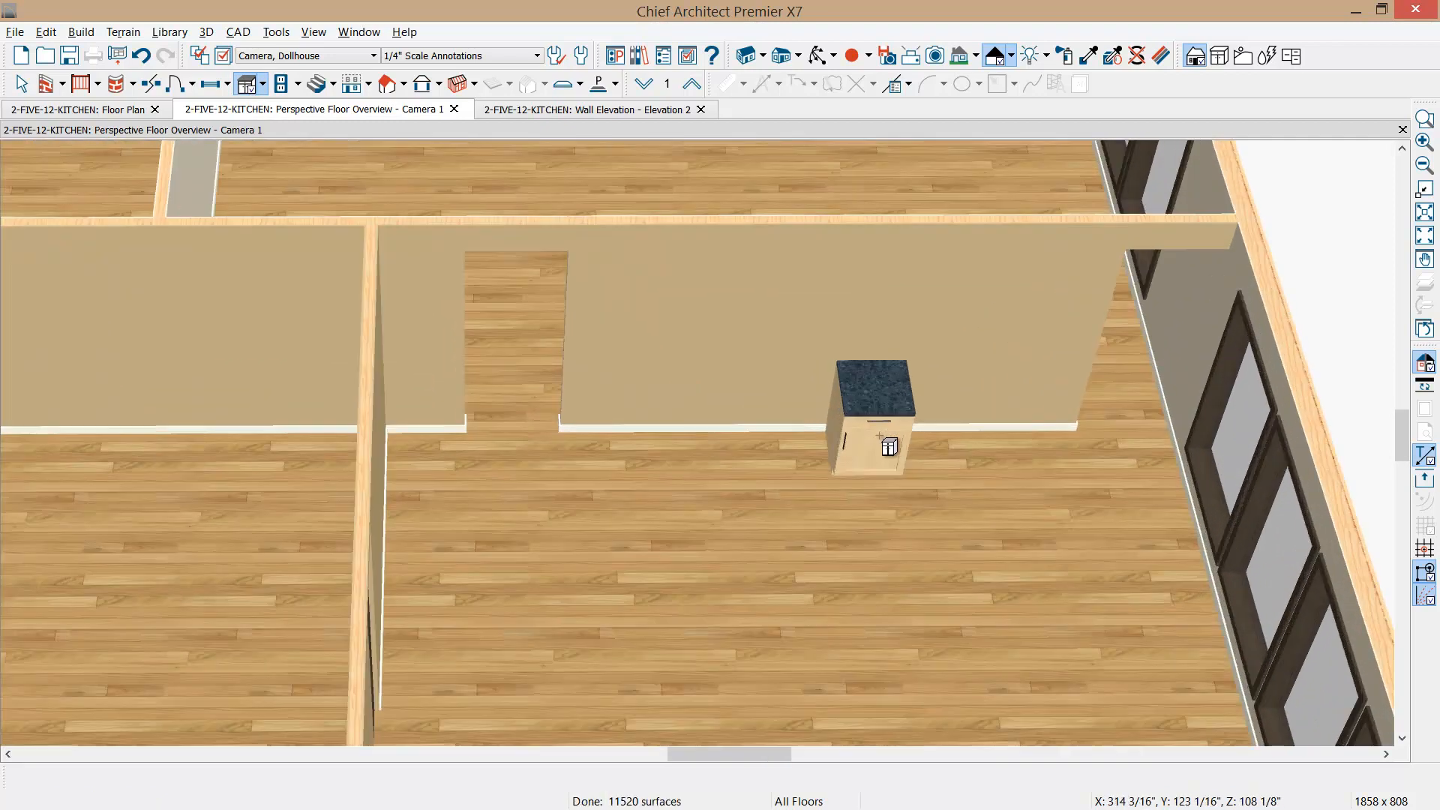
pyautogui.click(846, 447)
pyautogui.moveTo(839, 447); pyautogui.dragTo(803, 447)
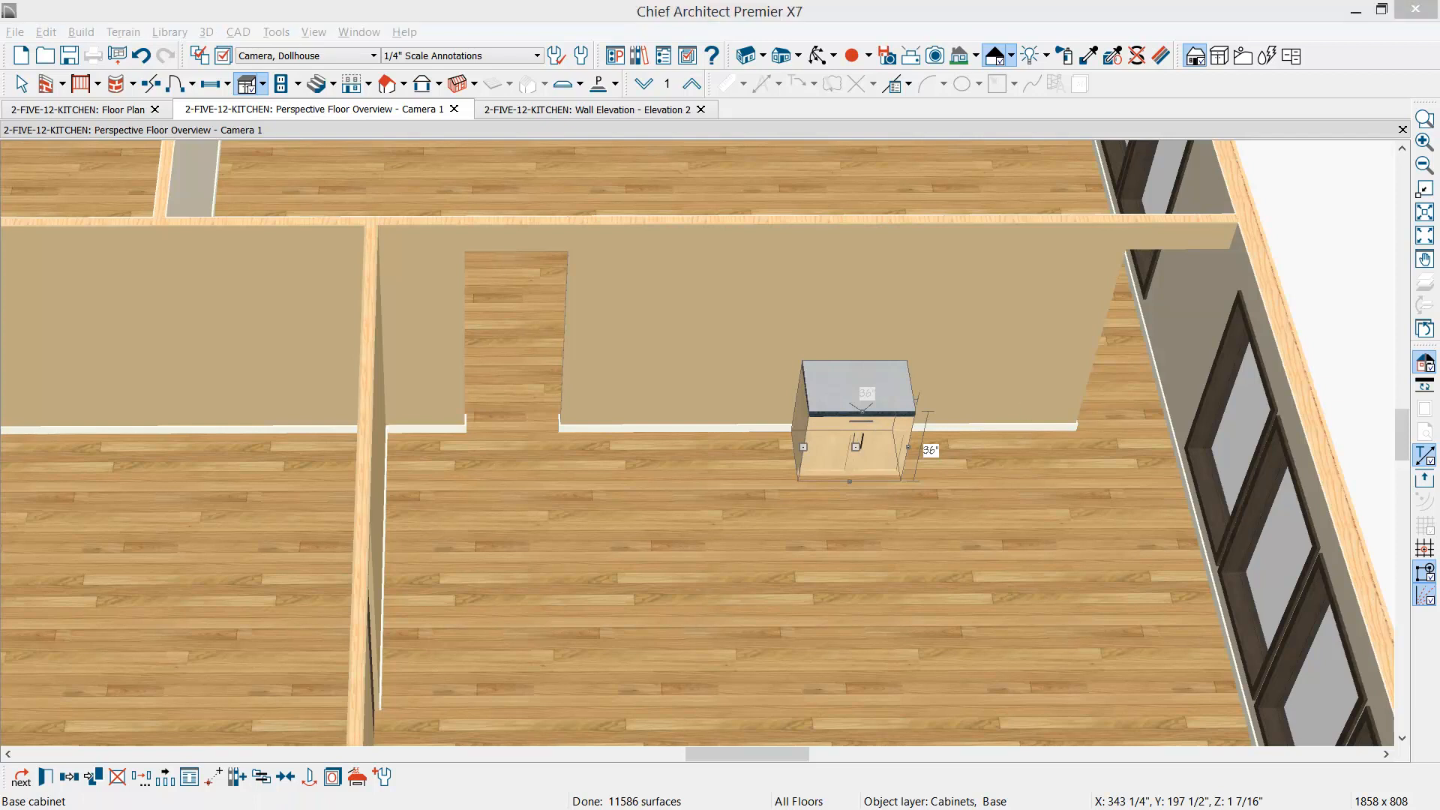
# - Open the base cabinet's specification and review its general, front, and door and drawer settings
pyautogui.moveTo(1439, 166); pyautogui.dragTo(61, 93)
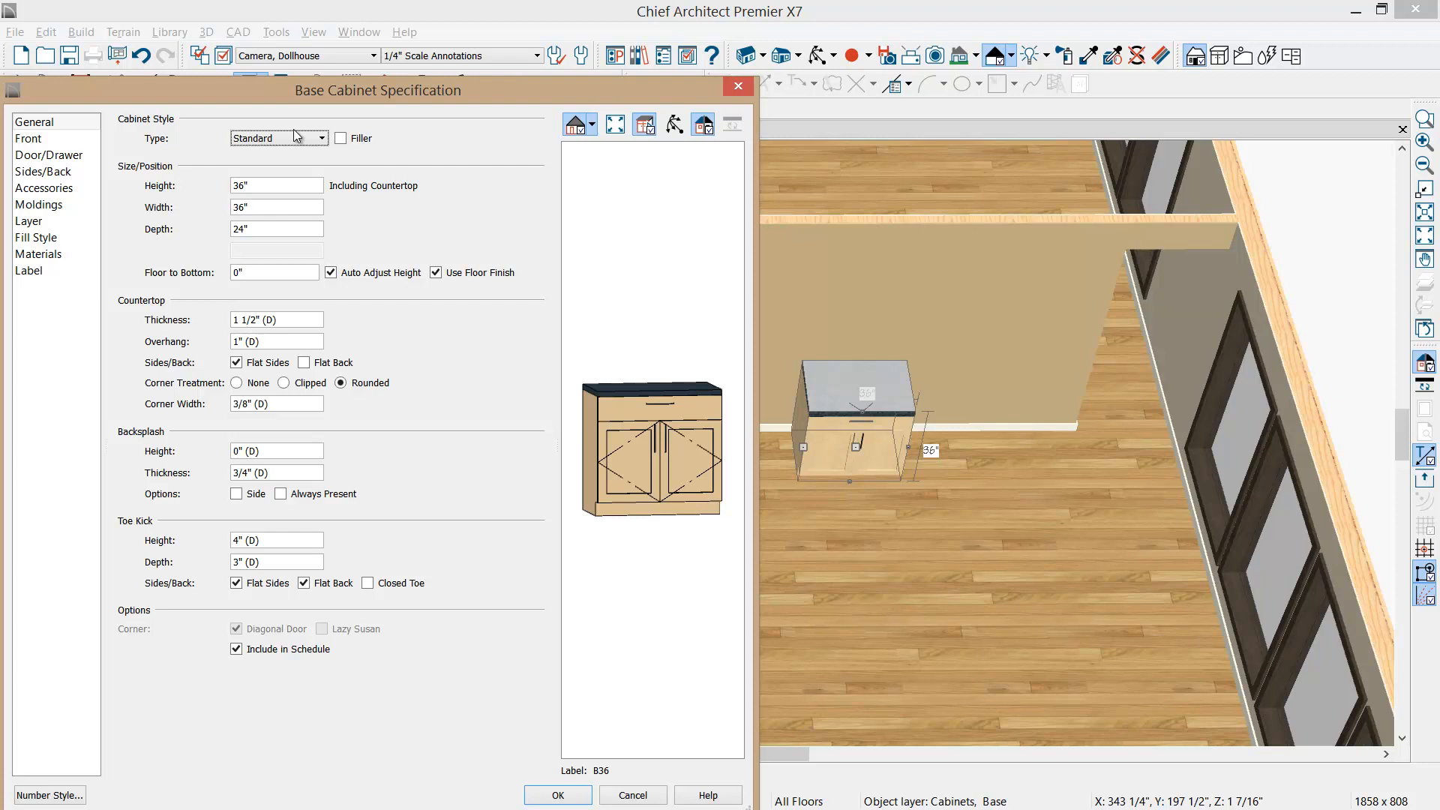
pyautogui.click(30, 139)
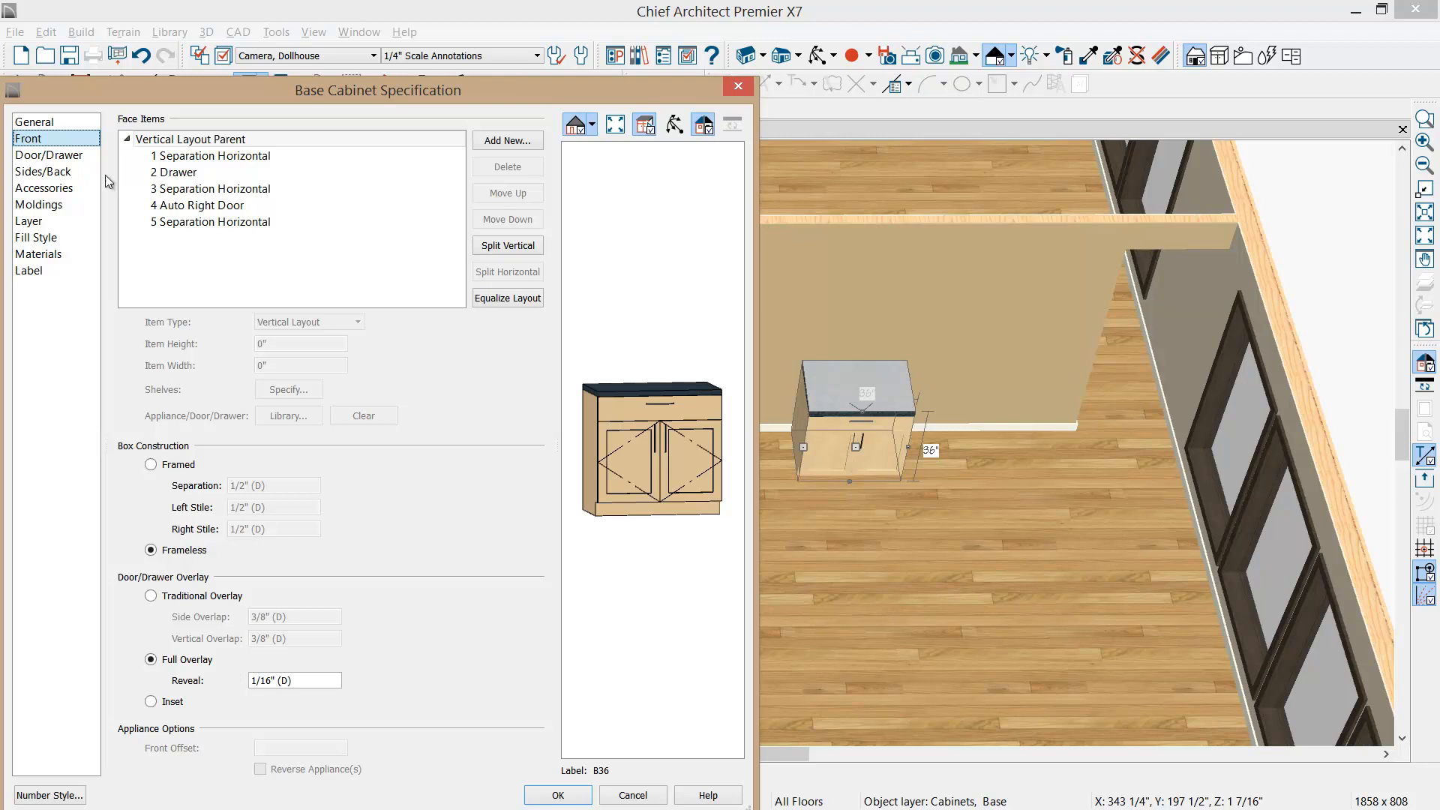
pyautogui.click(47, 156)
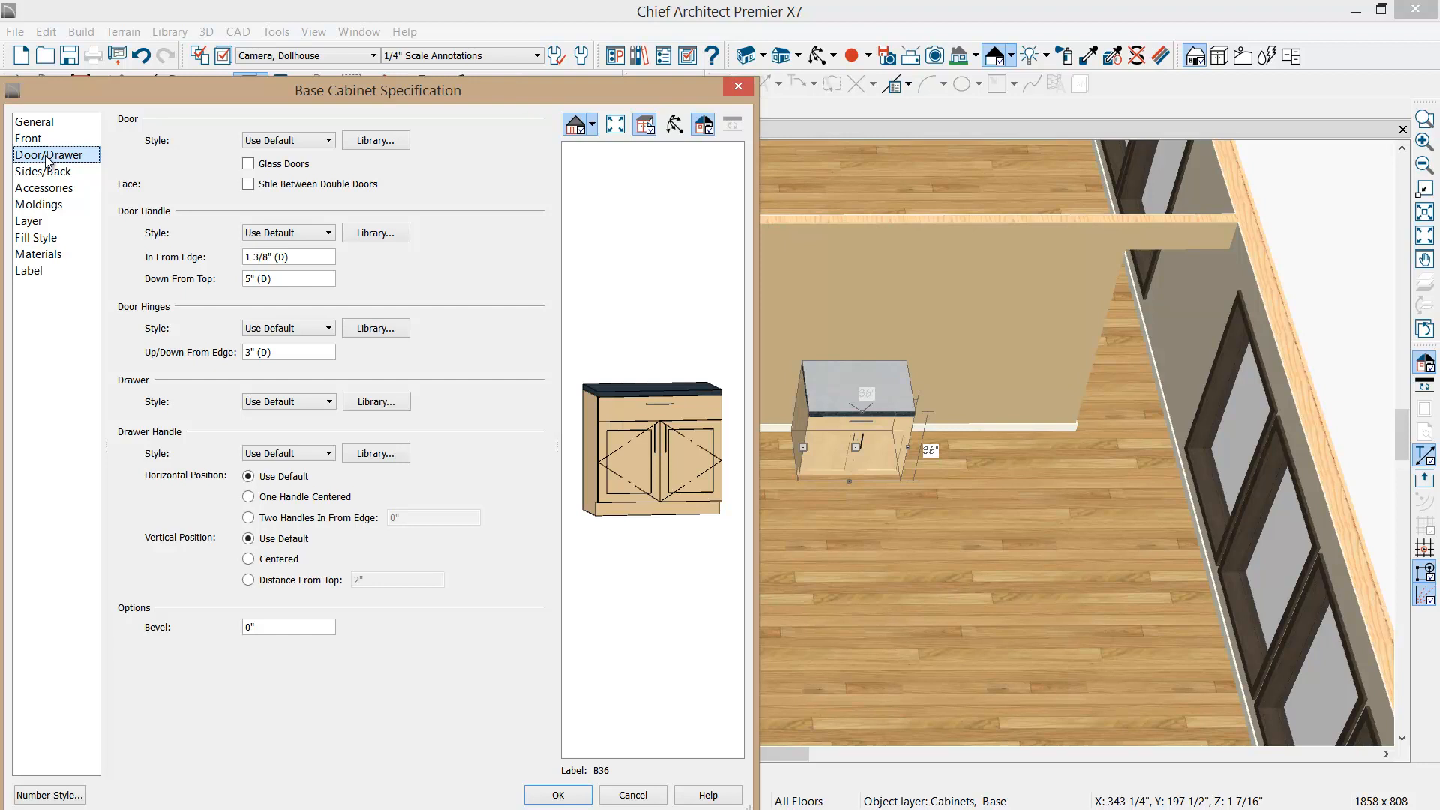
# - Browse the manufacturer catalogs for a cabinet door style, looking into Crestwood and the Craft-Maid door and drawer styles, without choosing one
pyautogui.click(373, 141)
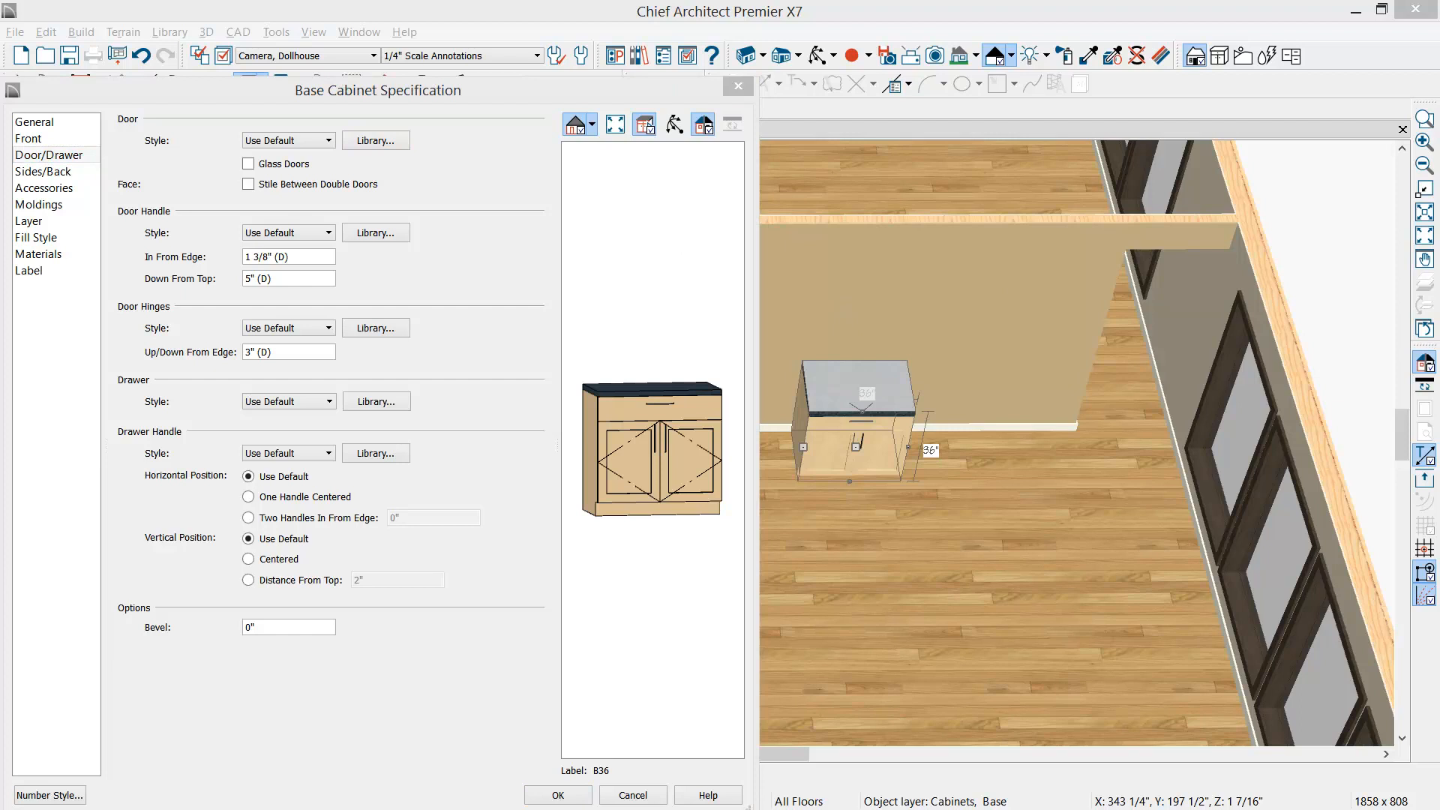
pyautogui.moveTo(1119, 191); pyautogui.dragTo(924, 155)
pyautogui.click(855, 263)
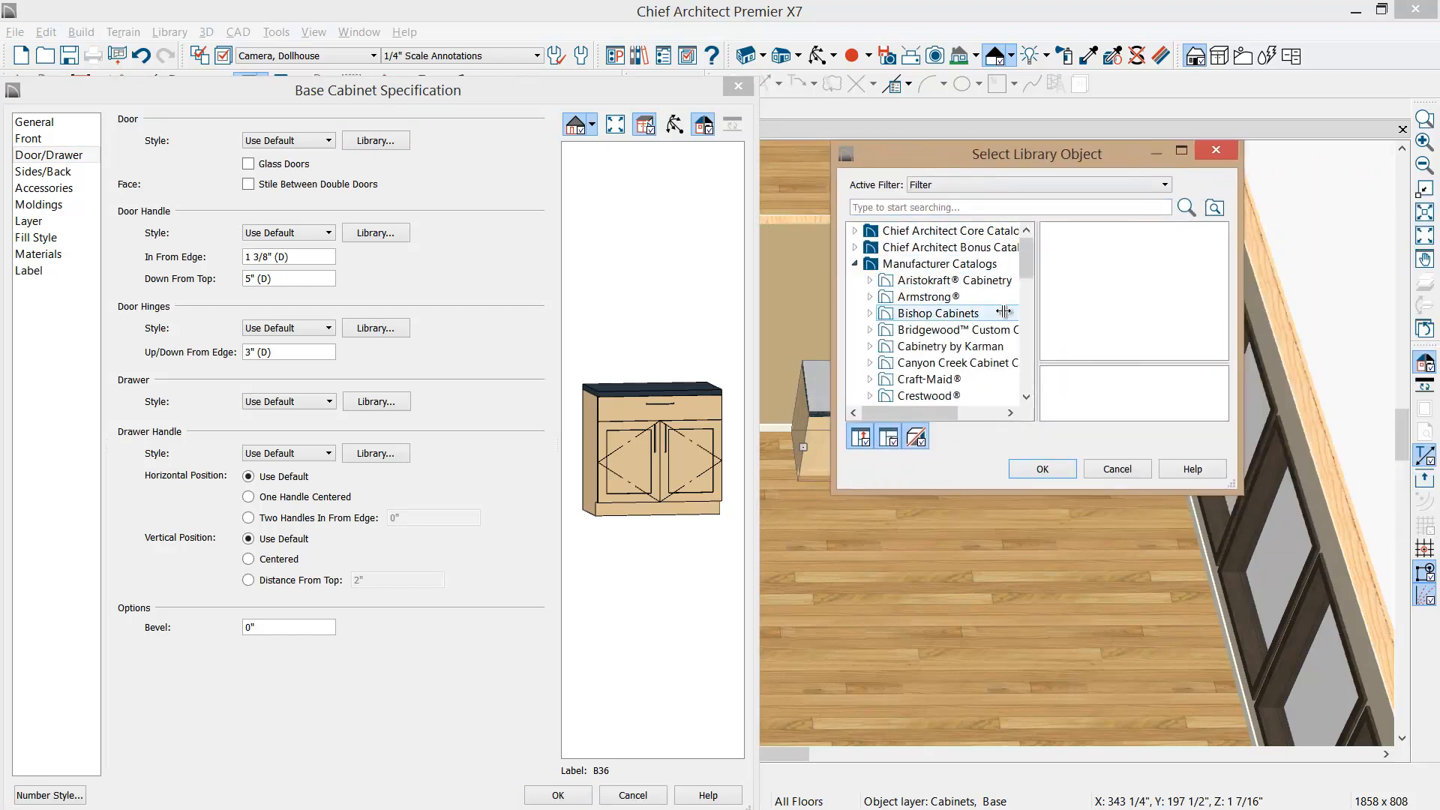
pyautogui.moveTo(1026, 255); pyautogui.dragTo(1025, 267)
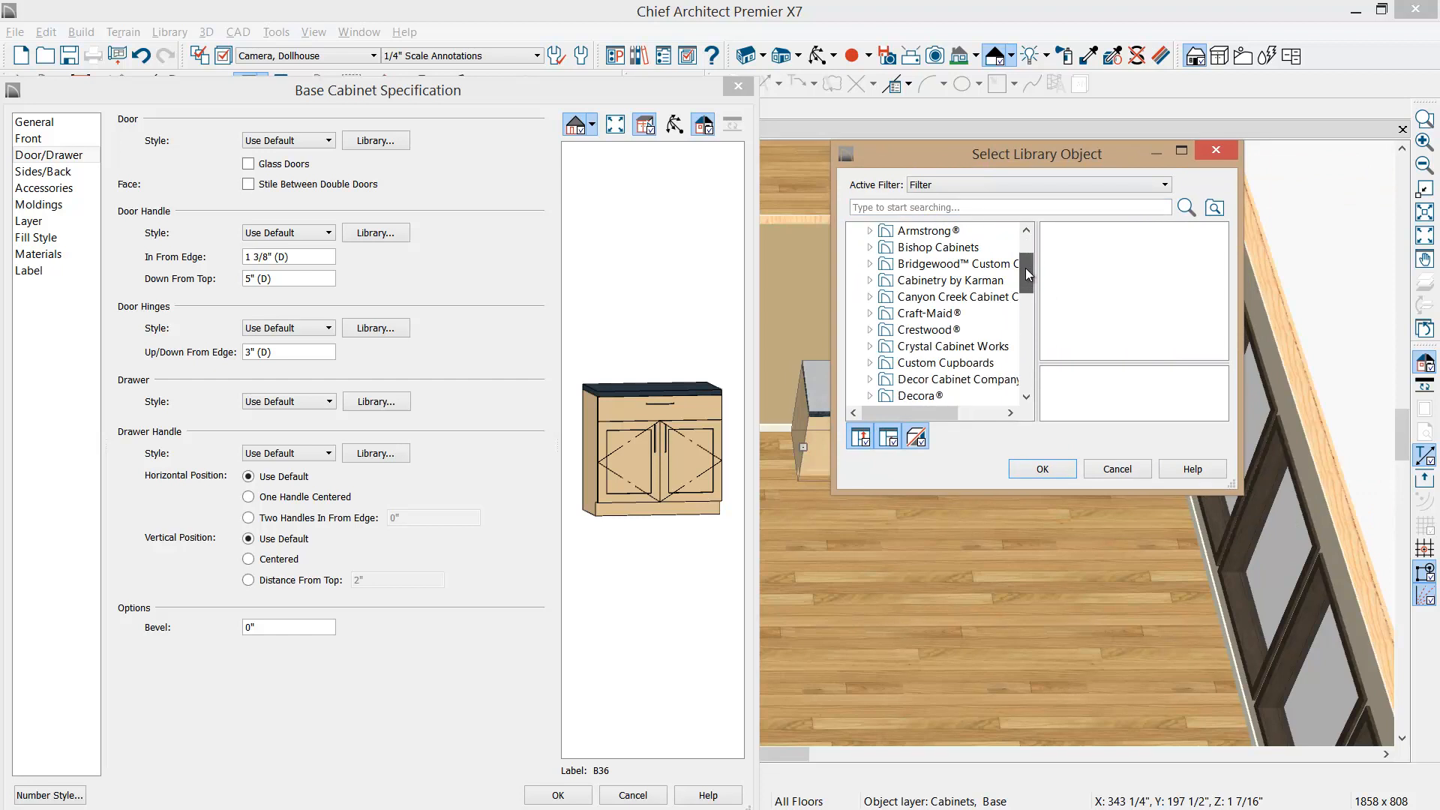
pyautogui.click(927, 329)
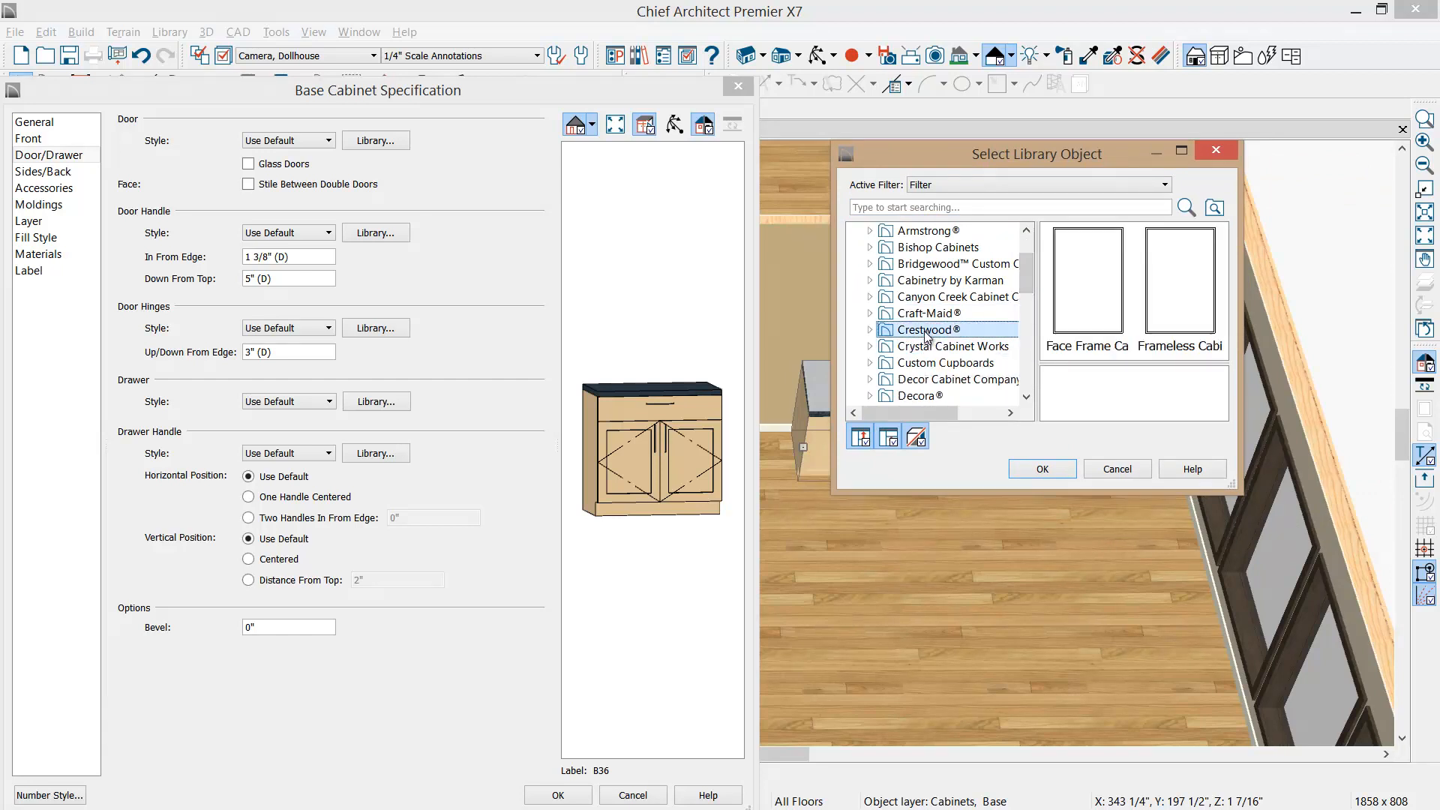
pyautogui.click(869, 314)
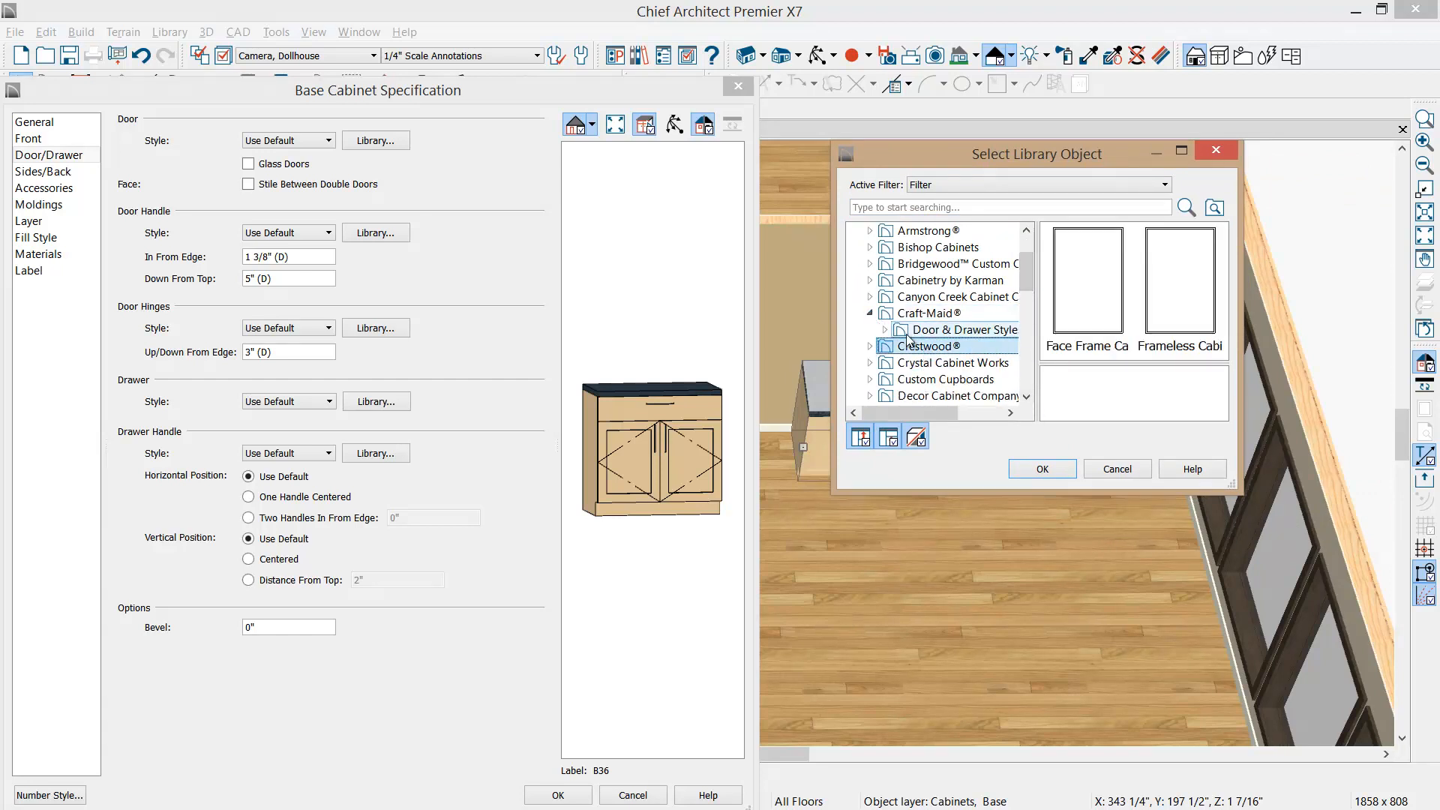
pyautogui.click(885, 330)
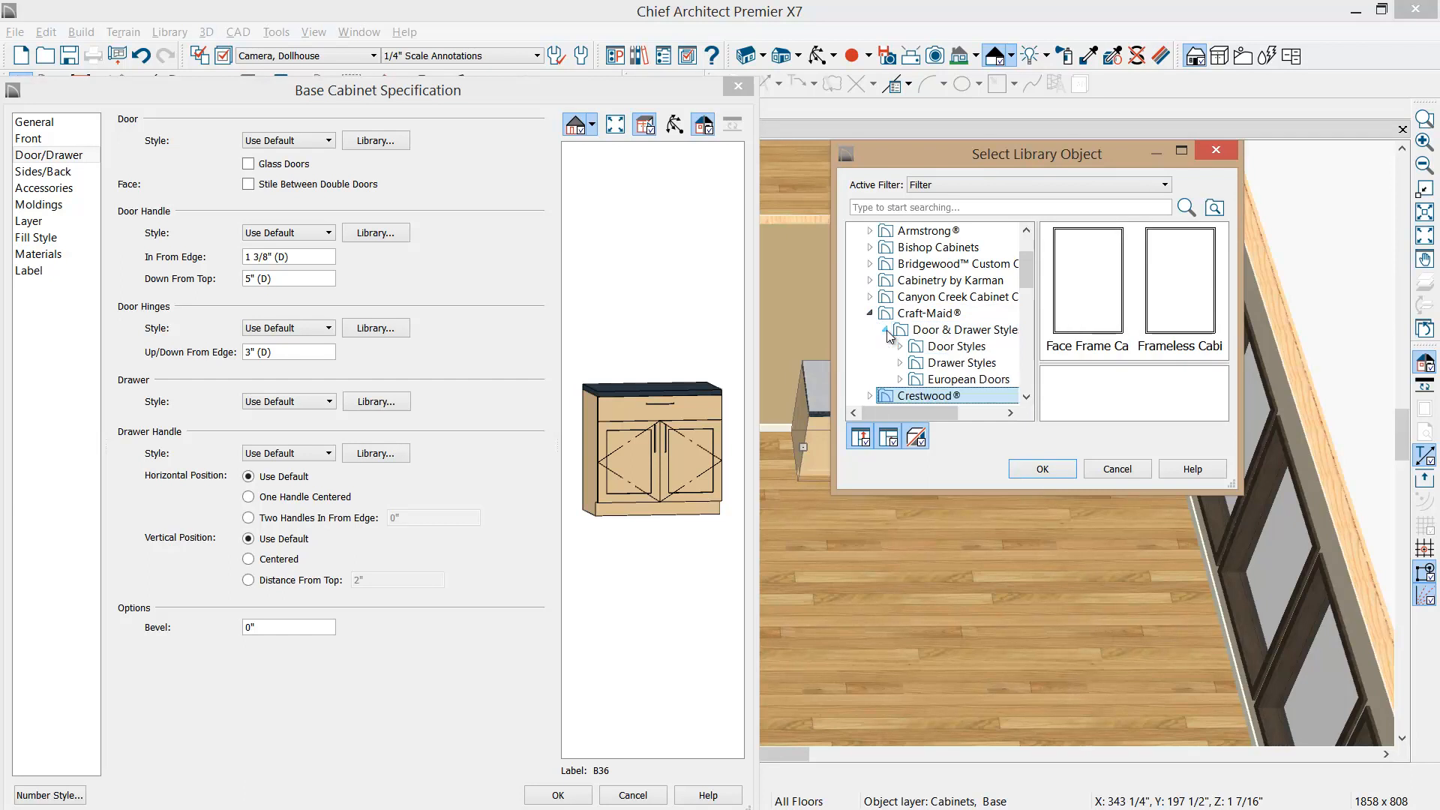
pyautogui.click(1116, 469)
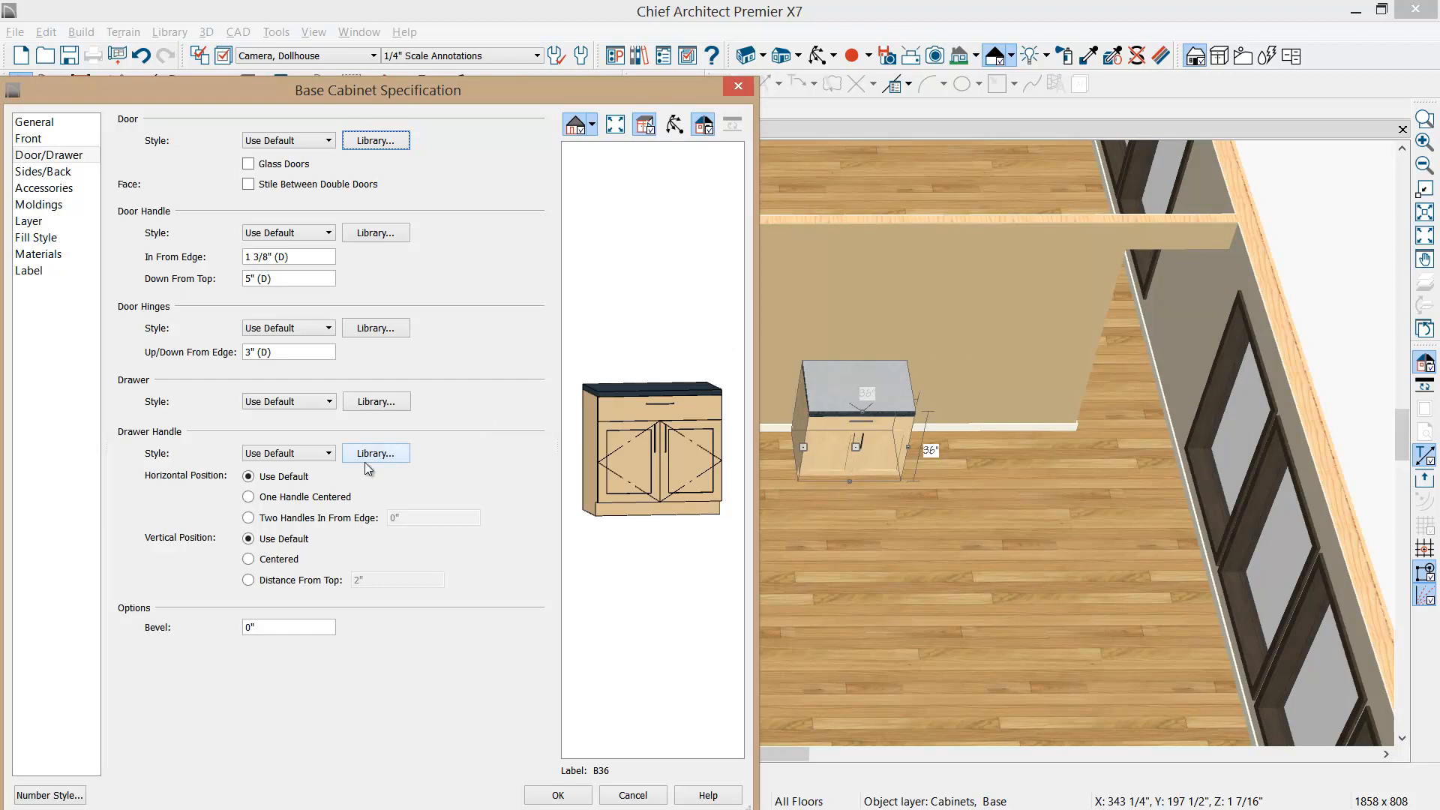
# - Set the base cabinet's width to 24" in its general settings
pyautogui.click(35, 121)
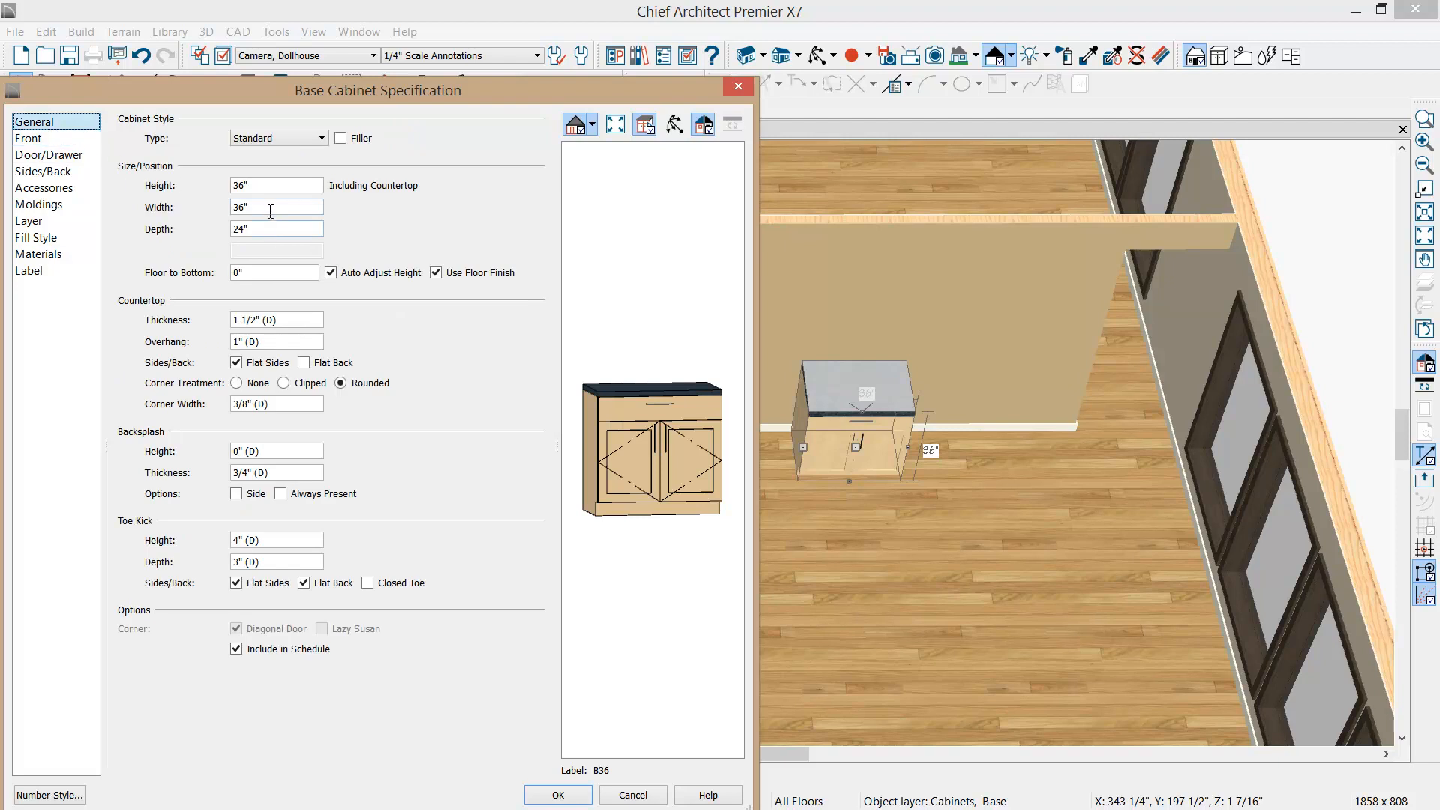
pyautogui.moveTo(270, 210); pyautogui.dragTo(214, 201)
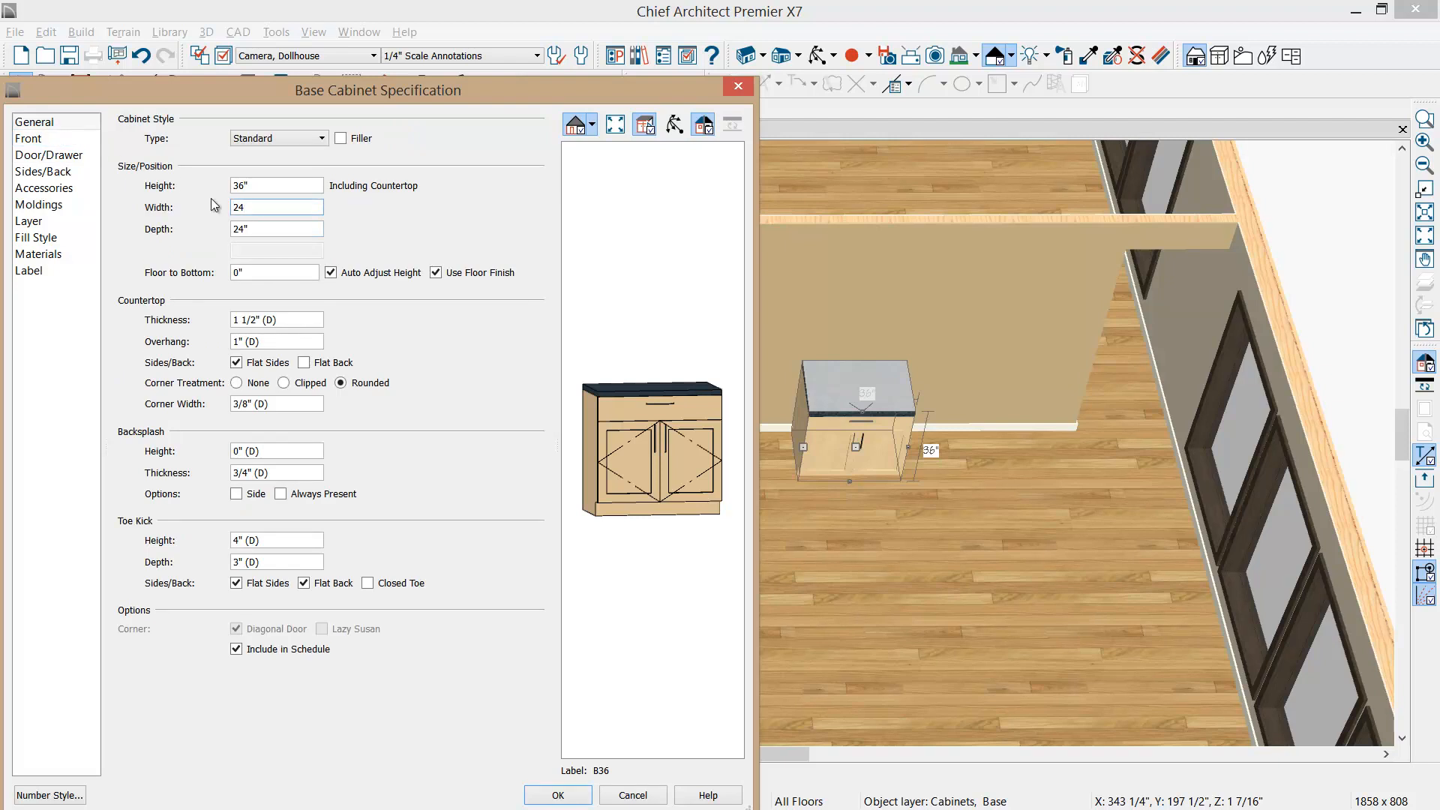
pyautogui.press('Tab')
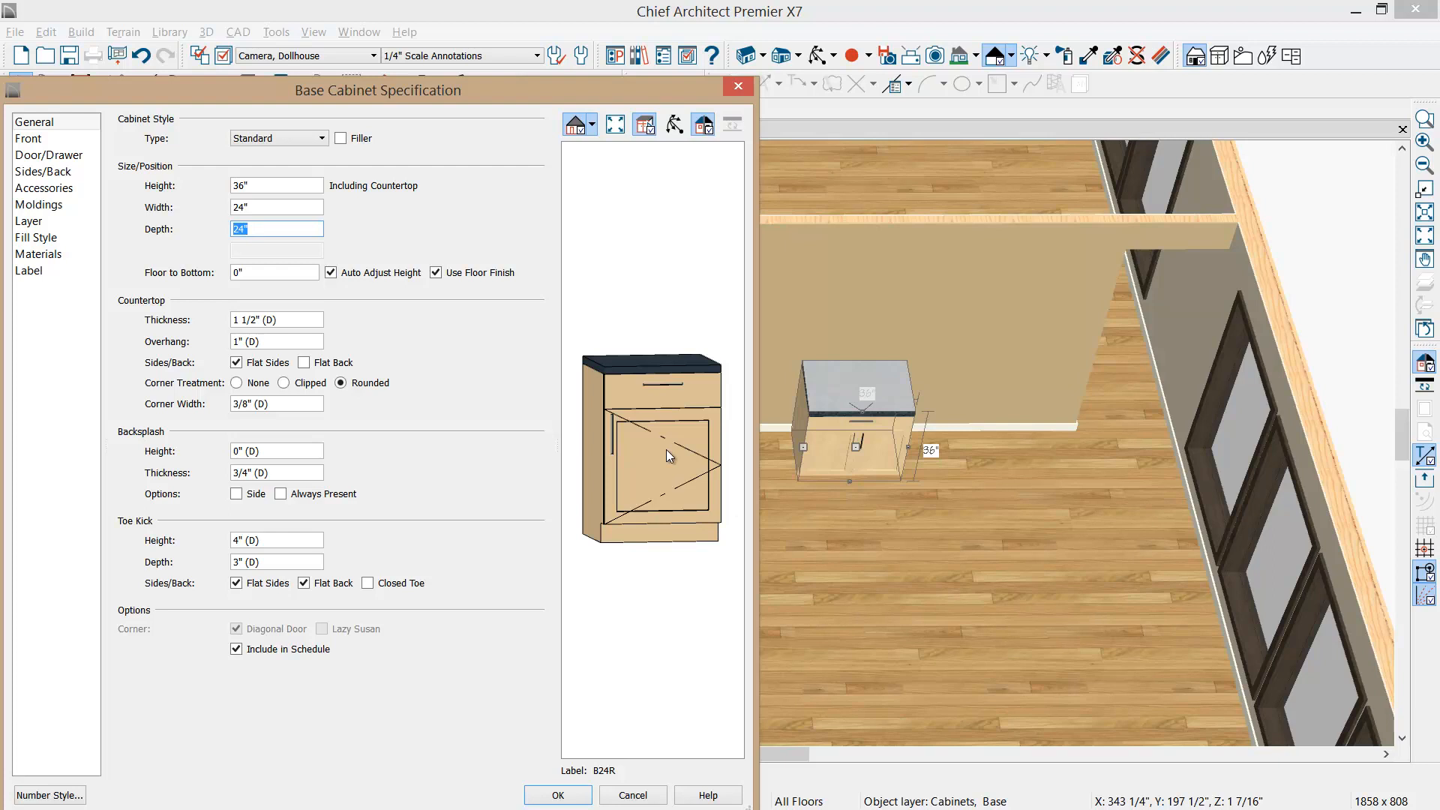
# - Give the base cabinet framed box construction with inset doors and drawers, and select its door among the face items
pyautogui.click(18, 141)
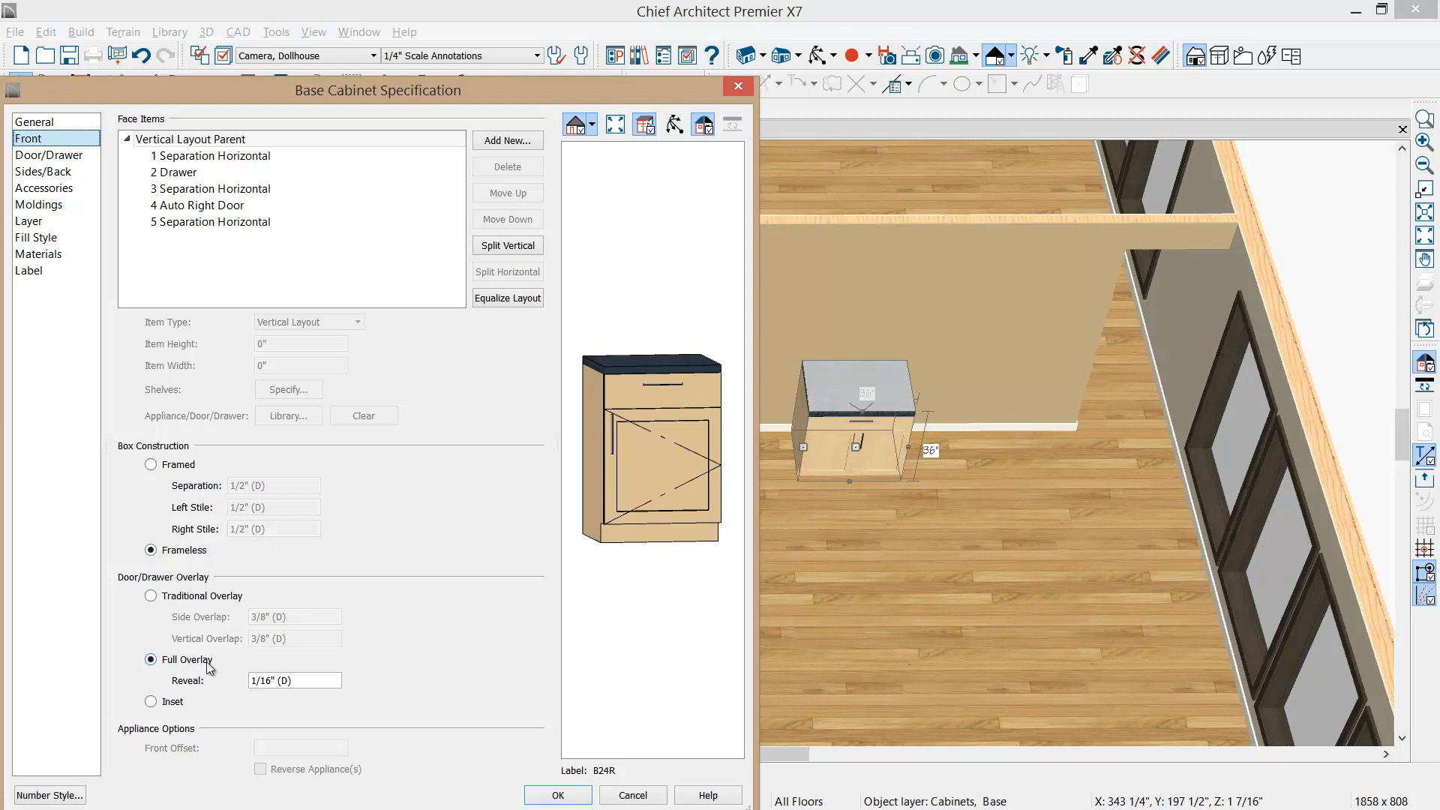
pyautogui.click(163, 468)
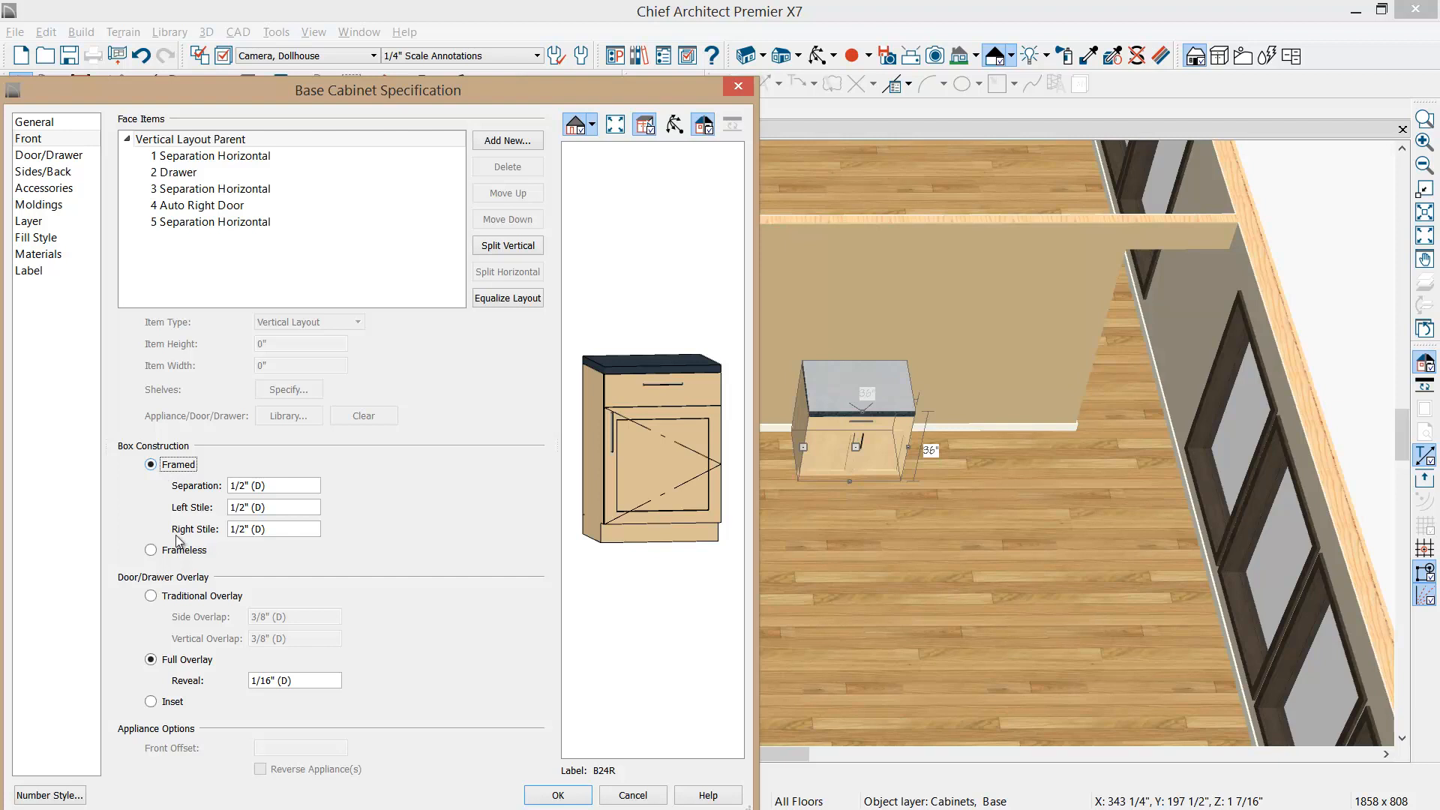
pyautogui.click(154, 703)
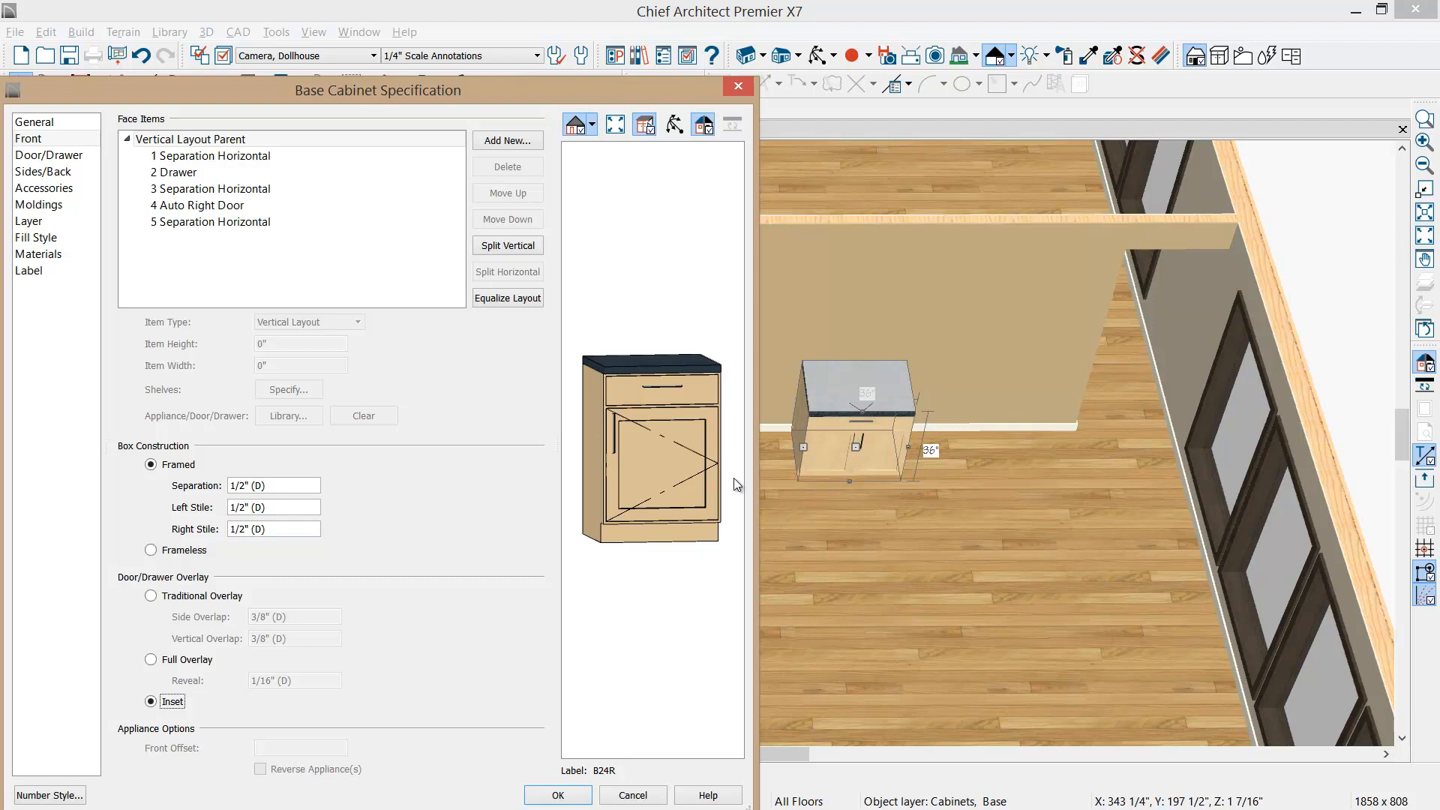
pyautogui.click(688, 466)
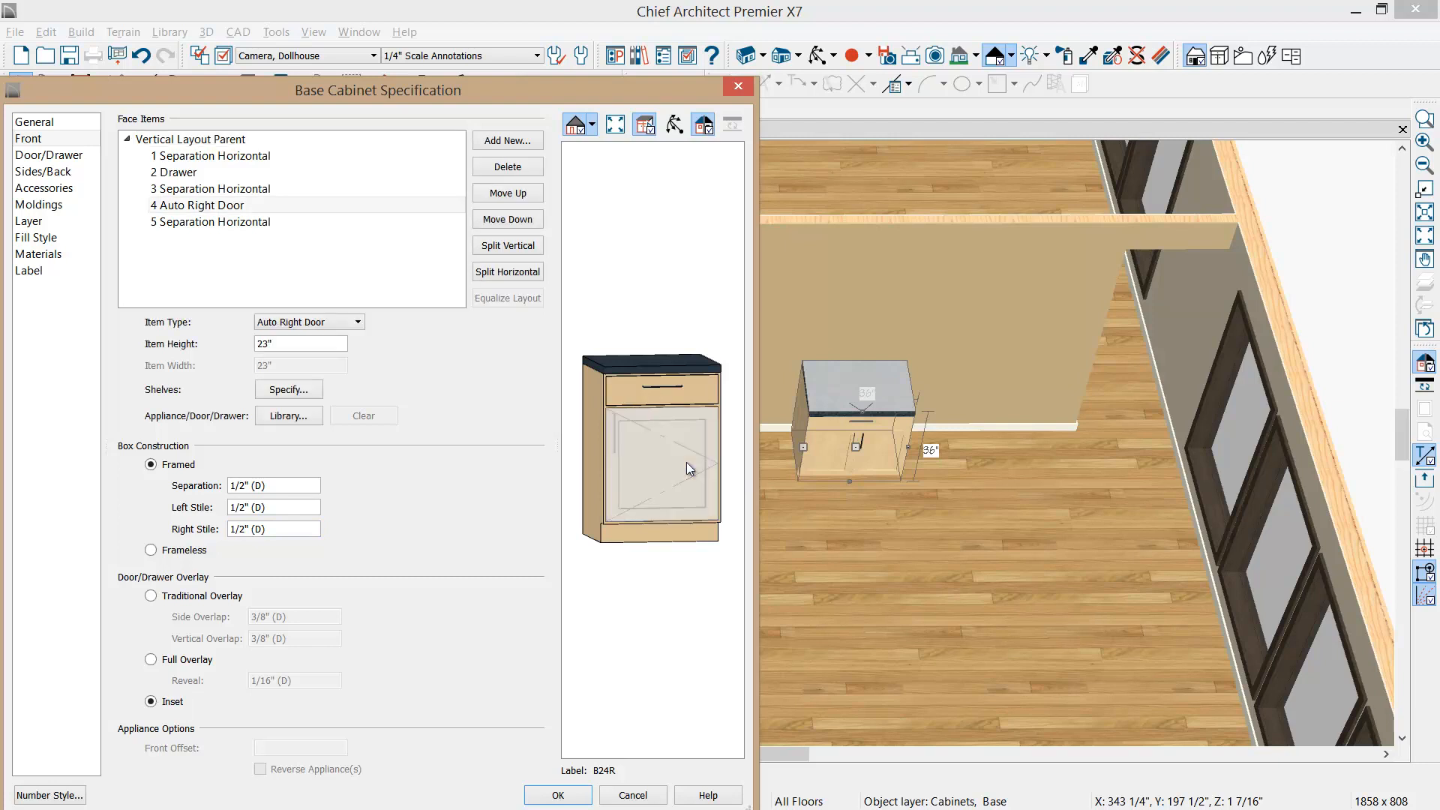
pyautogui.click(236, 209)
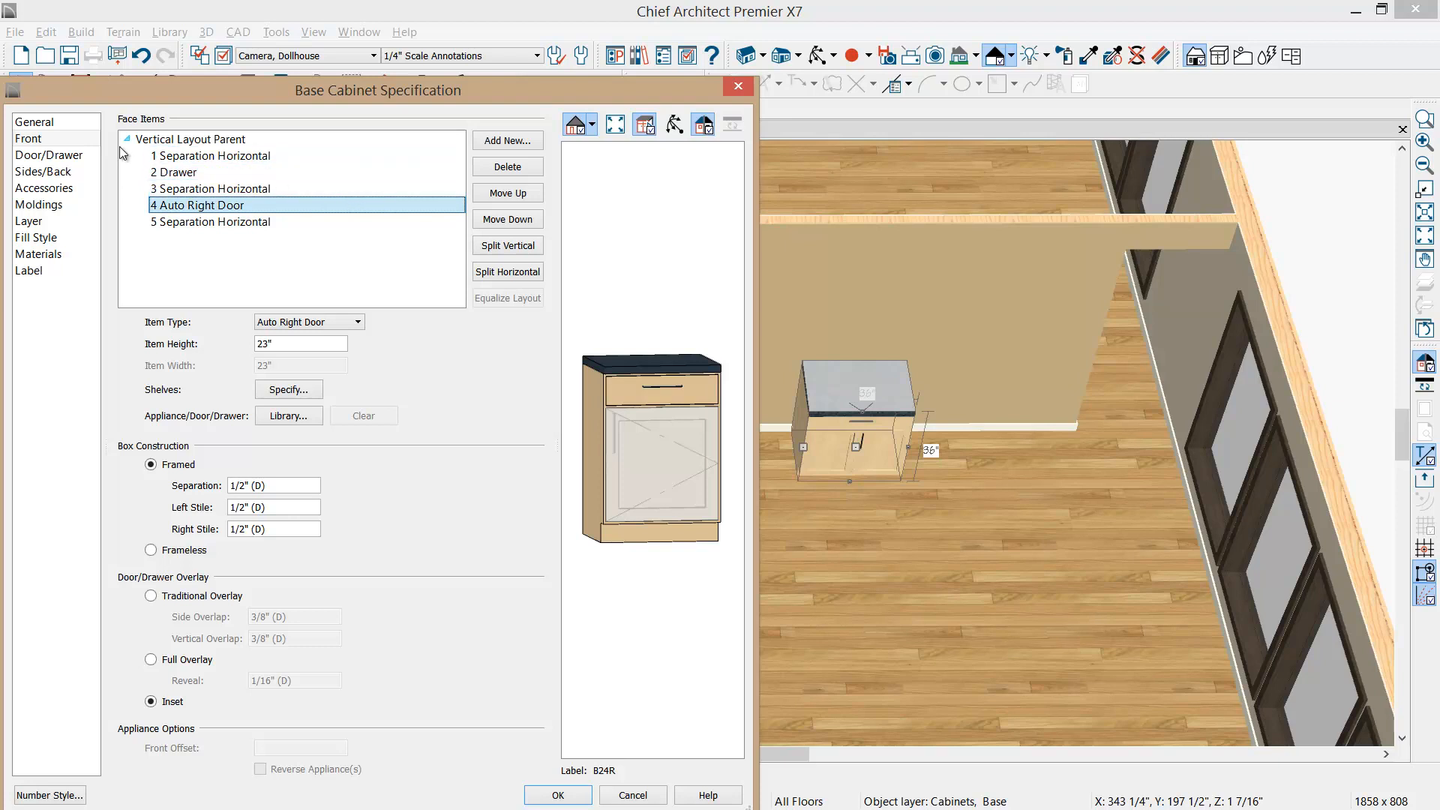
# - Change the cabinet's door style to Slab Doors, accept the specification, and make this cabinet the default for new base cabinets
pyautogui.click(84, 140)
pyautogui.click(45, 156)
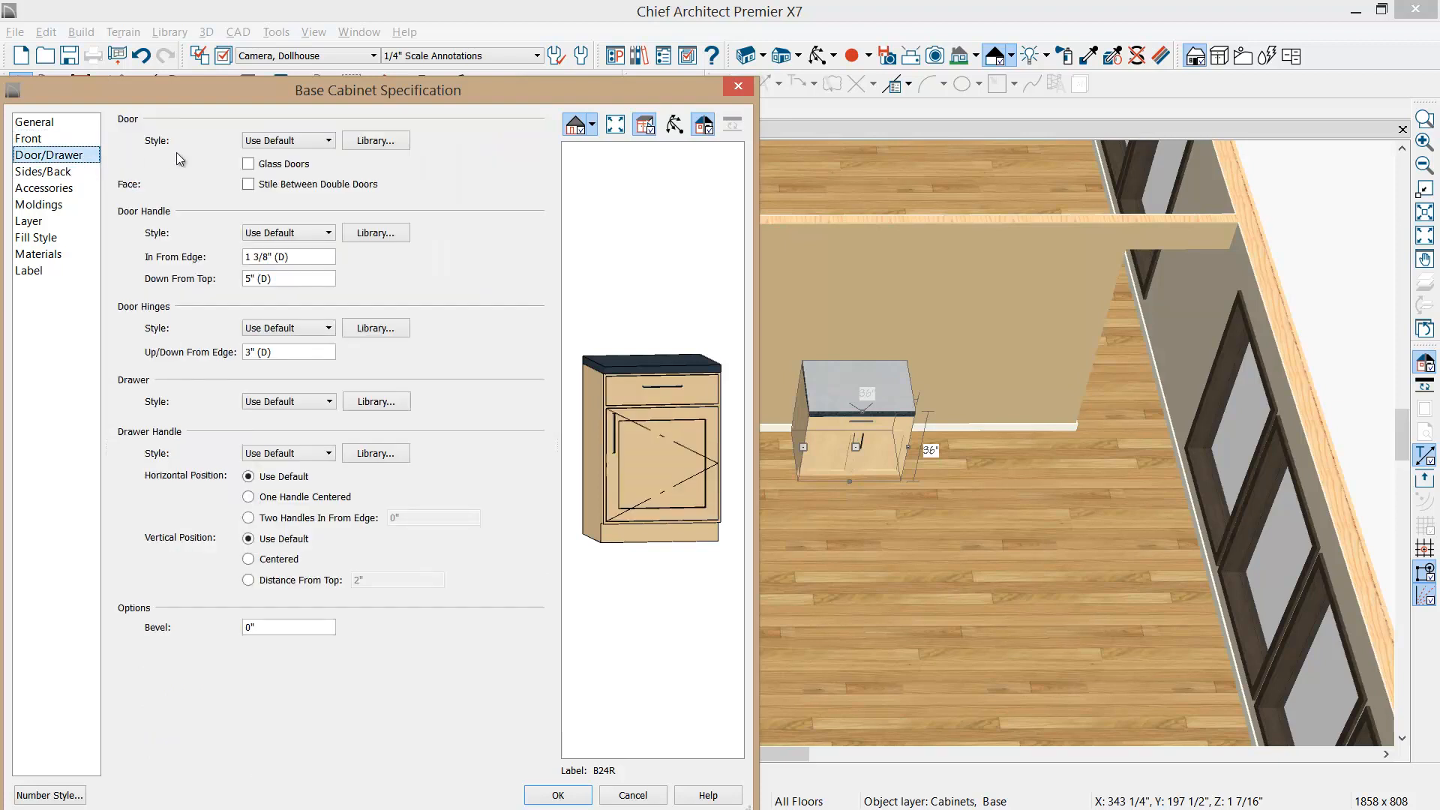
pyautogui.click(311, 141)
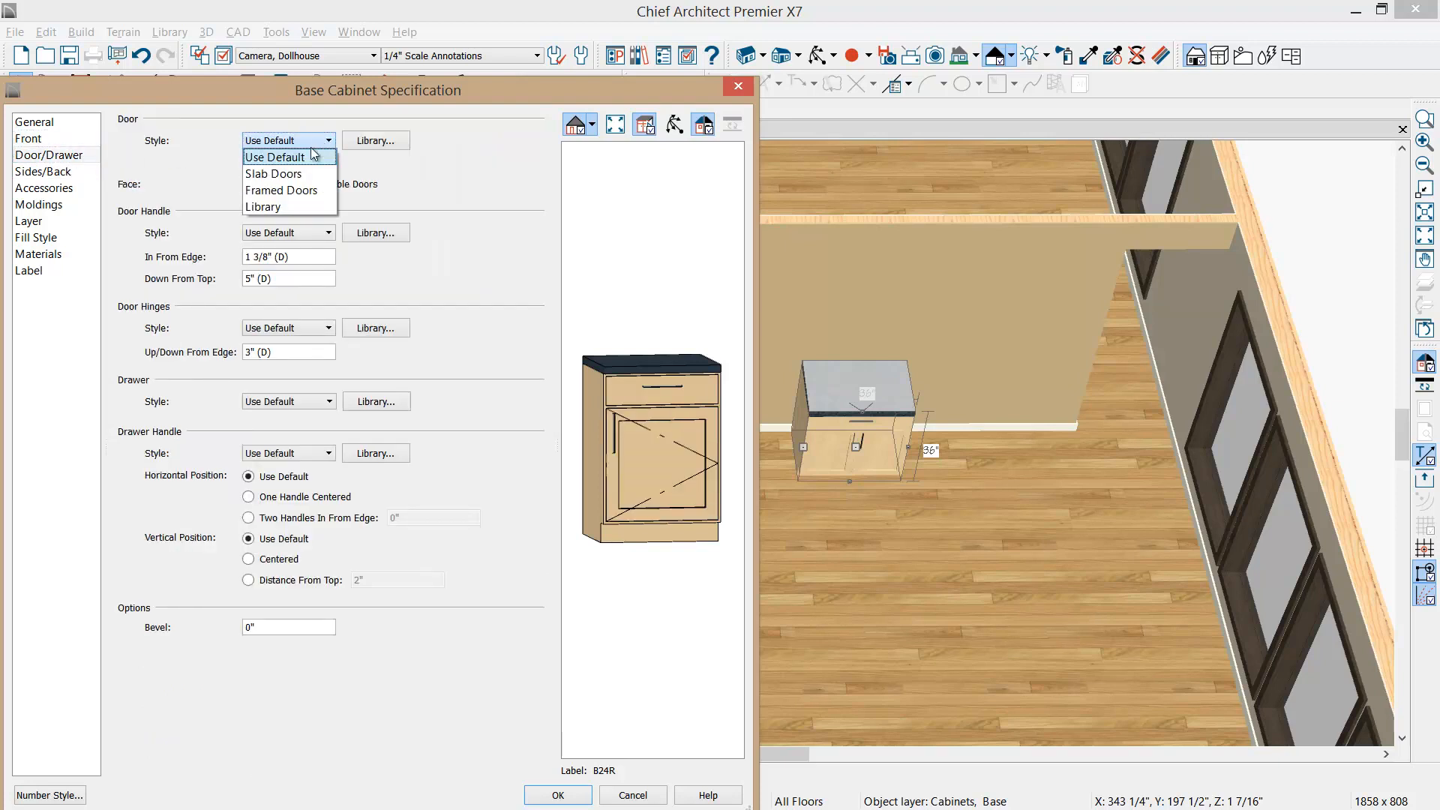
pyautogui.click(289, 174)
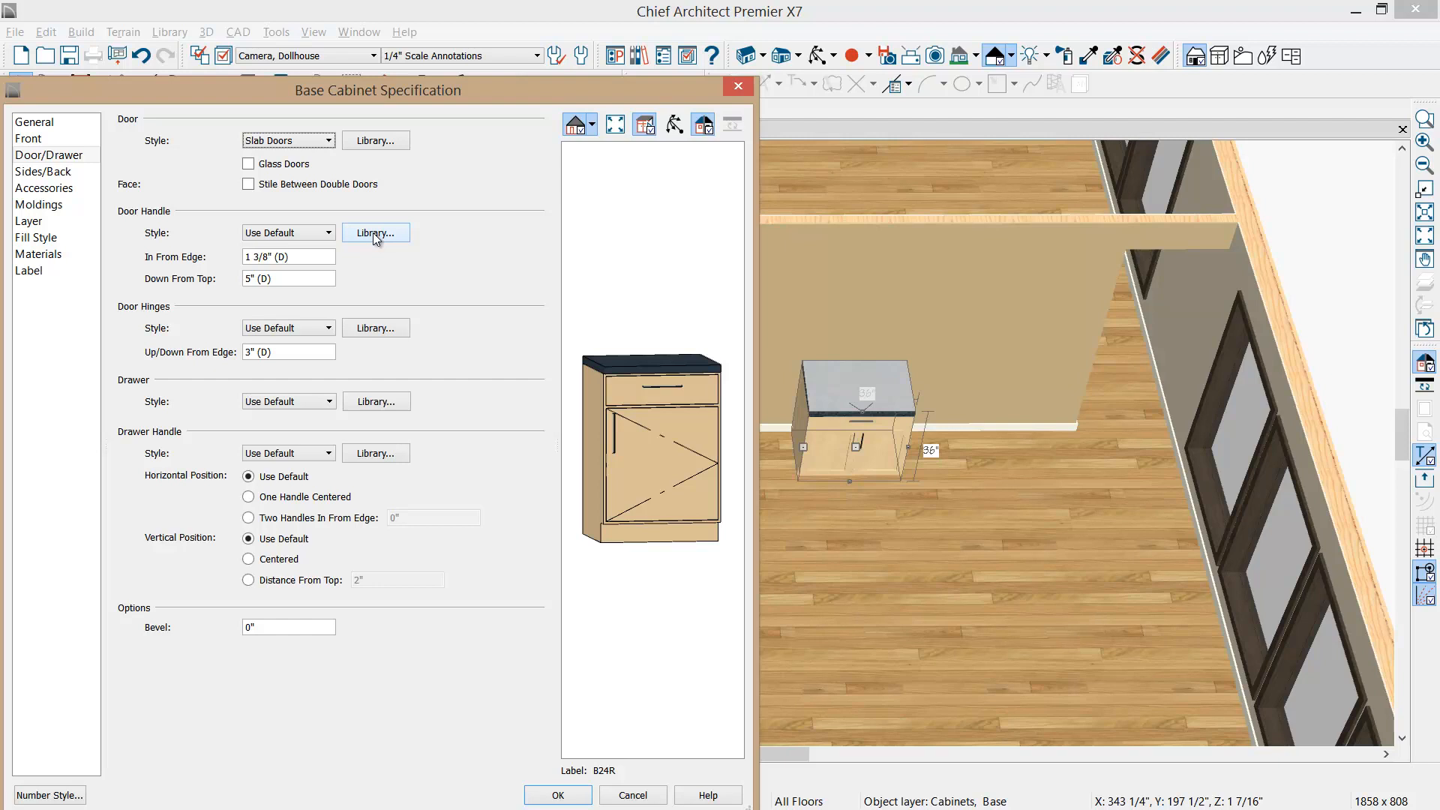
pyautogui.click(558, 795)
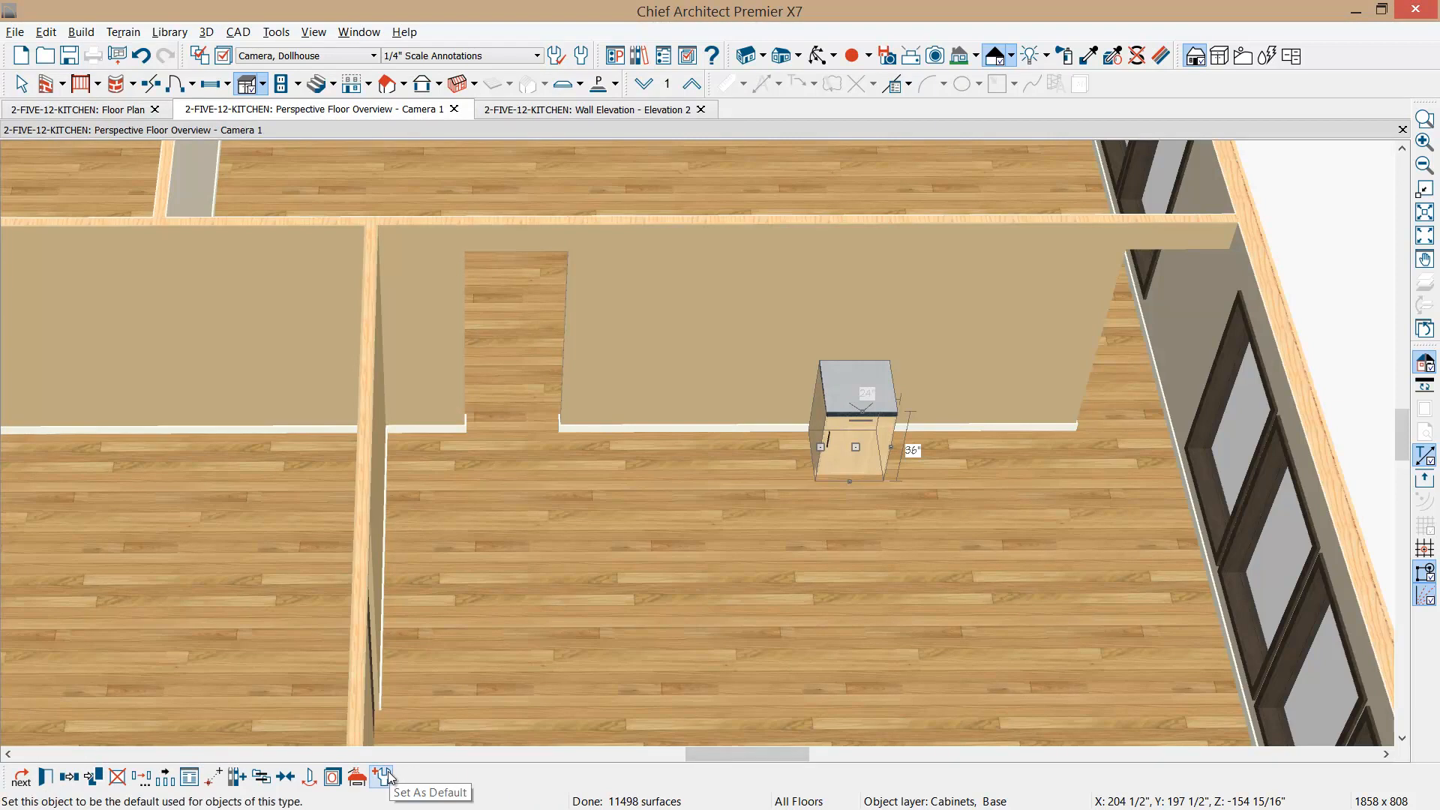
pyautogui.click(389, 776)
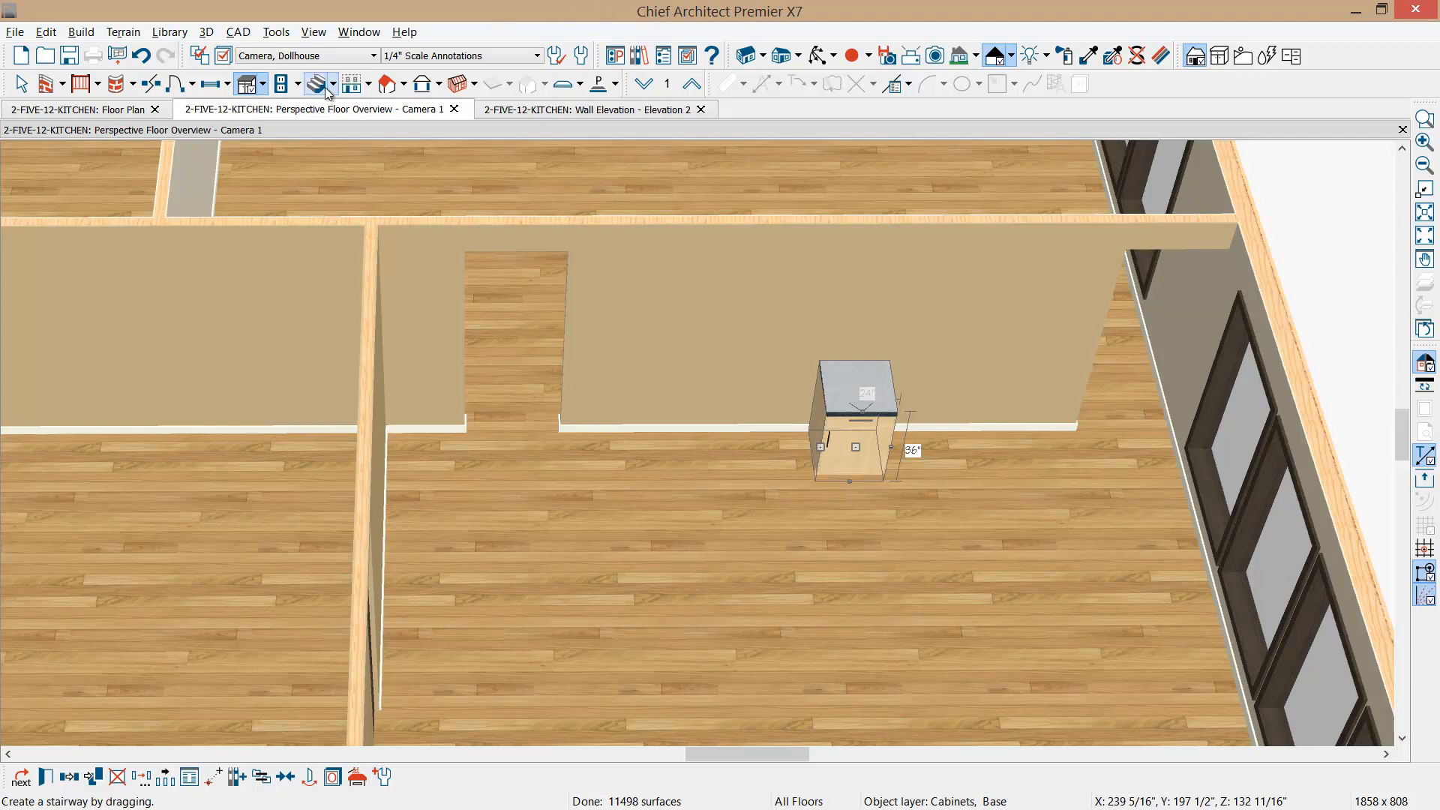
# - Place a base cabinet against the back wall between the opening and the existing cabinet, and a corner base cabinet in the kitchen's corner
pyautogui.click(250, 84)
pyautogui.click(665, 442)
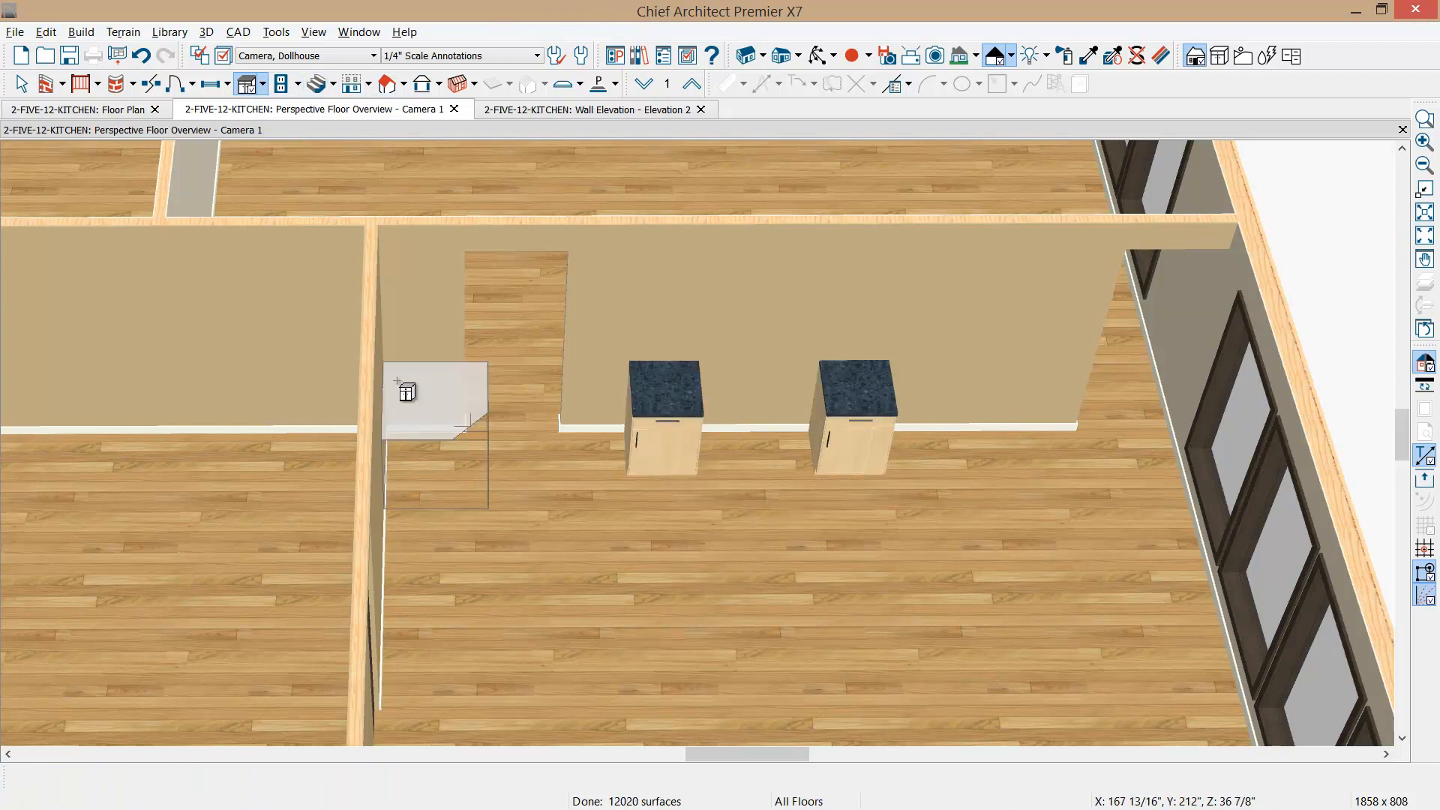
pyautogui.click(415, 438)
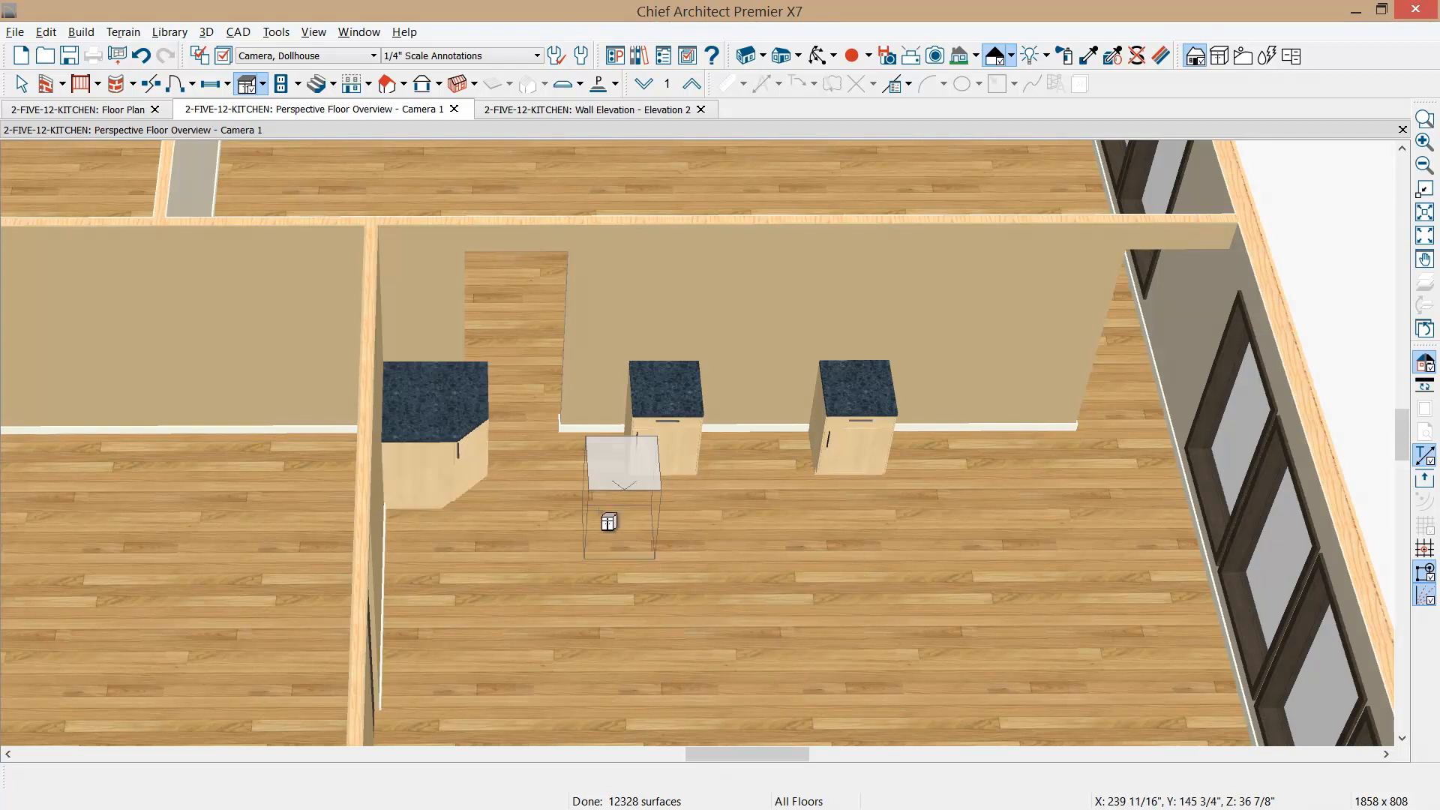
pyautogui.press('space')
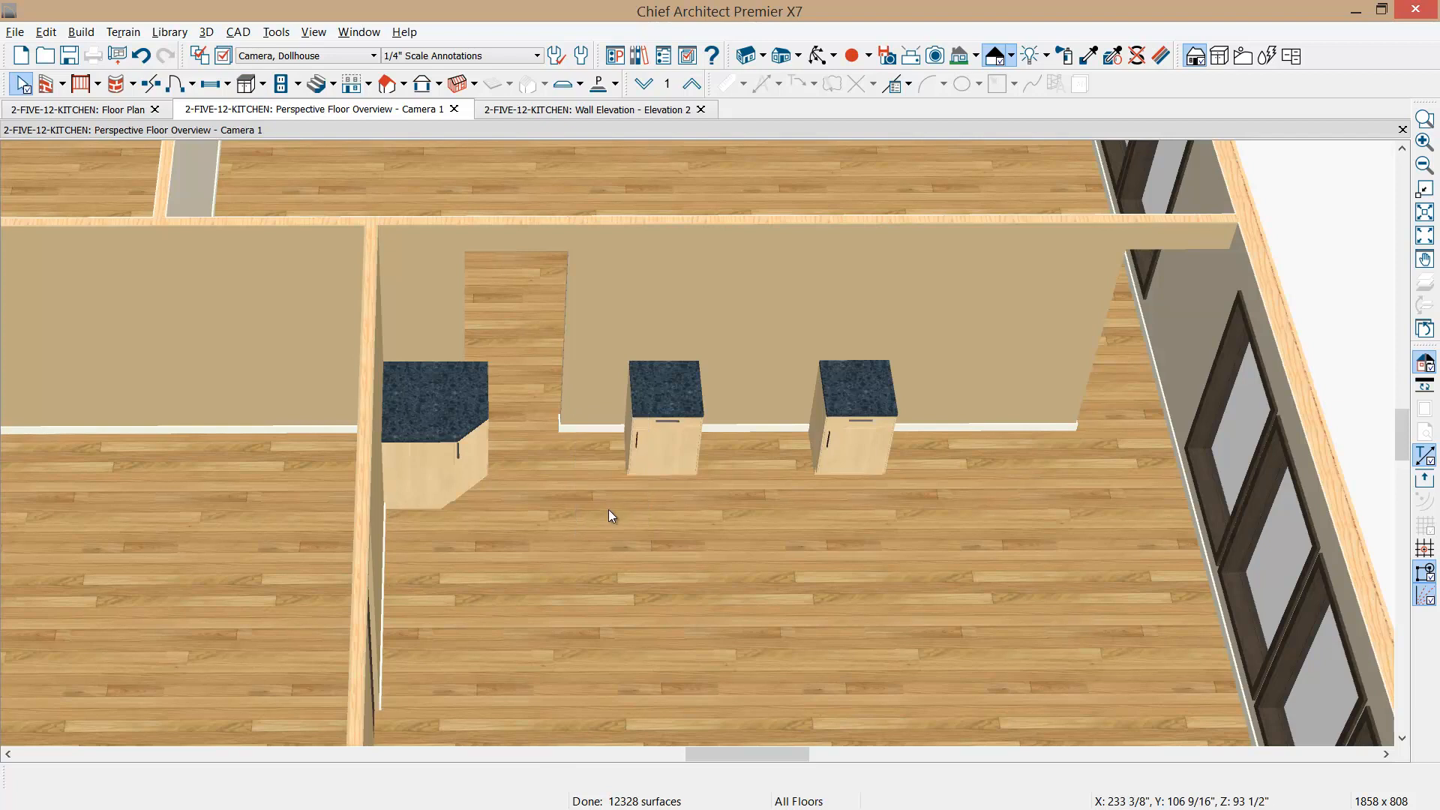
# - Delete the corner base cabinet and both base cabinets standing against the back wall
pyautogui.click(443, 416)
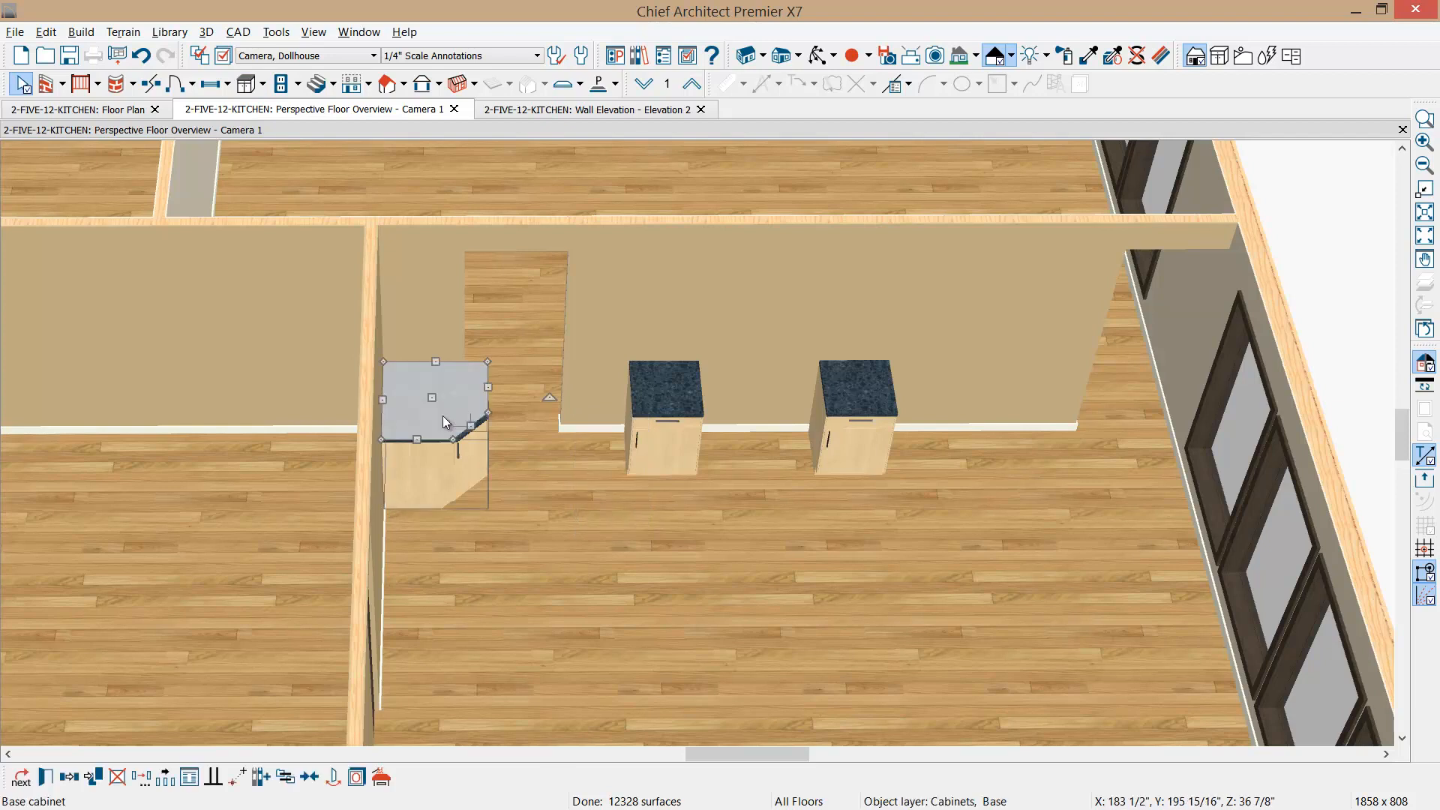
pyautogui.press('Delete')
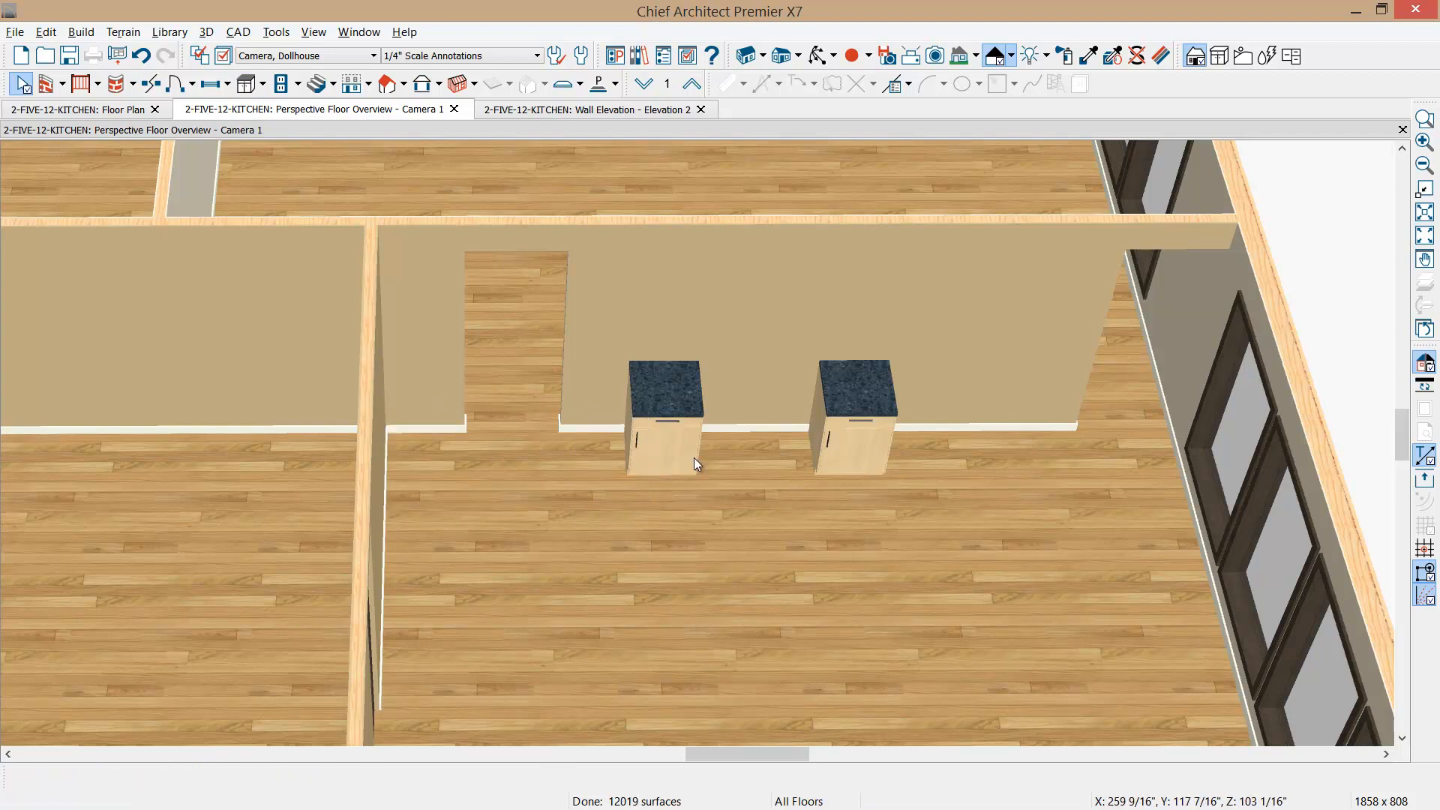
pyautogui.click(673, 445)
pyautogui.moveTo(672, 444); pyautogui.dragTo(840, 443)
pyautogui.press('Delete')
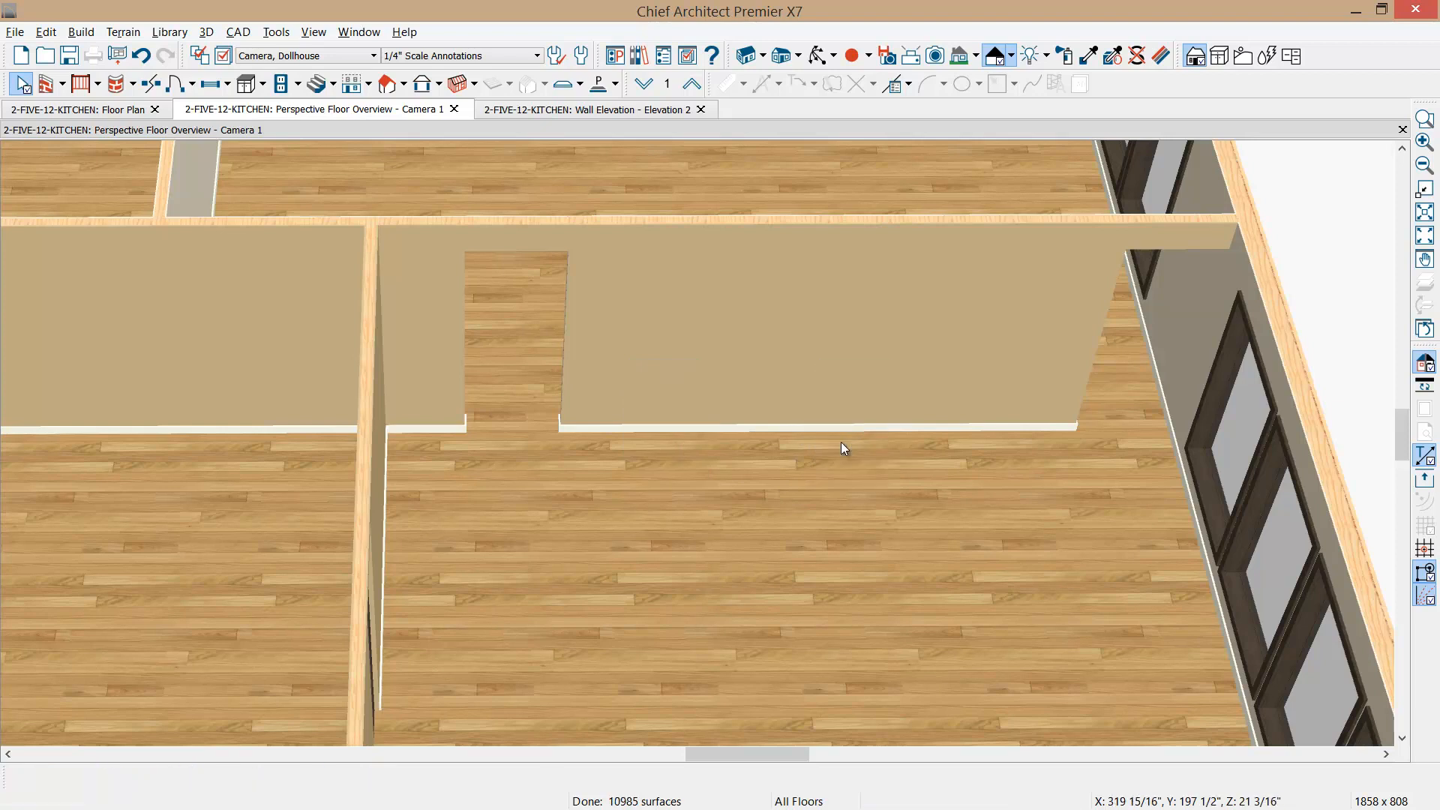
# - Search the library for "RANGE 36" and place the first Range 36" against the kitchen's back wall
pyautogui.click(649, 60)
pyautogui.click(1149, 161)
pyautogui.write('RA')
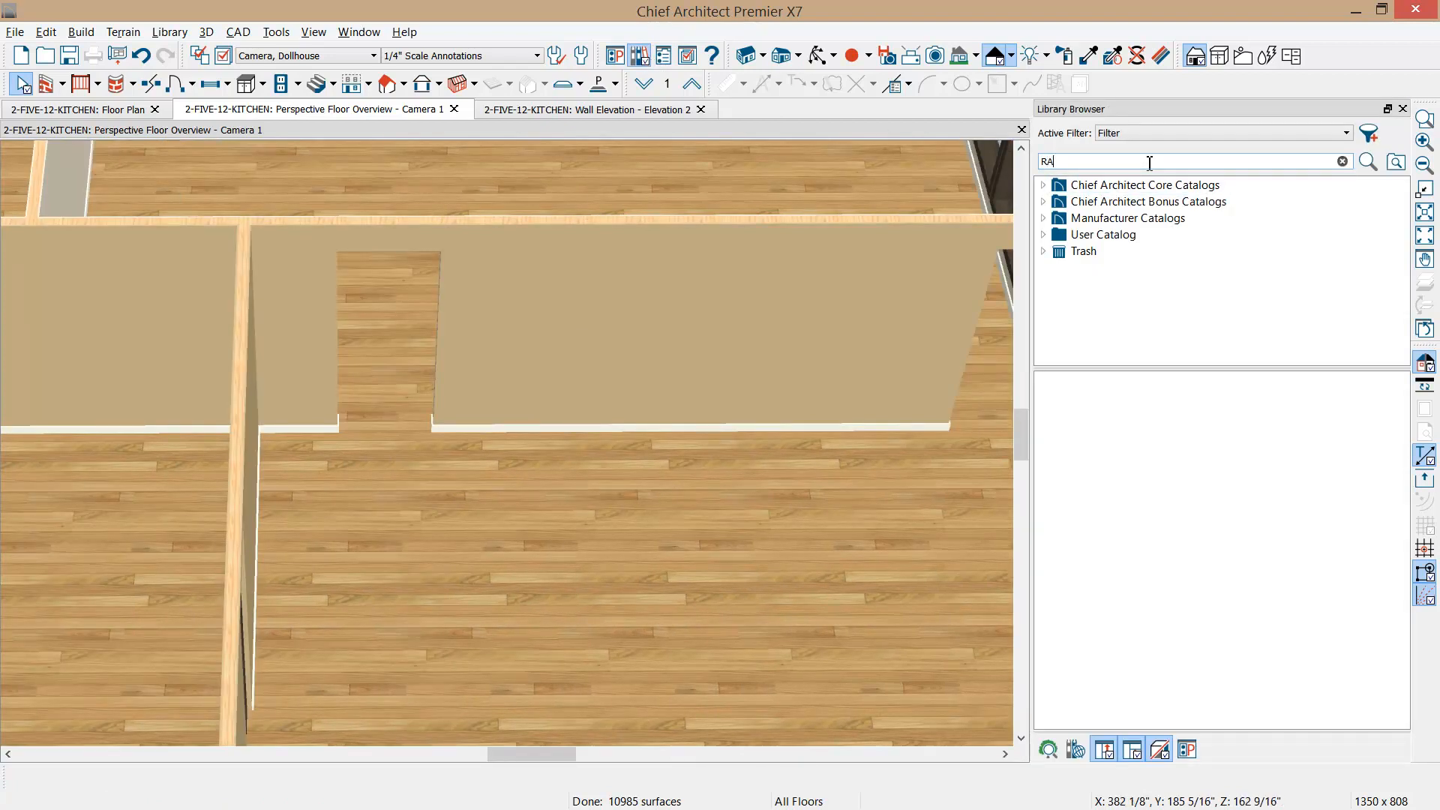
pyautogui.write('NGE 35')
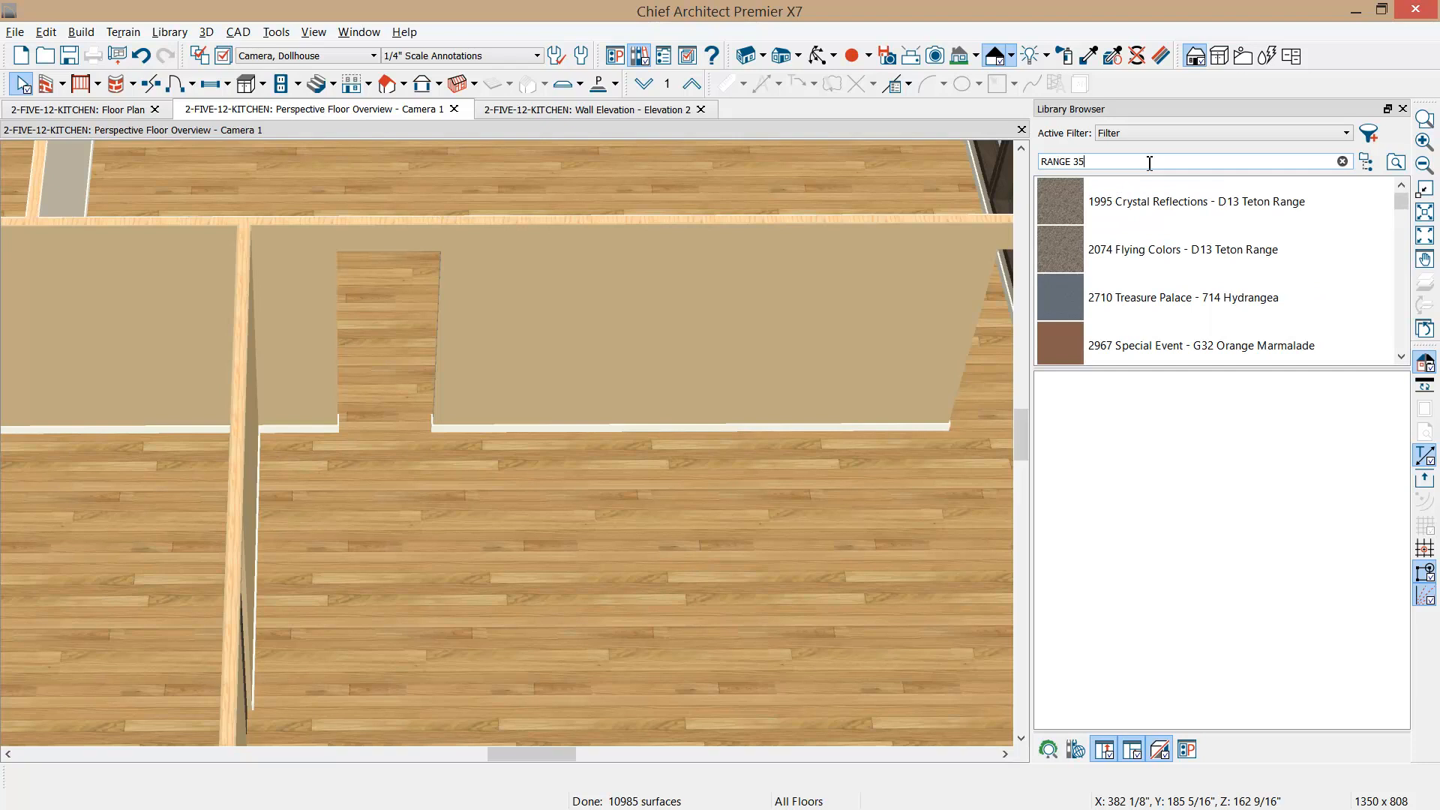
pyautogui.press('BackSpace')
pyautogui.write('6')
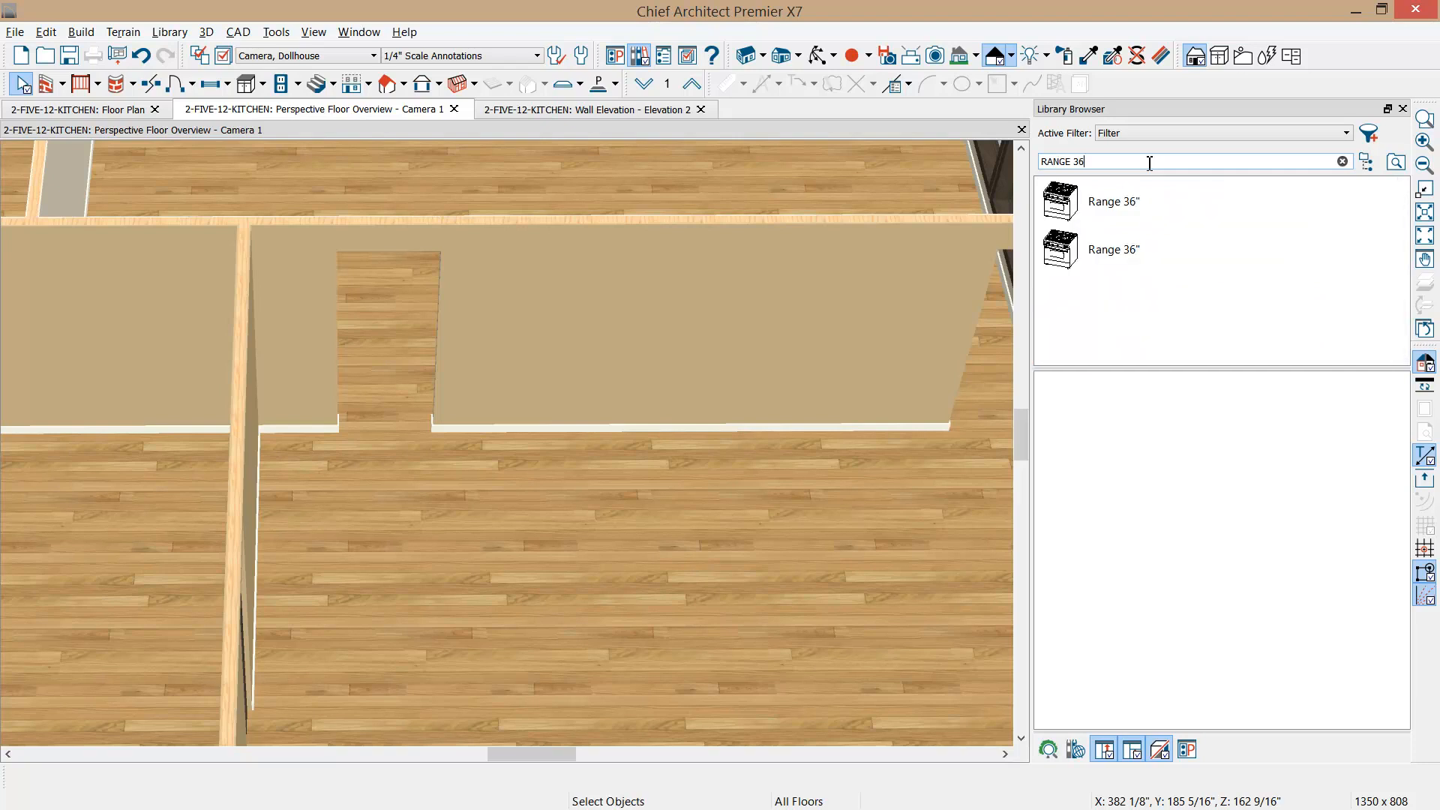
pyautogui.click(1103, 216)
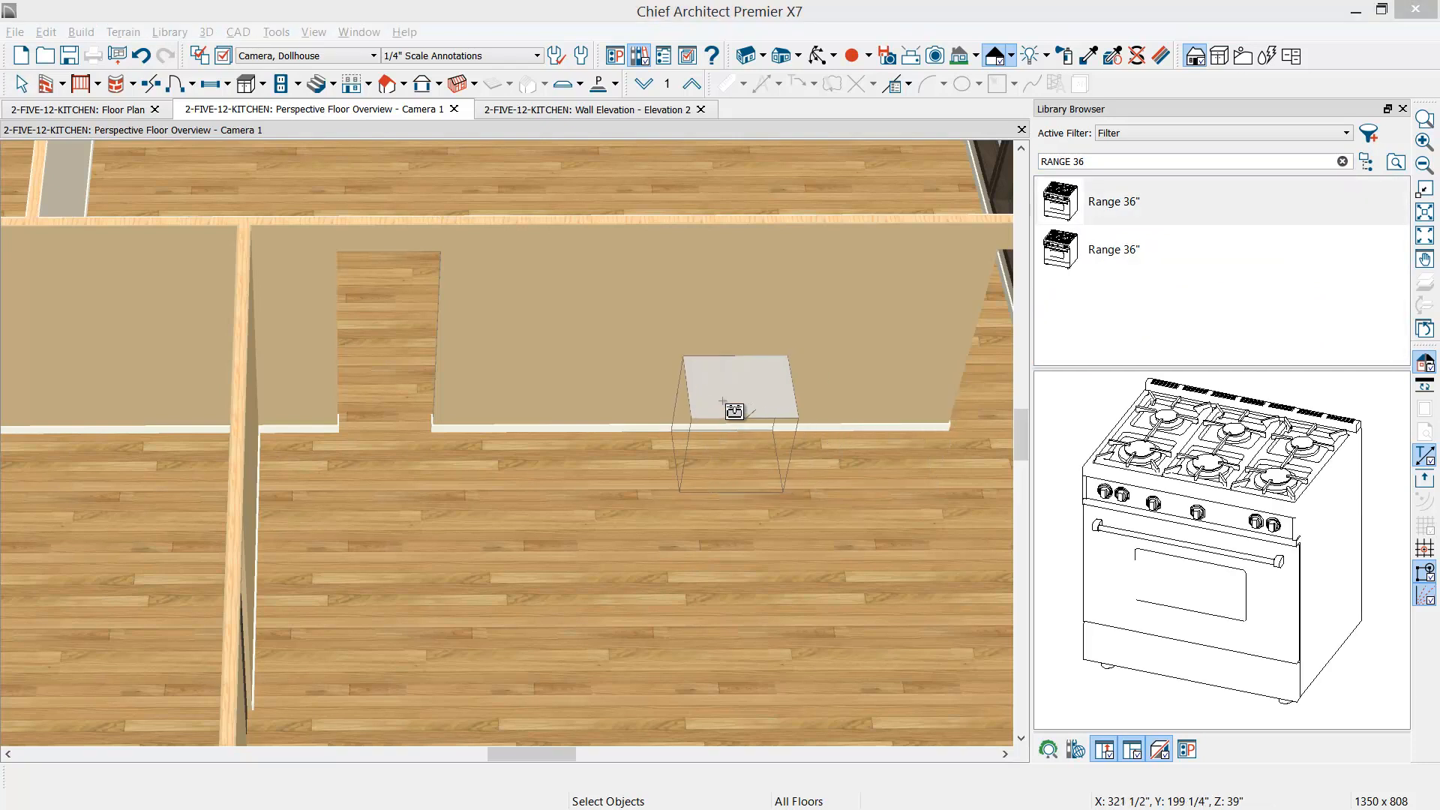
pyautogui.click(686, 412)
pyautogui.press('Escape')
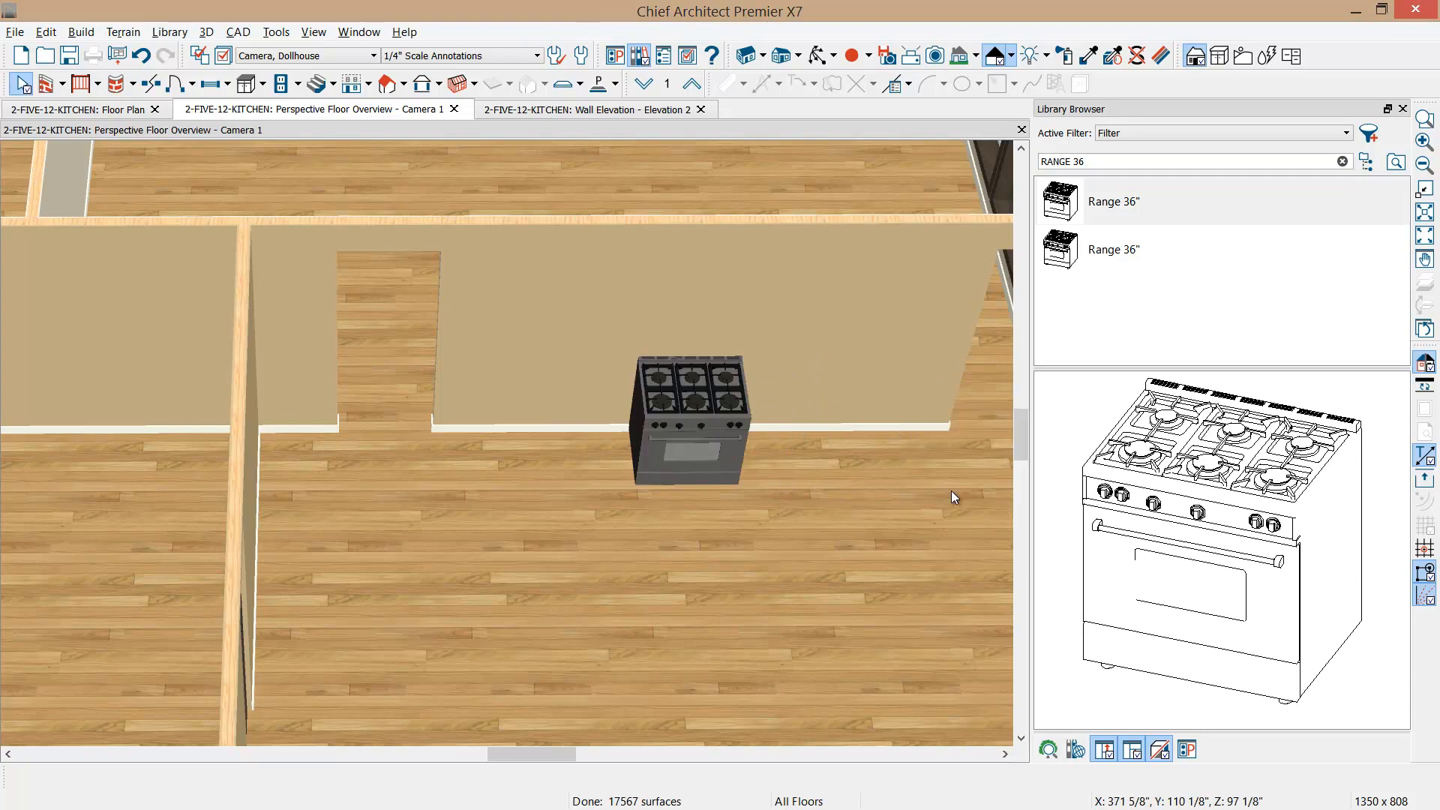
pyautogui.press('space')
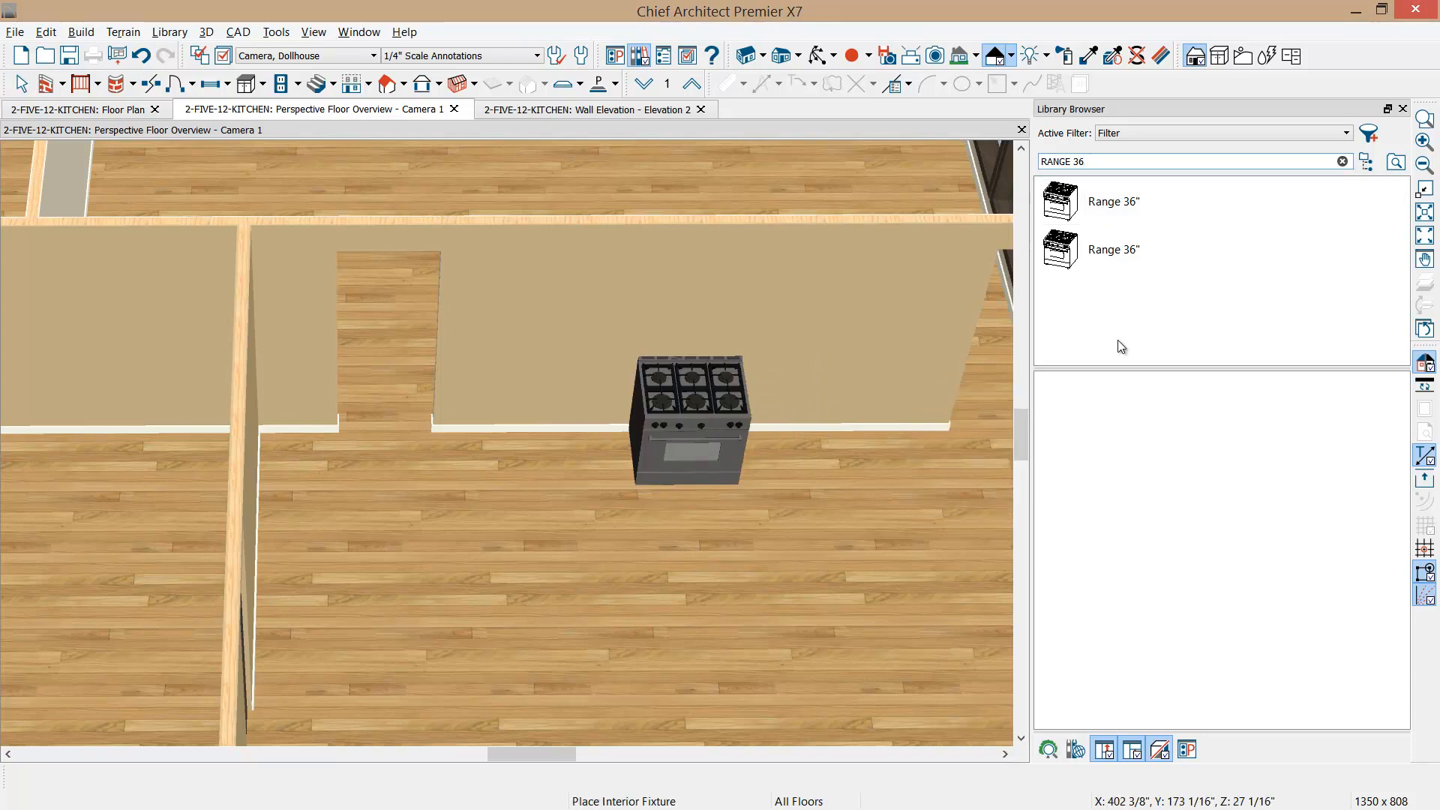
# - Search the library for "FLAT HOOD" and place the Flat Hood on the kitchen's back wall near the range
pyautogui.tripleClick(1079, 161)
pyautogui.write('F')
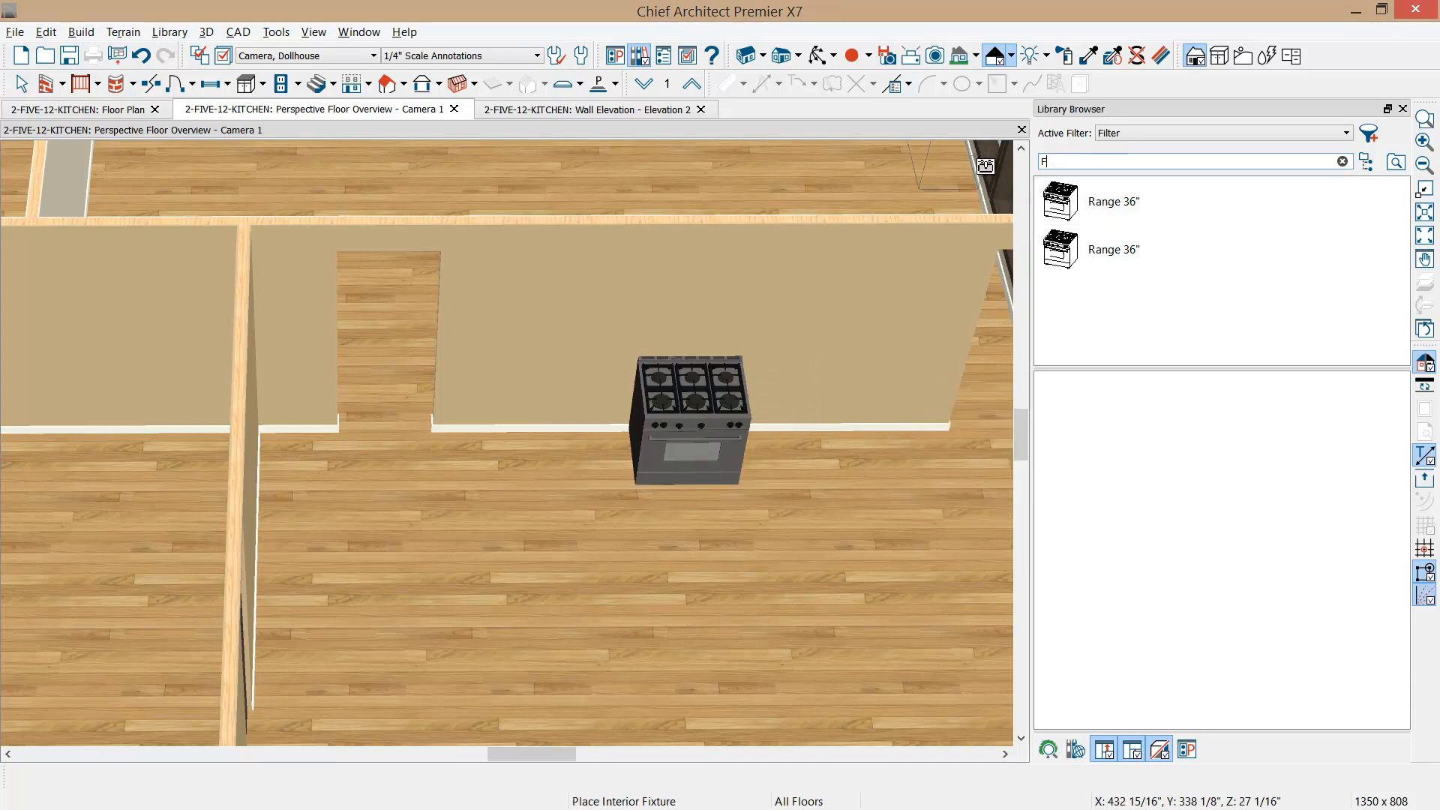
pyautogui.write('LAT HOOD')
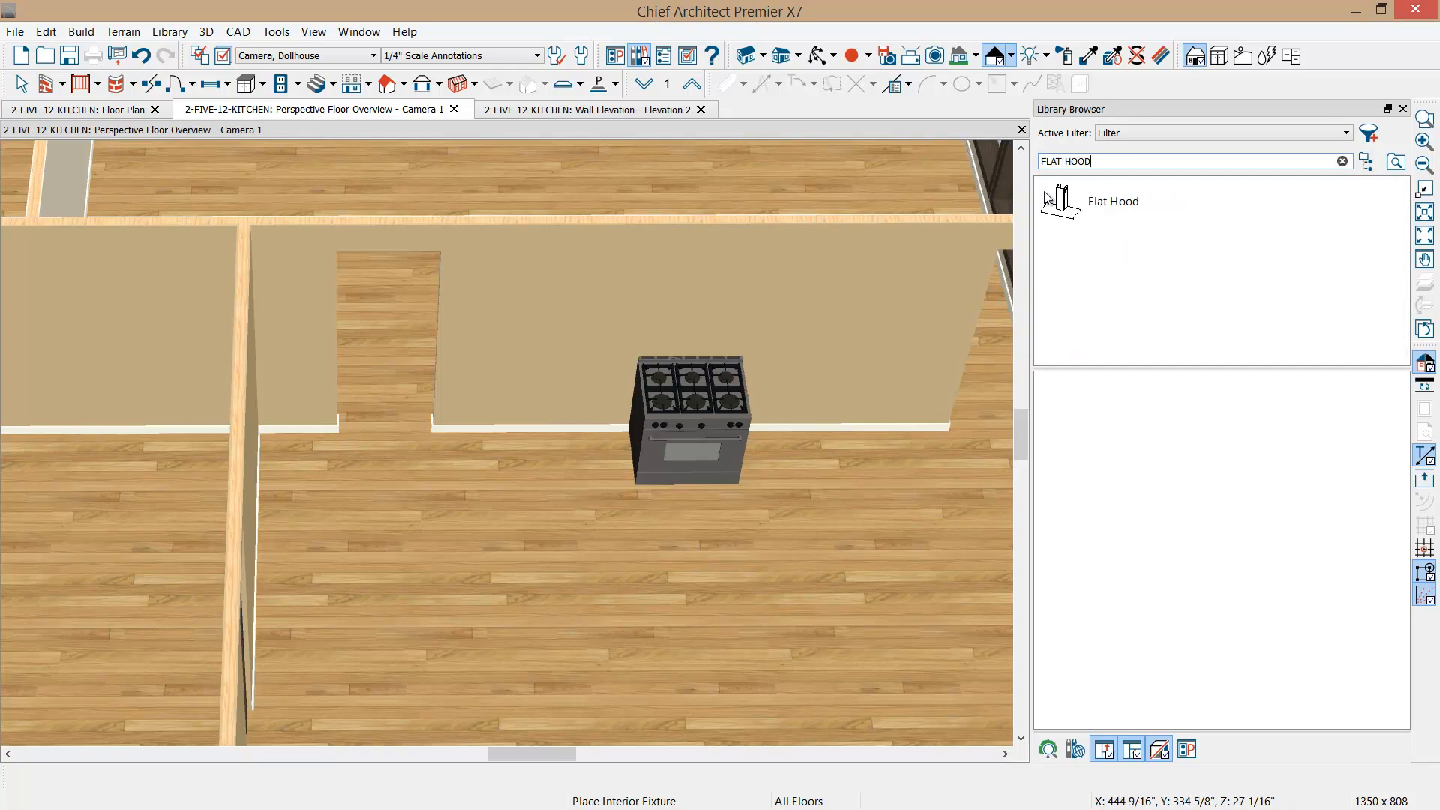
pyautogui.click(1081, 203)
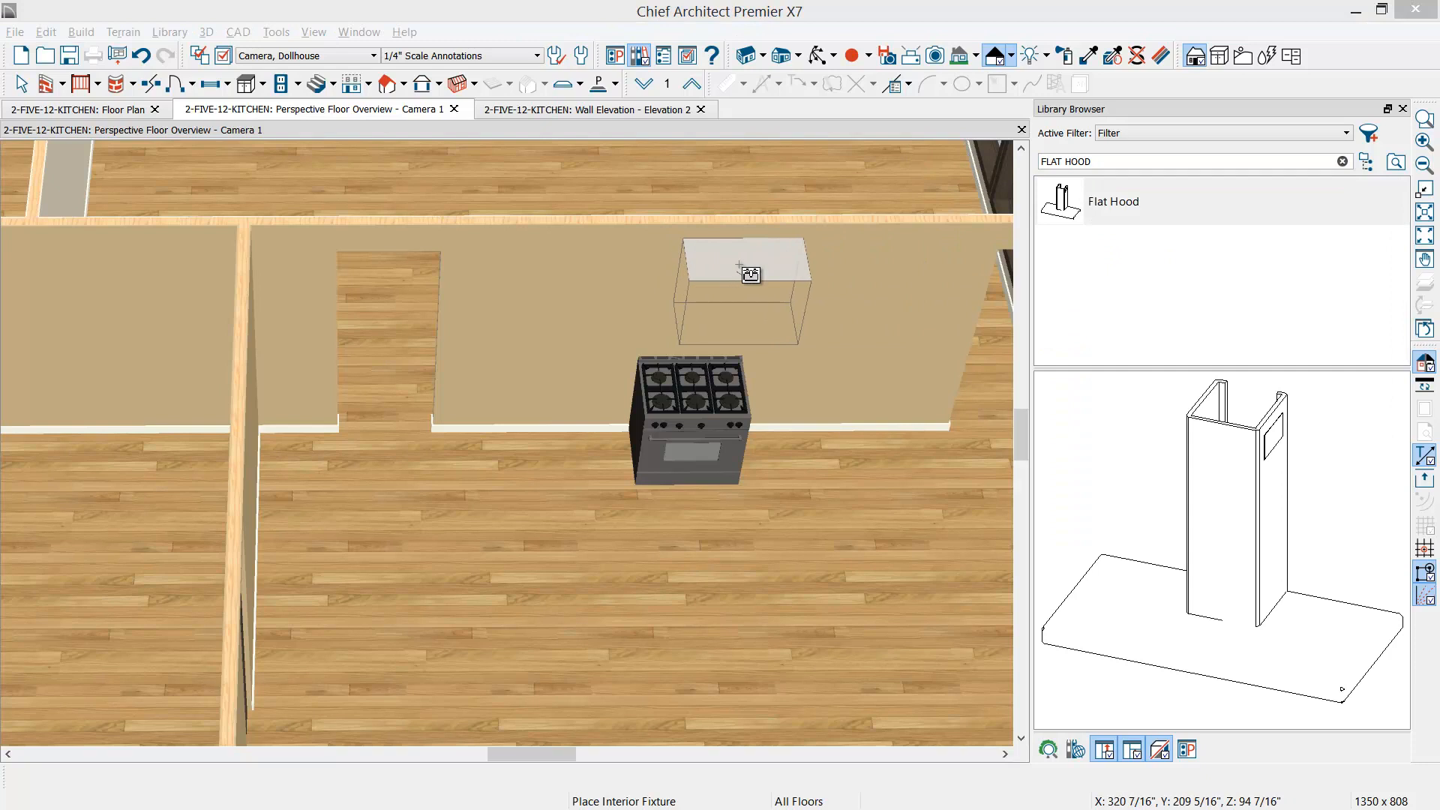
pyautogui.click(780, 274)
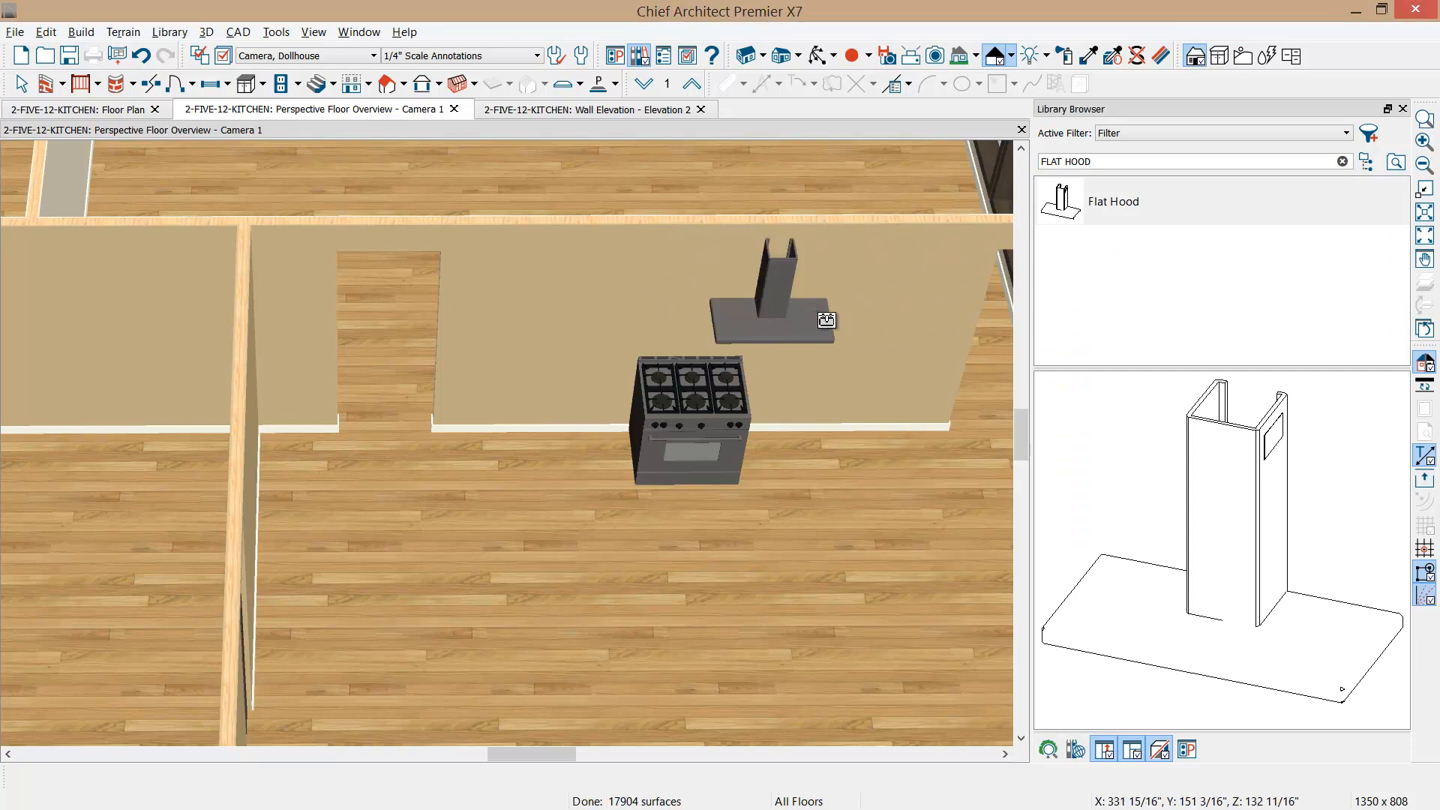
# - Center the flat hood on the range using Center Object
pyautogui.click(796, 320)
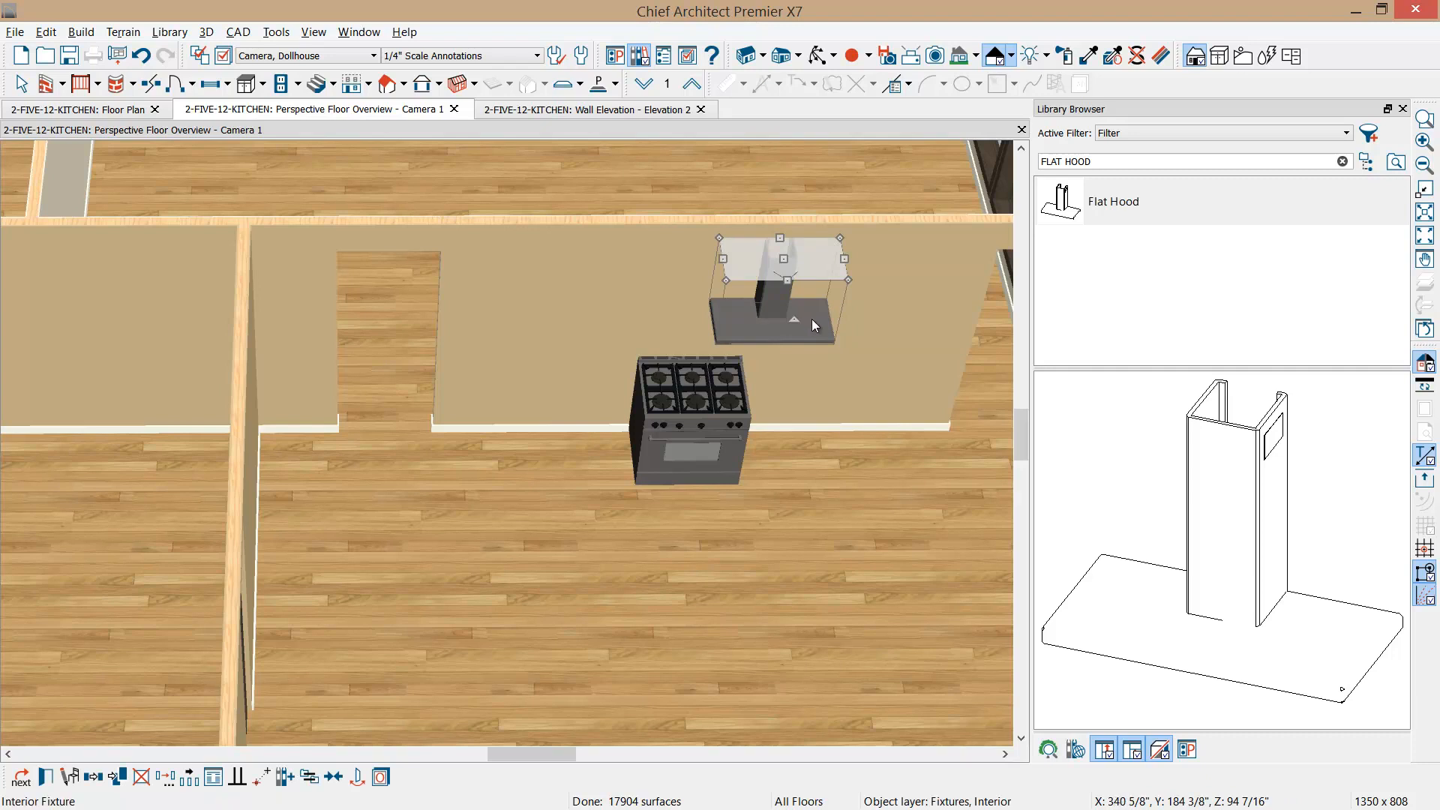
pyautogui.click(333, 777)
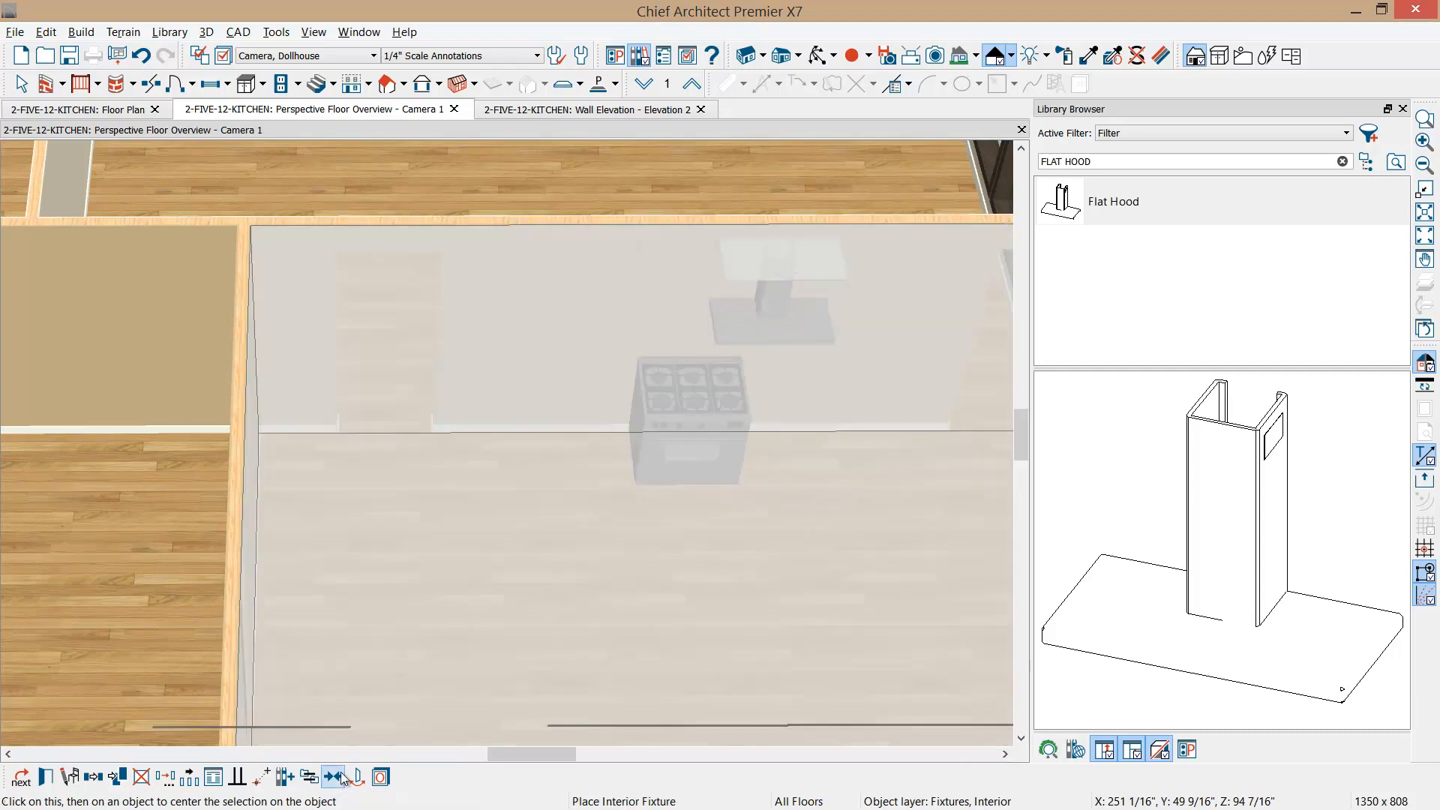
pyautogui.click(684, 419)
pyautogui.click(691, 415)
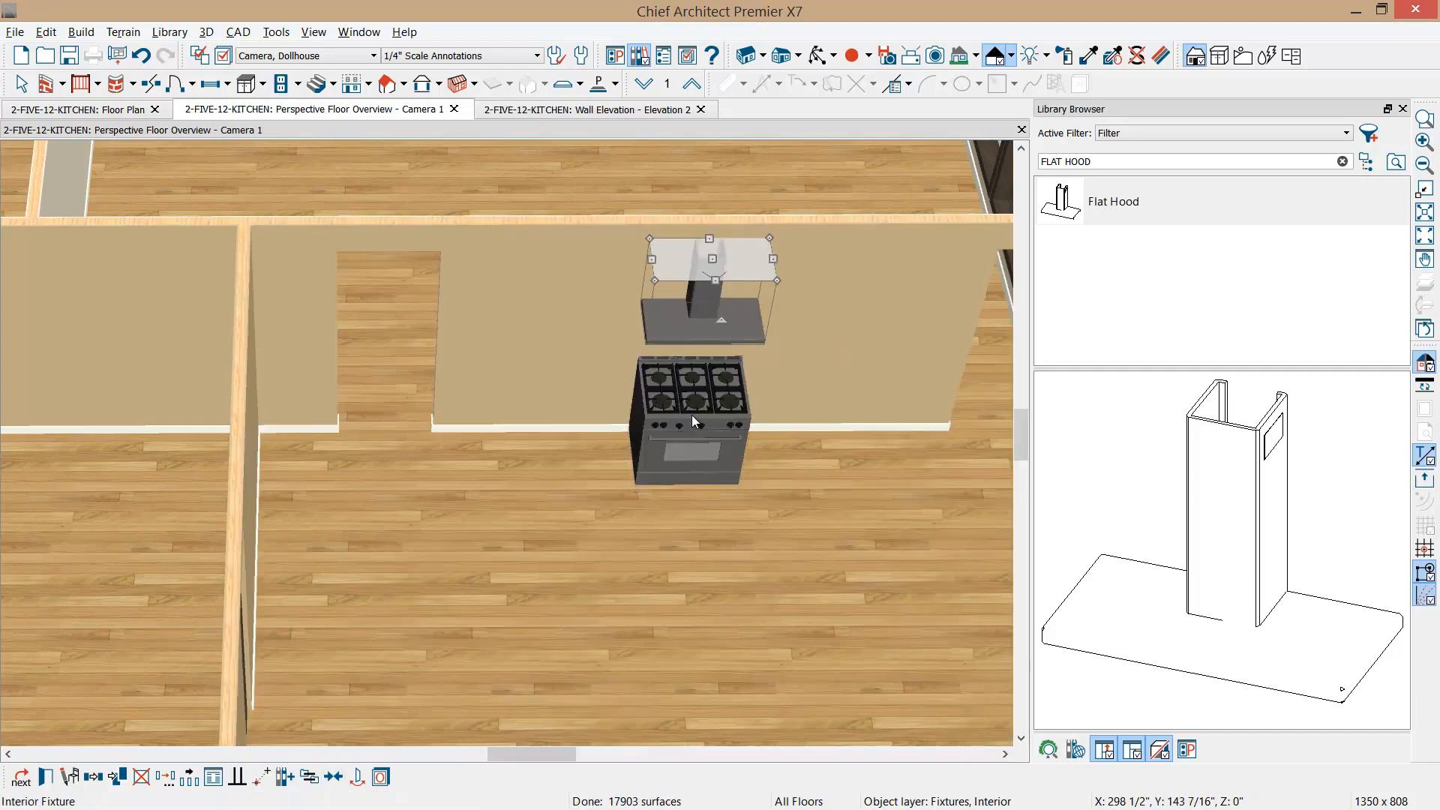
pyautogui.press('Escape')
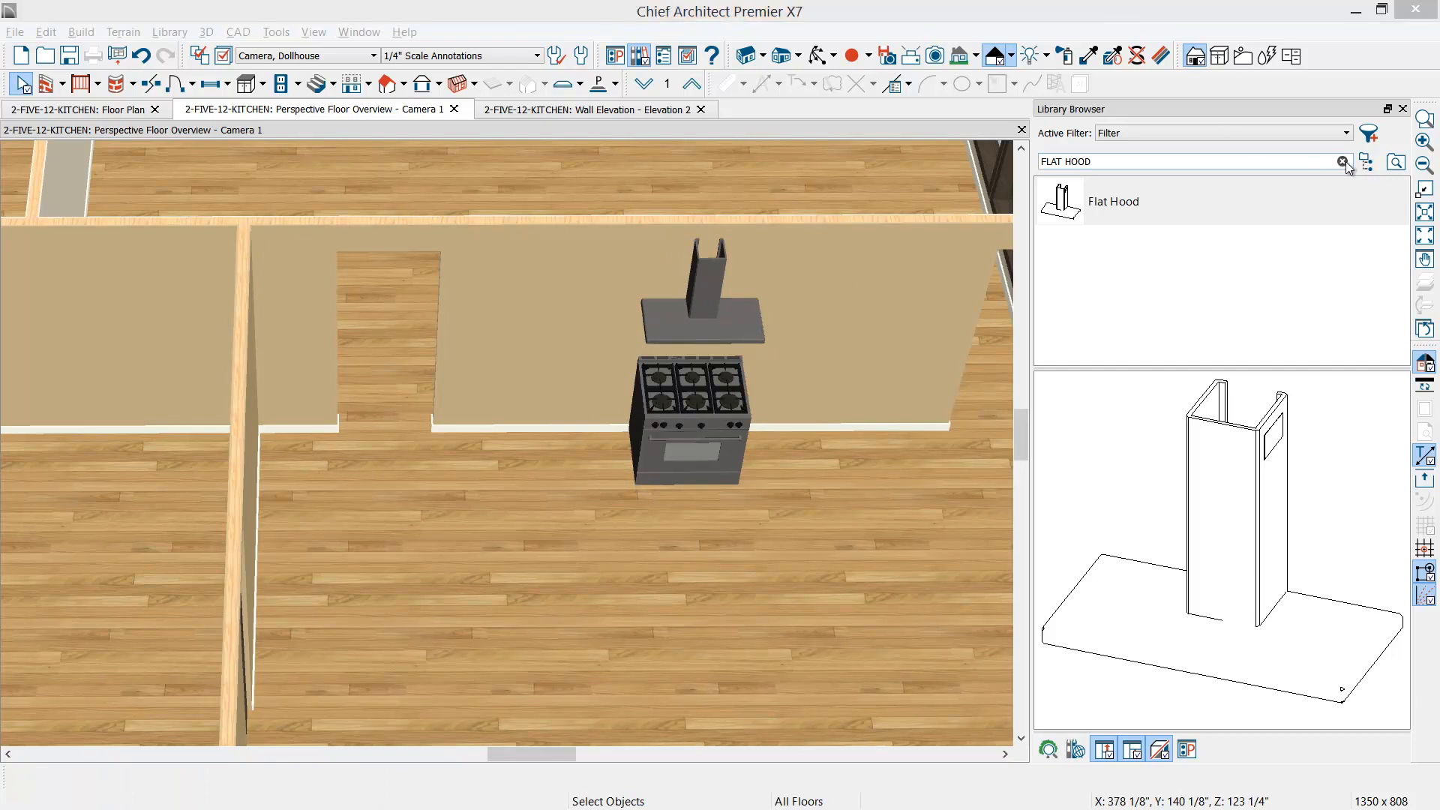
# - Place Refrigerator - 46.5" from the User Catalog's "Kitchen - short list" folder against the back wall between the opening and the range
pyautogui.click(1365, 161)
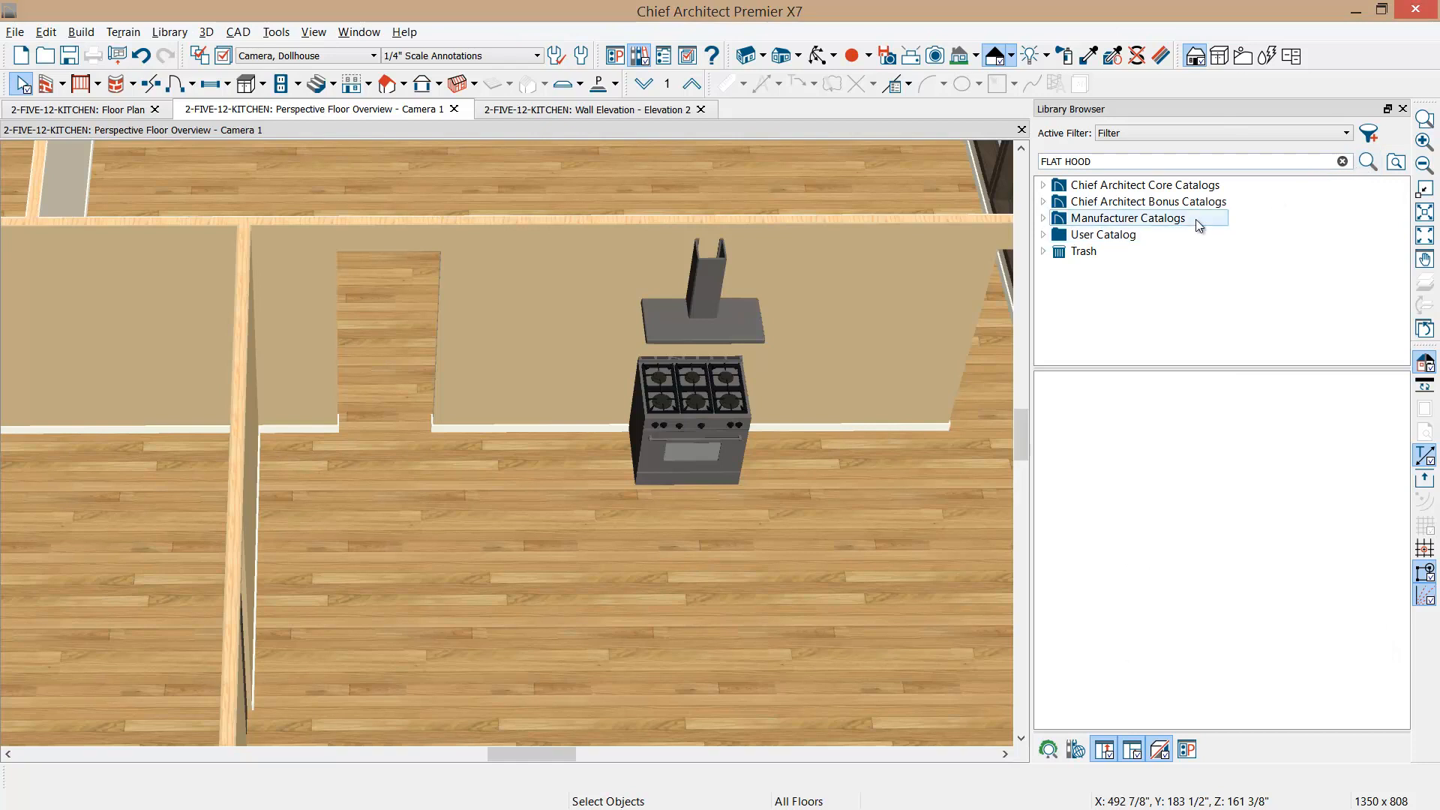
pyautogui.click(1043, 235)
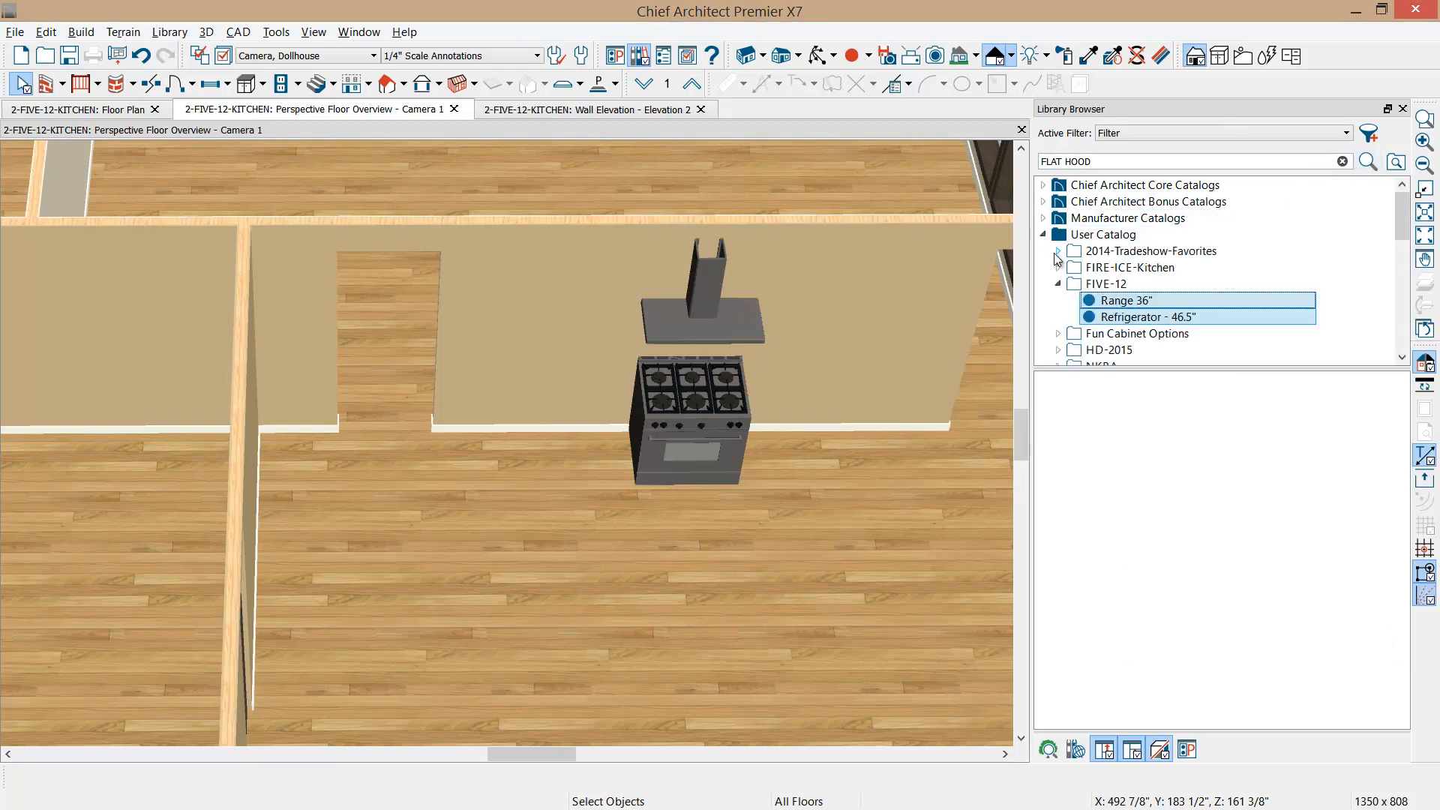
pyautogui.click(1056, 251)
pyautogui.scroll(-2, 1132, 280)
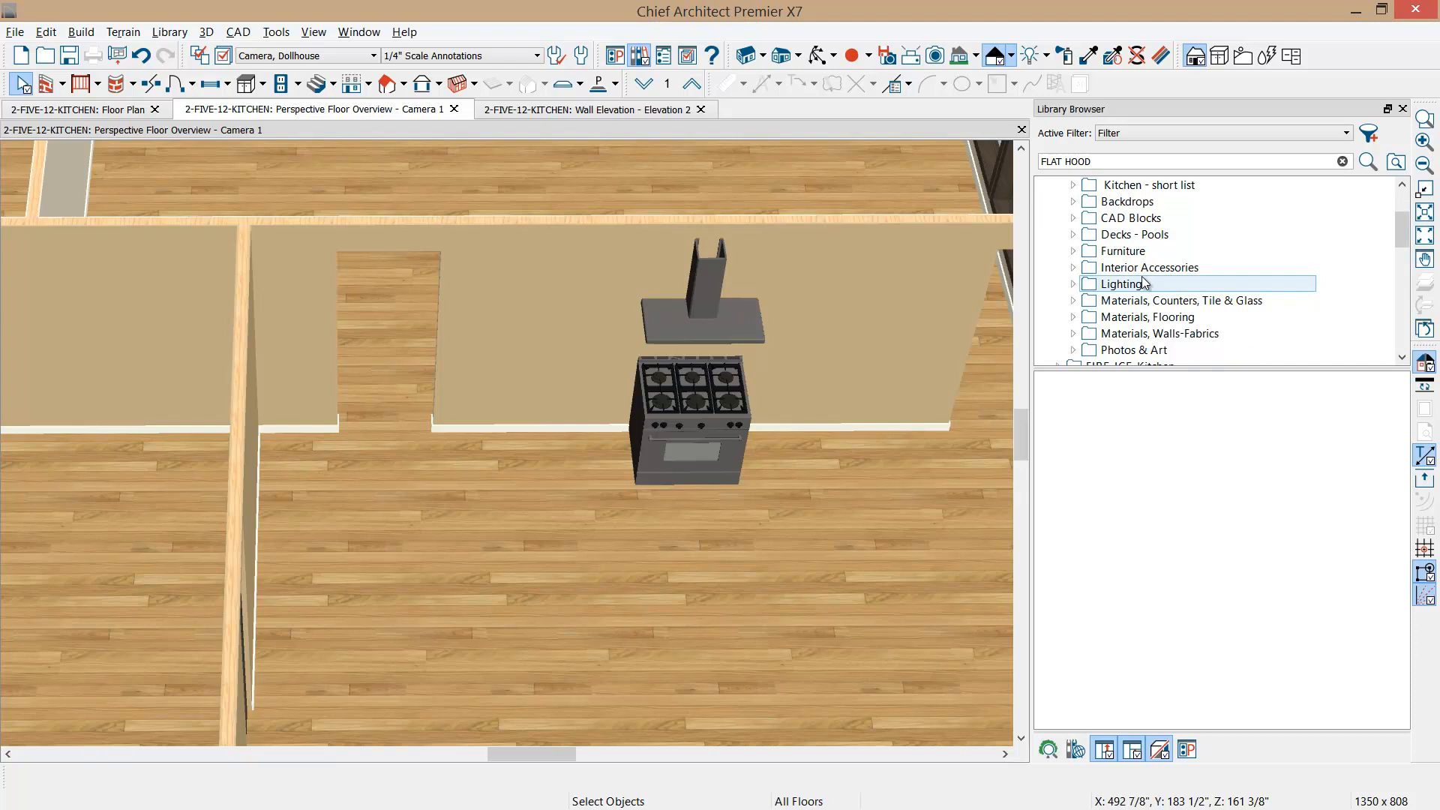
pyautogui.click(1072, 184)
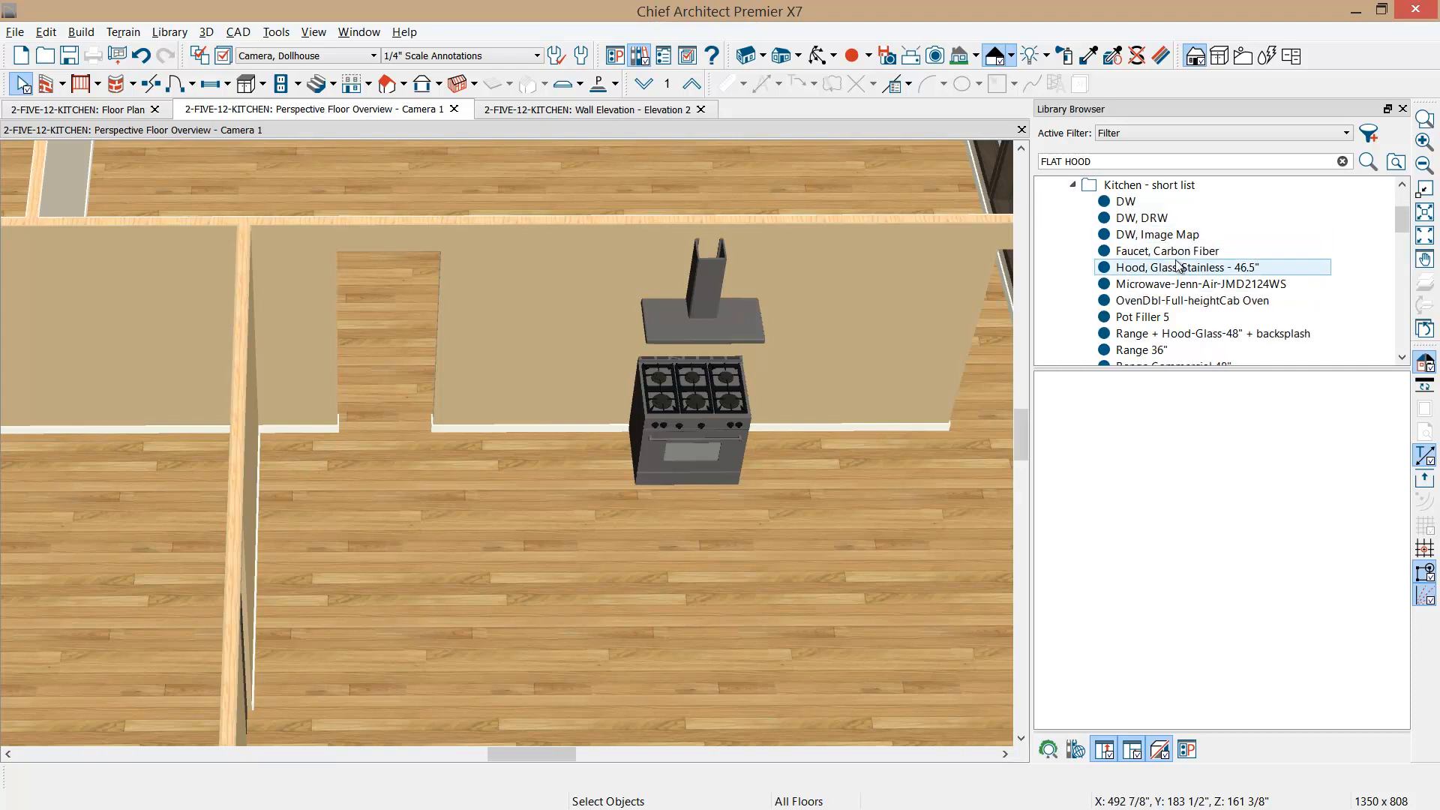
pyautogui.scroll(-1, 1176, 259)
pyautogui.click(1170, 334)
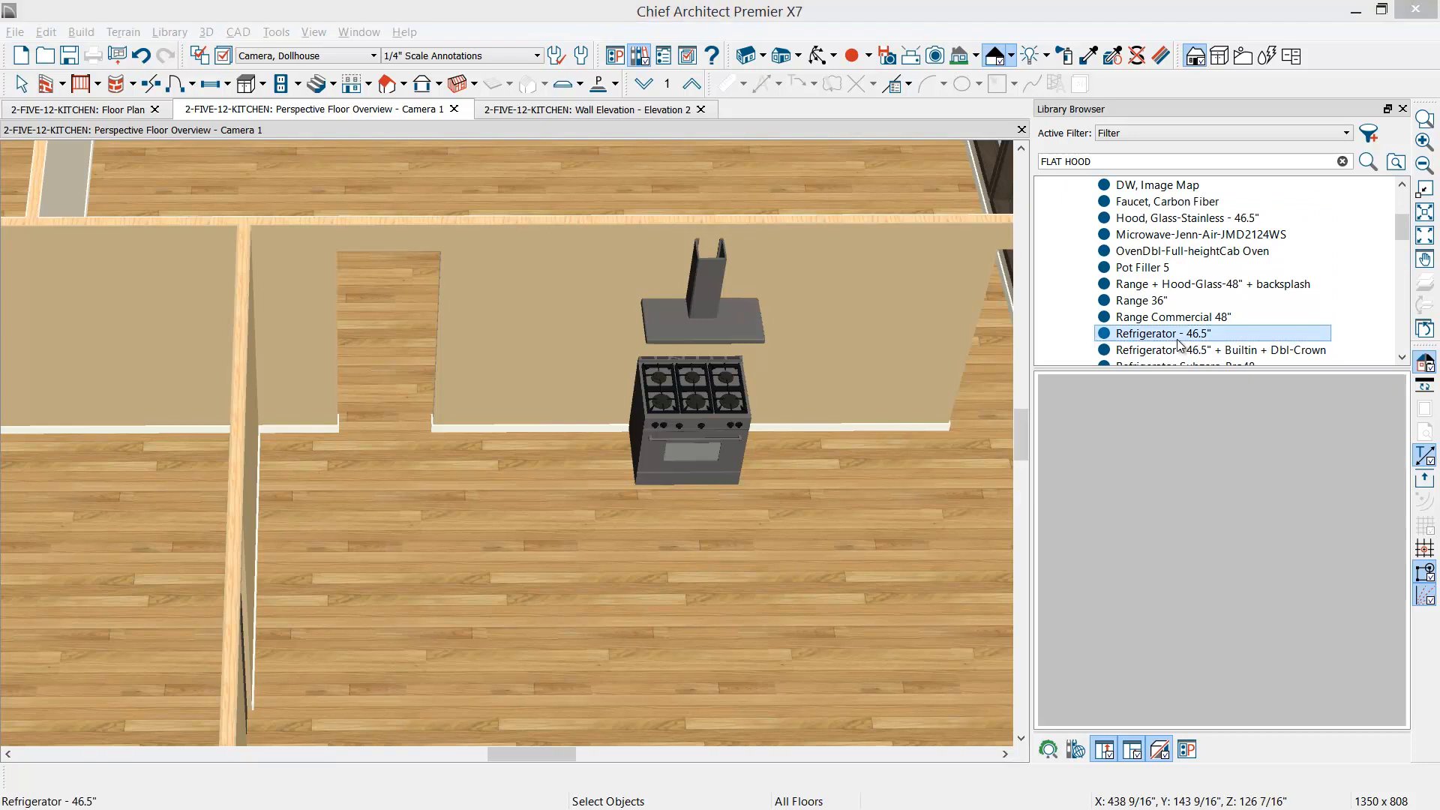
pyautogui.click(549, 409)
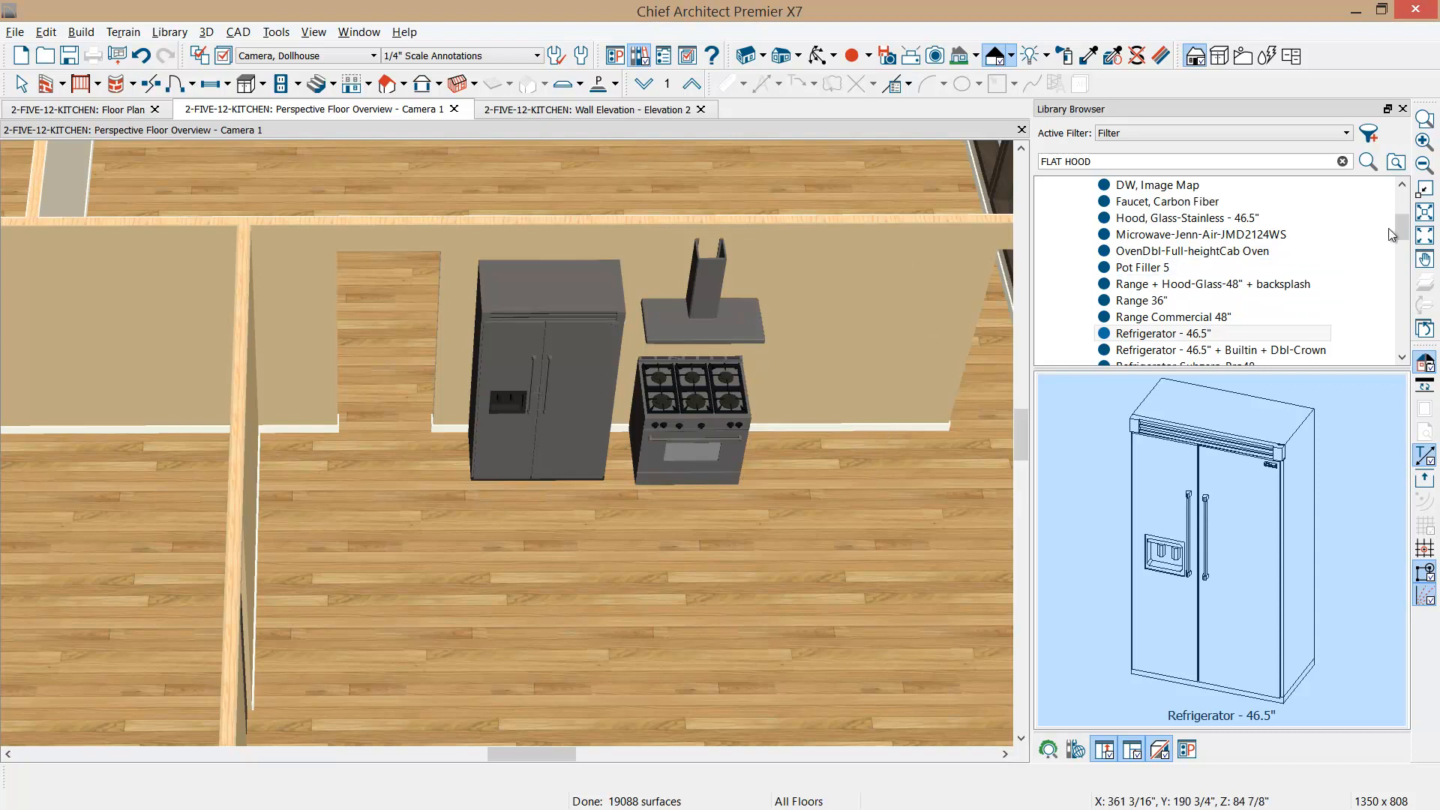
# - Browse the library's FIRE-ICE-Kitchen folder, Core Catalogs and Bonus Catalogs, and view the Bar Stools collection
pyautogui.moveTo(1407, 228); pyautogui.dragTo(1398, 277)
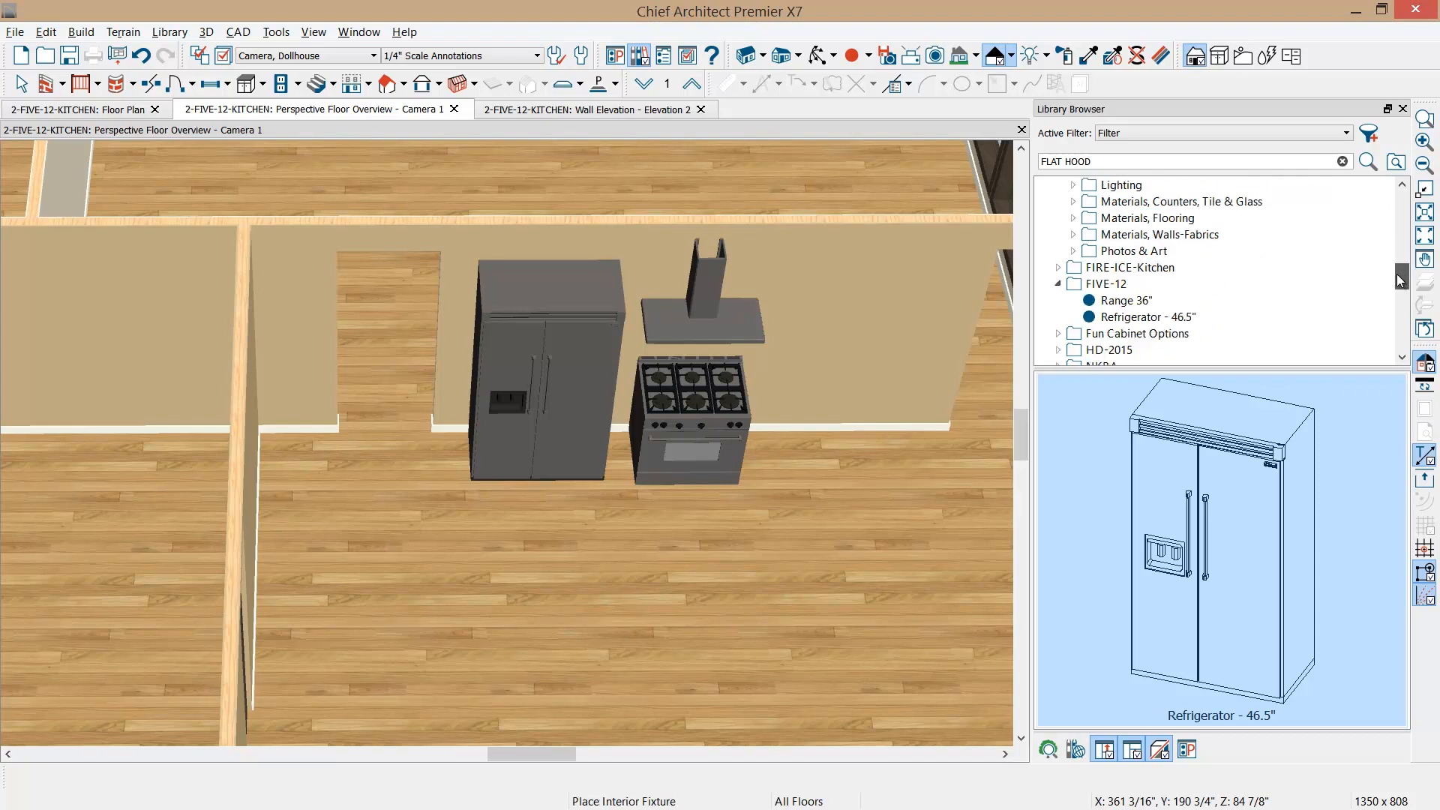
pyautogui.doubleClick(1128, 273)
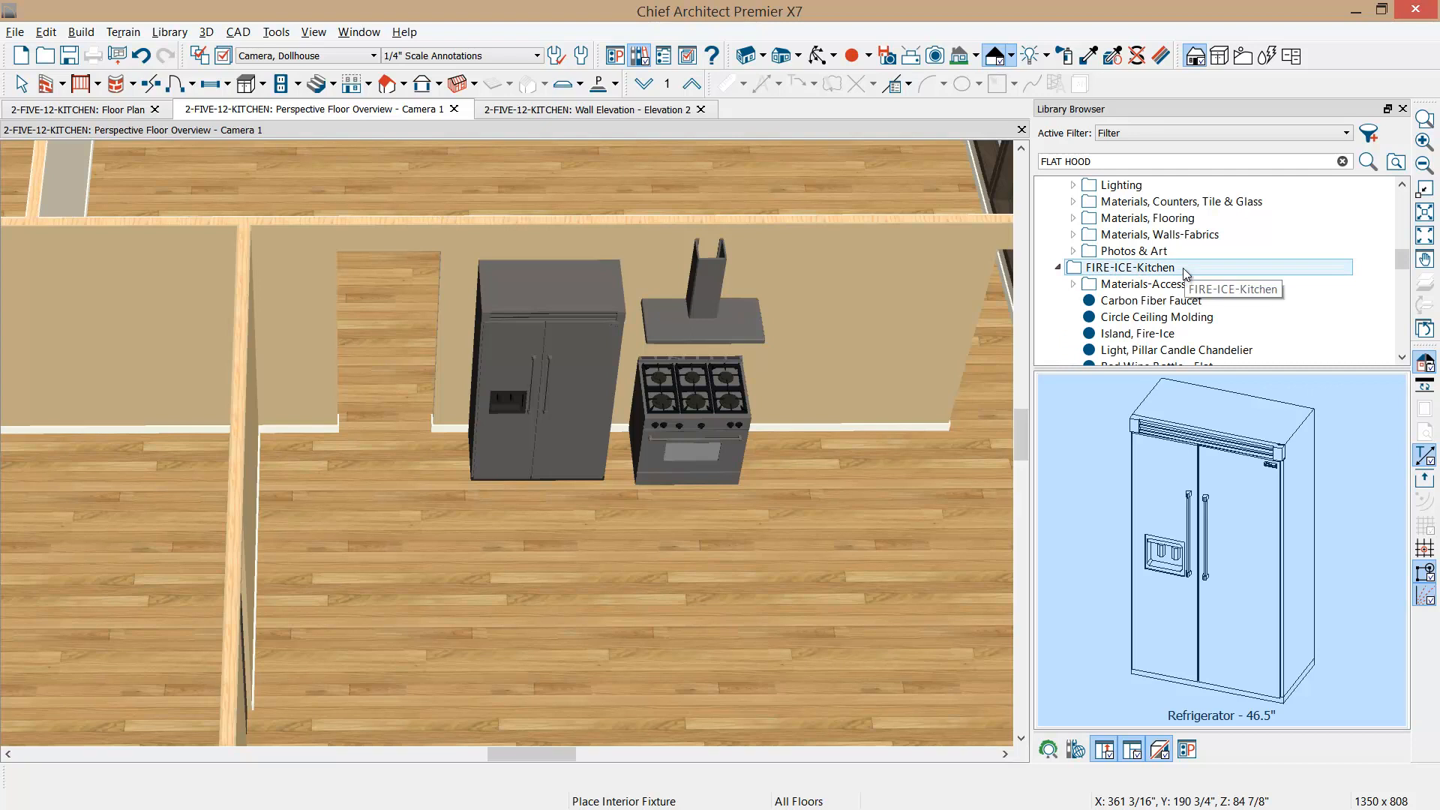
pyautogui.moveTo(1400, 259); pyautogui.dragTo(1399, 203)
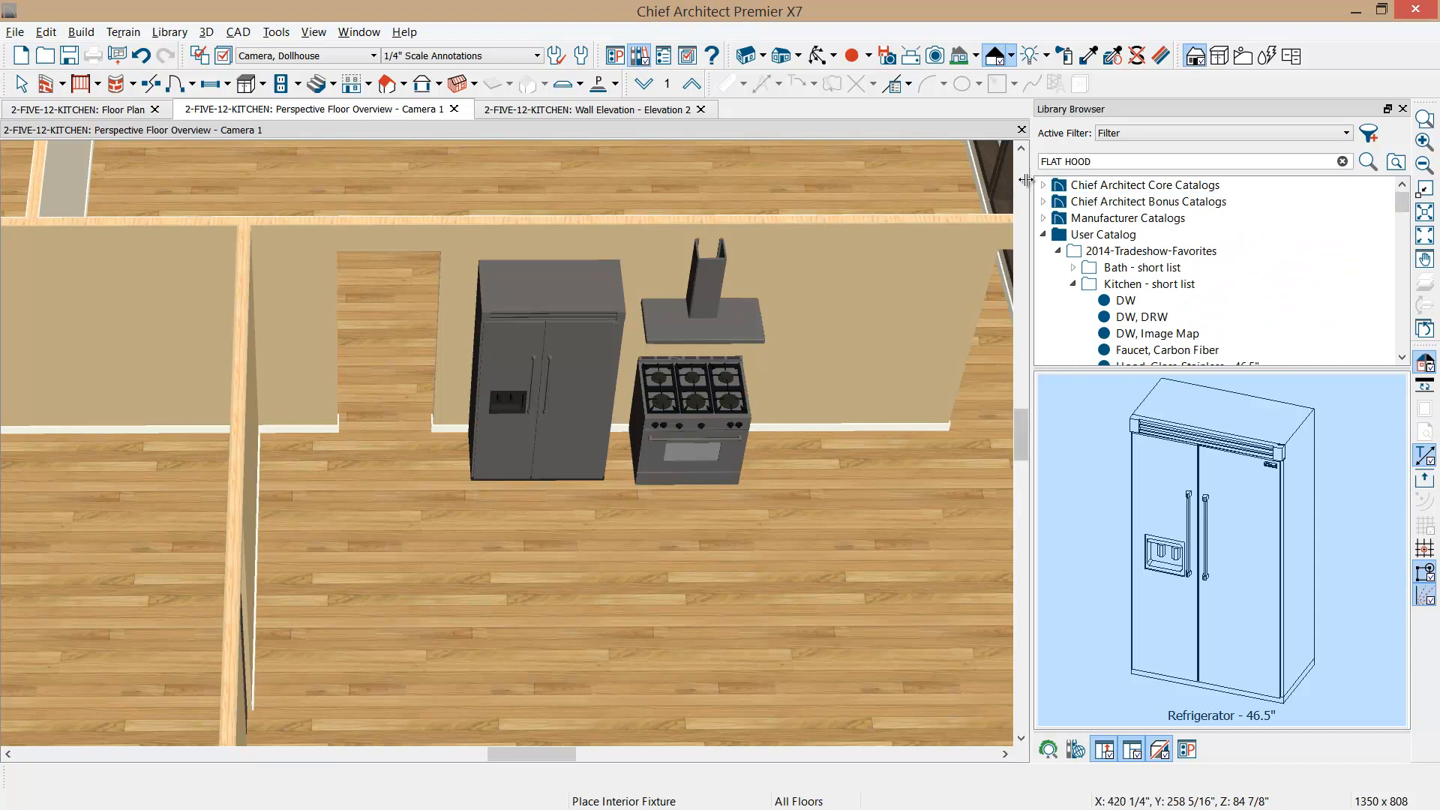
pyautogui.click(1044, 186)
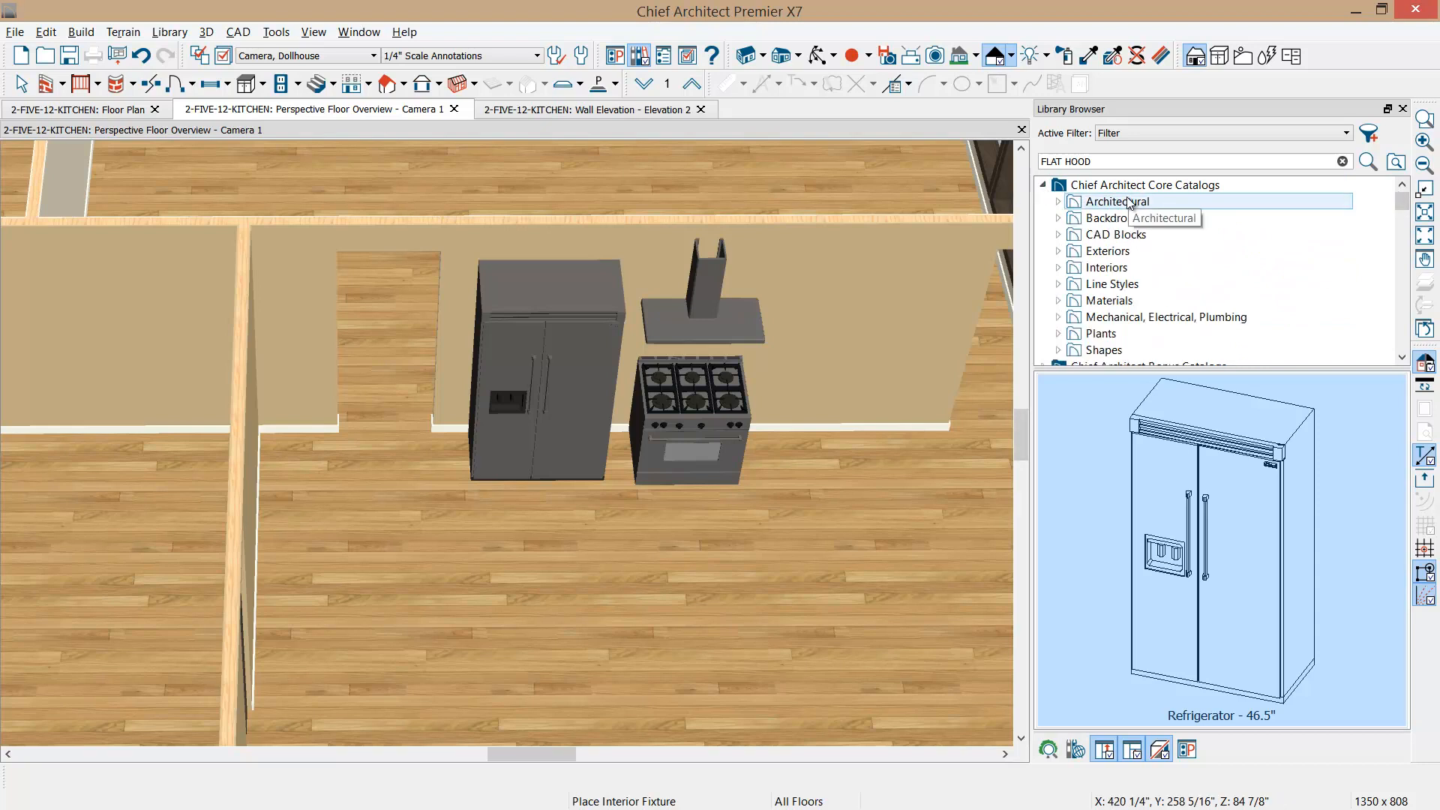
pyautogui.click(1043, 185)
pyautogui.click(1044, 202)
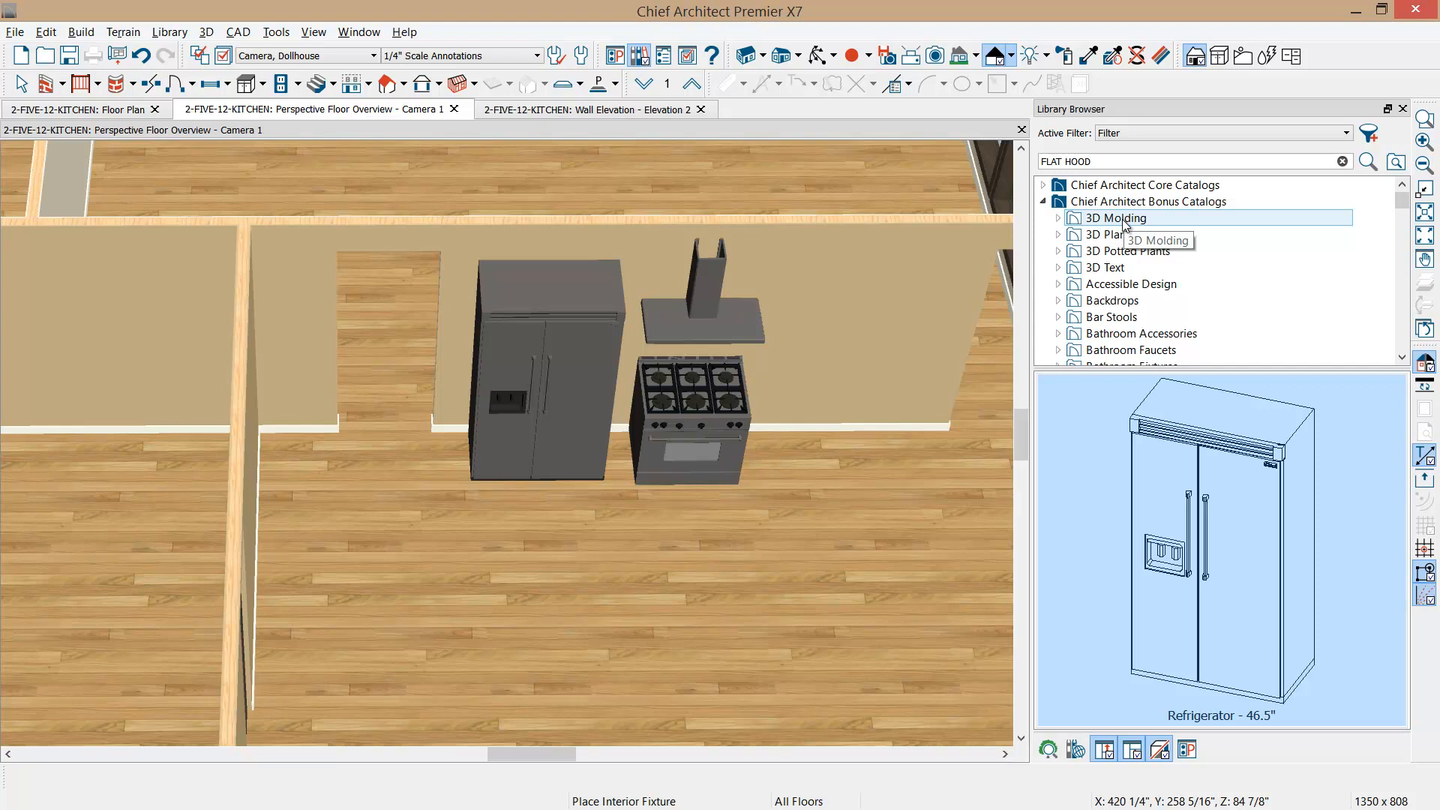
pyautogui.click(1141, 321)
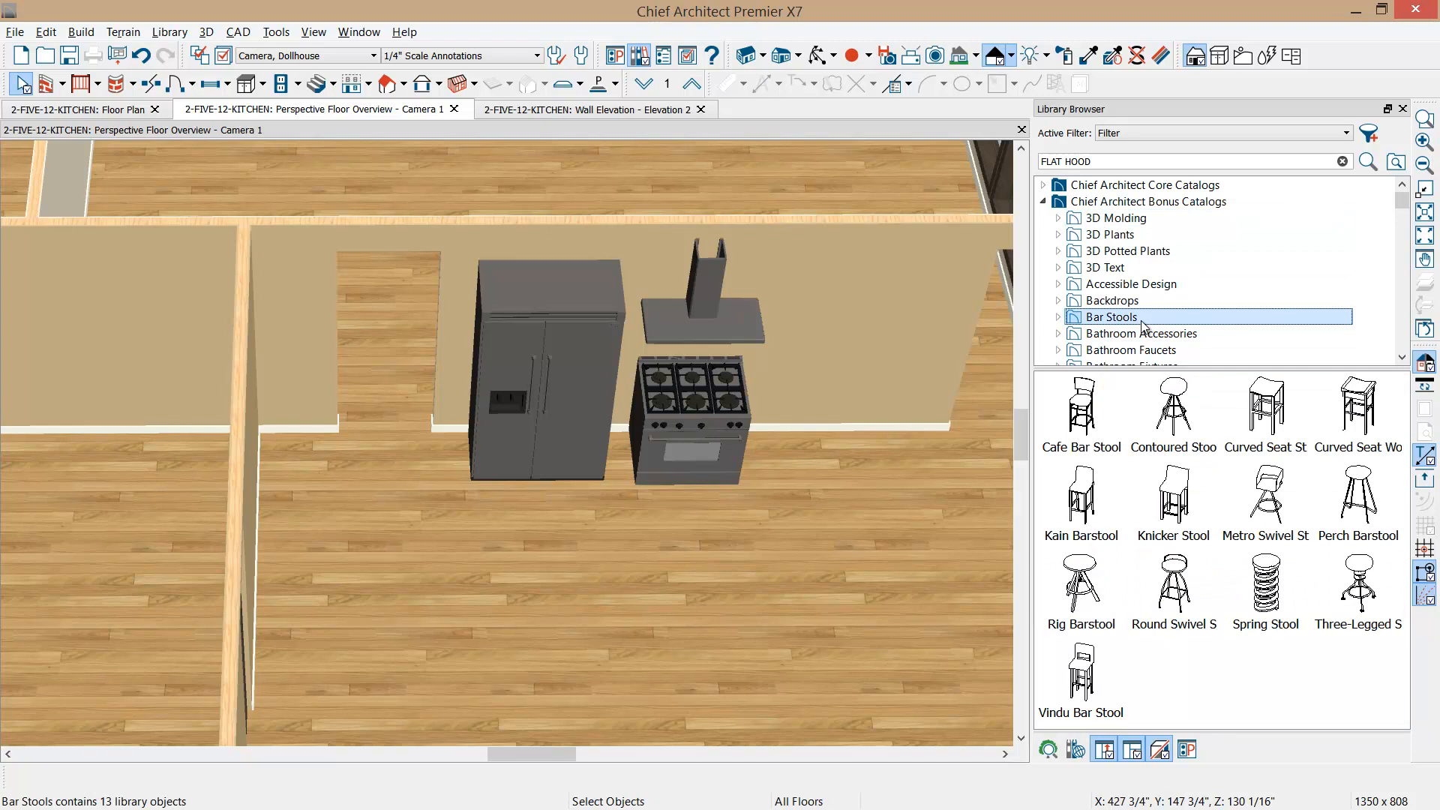
# - Close the library browser and tile the Elevation 2 wall elevation beside the perspective overview and floor plan views
pyautogui.click(1402, 109)
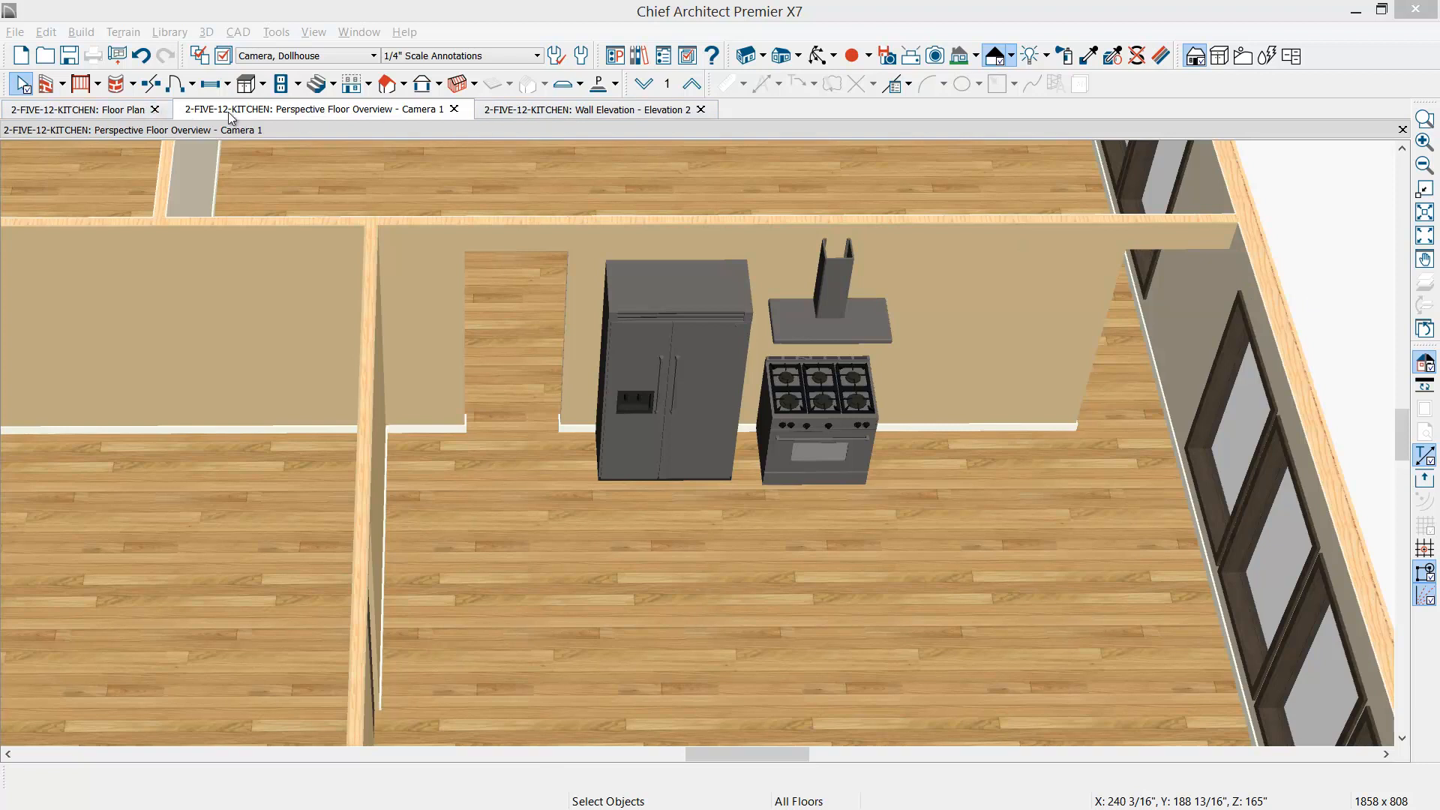
pyautogui.click(577, 110)
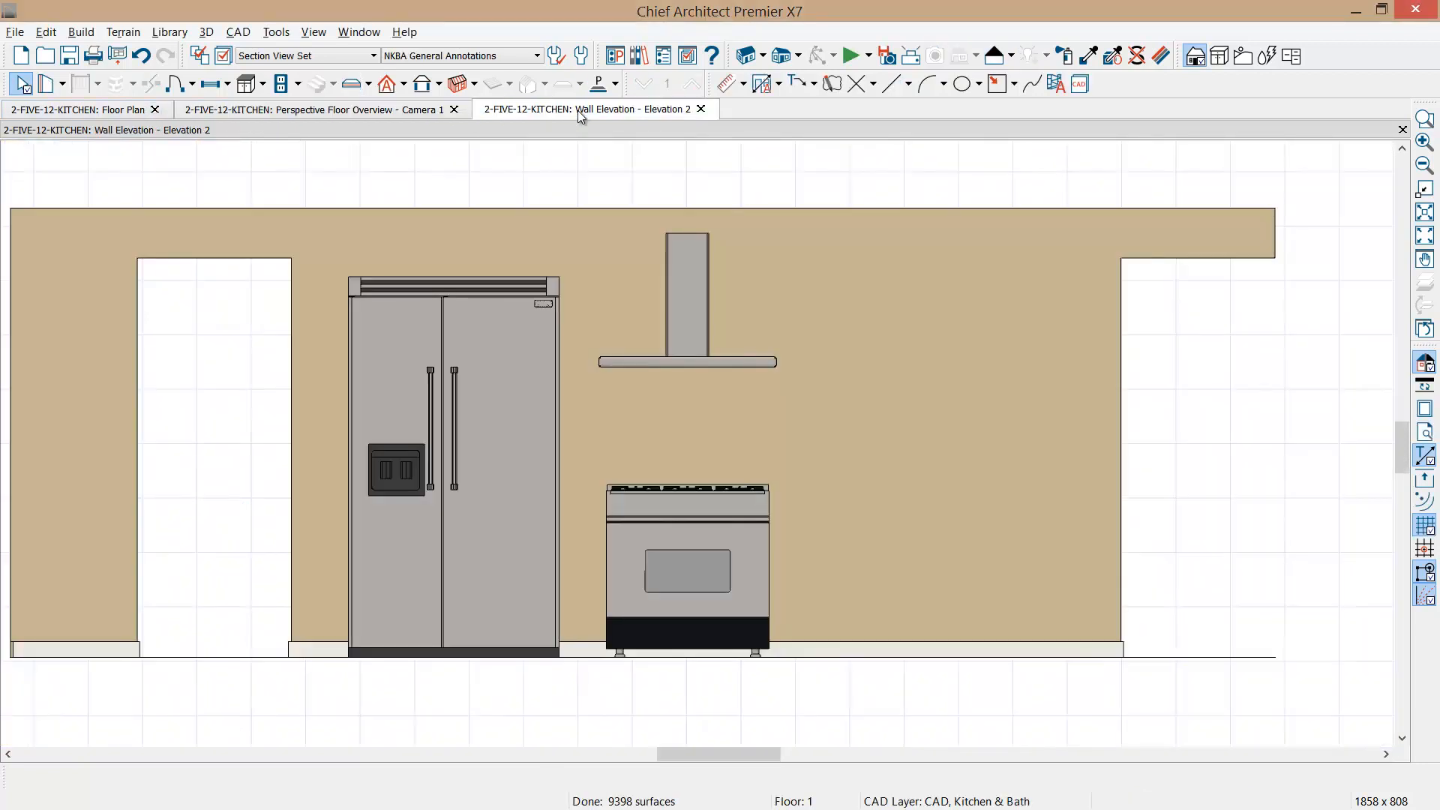
pyautogui.hotkey('shift', 'F4')
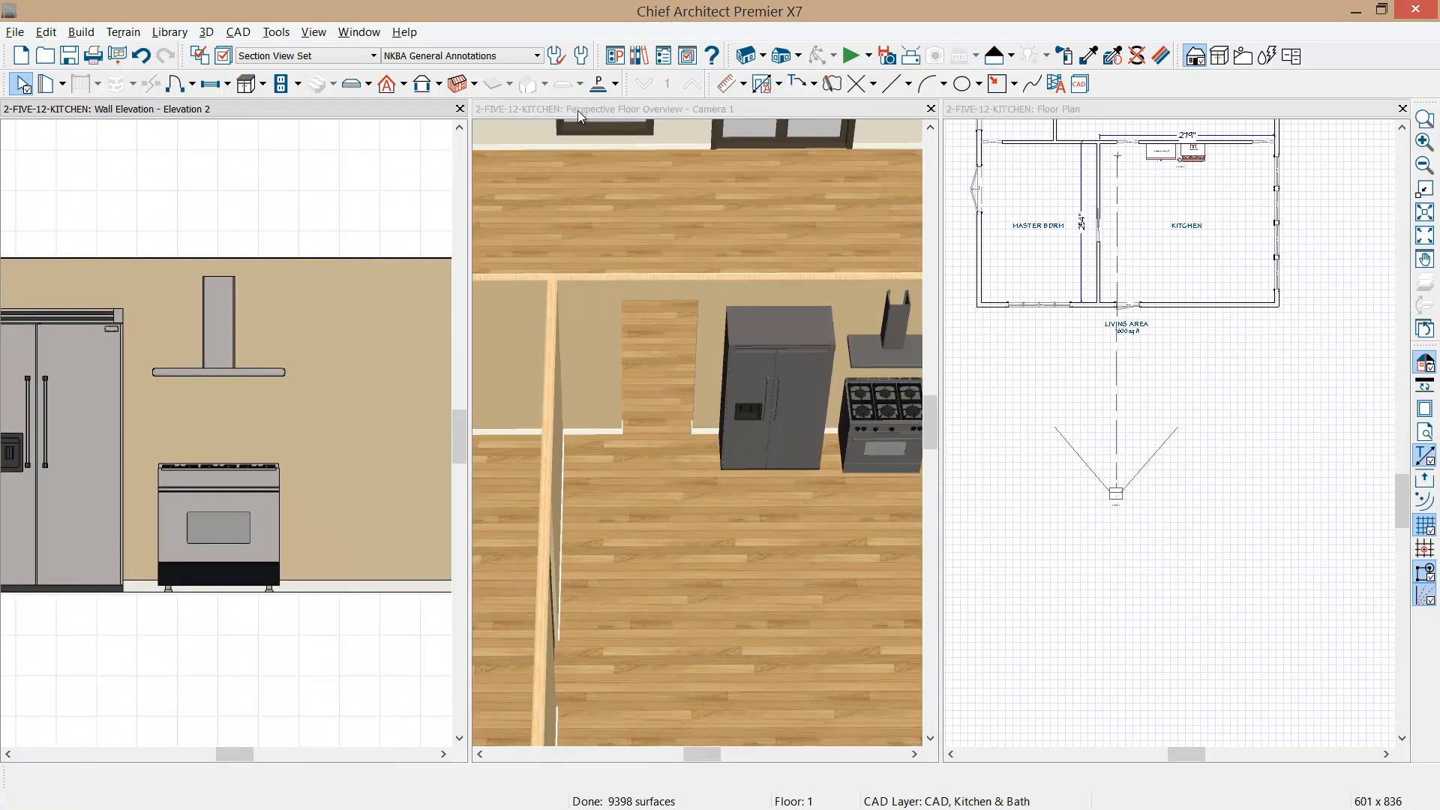
pyautogui.scroll(-3, 371, 344)
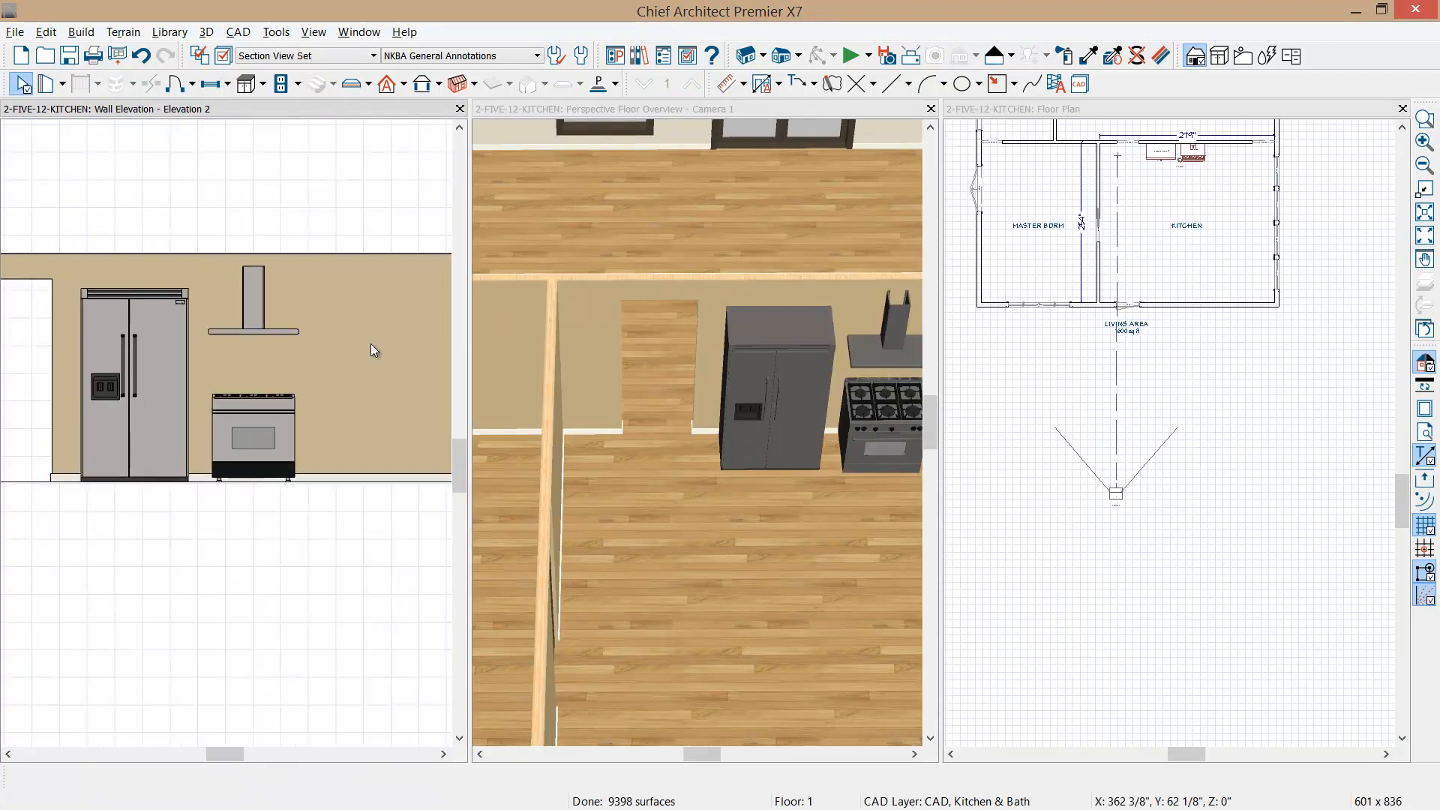
# - Maximize the Elevation 2 wall elevation and generate NKBA Auto Elevation Dimensions for it
pyautogui.doubleClick(326, 109)
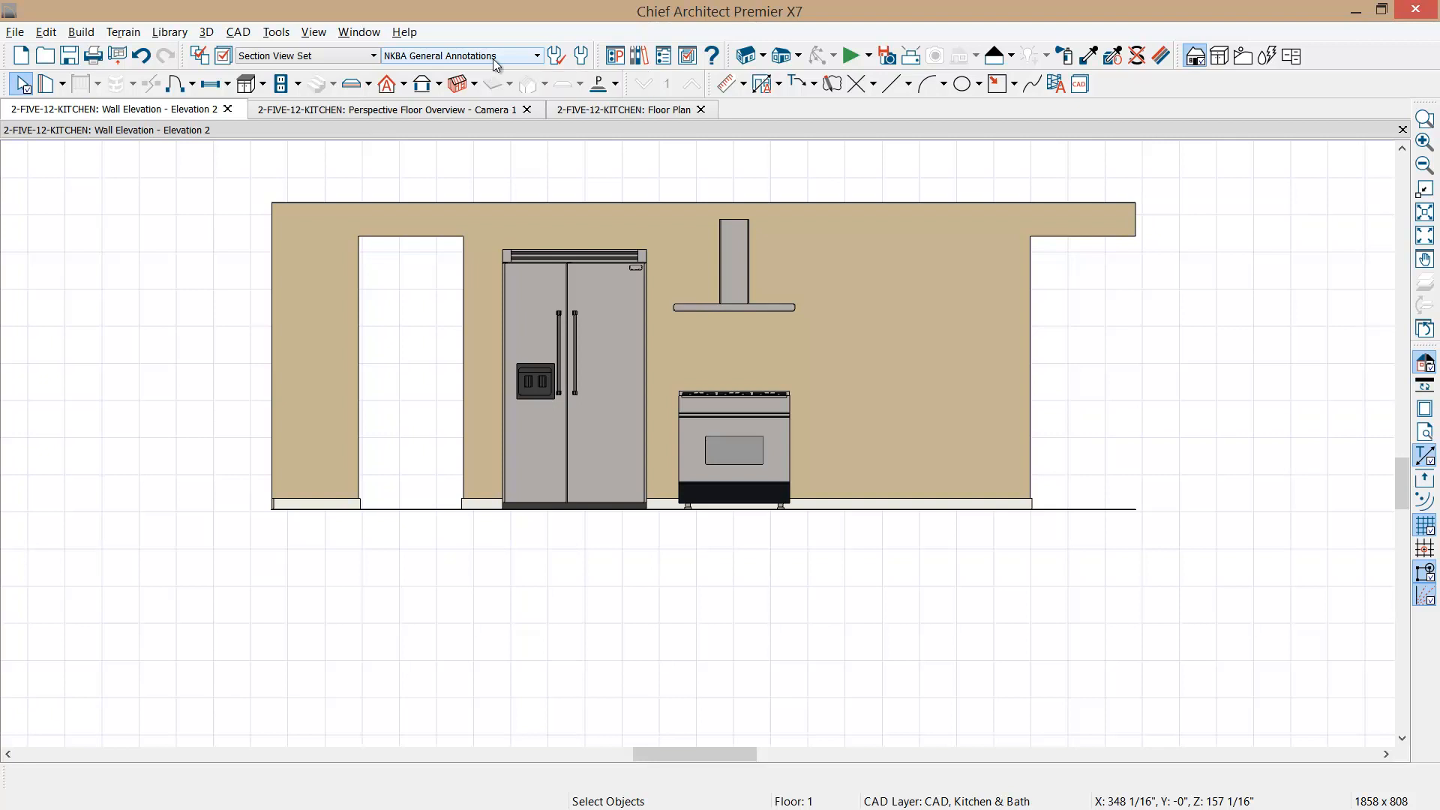
pyautogui.click(779, 86)
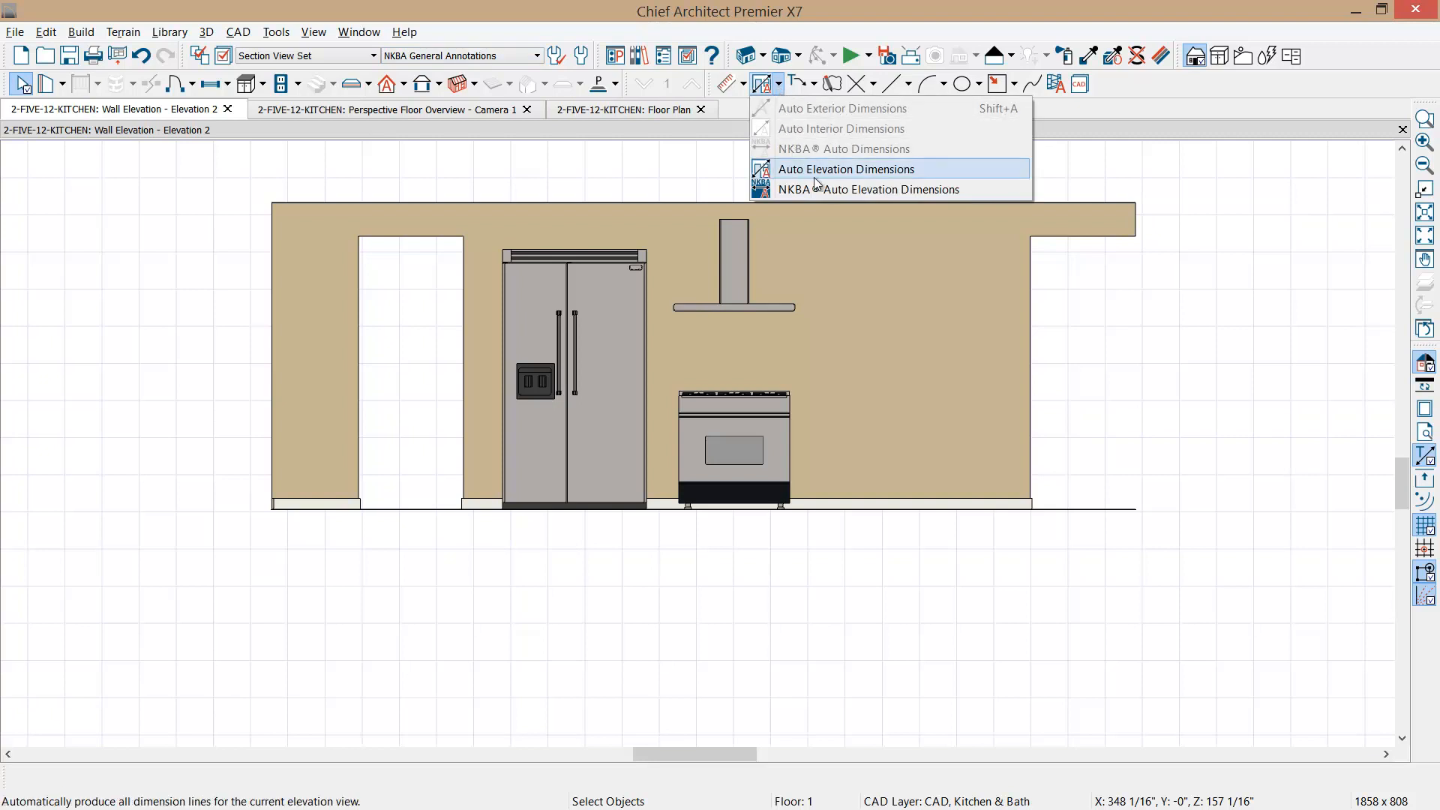
pyautogui.click(877, 191)
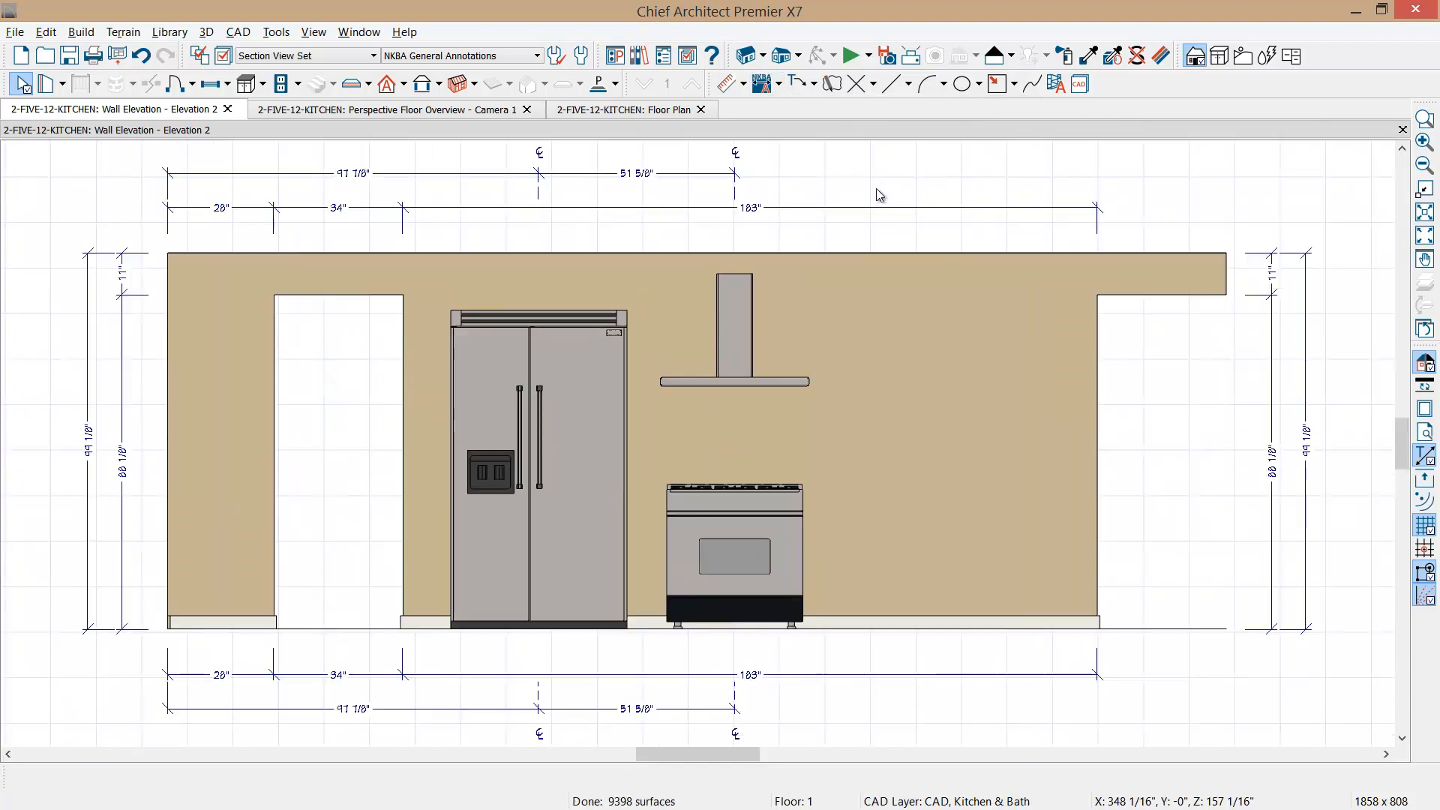
# - Move the range and hood together about 22 3/8" along the wall, away from the refrigerator
pyautogui.moveTo(921, 494); pyautogui.dragTo(899, 441, button='middle')
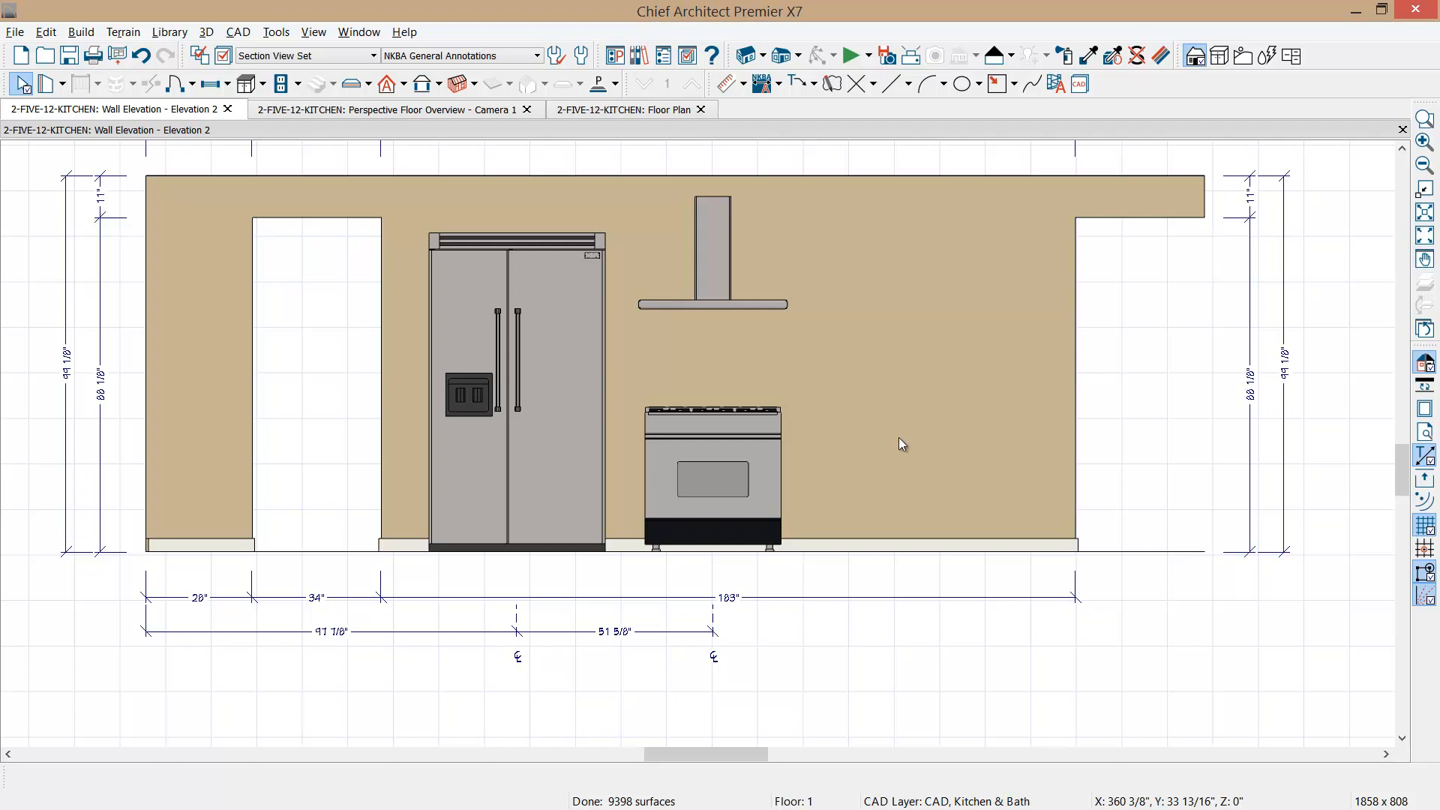
pyautogui.click(686, 447)
pyautogui.click(701, 289)
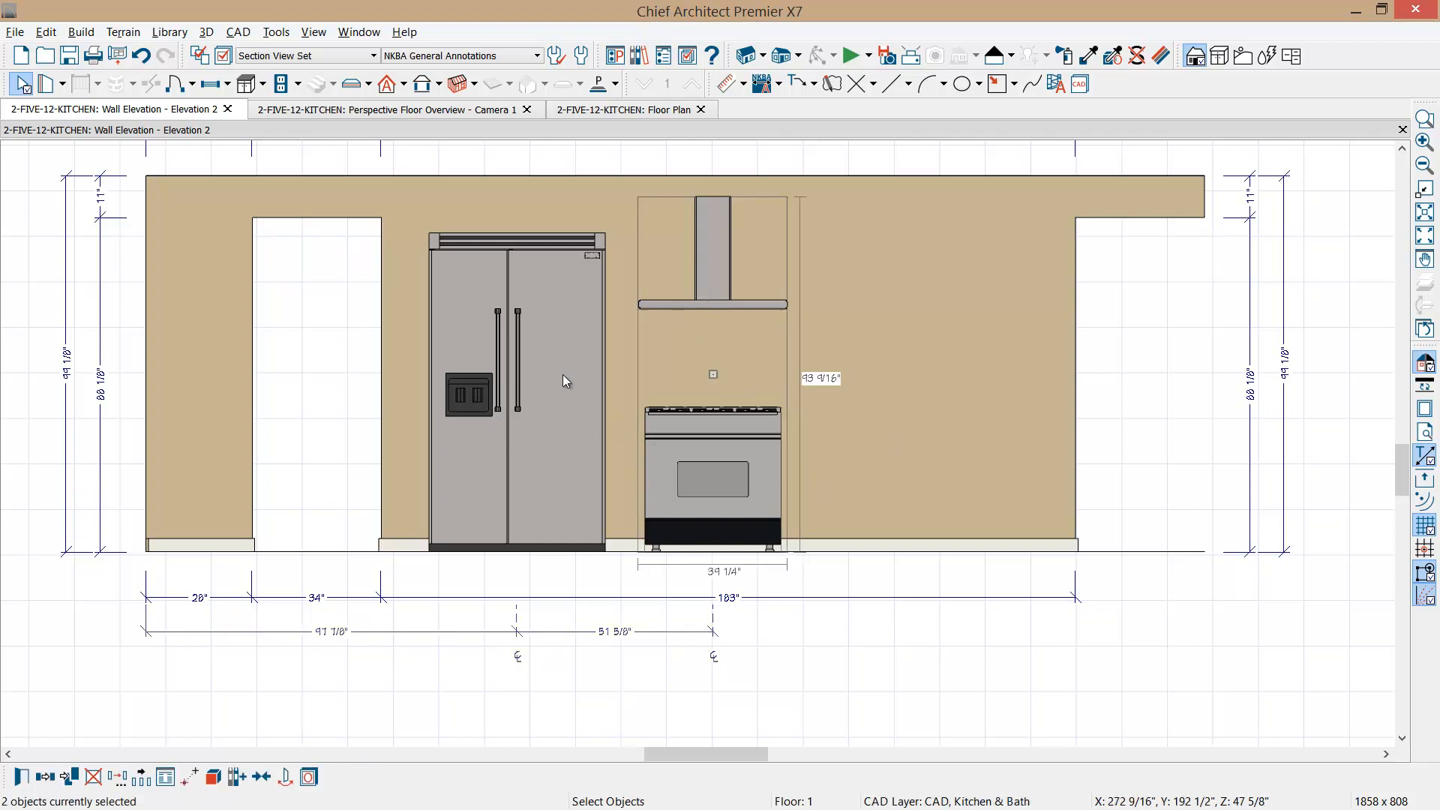
pyautogui.moveTo(713, 374); pyautogui.dragTo(797, 371)
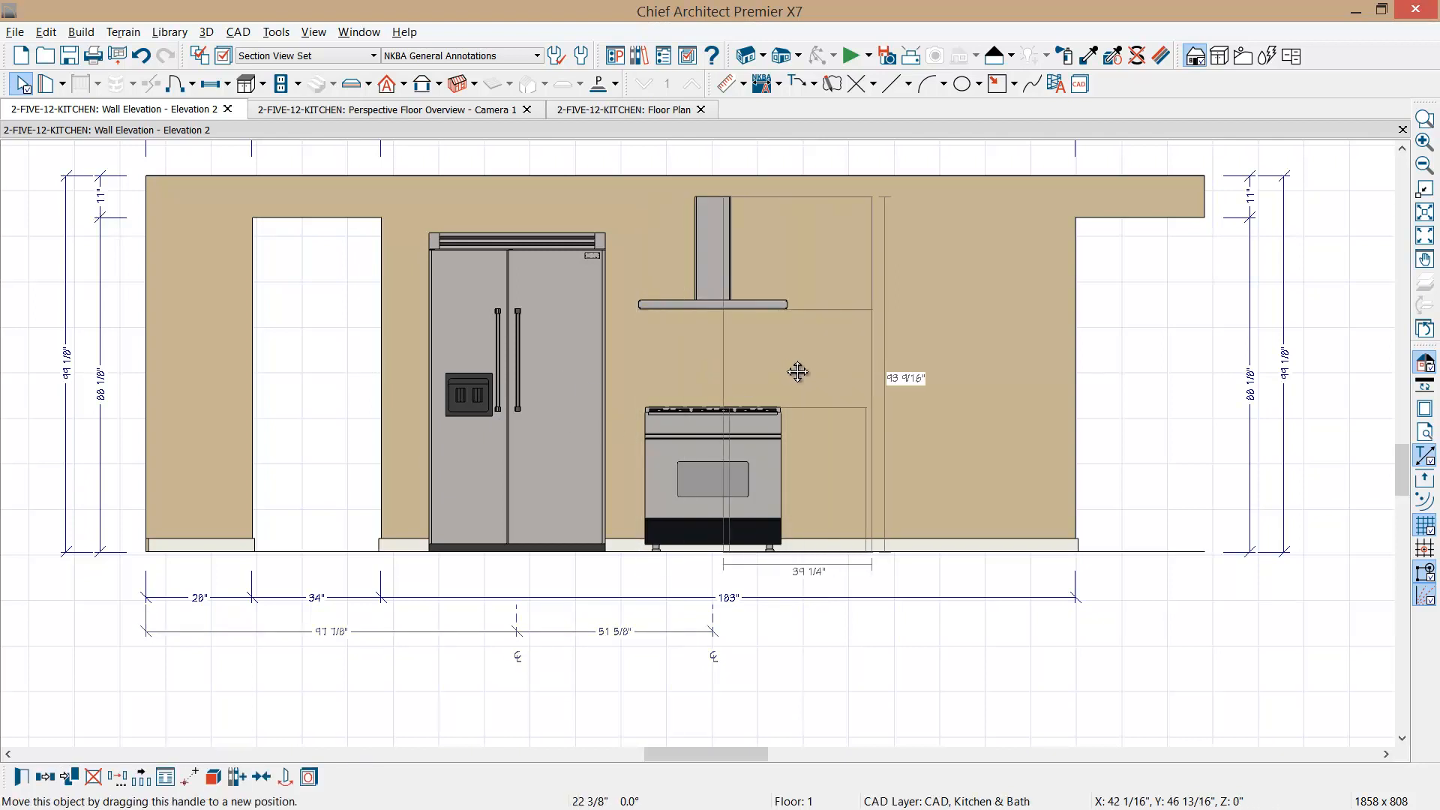
# - Move the refrigerator away from the range into the doorway opening, with its centerline about 73 7/8" from the wall's left end
pyautogui.click(529, 441)
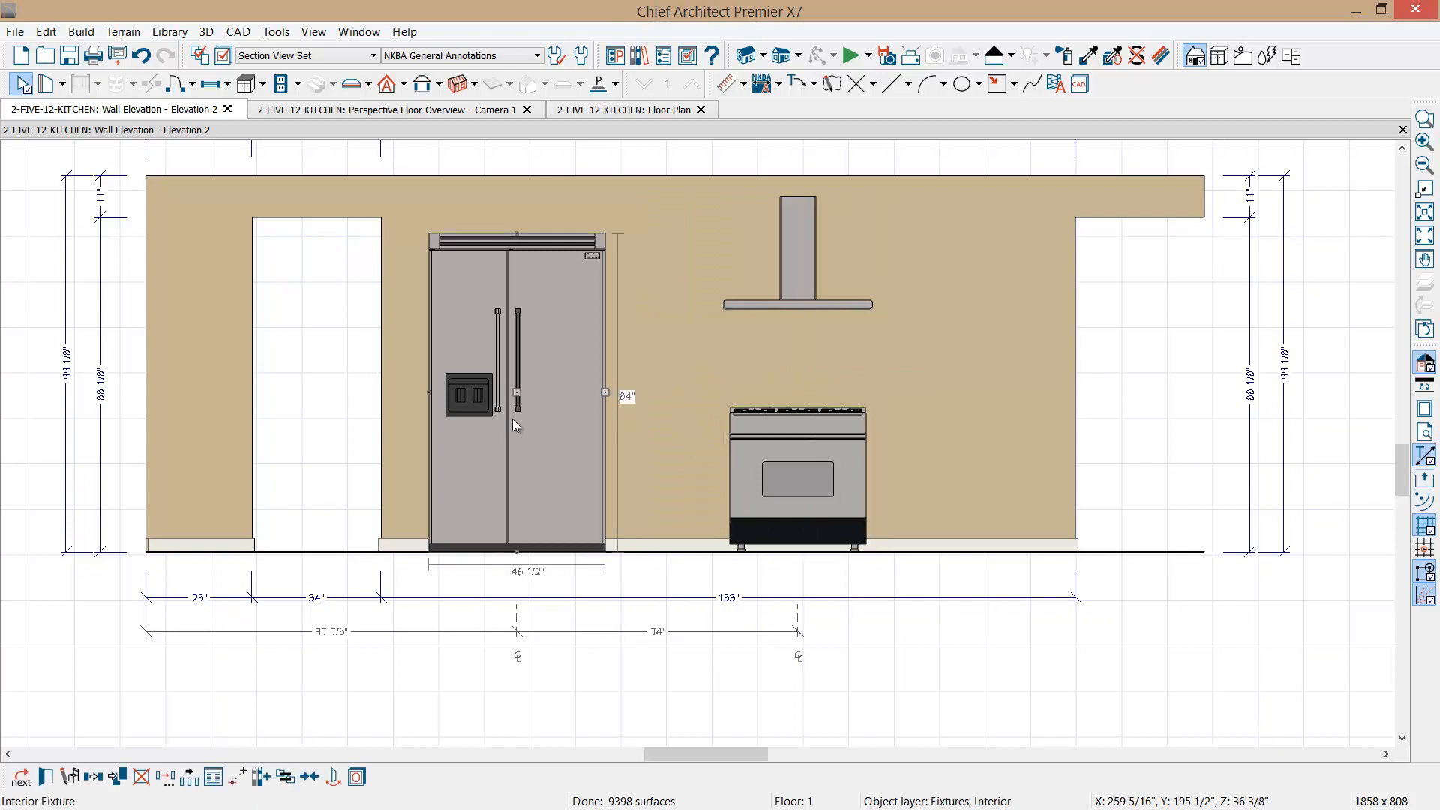
pyautogui.moveTo(512, 393); pyautogui.dragTo(489, 388)
pyautogui.press('Escape')
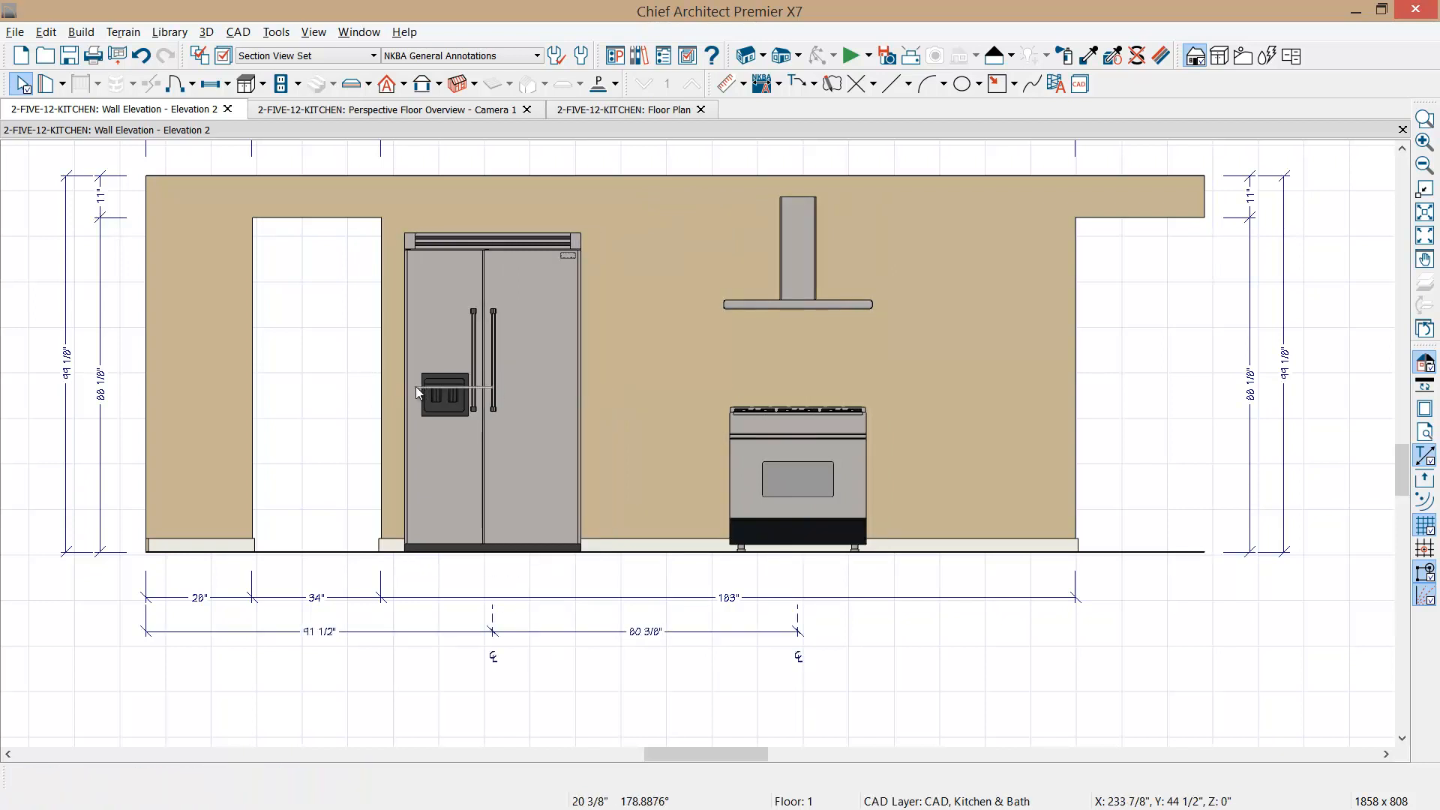
pyautogui.click(486, 394)
pyautogui.moveTo(447, 390); pyautogui.dragTo(425, 390)
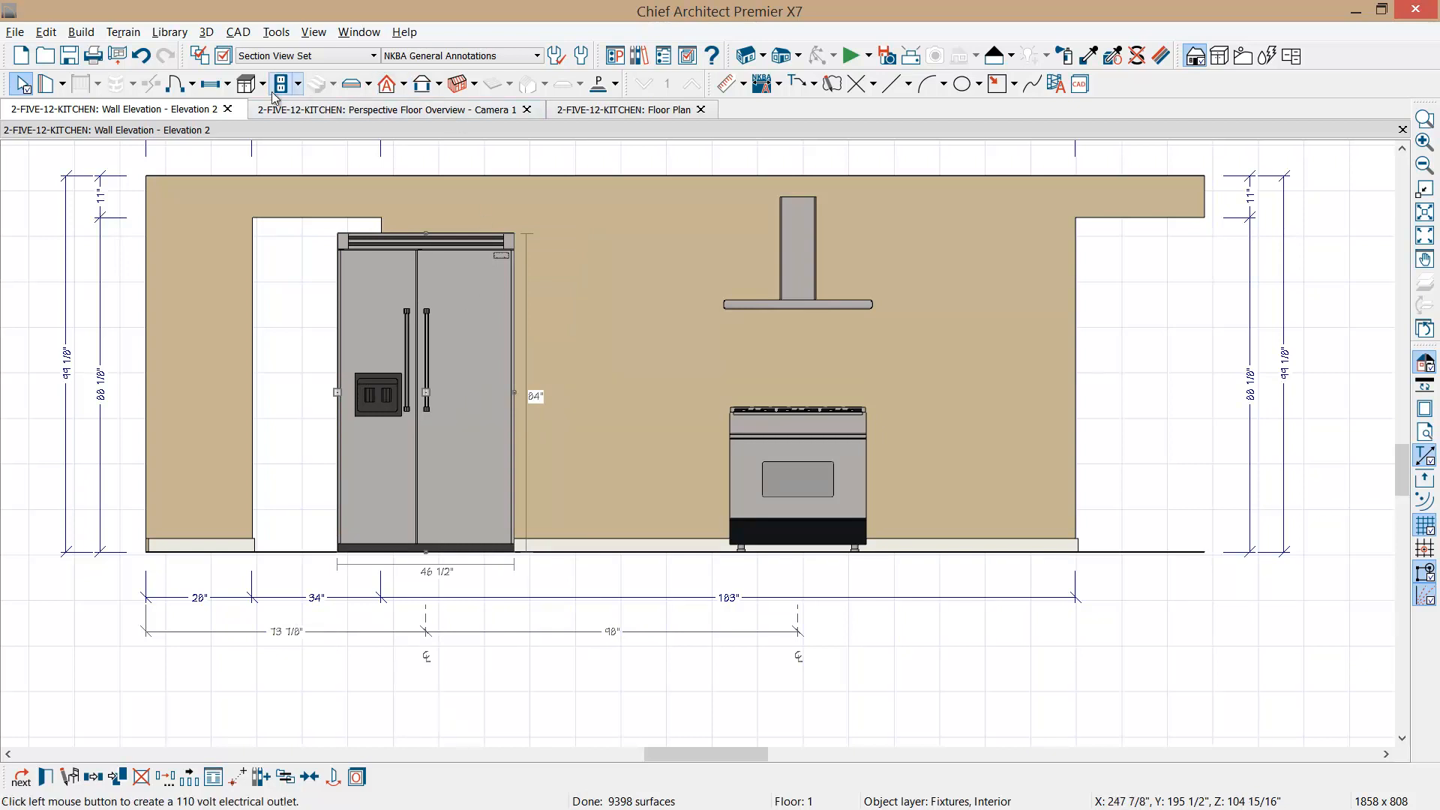
# - Place a base cabinet against the wall to the right of the range, leaving a small gap between them
pyautogui.click(246, 83)
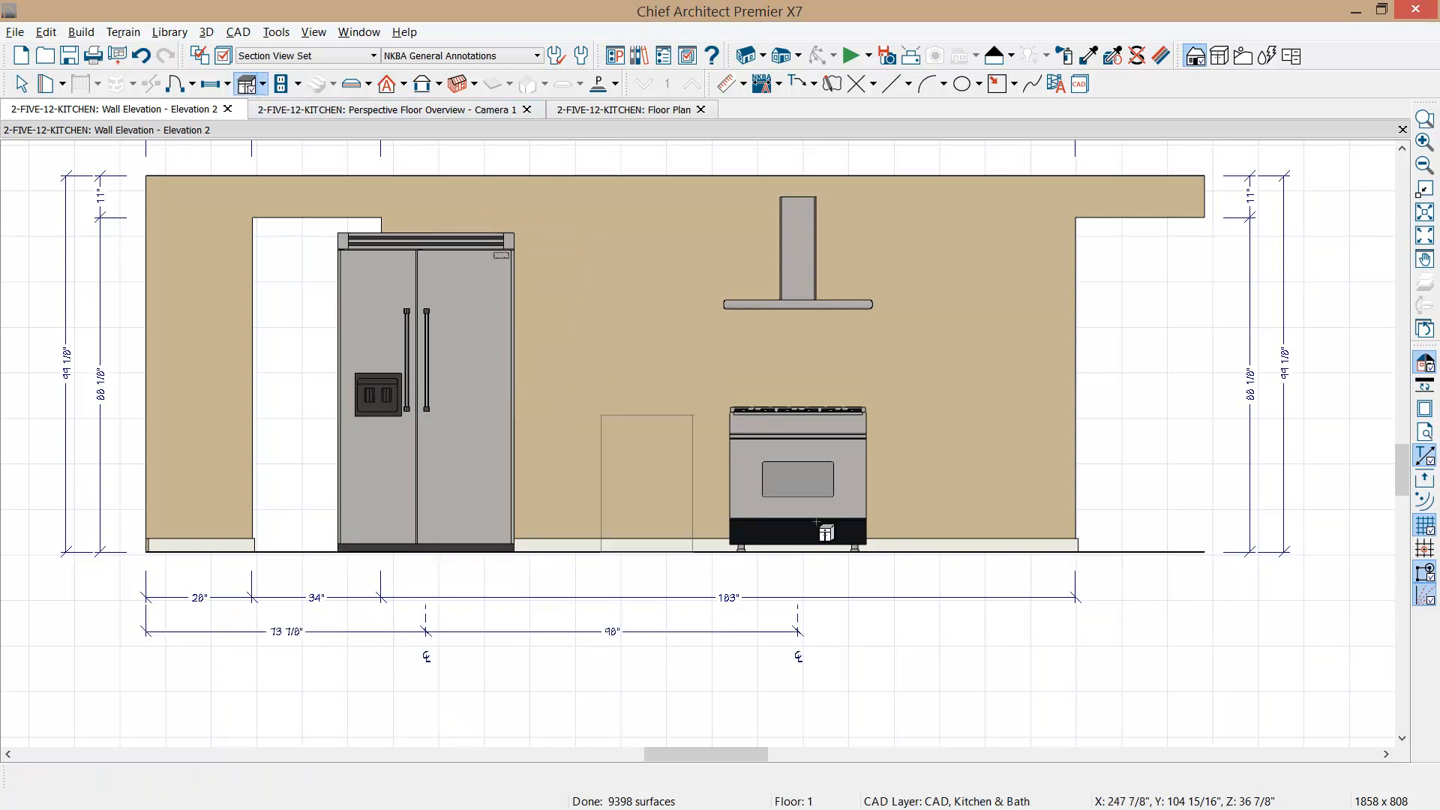
pyautogui.click(945, 507)
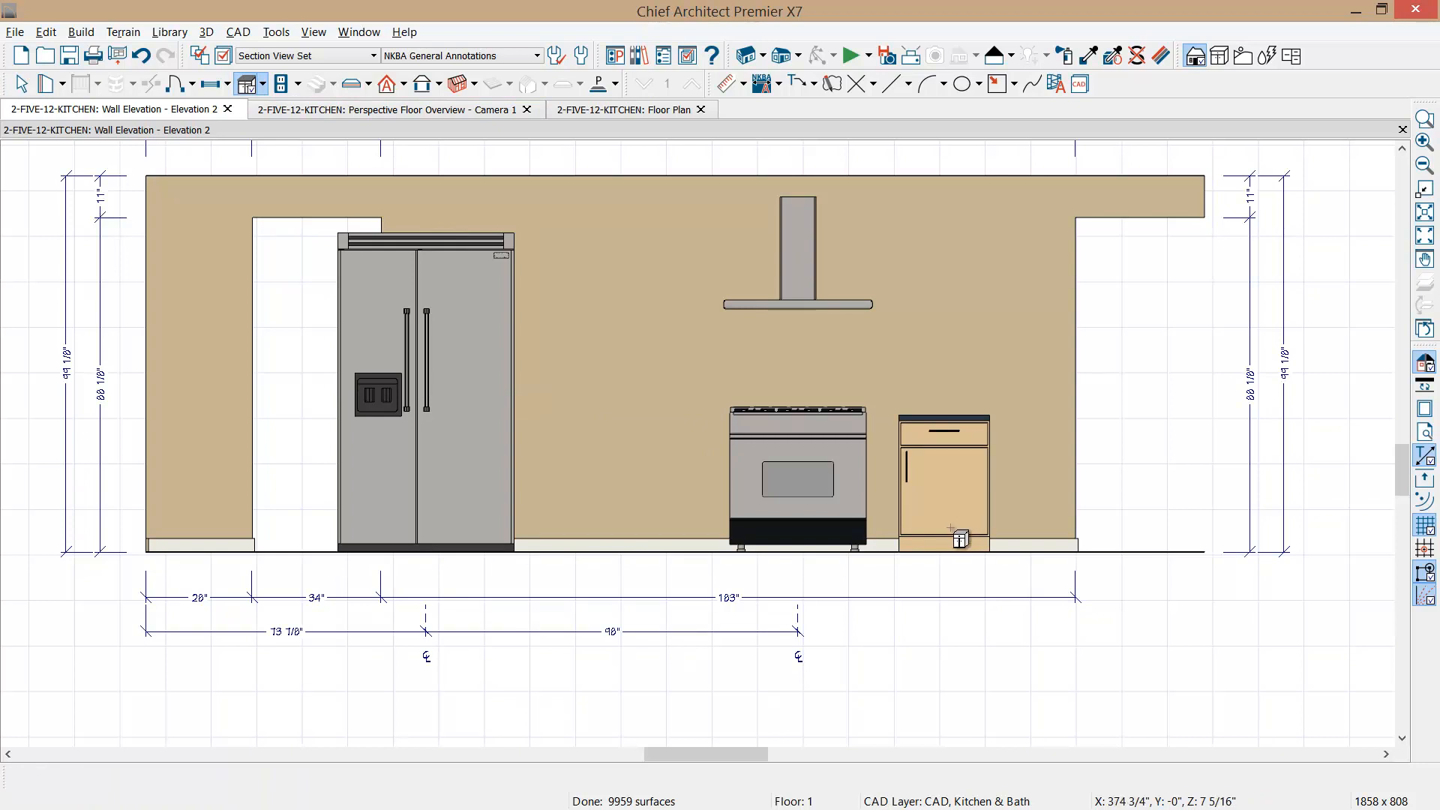
# - Add a drawer face item 8" high below the top drawer of the base cabinet beside the range
pyautogui.click(950, 527)
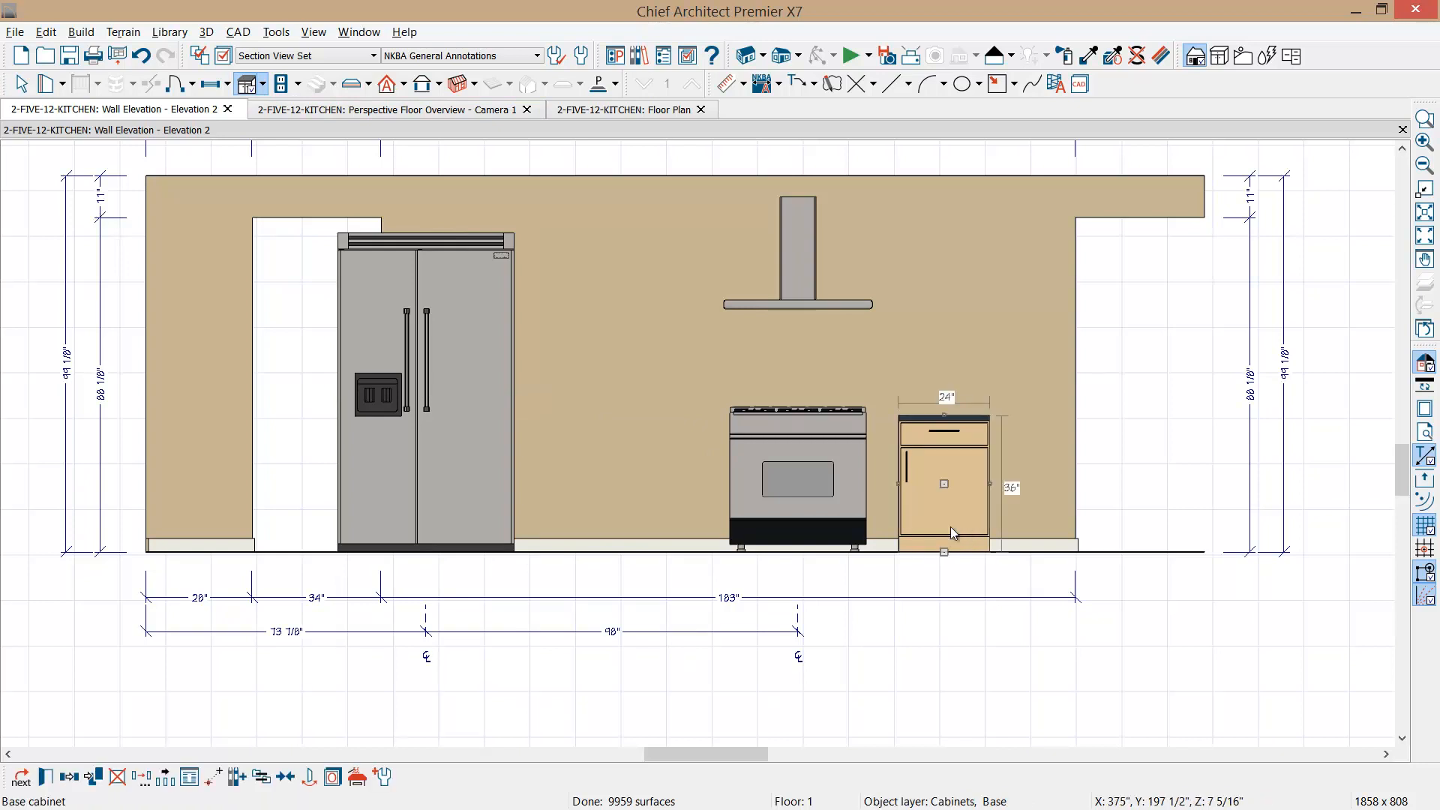
pyautogui.doubleClick(951, 526)
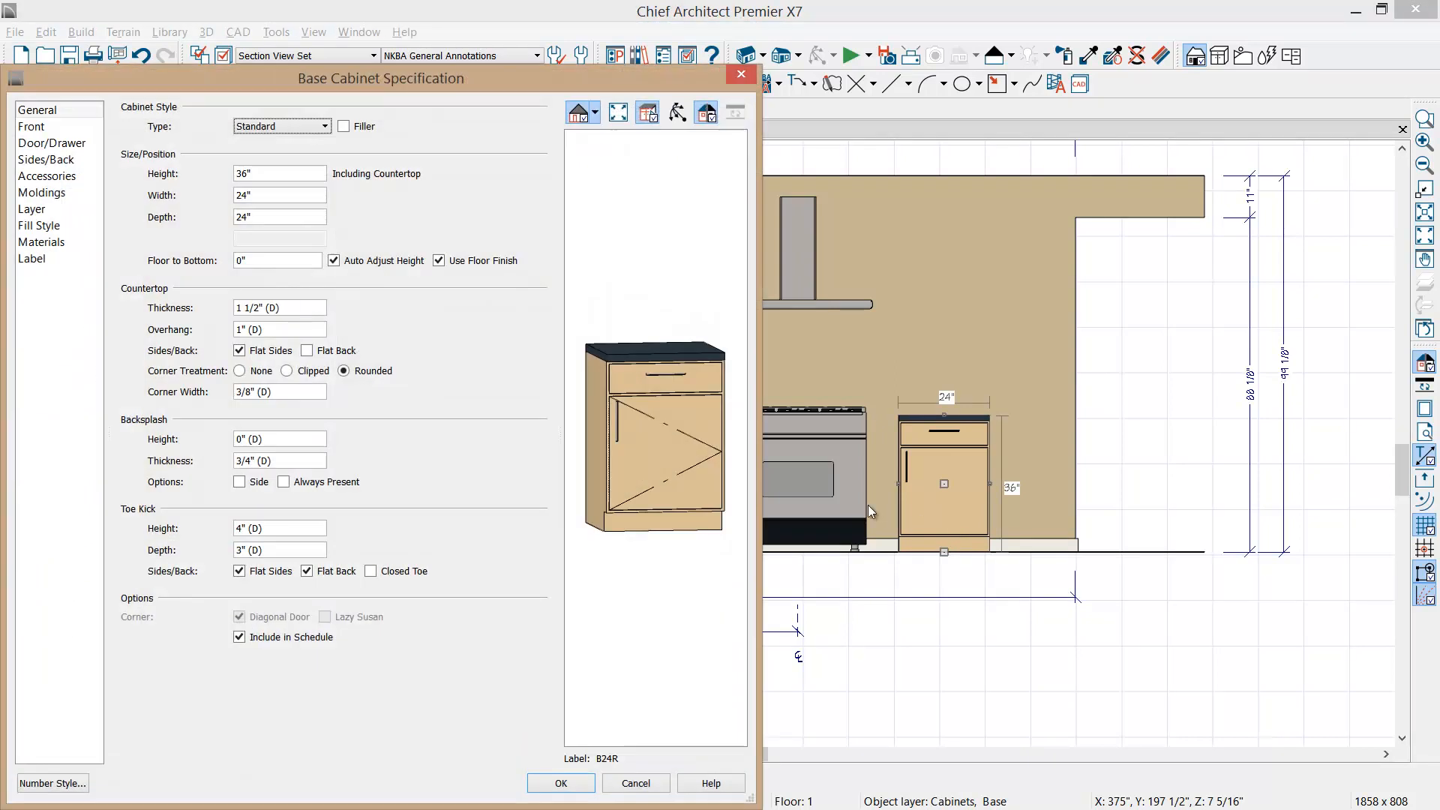
pyautogui.click(654, 387)
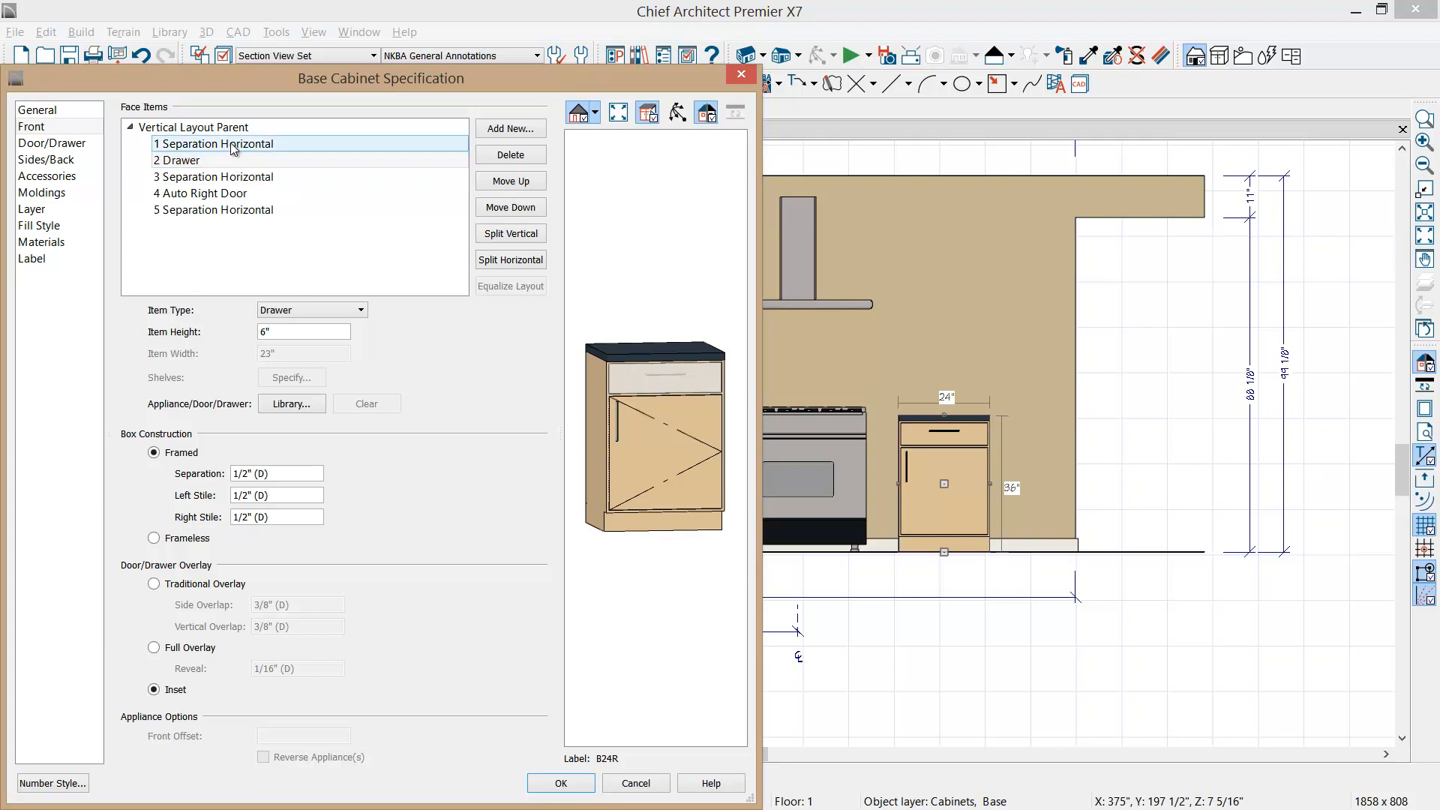
pyautogui.click(653, 471)
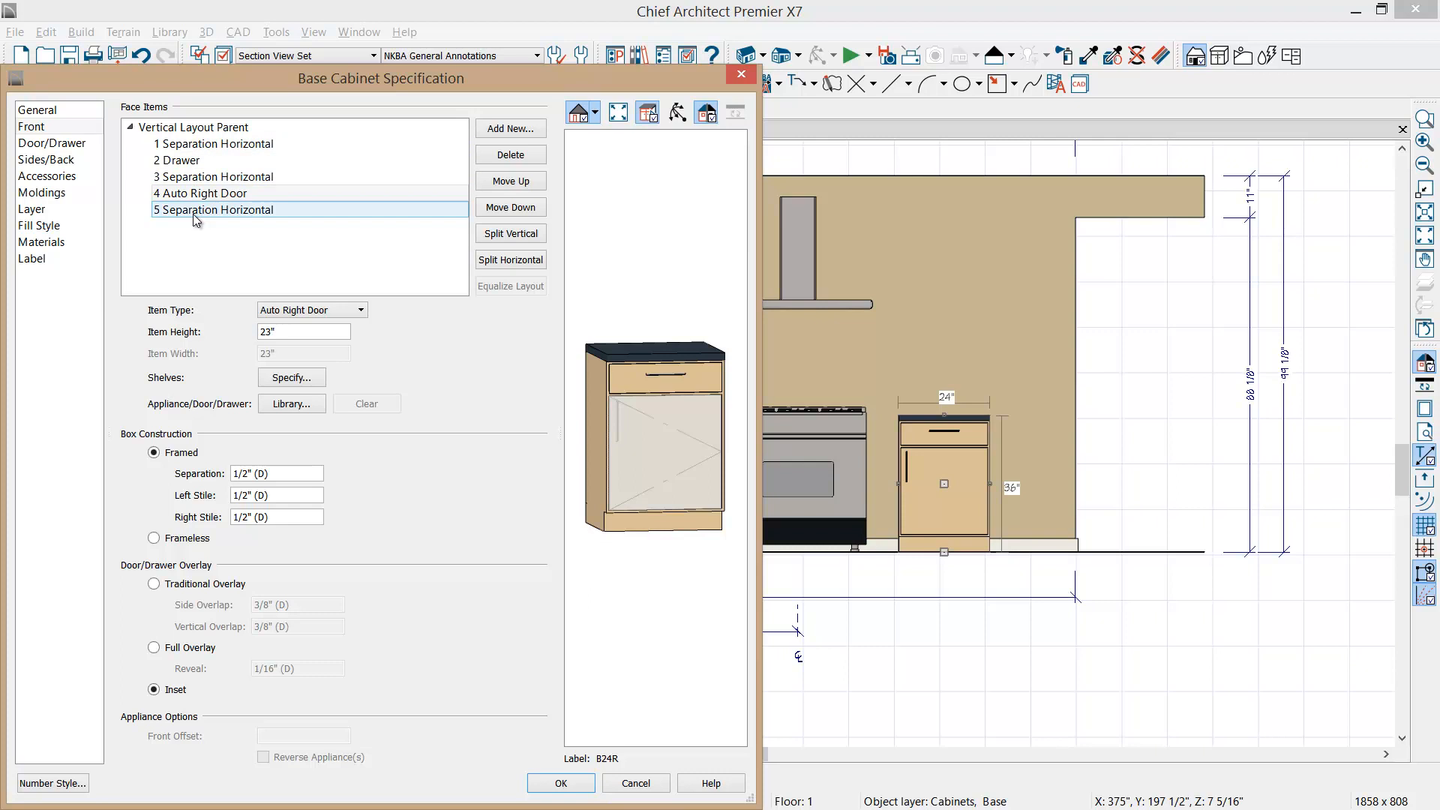
pyautogui.click(225, 180)
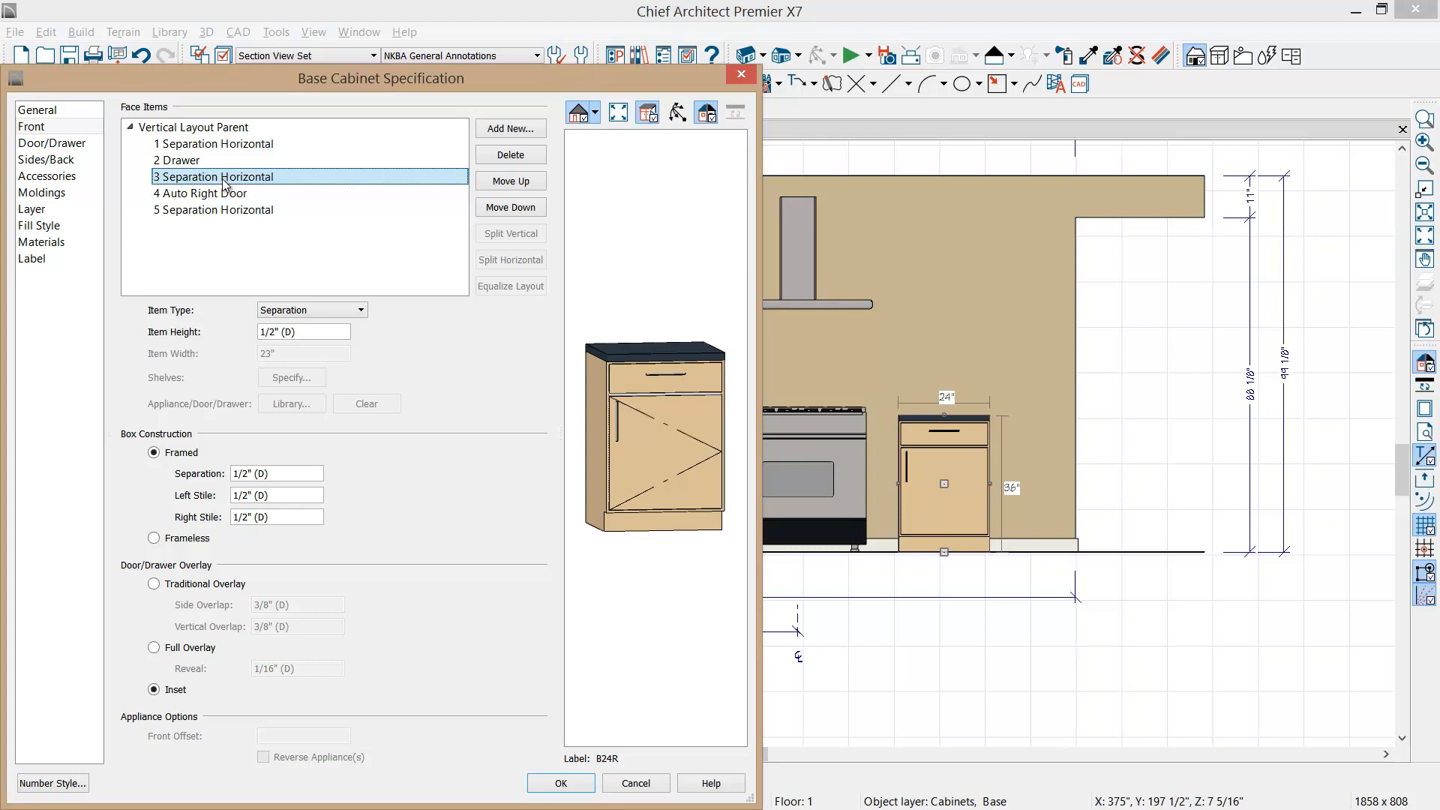
pyautogui.click(525, 131)
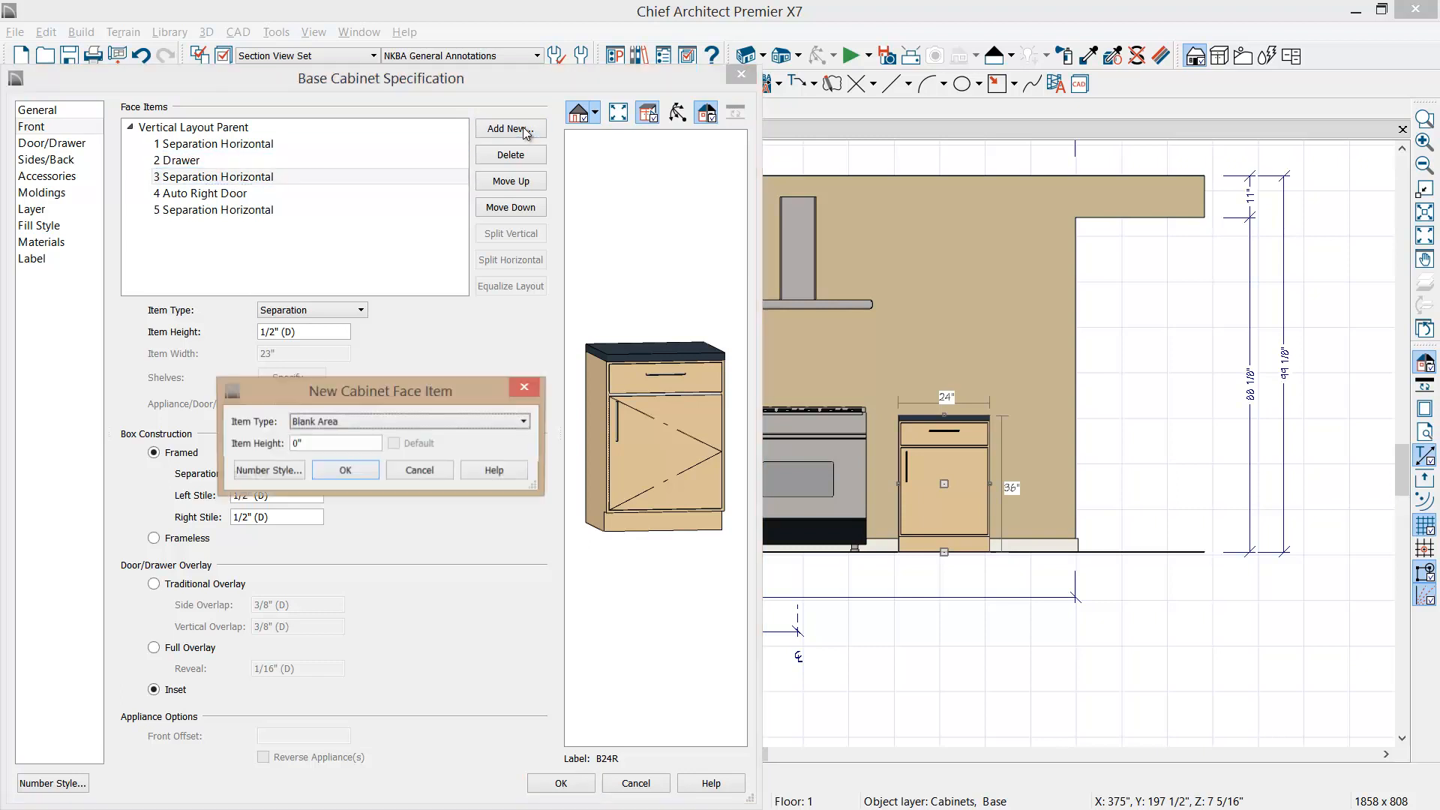
pyautogui.click(425, 420)
pyautogui.click(334, 505)
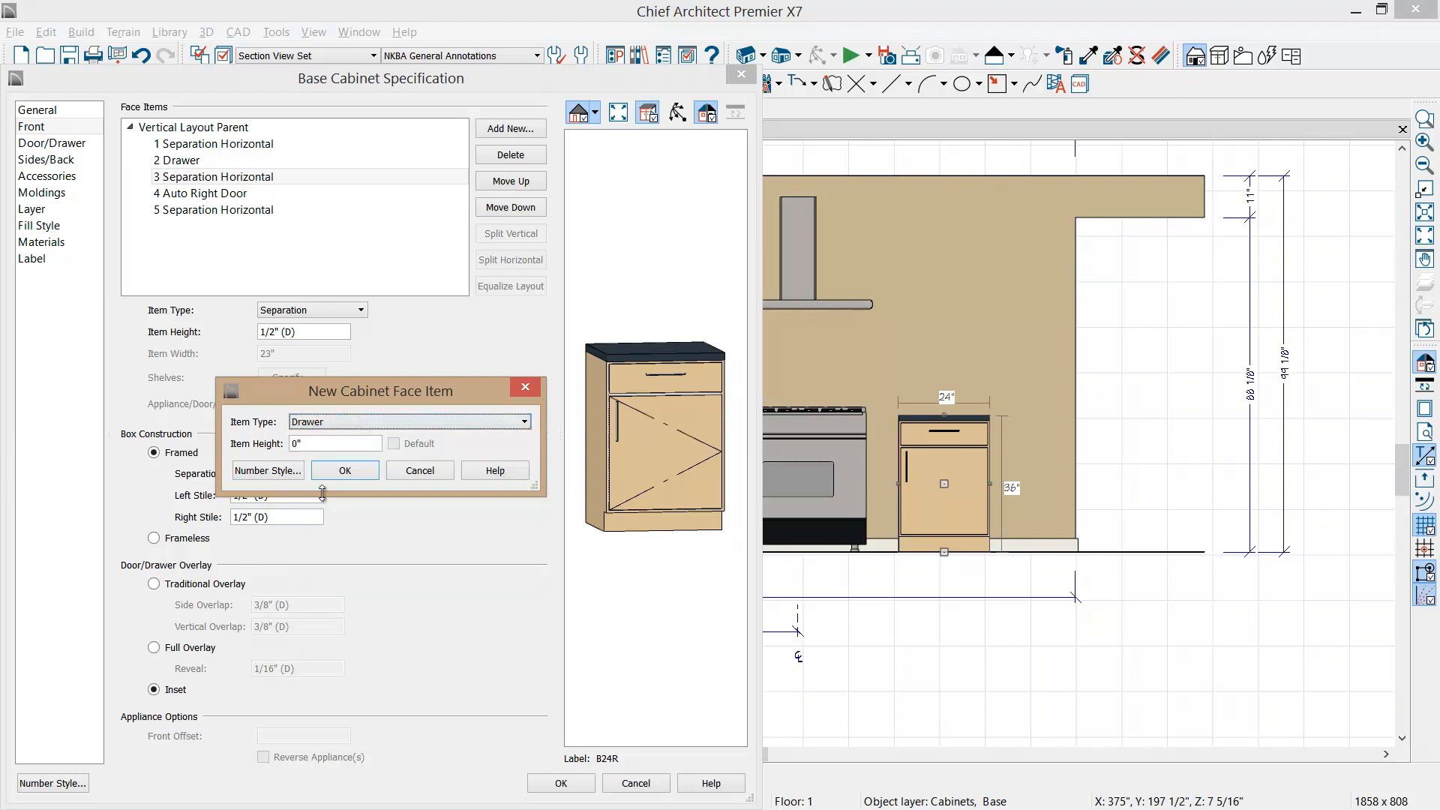
pyautogui.press('Tab')
pyautogui.write('8')
pyautogui.press('Tab')
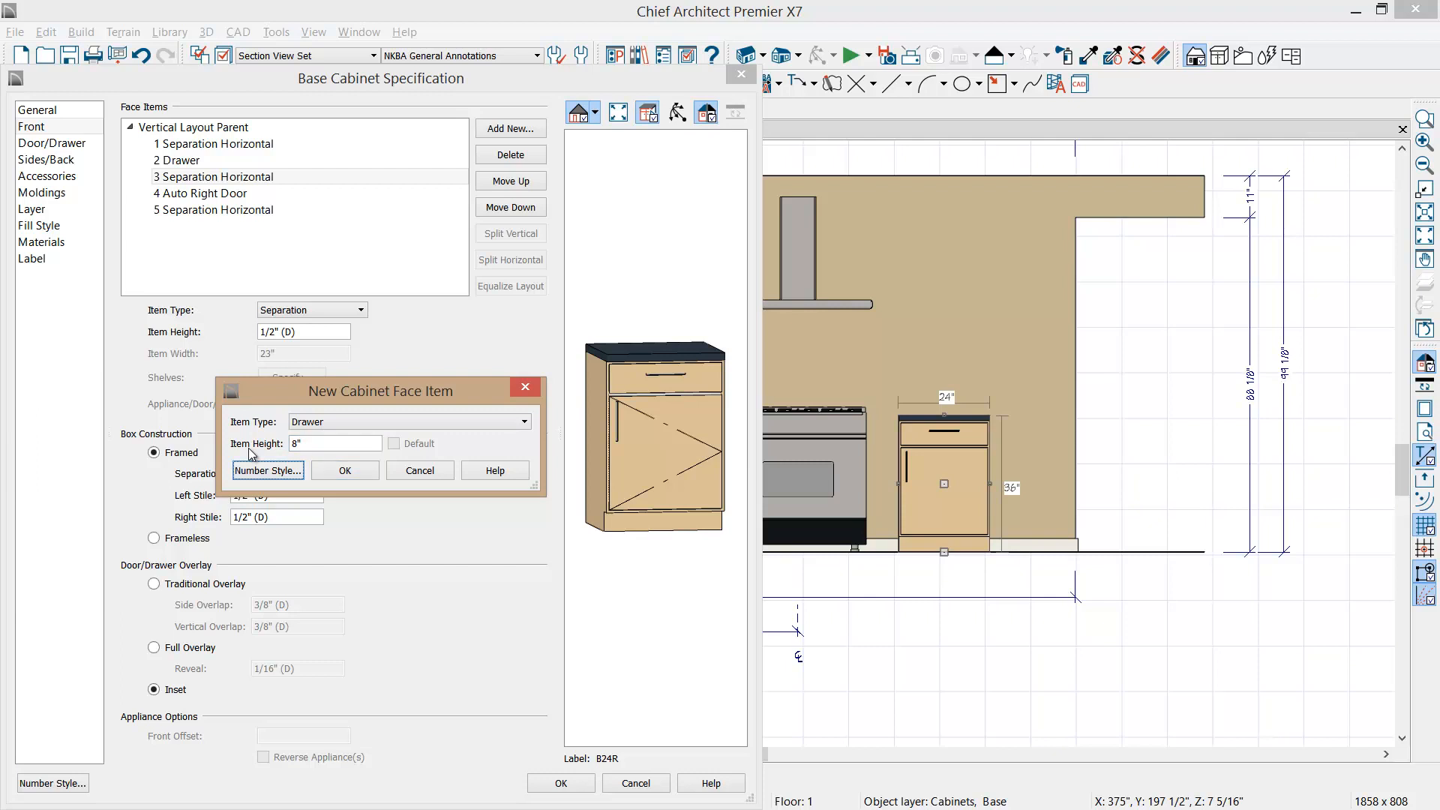
pyautogui.click(349, 475)
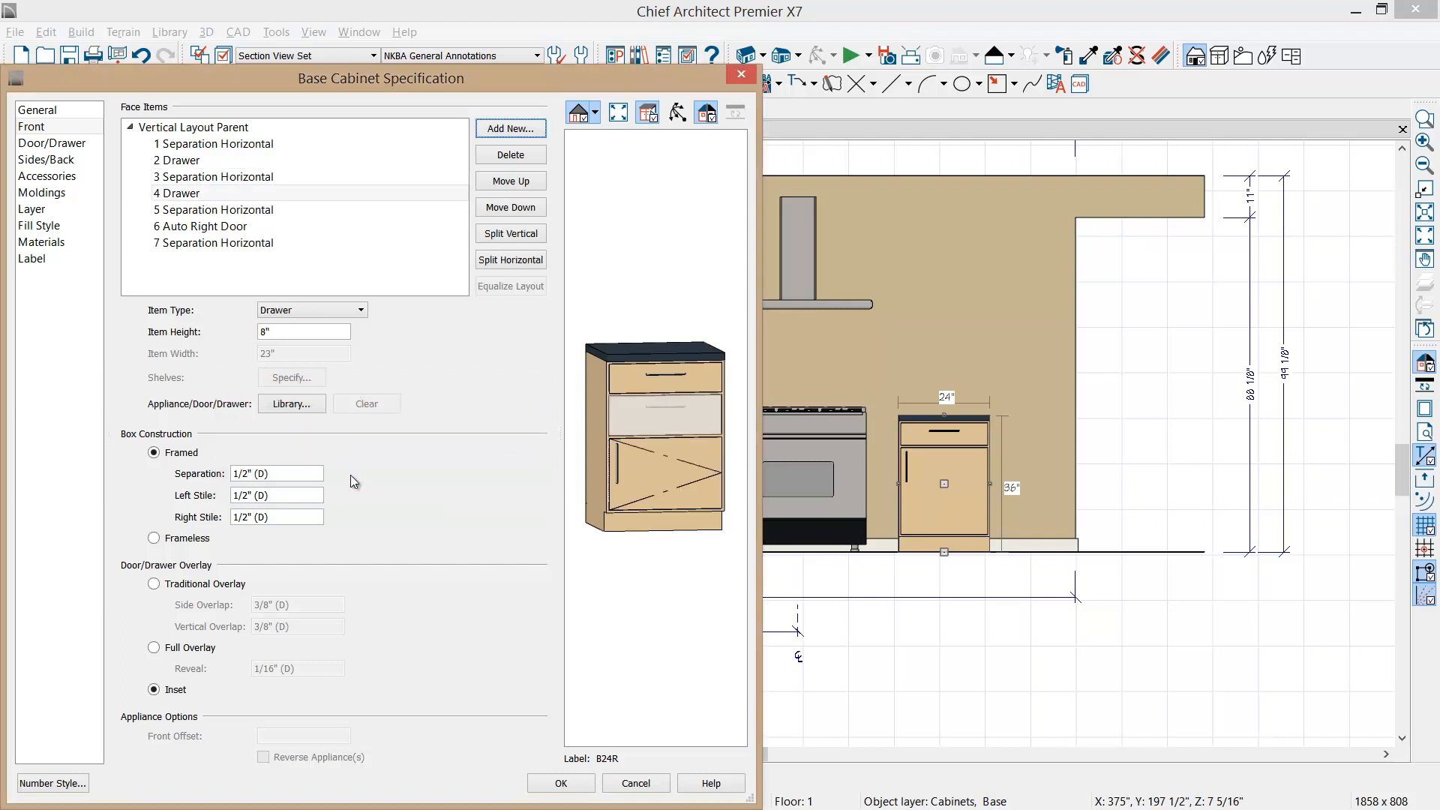
# - Change the base cabinet's remaining door into a drawer and apply the cabinet specification
pyautogui.click(646, 462)
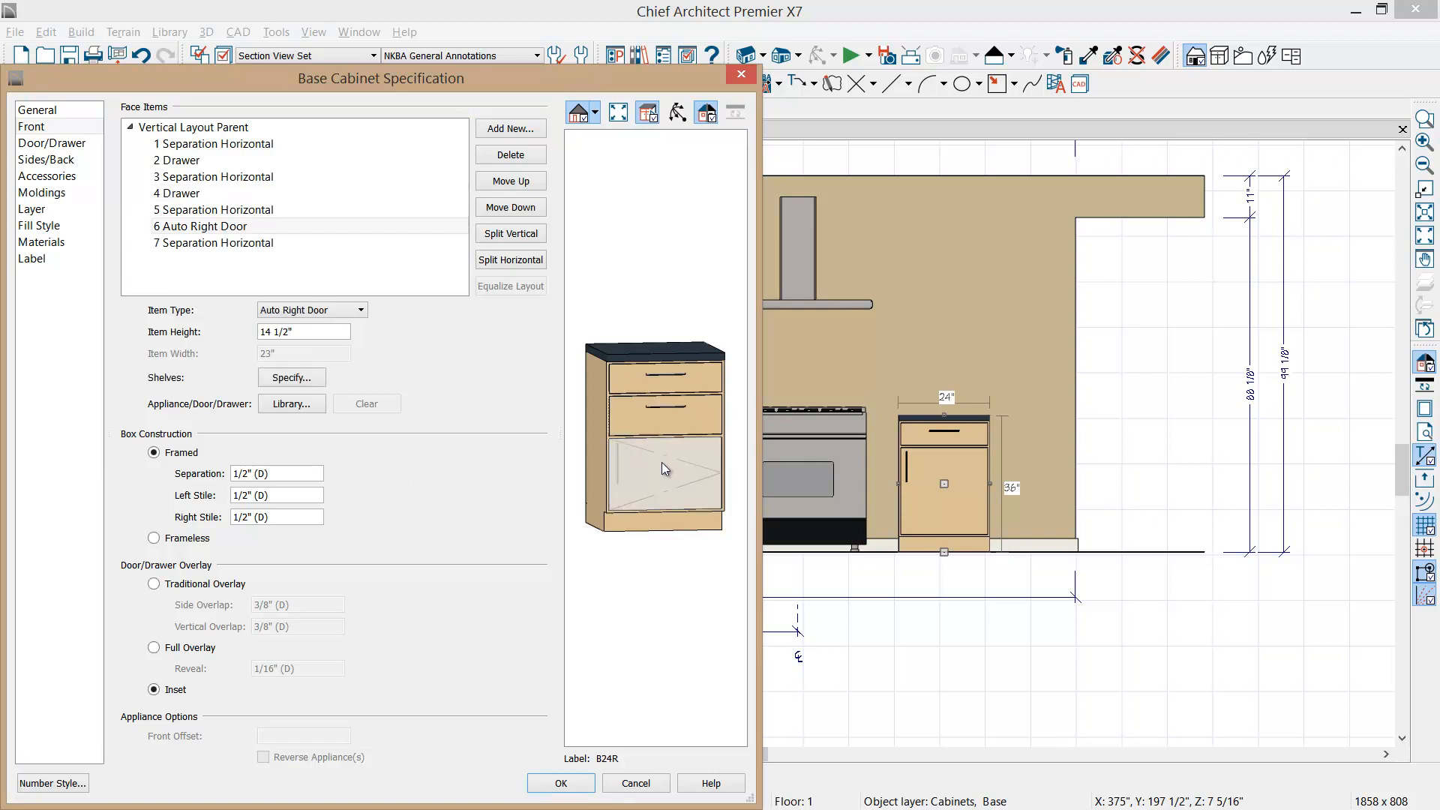
pyautogui.click(360, 310)
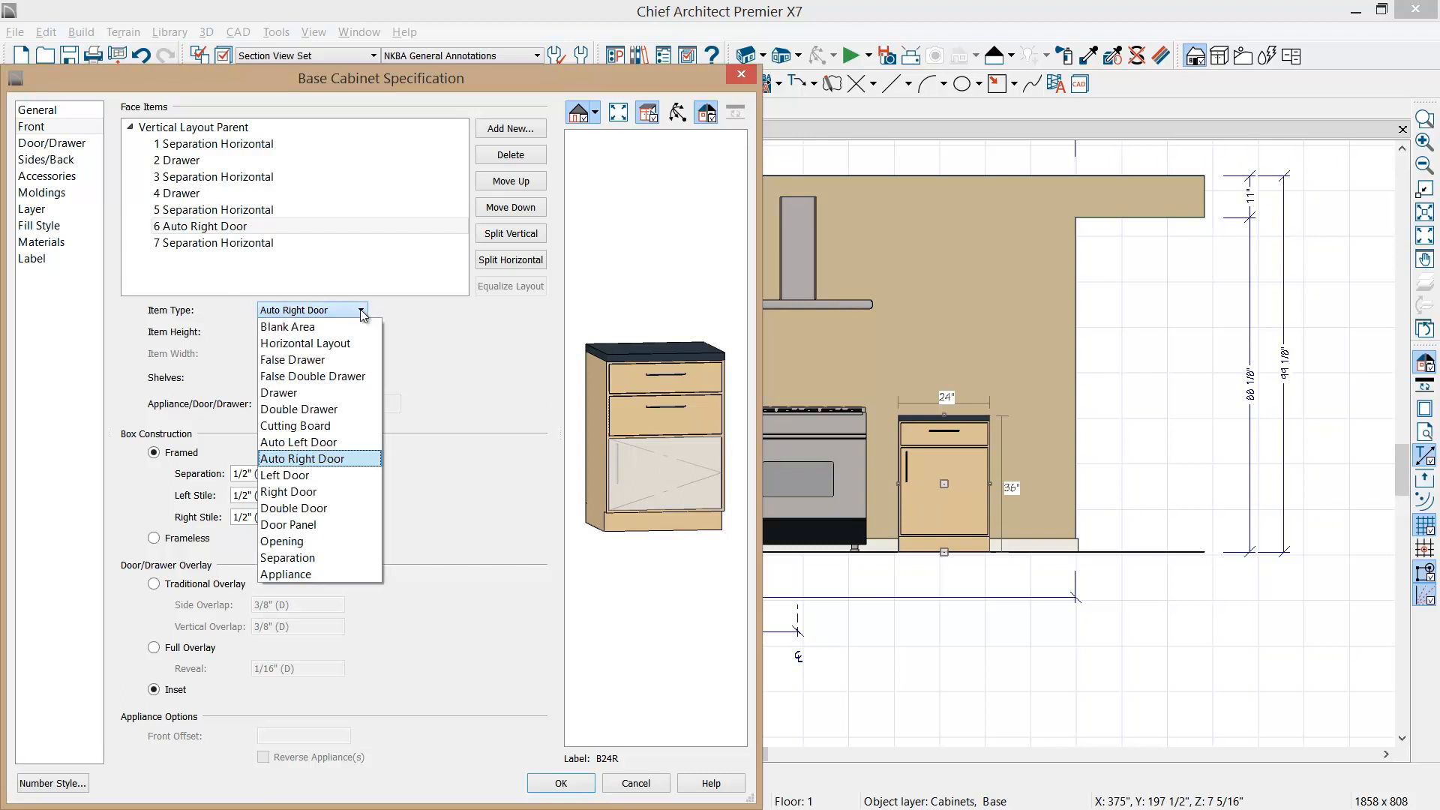
pyautogui.click(324, 398)
pyautogui.click(560, 782)
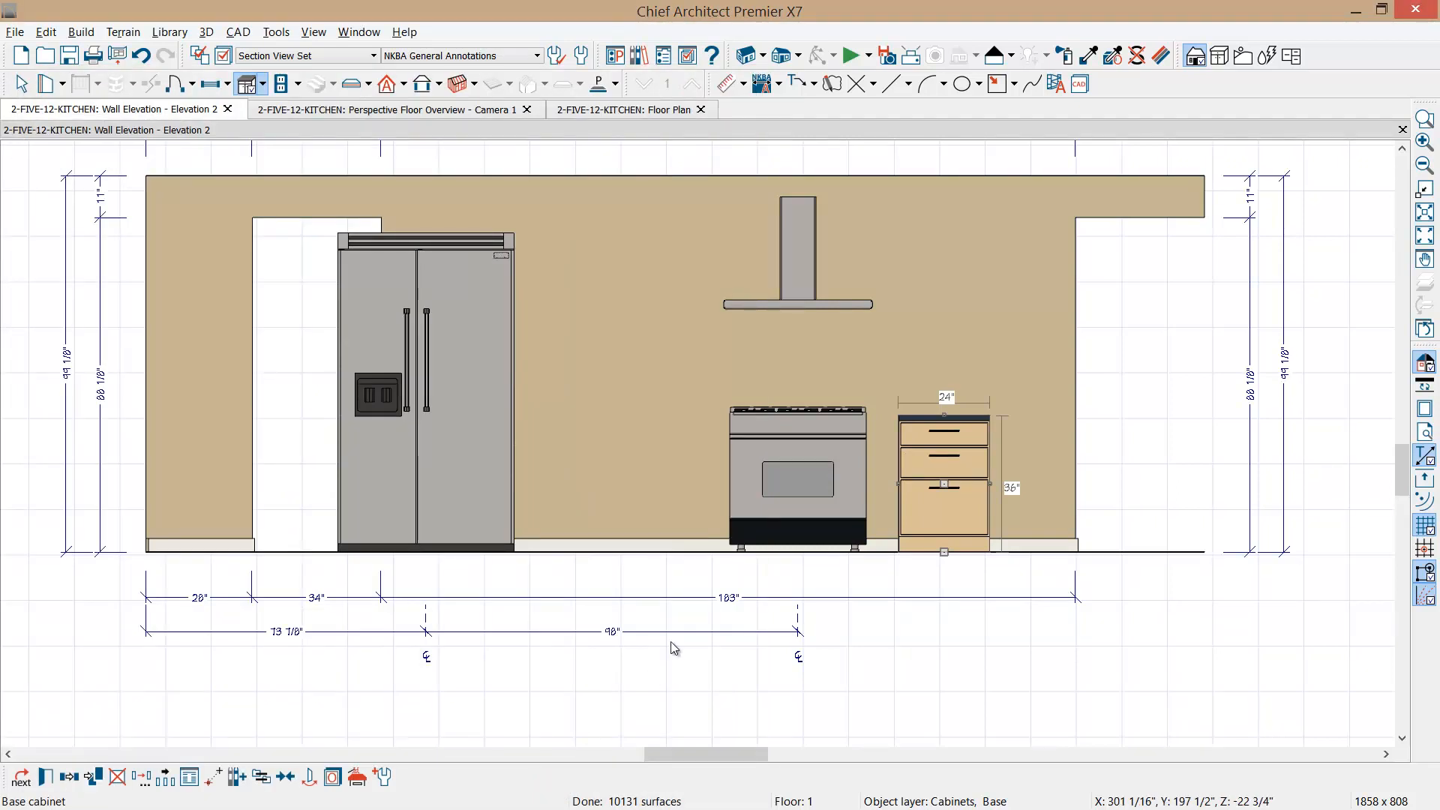
# - Move the drawer base cabinet flush against the range and reflect a copy of it about the range onto the opposite side
pyautogui.moveTo(944, 484); pyautogui.dragTo(893, 485)
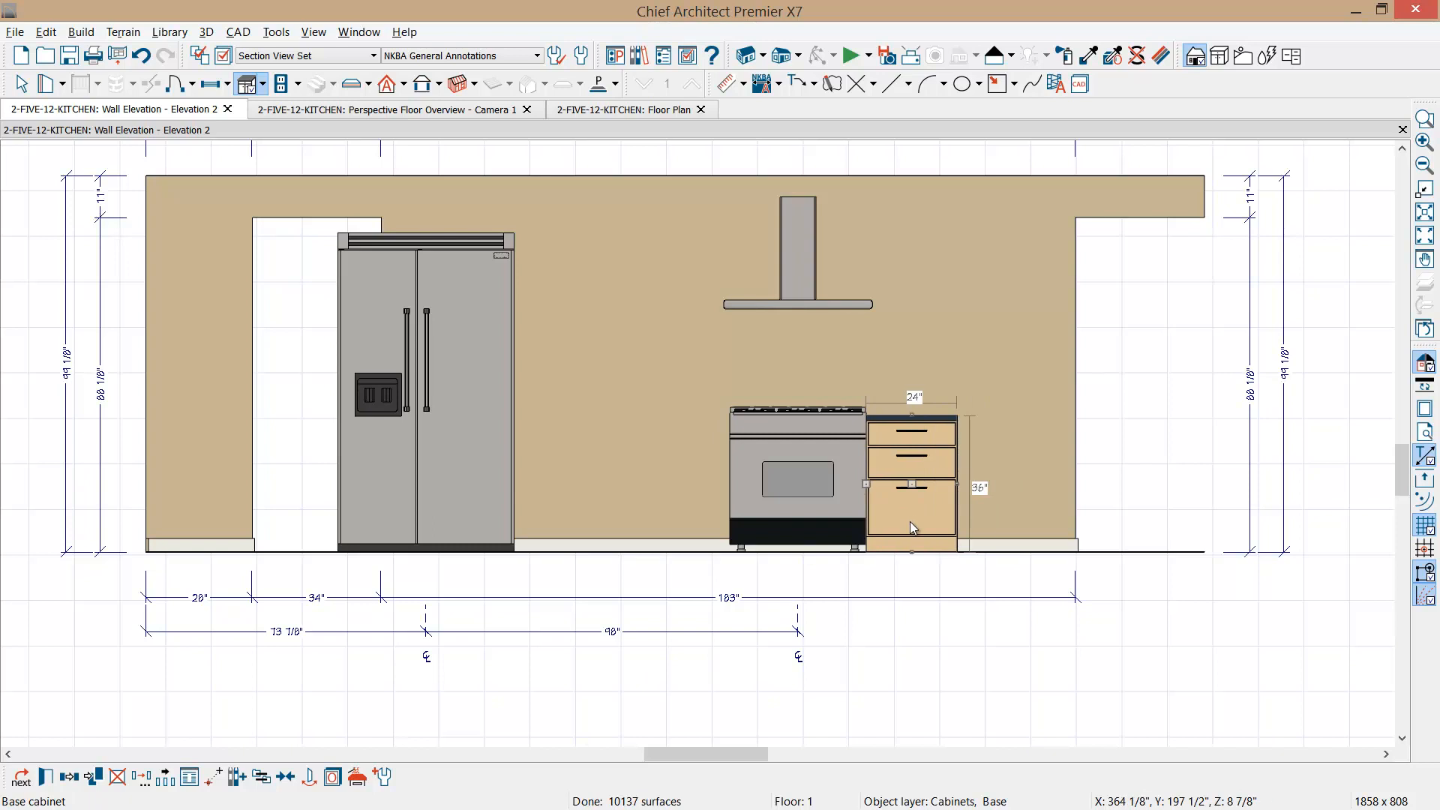
pyautogui.click(226, 785)
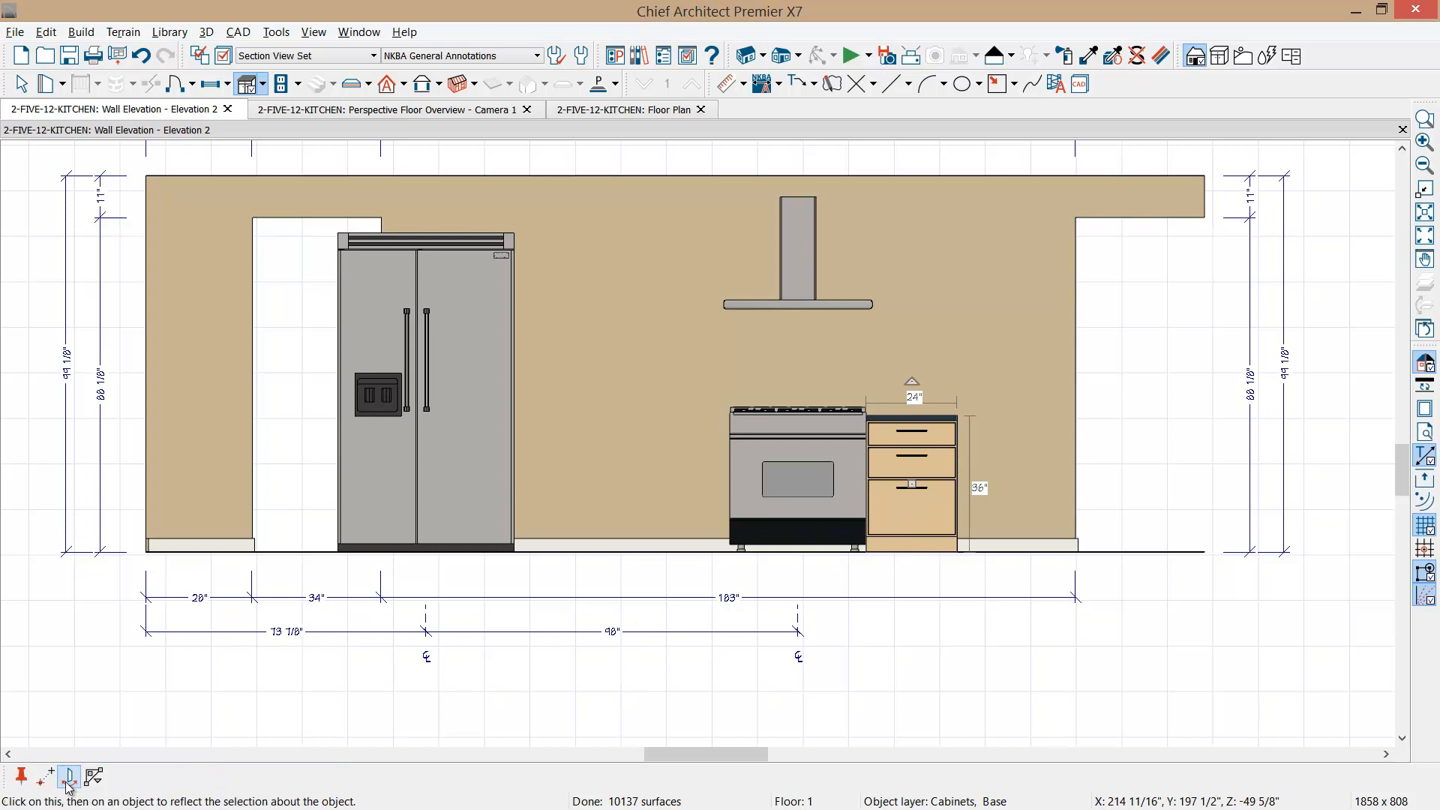
pyautogui.click(70, 780)
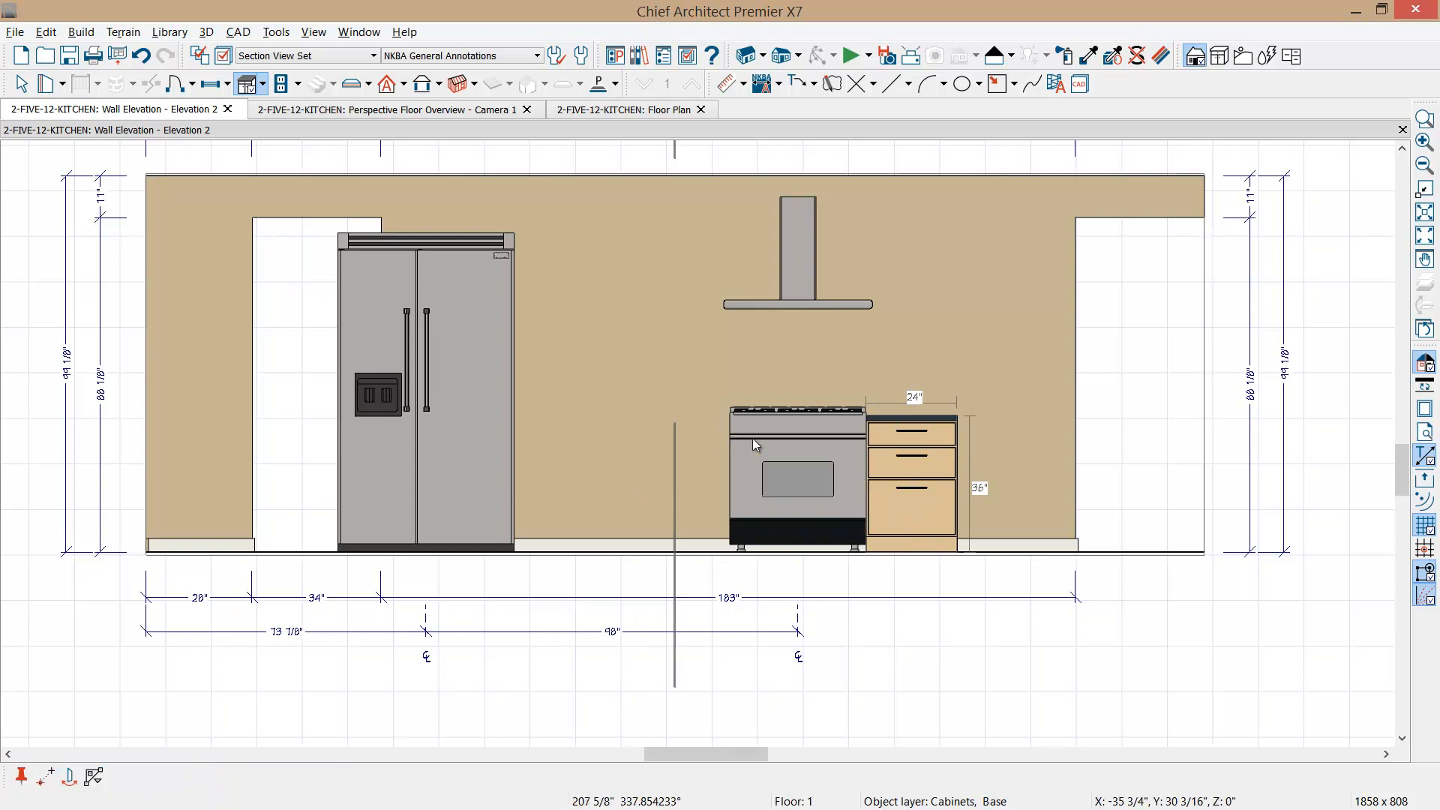
pyautogui.click(807, 480)
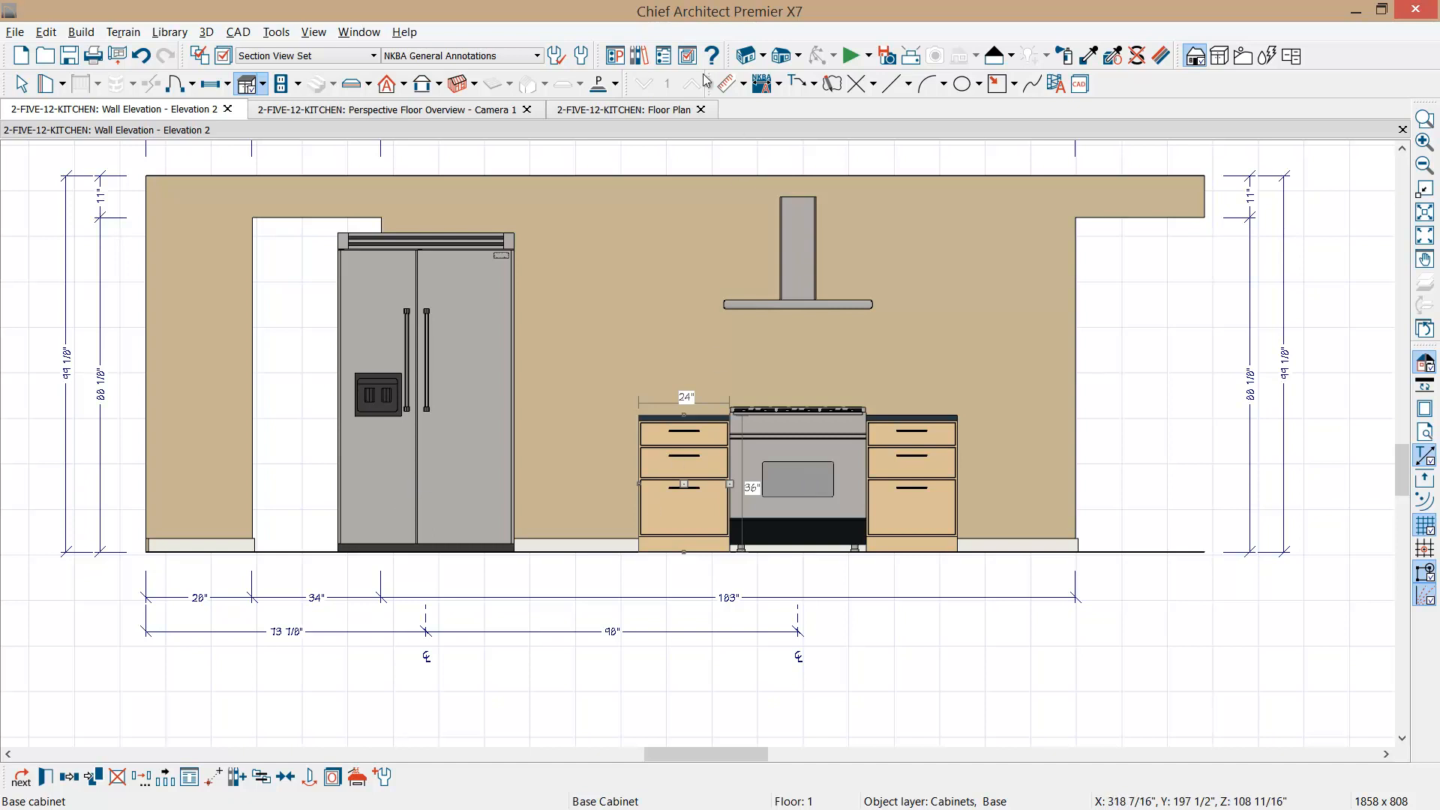
# - Place a cabinet partition on the wall between the refrigerator and the nearest base cabinet, and stretch it to about 79 7/16" tall
pyautogui.click(263, 84)
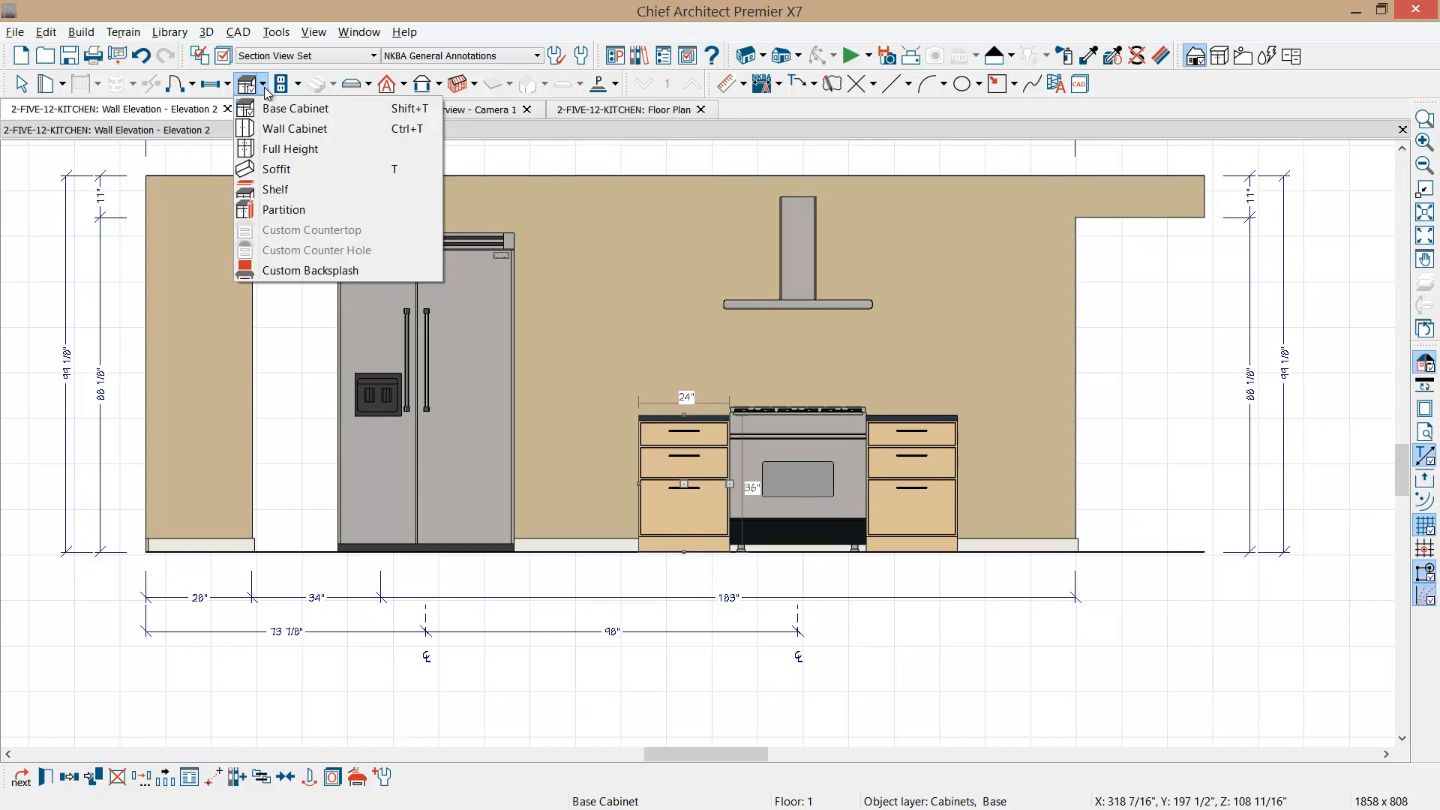
pyautogui.click(281, 210)
pyautogui.click(593, 441)
pyautogui.click(588, 430)
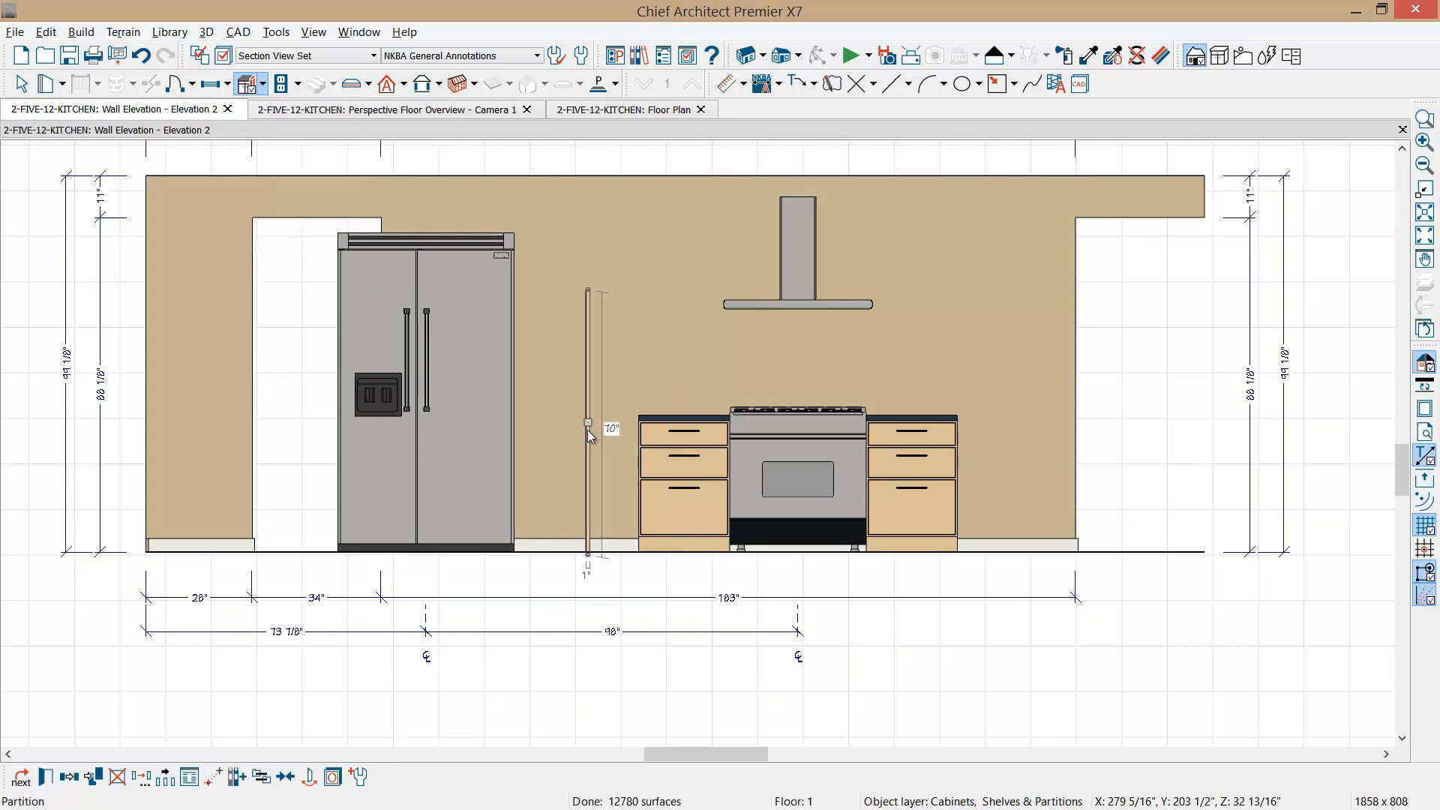
pyautogui.scroll(3, 587, 429)
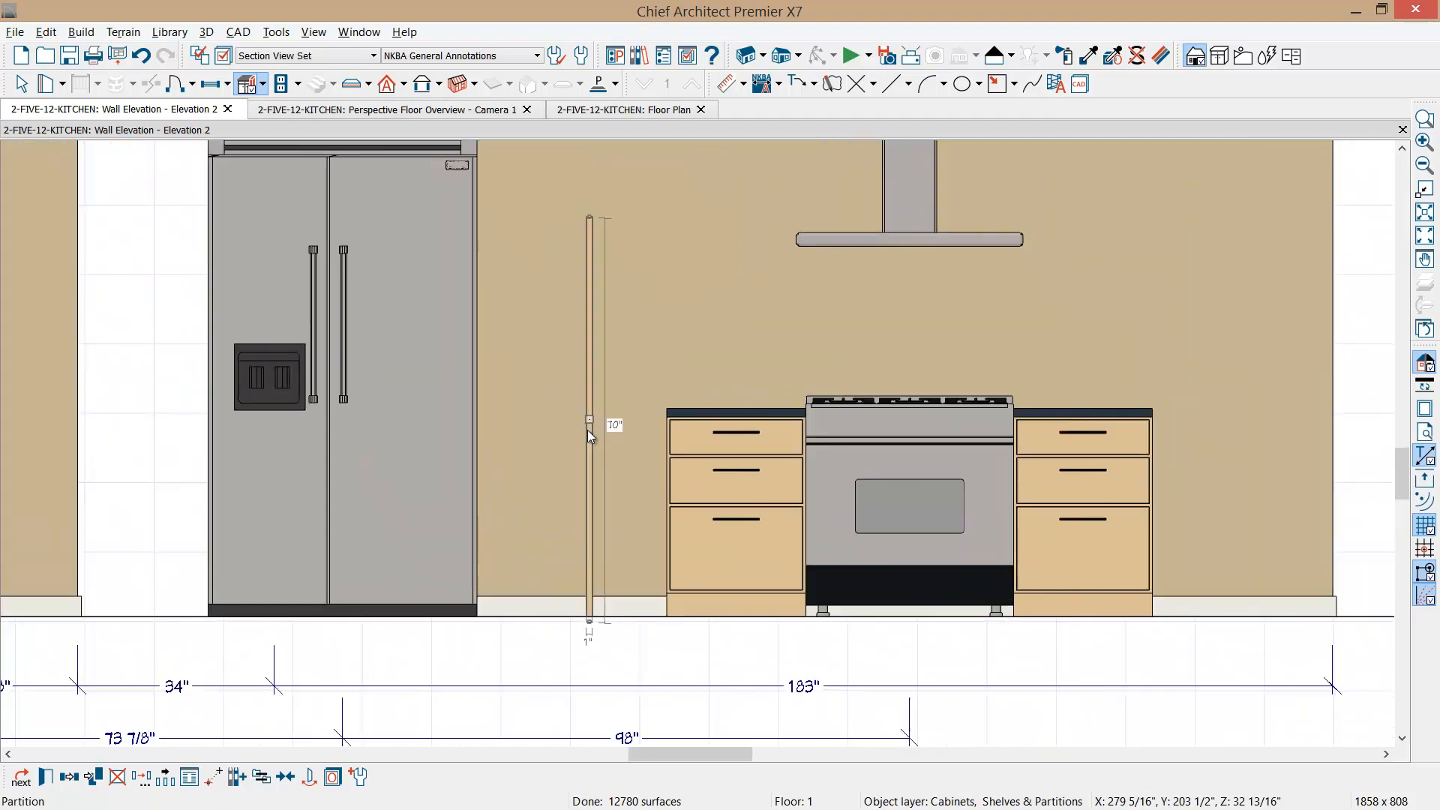
pyautogui.moveTo(592, 213); pyautogui.dragTo(590, 162)
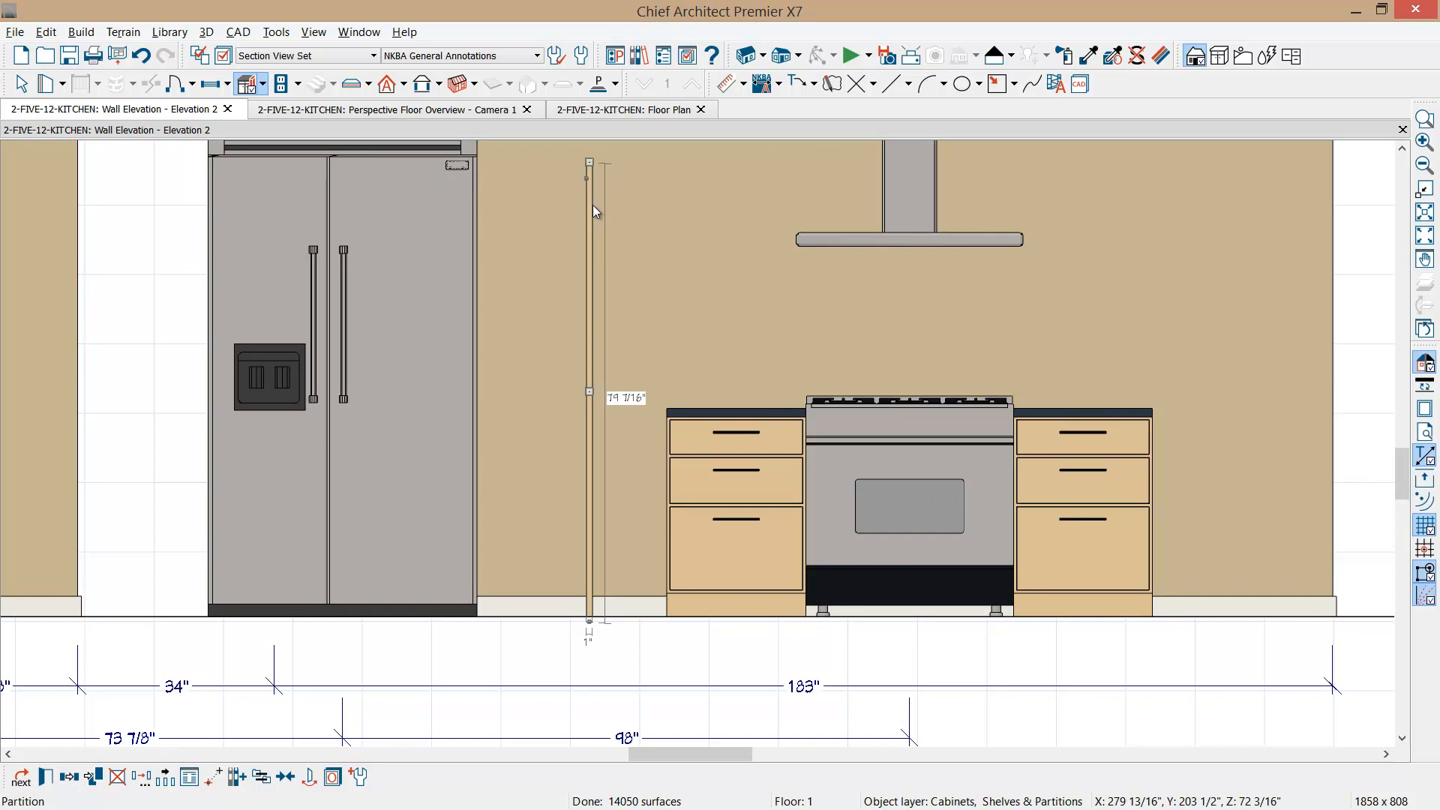
# - Set the partition's height to 84", its width to 3/4" and its depth to 24"
pyautogui.doubleClick(593, 204)
pyautogui.moveTo(657, 201); pyautogui.dragTo(907, 189)
pyautogui.write('84')
pyautogui.press('Tab')
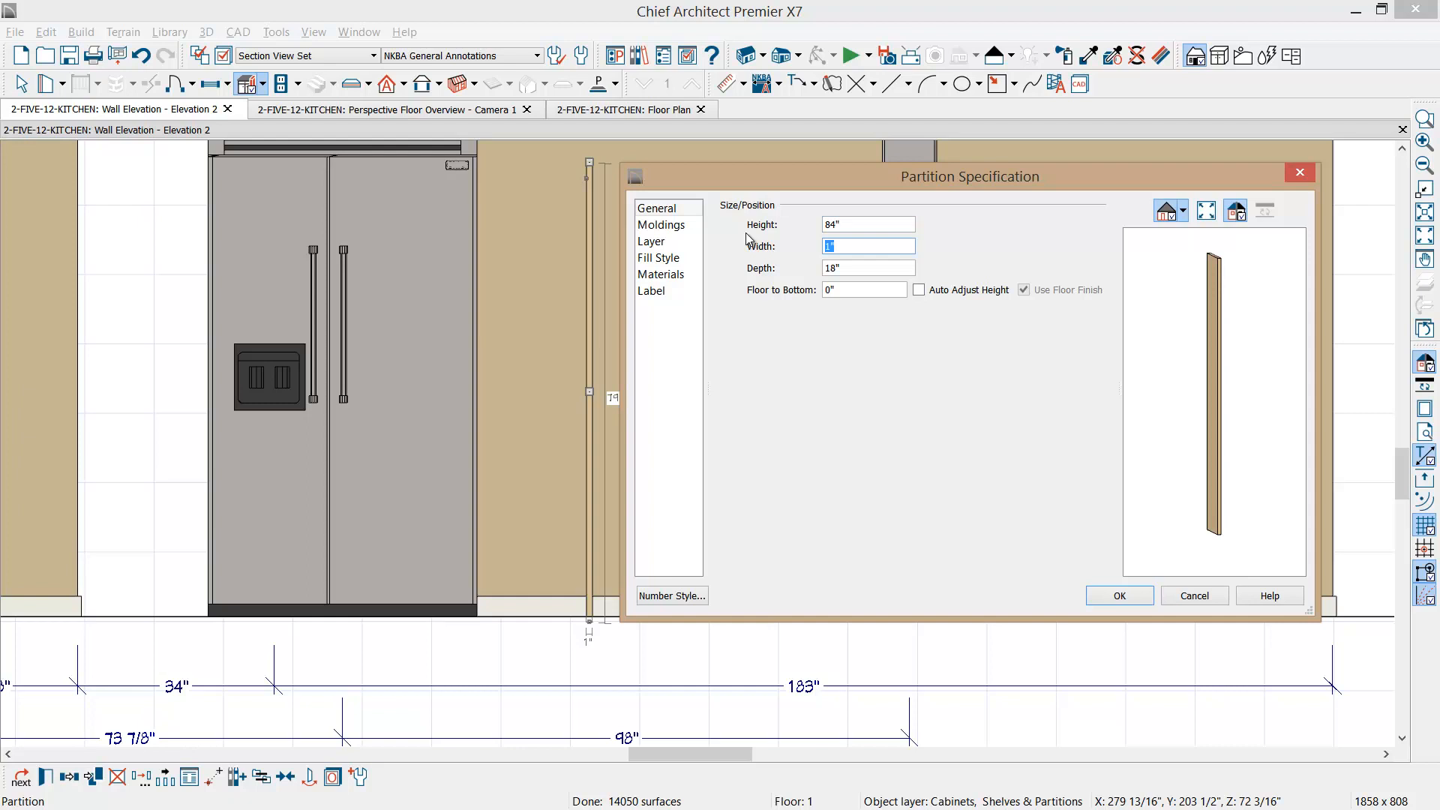
pyautogui.write('3/4')
pyautogui.press('Tab')
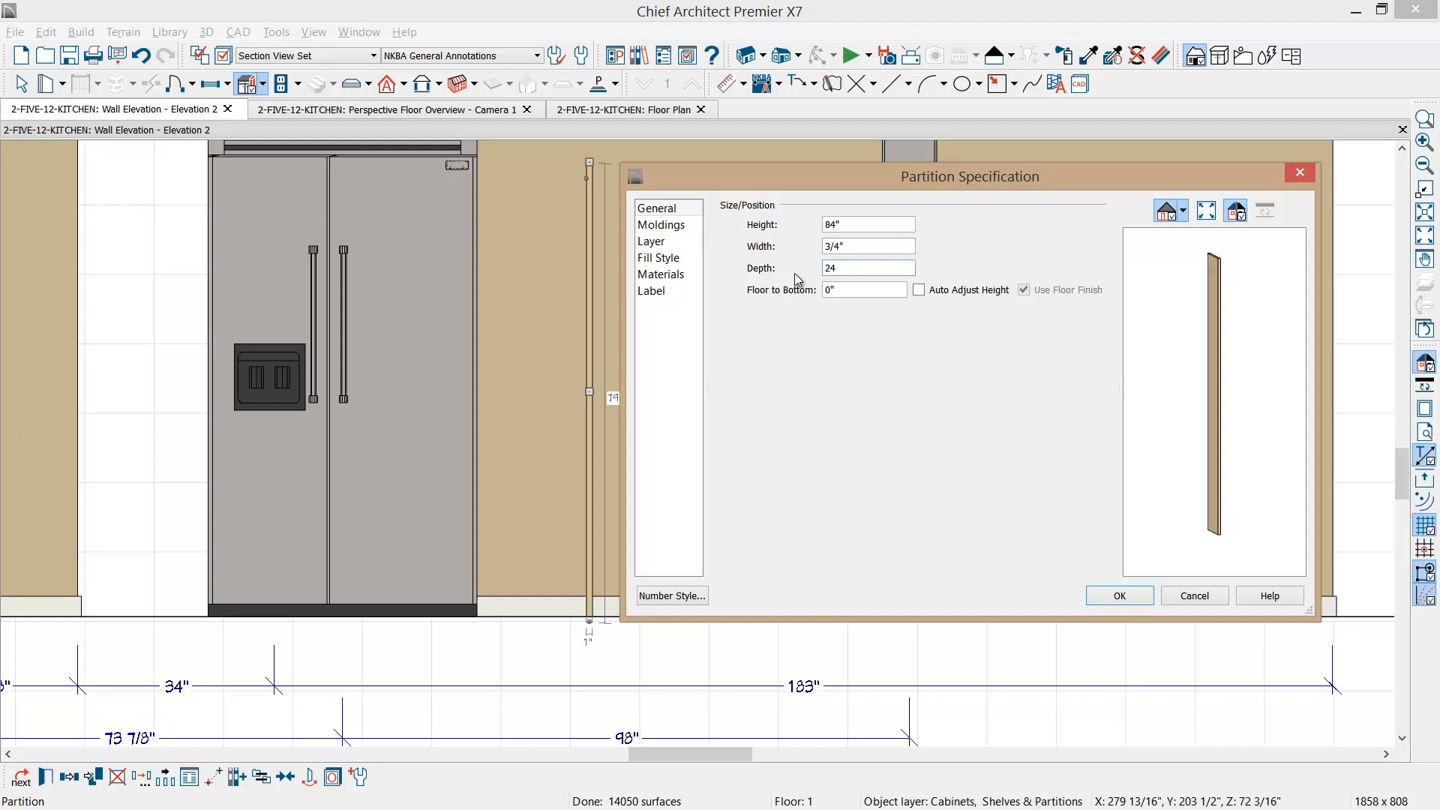
pyautogui.click(1118, 595)
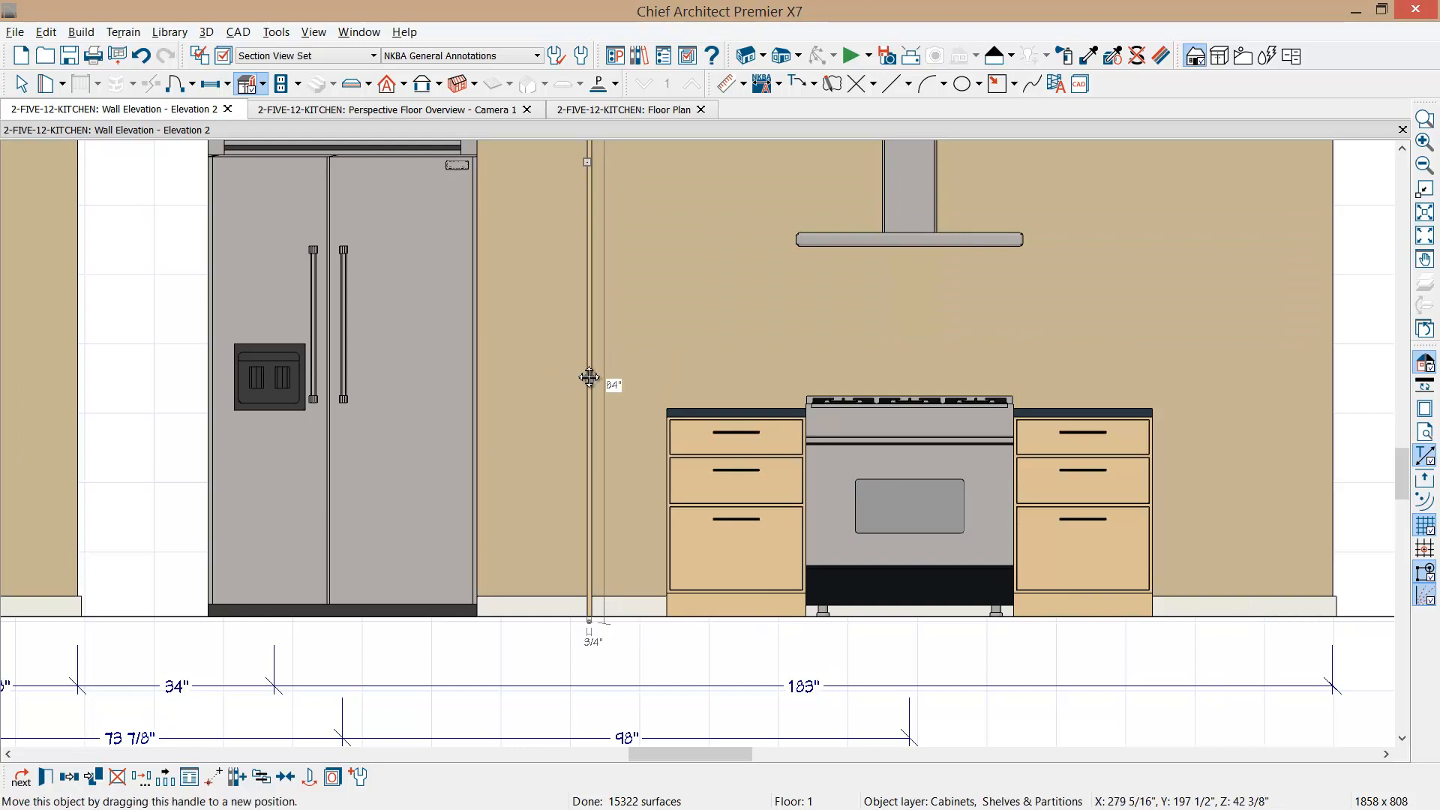
# - Move the refrigerator toward the range, its centerline about 90 1/4" from the wall's left end, and butt the partition against its range side
pyautogui.click(423, 379)
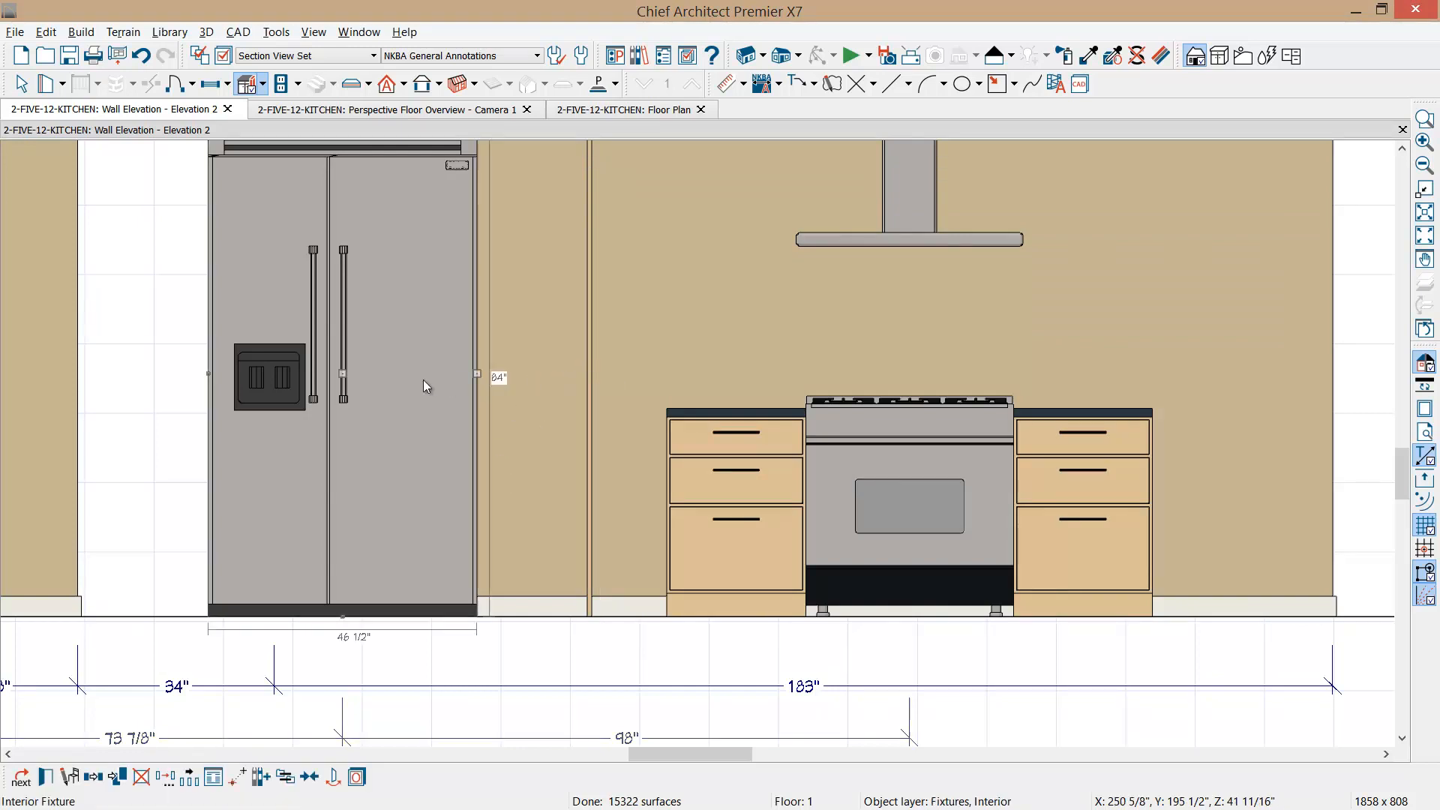
pyautogui.moveTo(343, 372); pyautogui.dragTo(437, 383)
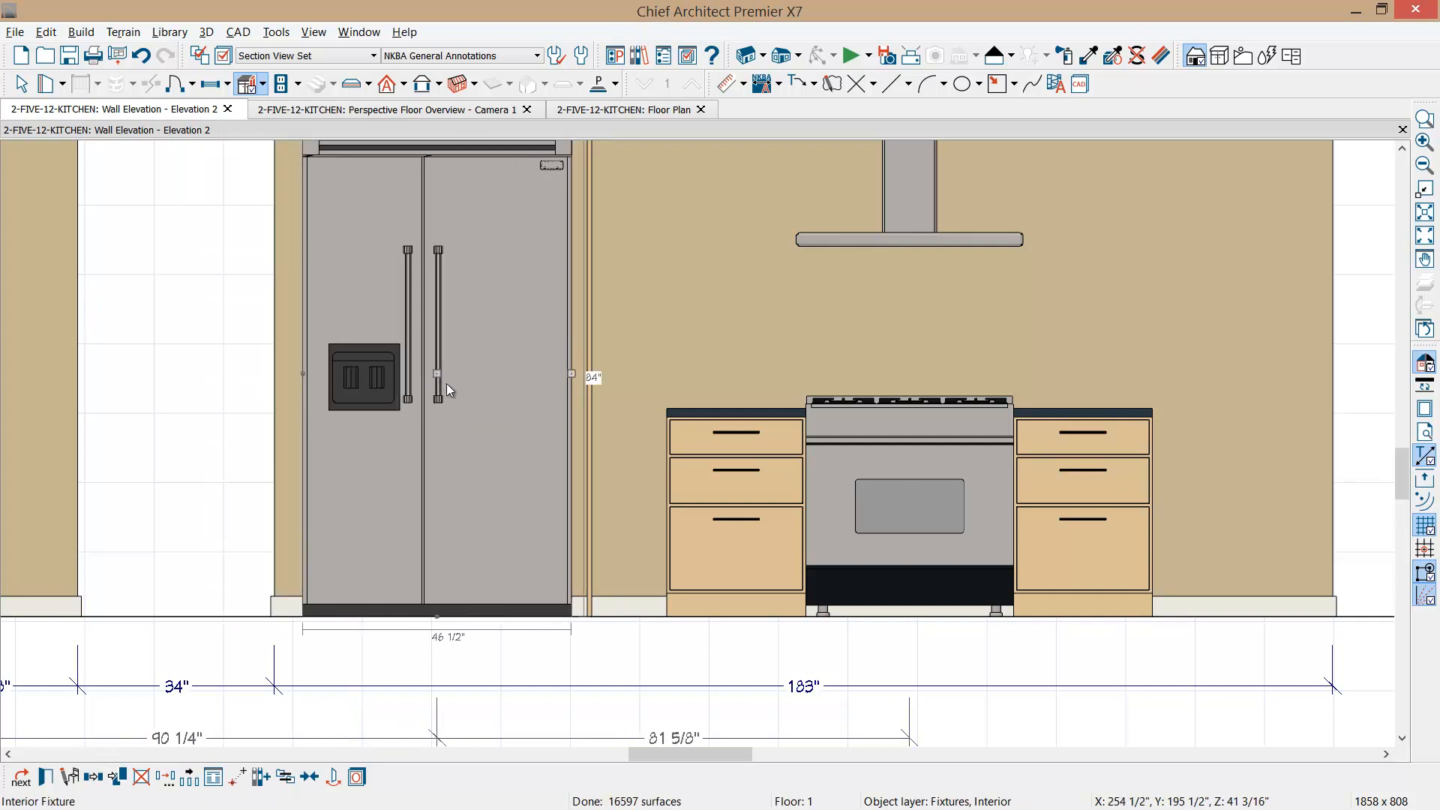
pyautogui.click(590, 355)
pyautogui.moveTo(589, 377); pyautogui.dragTo(574, 379)
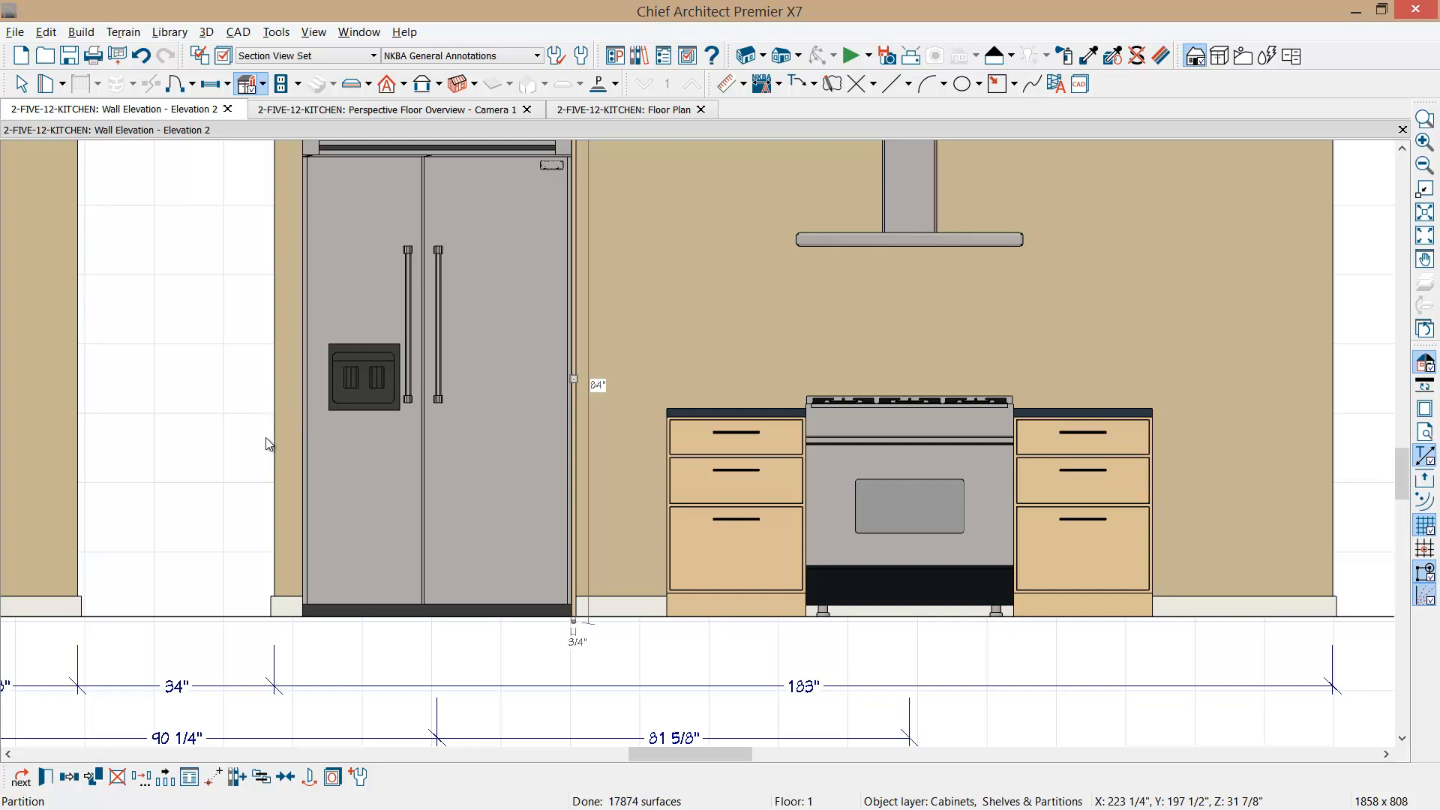
# - Apply the refrigerator's Stainless Steel Brushed material to the partition using the material eyedropper
pyautogui.click(1085, 58)
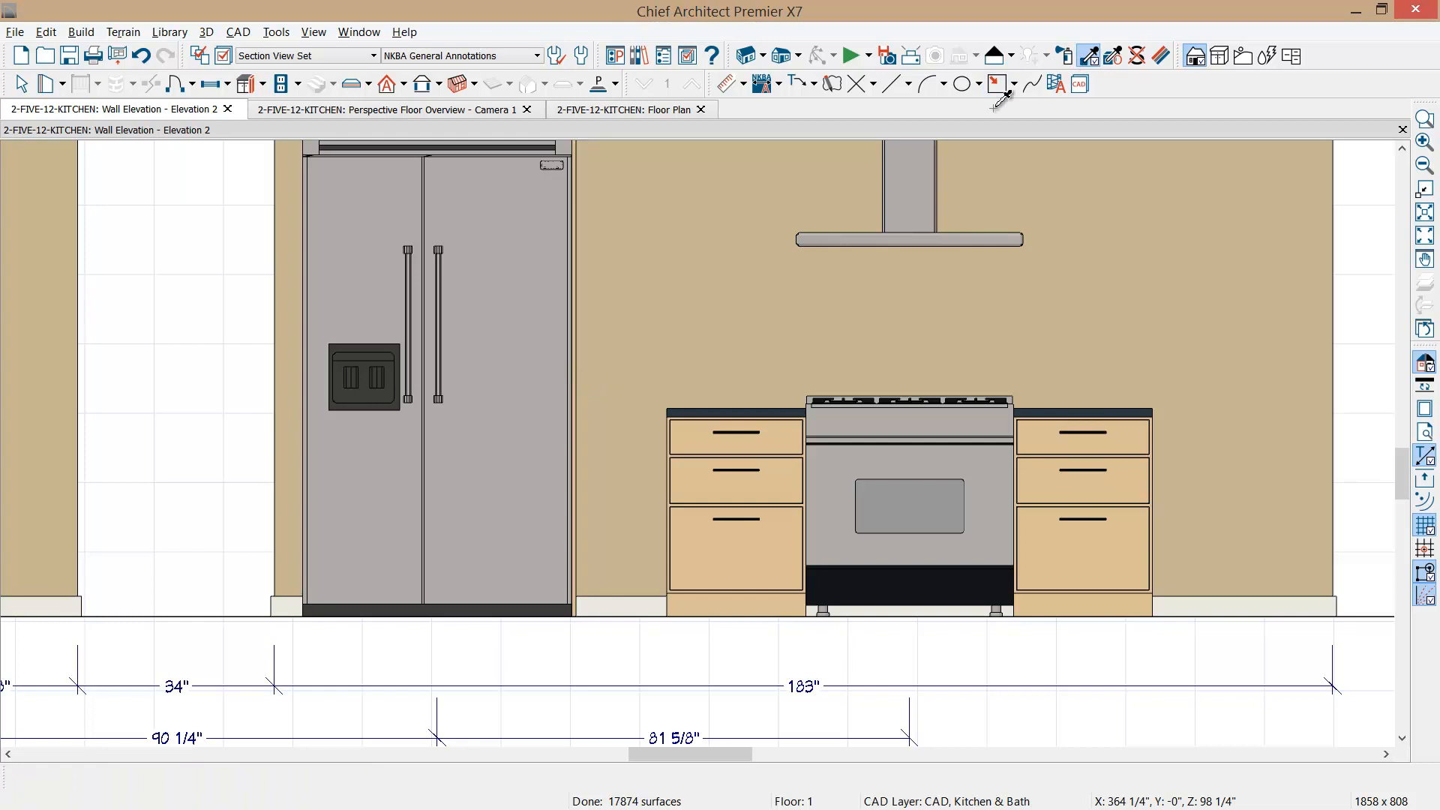
pyautogui.click(551, 234)
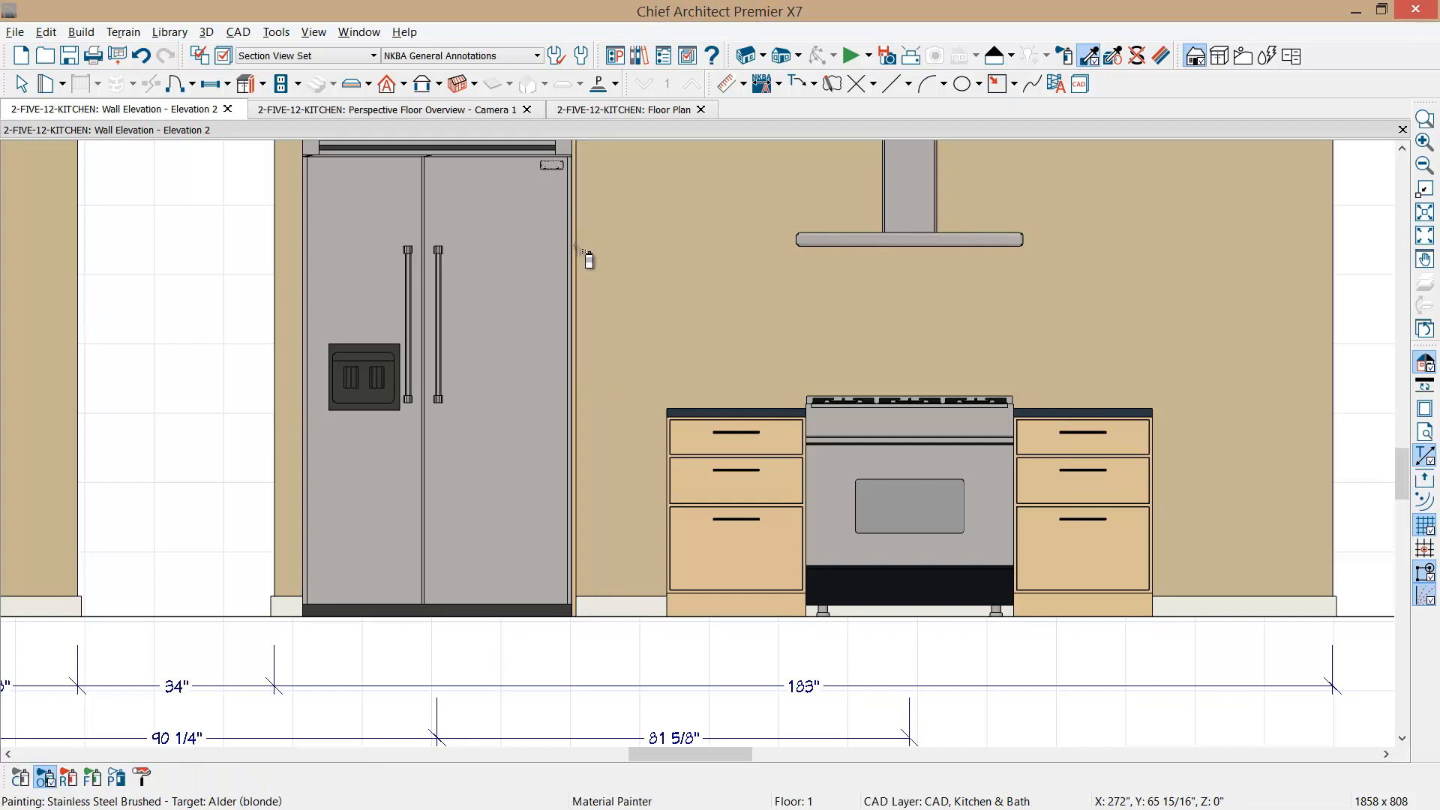
pyautogui.click(579, 250)
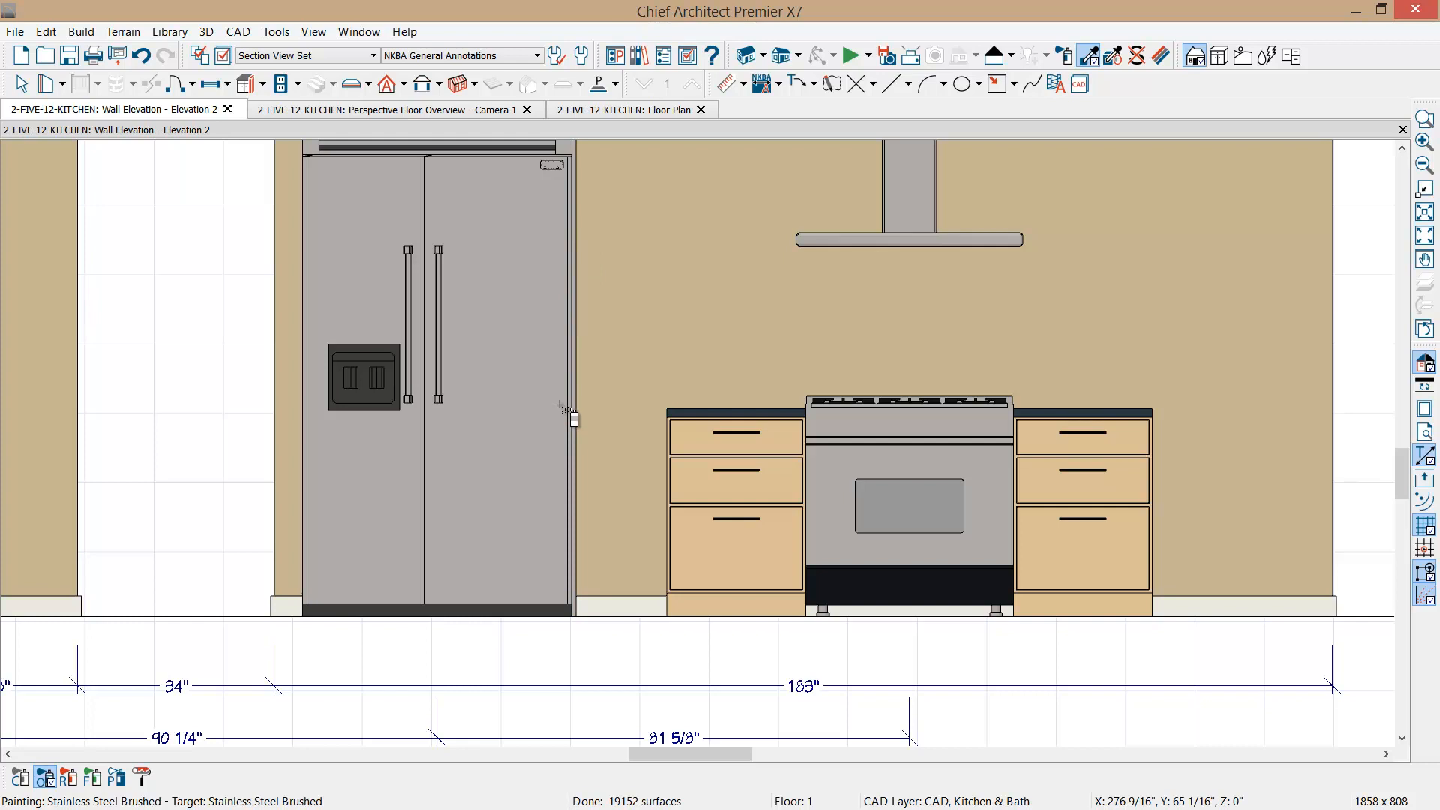
pyautogui.press('space')
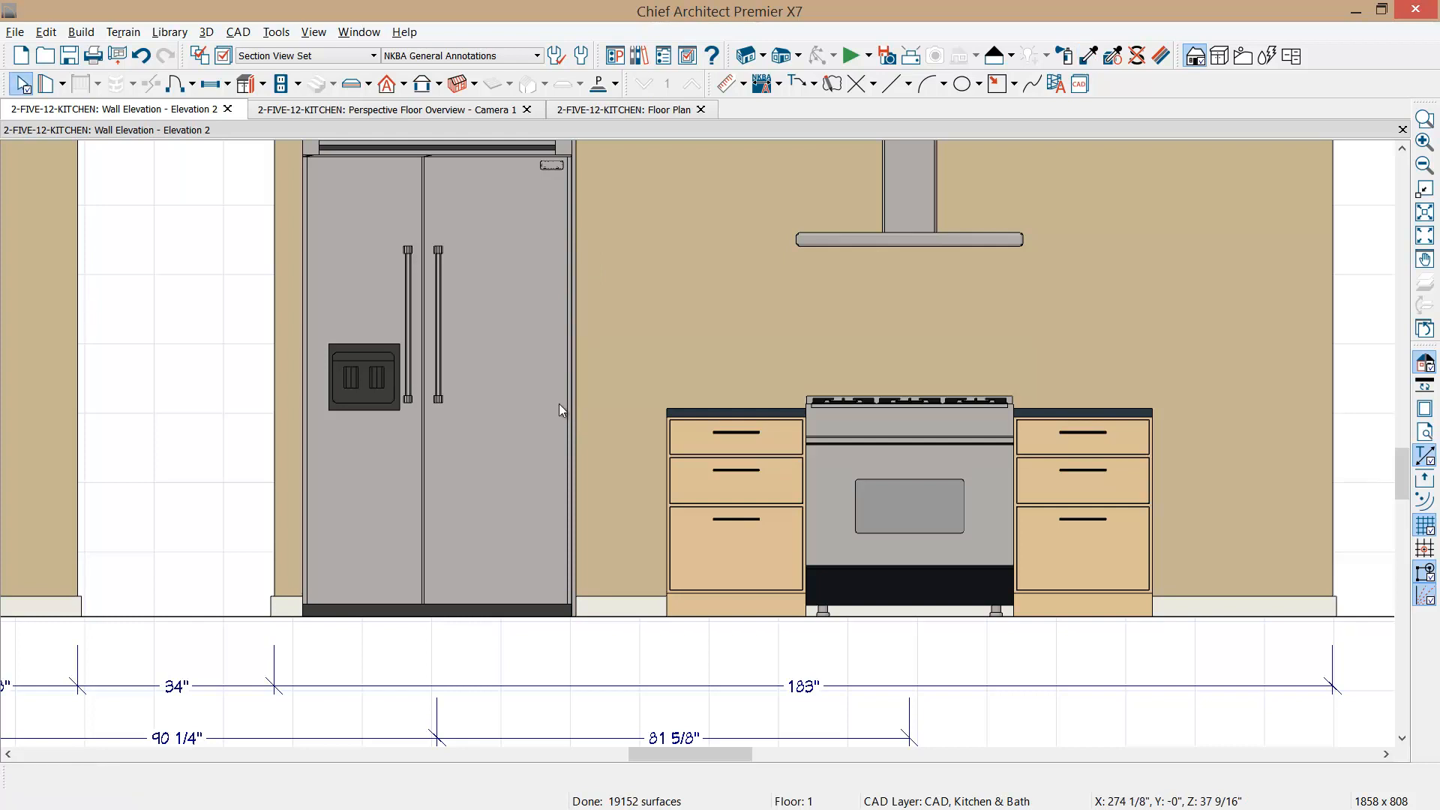
# - Reflect a copy of the stainless partition about the refrigerator onto its opposite side
pyautogui.click(576, 405)
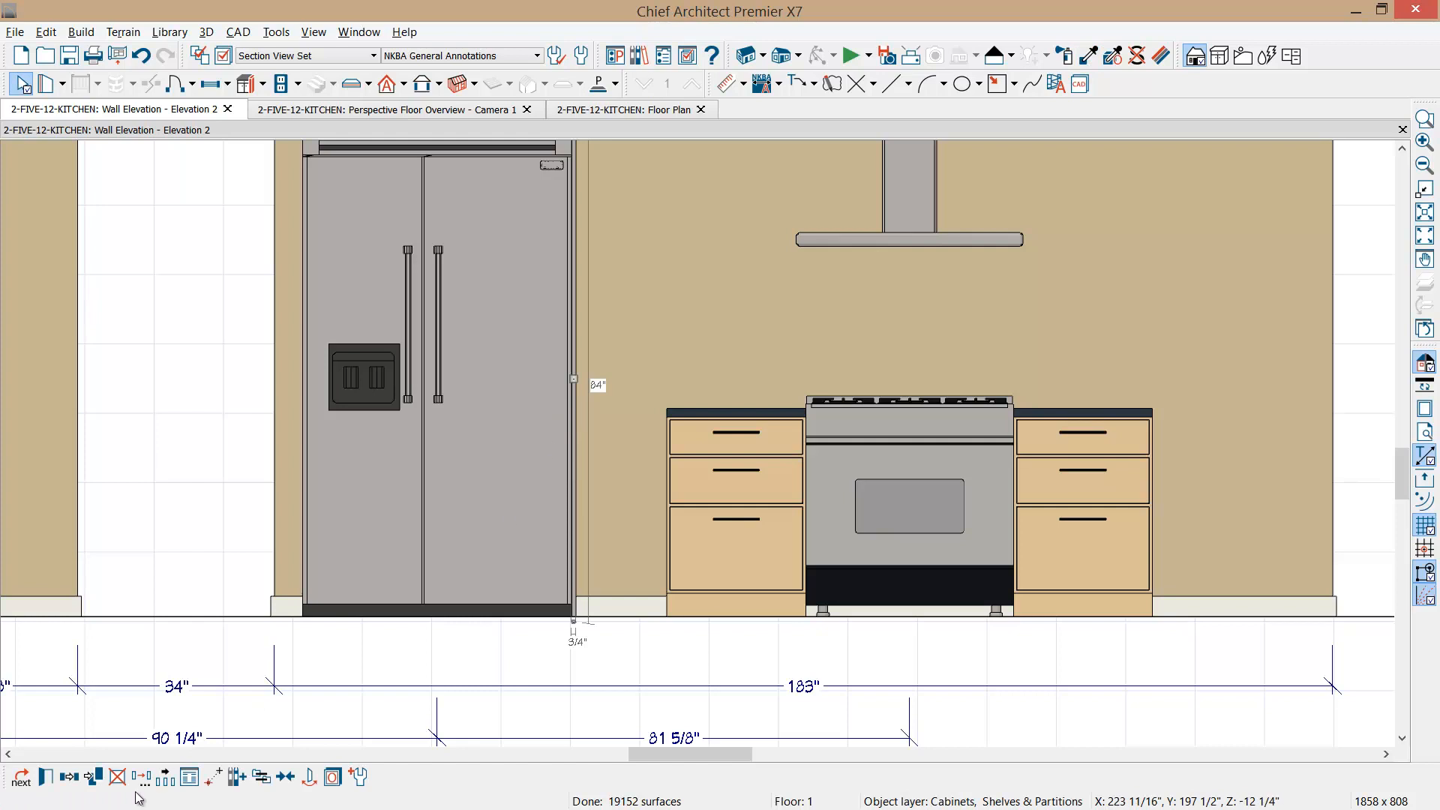
pyautogui.click(68, 777)
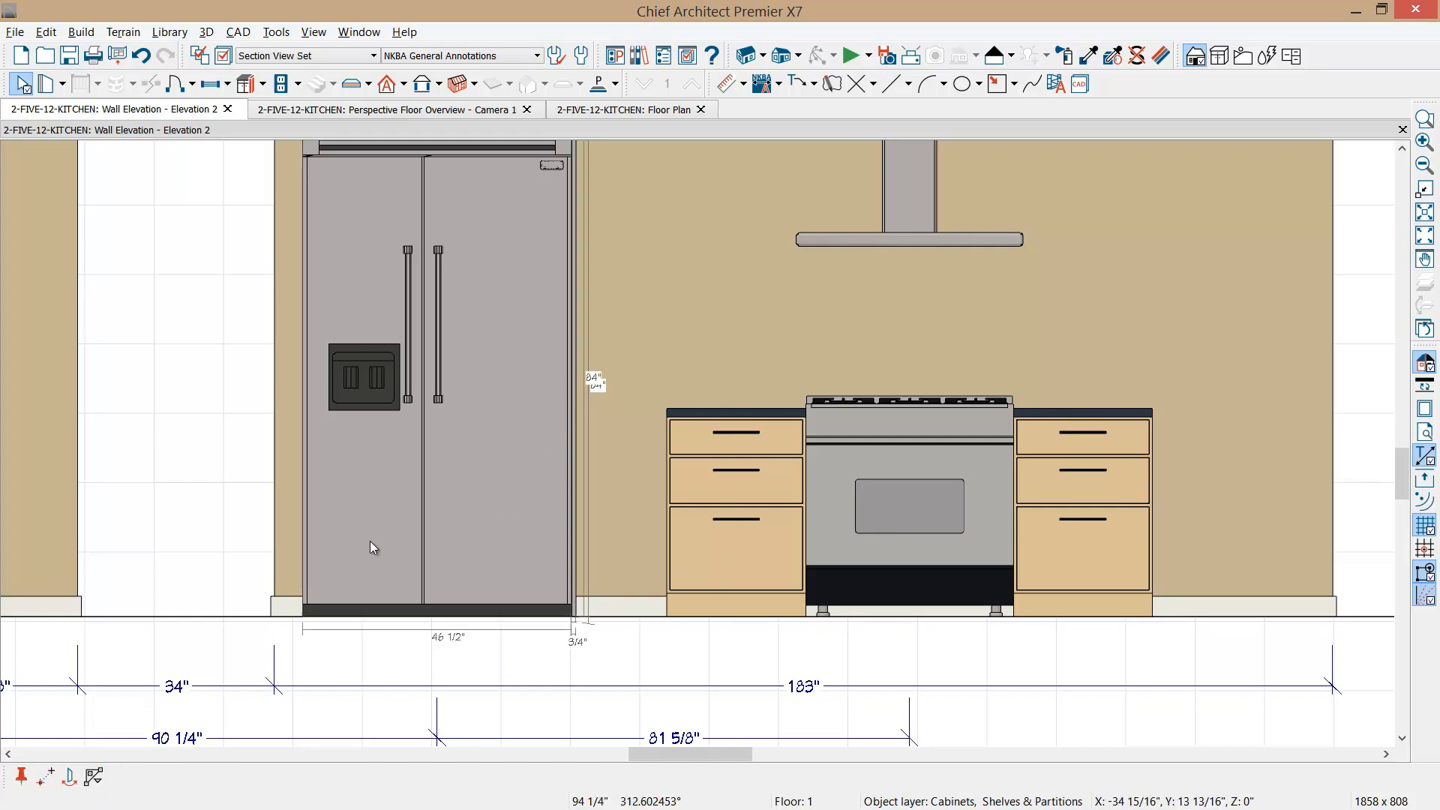
pyautogui.click(468, 398)
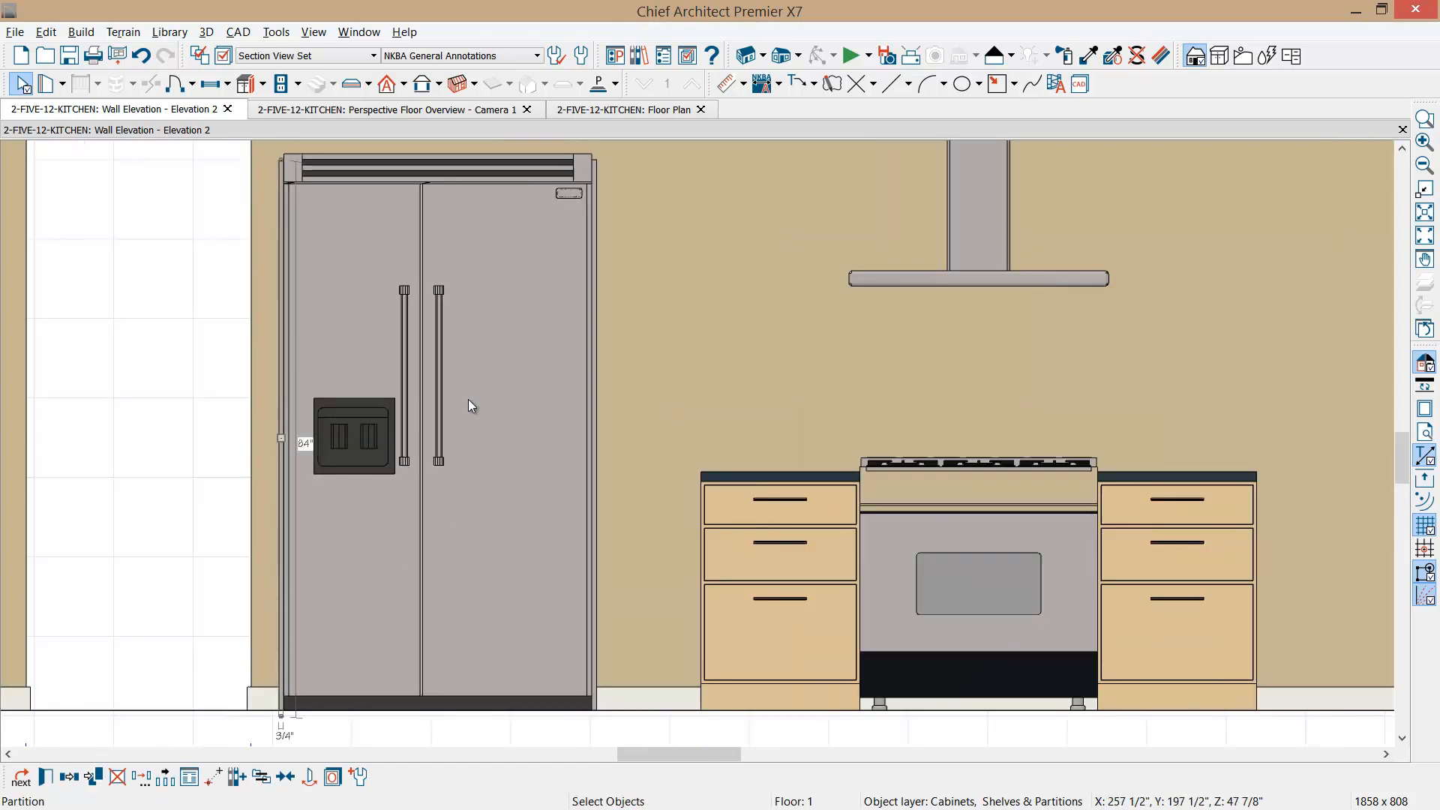
# - Move the hood, range and both drawer base cabinets together toward the refrigerator until the nearer cabinet butts against the stainless partition
pyautogui.scroll(-2, 469, 405)
pyautogui.moveTo(471, 426); pyautogui.dragTo(477, 378, button='middle')
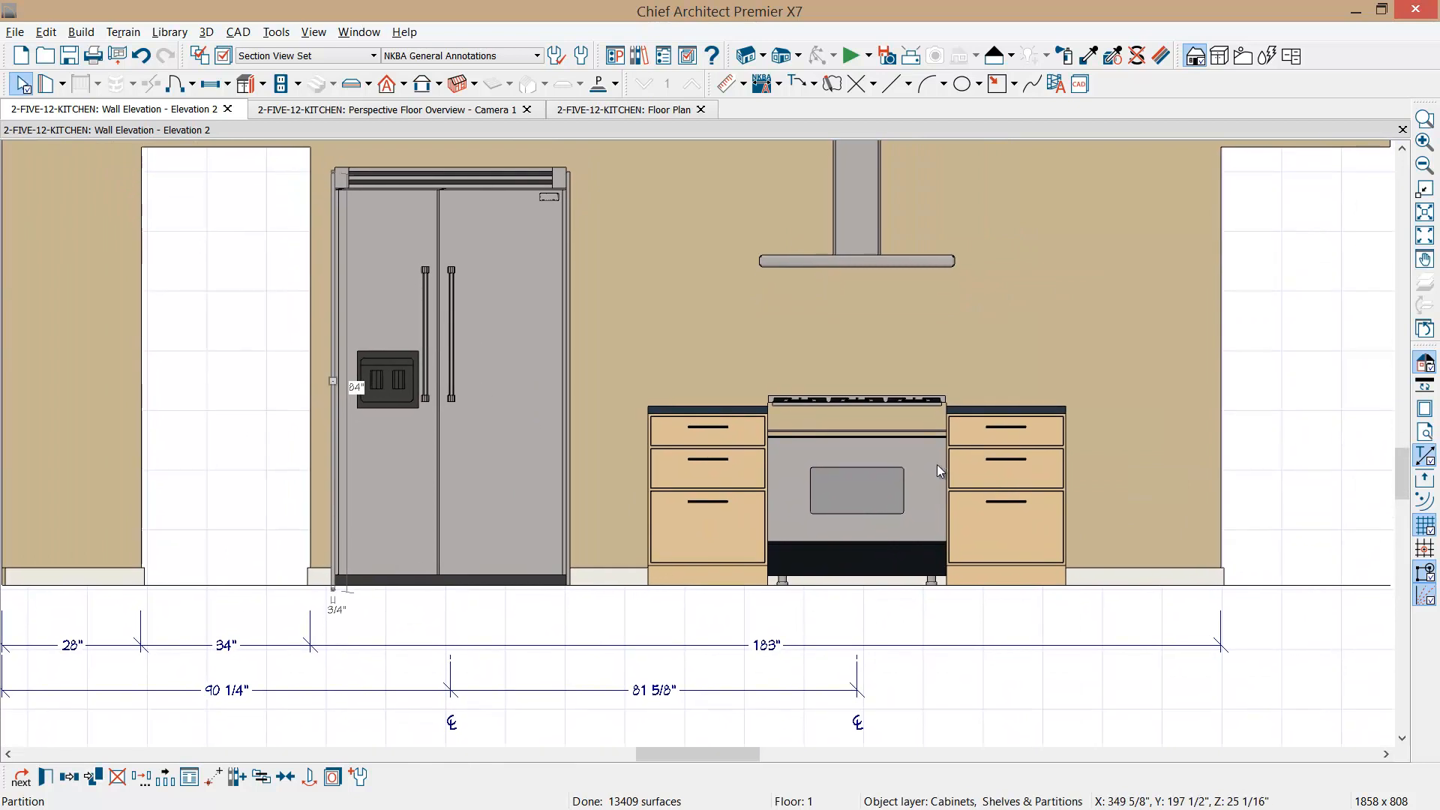
pyautogui.click(859, 219)
pyautogui.keyDown('shift'); pyautogui.click(871, 492); pyautogui.keyUp('shift')
pyautogui.keyDown('shift'); pyautogui.click(715, 501); pyautogui.keyUp('shift')
pyautogui.keyDown('shift'); pyautogui.click(1014, 492); pyautogui.keyUp('shift')
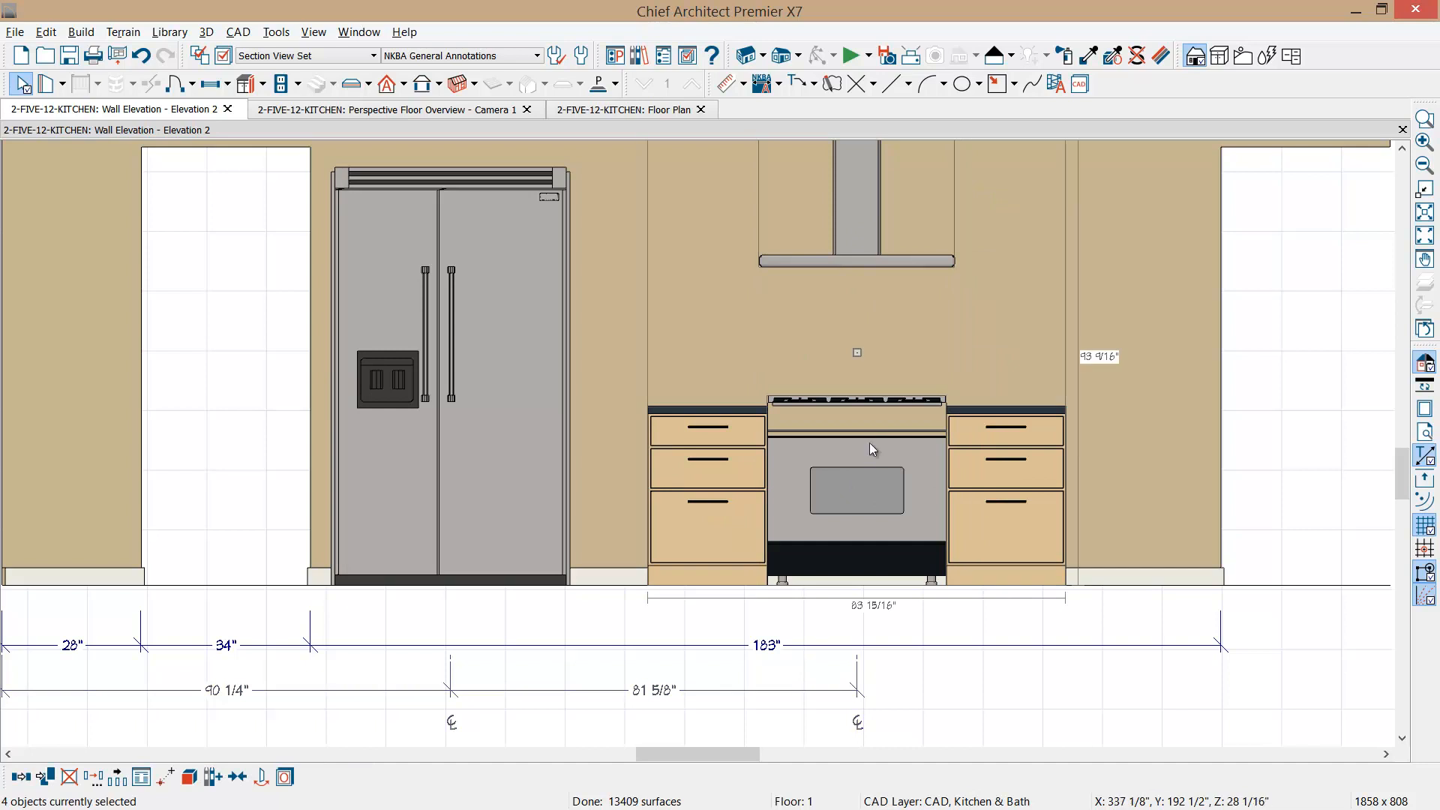
pyautogui.moveTo(856, 352); pyautogui.dragTo(723, 357)
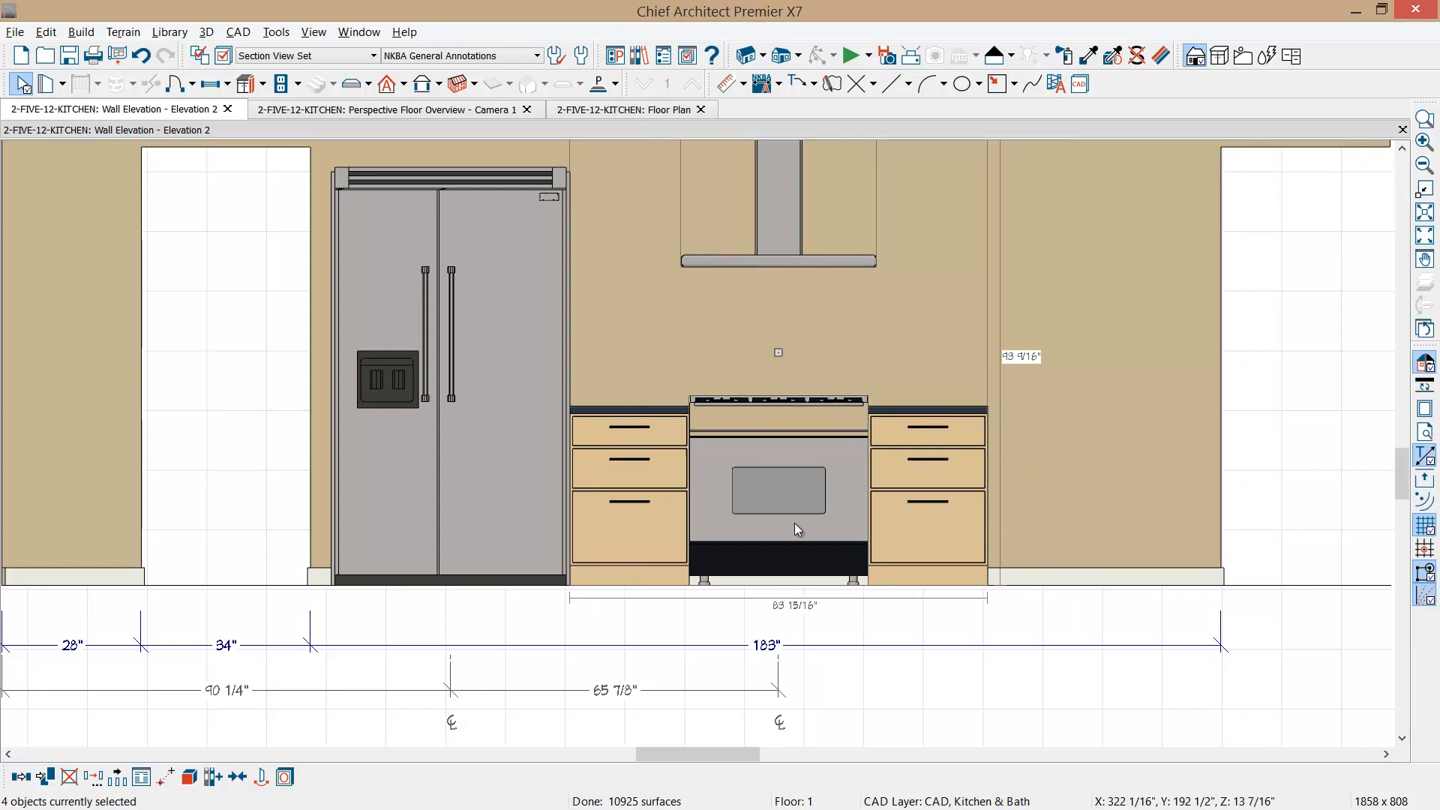
# - Move the refrigerator, both partitions, hood, range and drawer cabinets together, setting the gap between the 34" opening and the outer partition to 0
pyautogui.keyDown('shift'); pyautogui.click(543, 359); pyautogui.keyUp('shift')
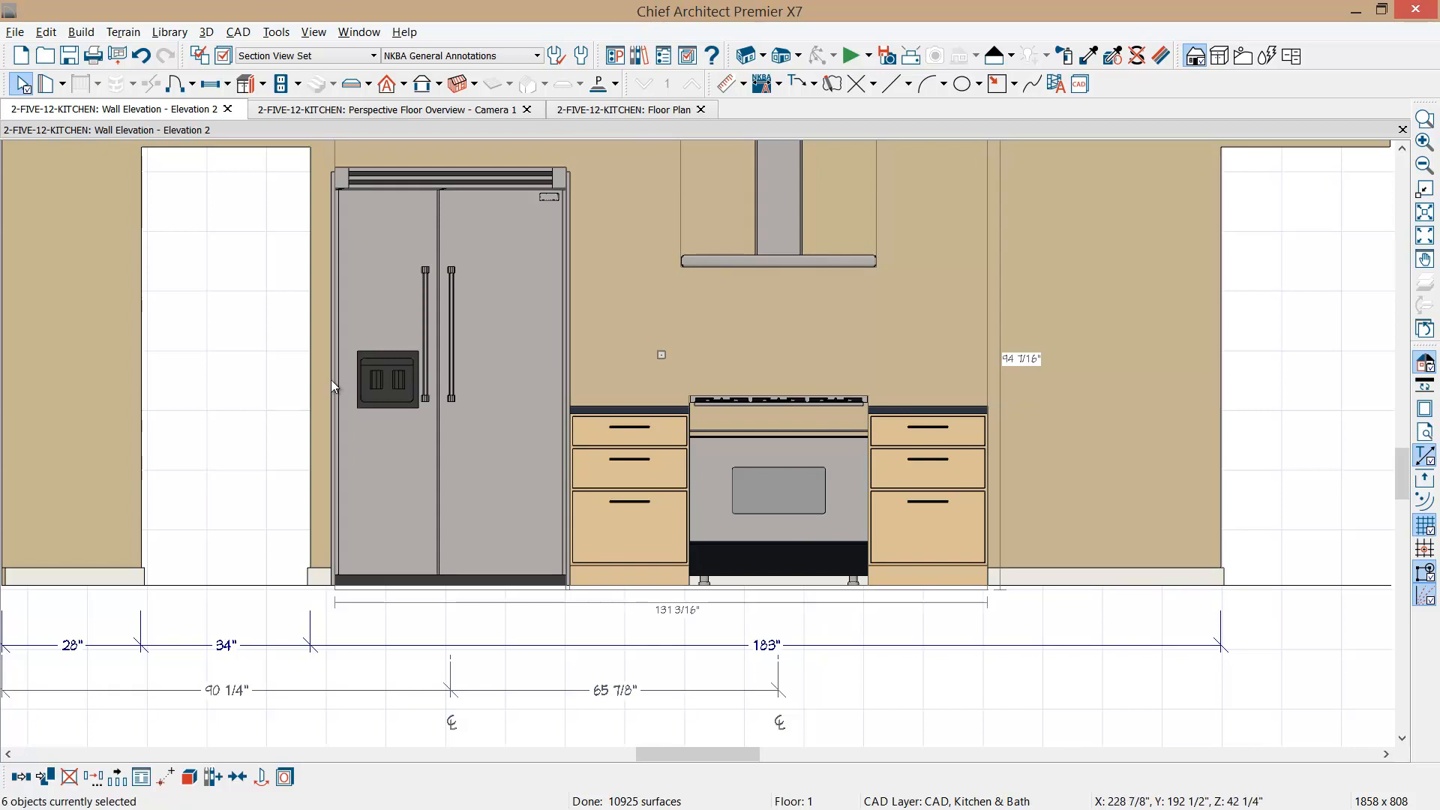
pyautogui.scroll(-1, 327, 483)
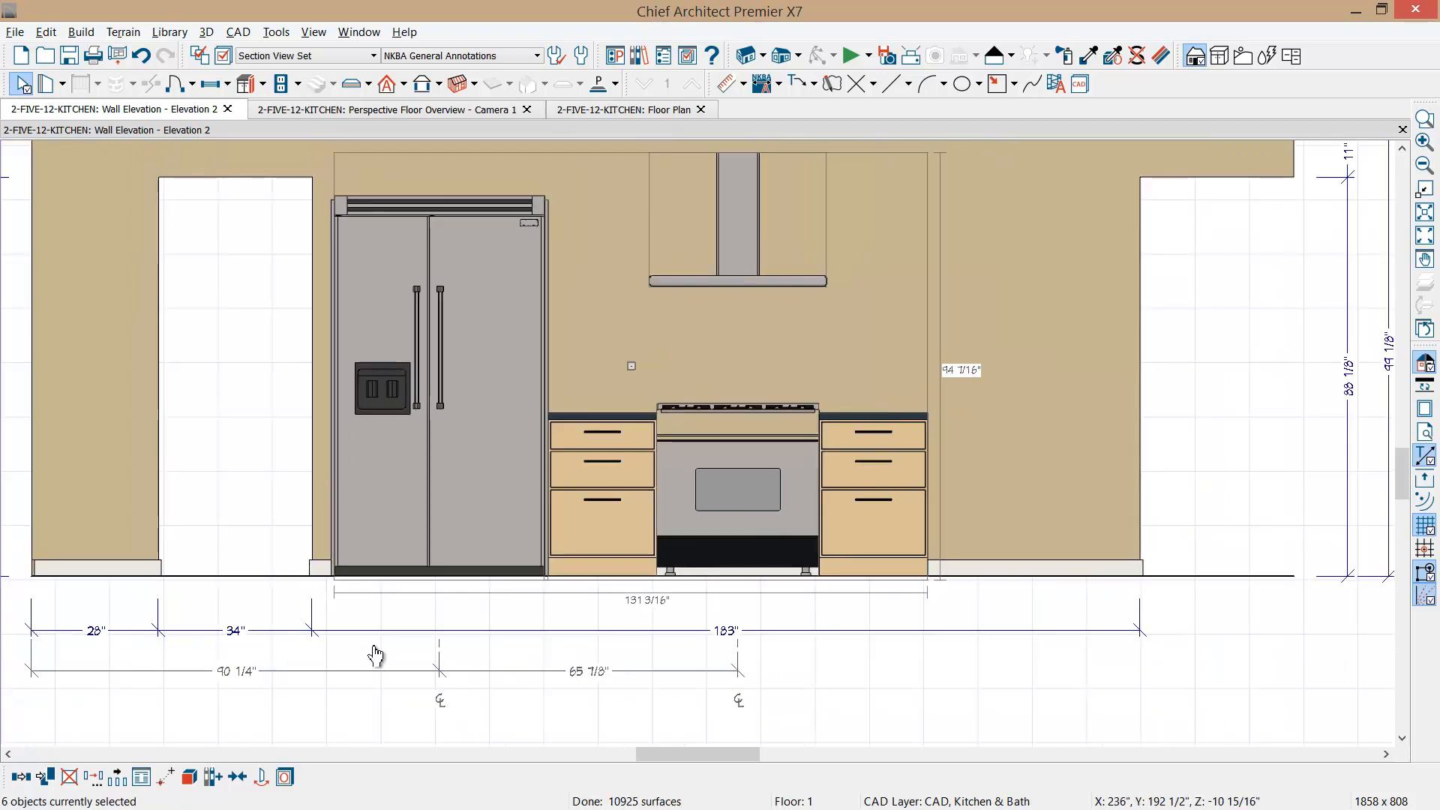
pyautogui.click(778, 87)
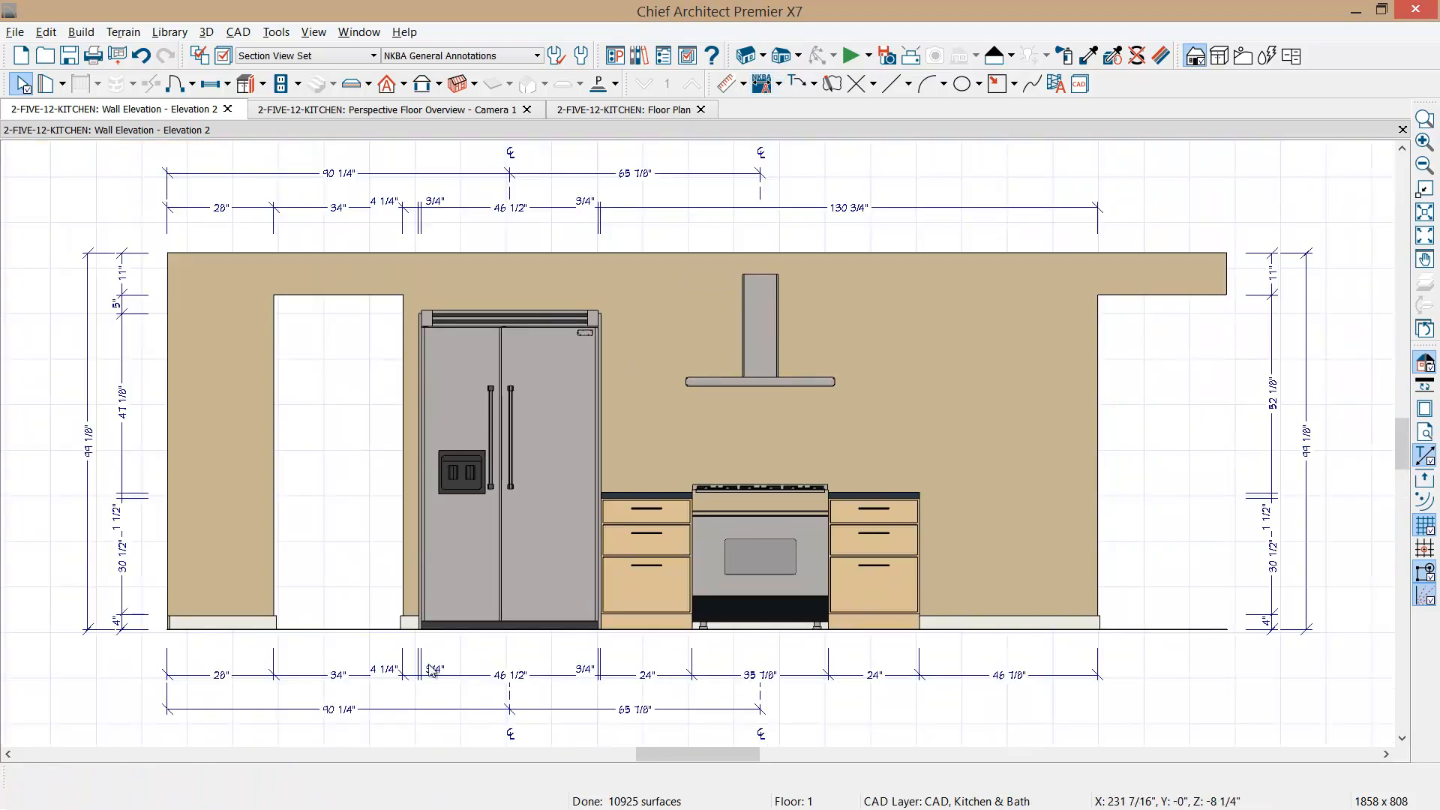
pyautogui.scroll(1, 501, 634)
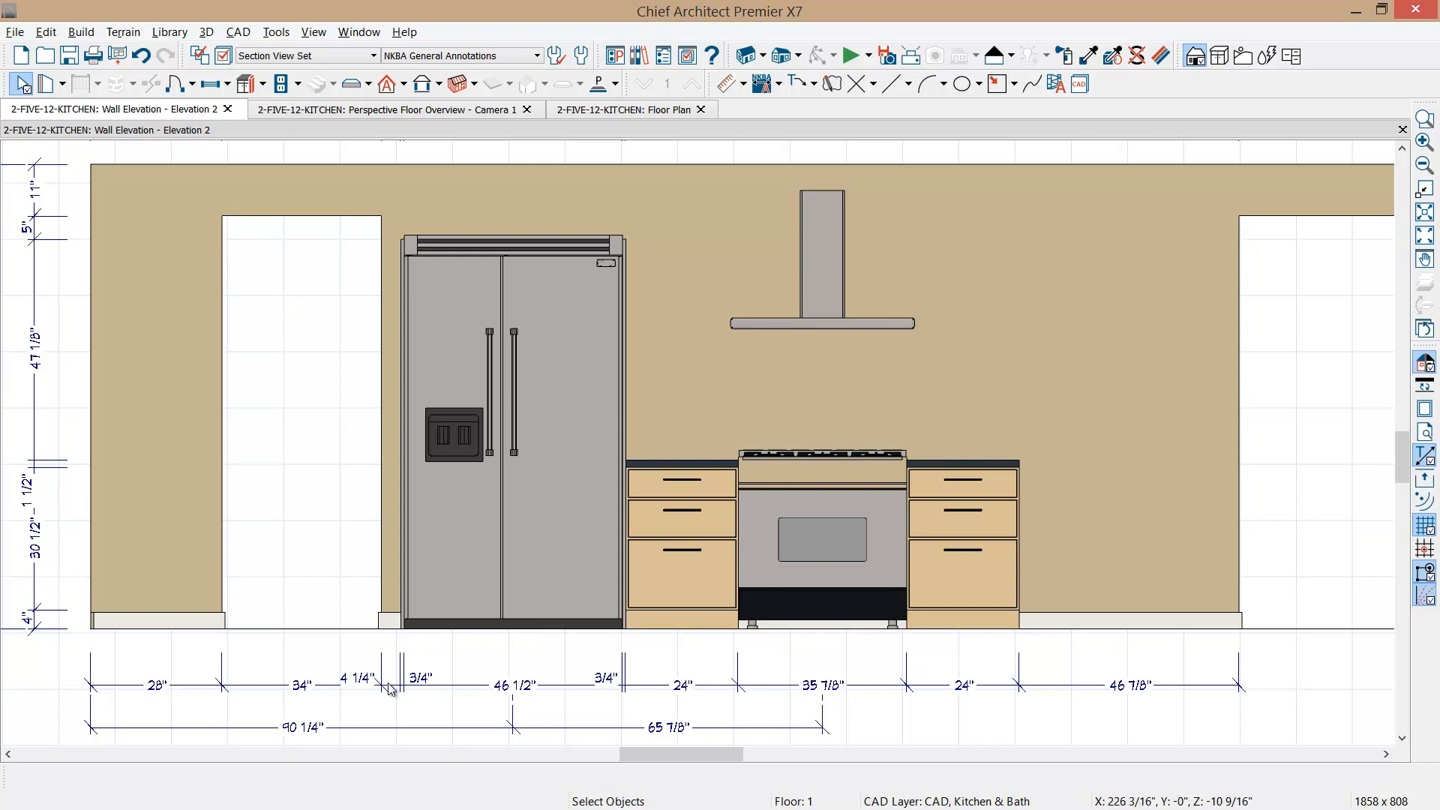
pyautogui.hotkey('ctrl', 'a')
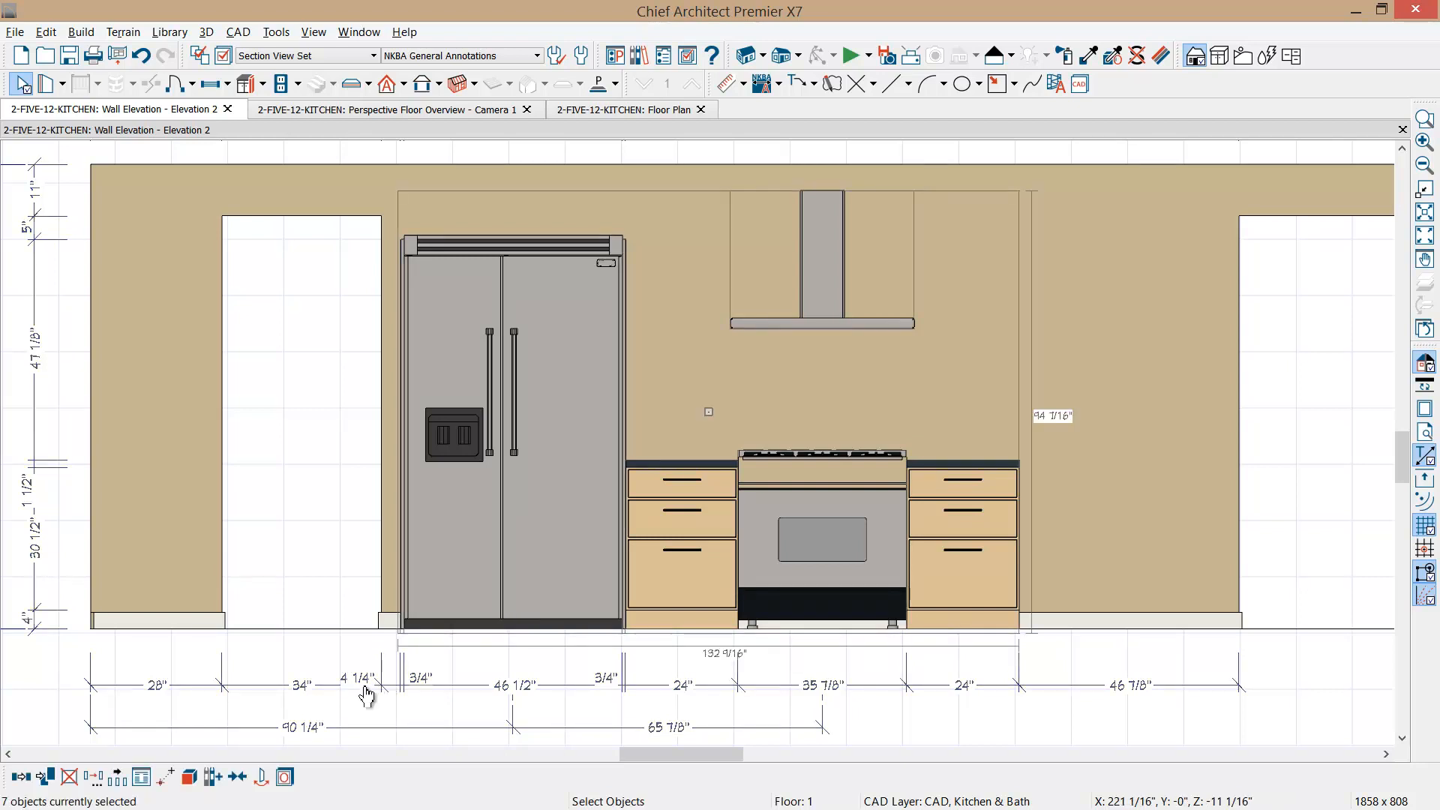
pyautogui.click(366, 694)
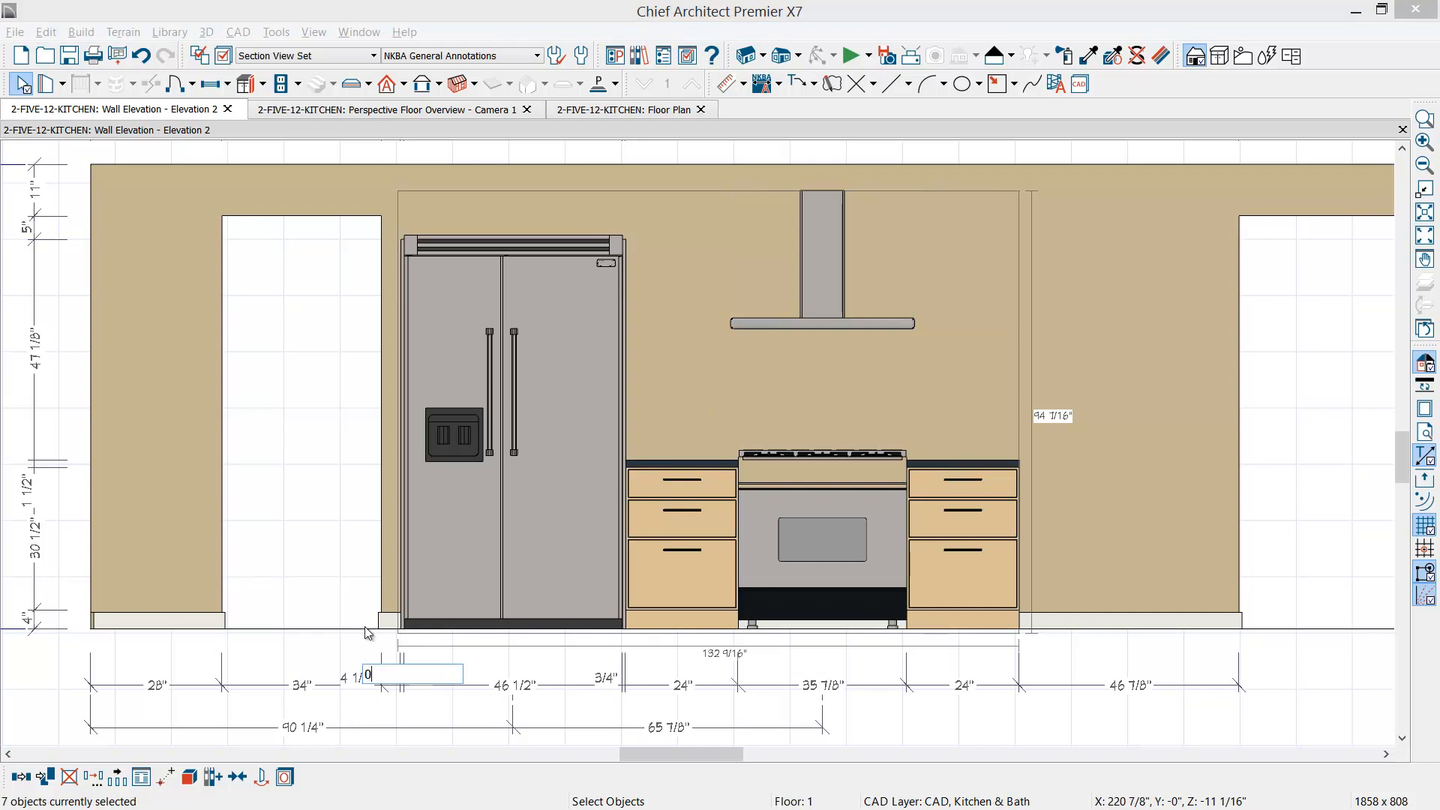
pyautogui.write('3/4')
pyautogui.press('Return')
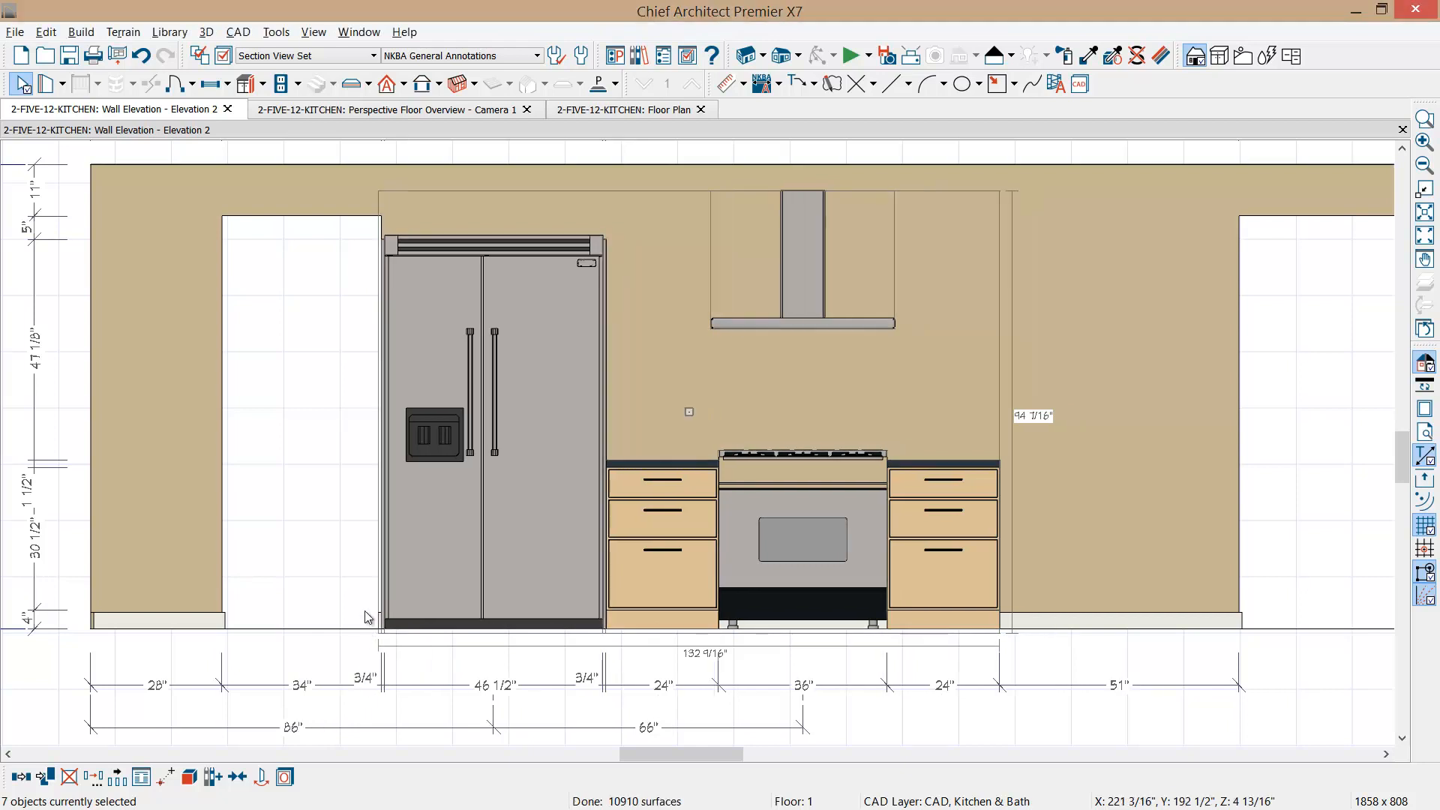
pyautogui.press('Escape')
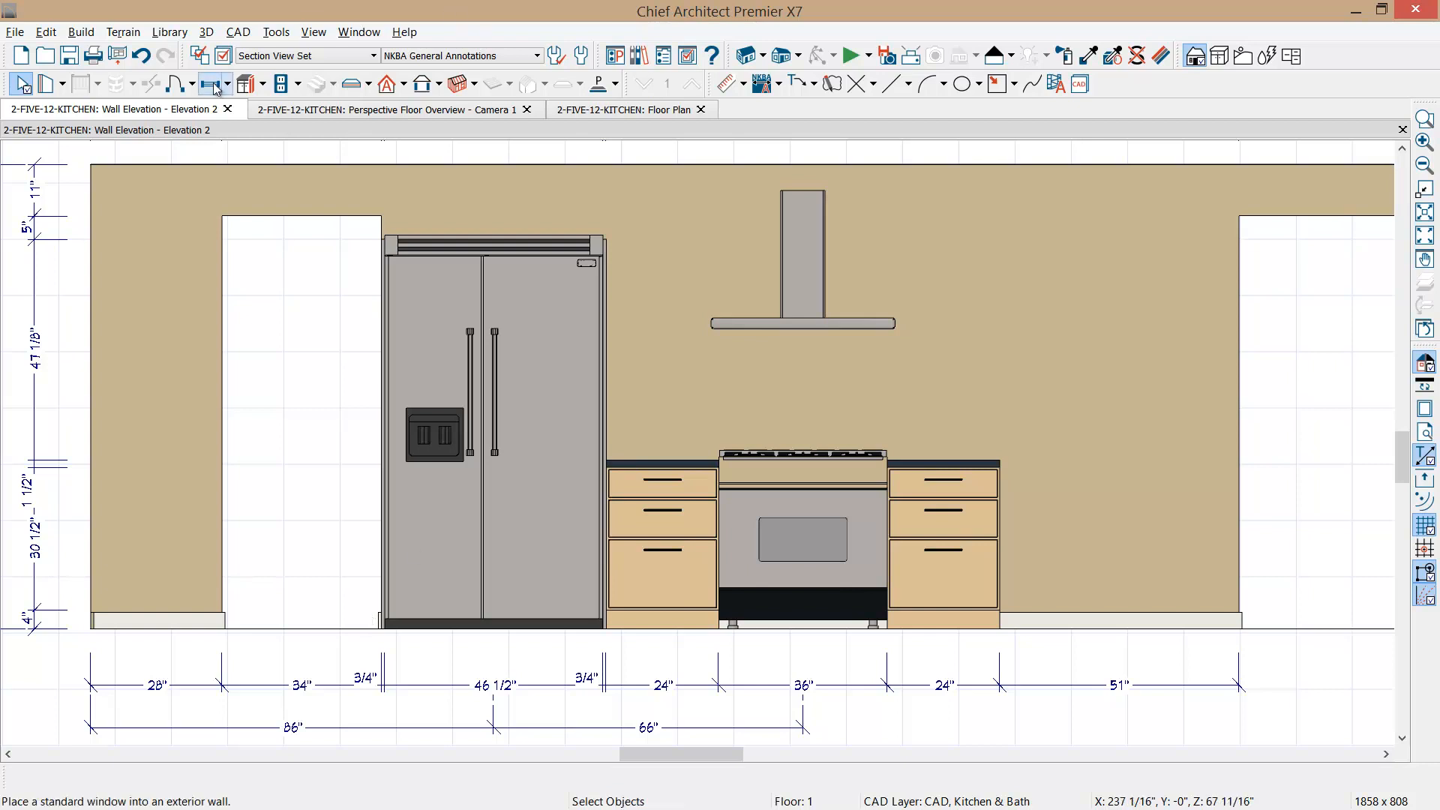
# - Place a base cabinet against the free side of the drawer cabinet beyond the range and resize it to 18" wide
pyautogui.click(262, 84)
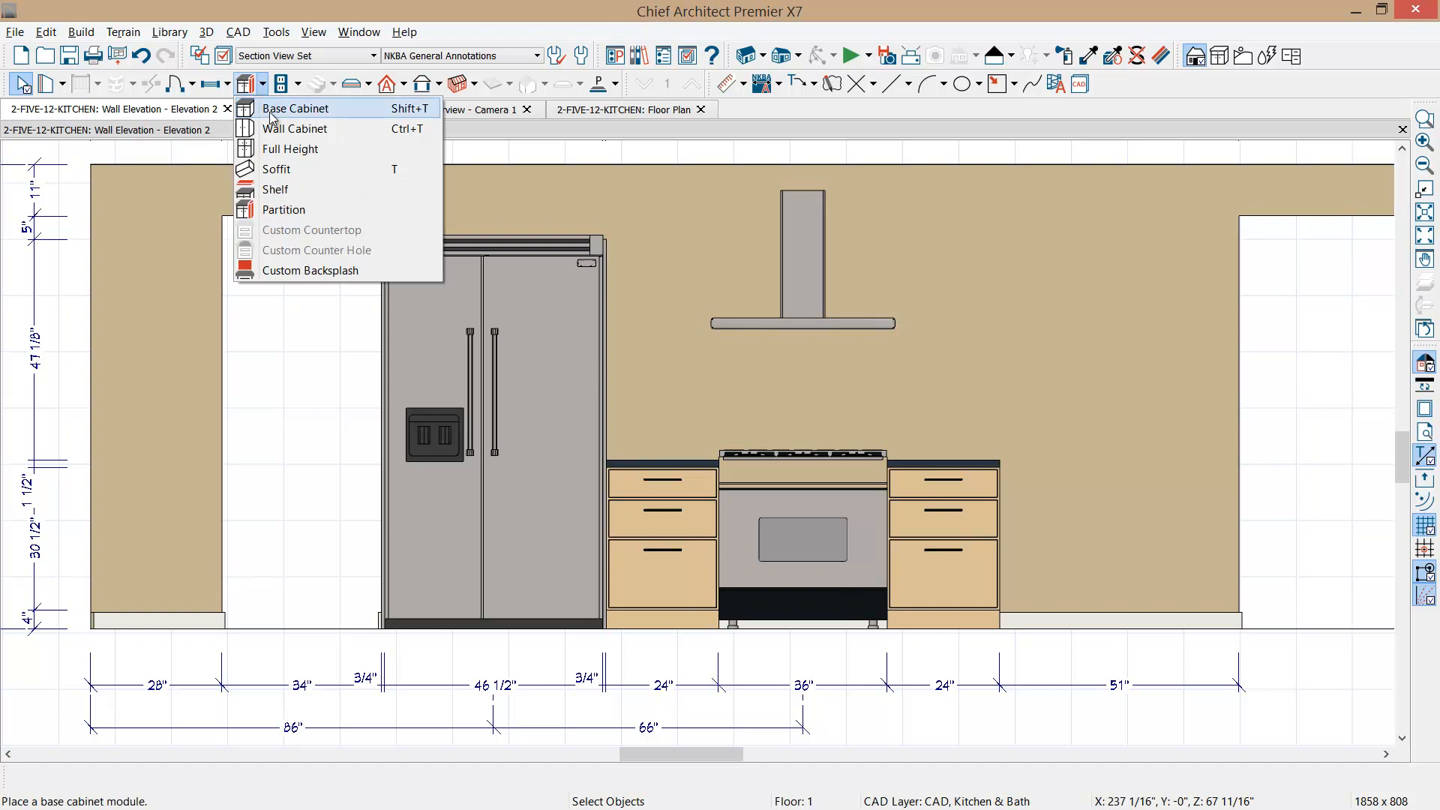
pyautogui.click(270, 109)
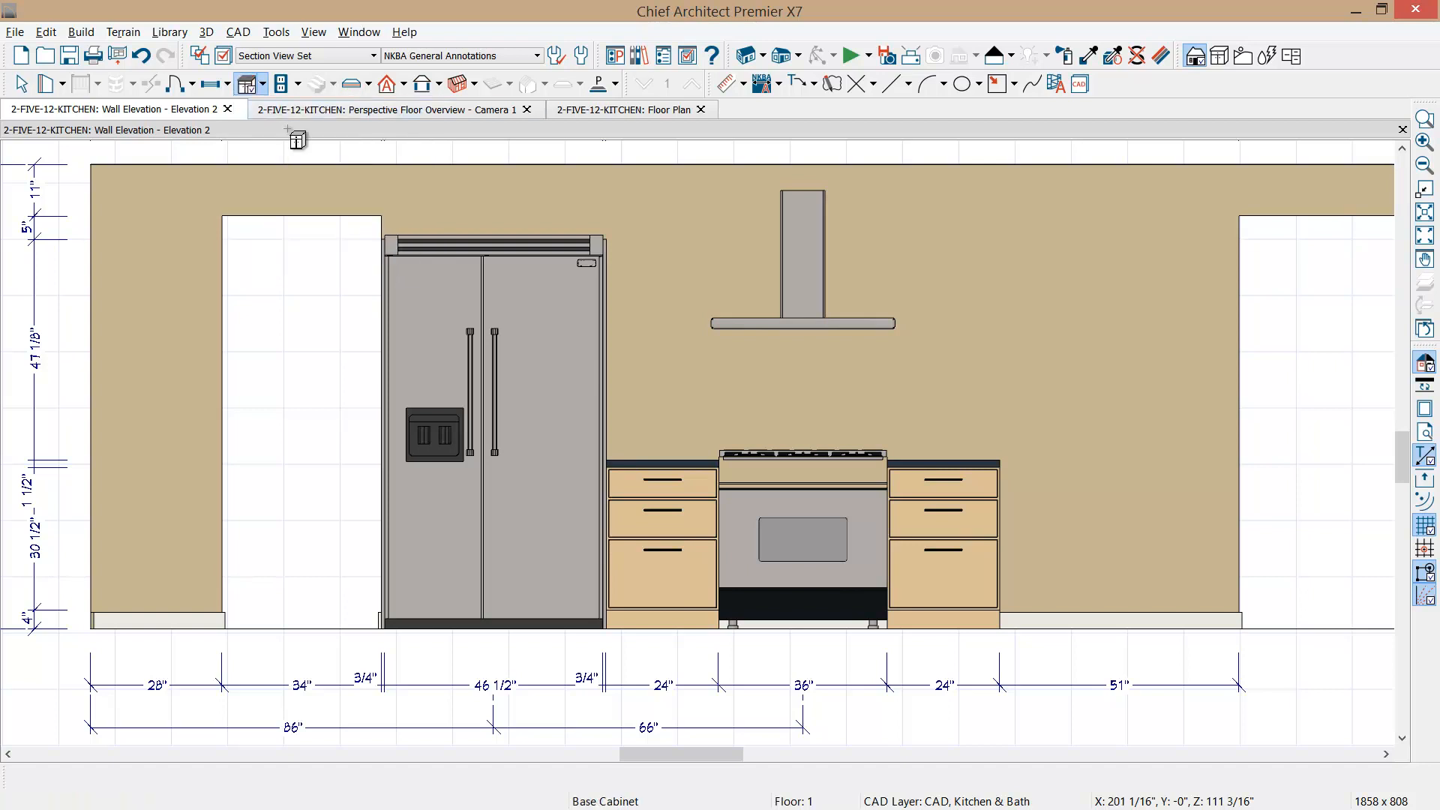
pyautogui.click(1032, 546)
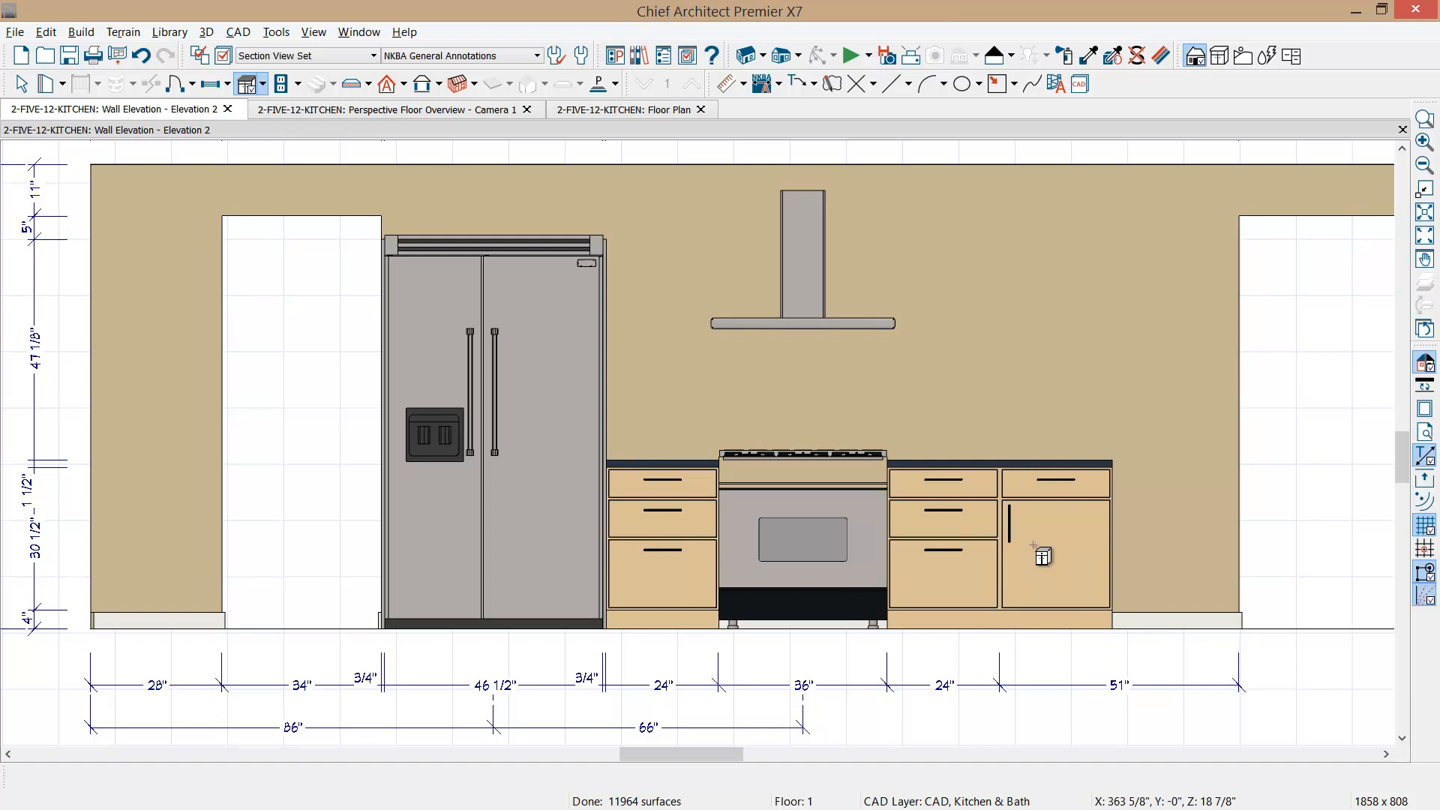
pyautogui.click(1046, 544)
pyautogui.moveTo(1110, 545); pyautogui.dragTo(1087, 551)
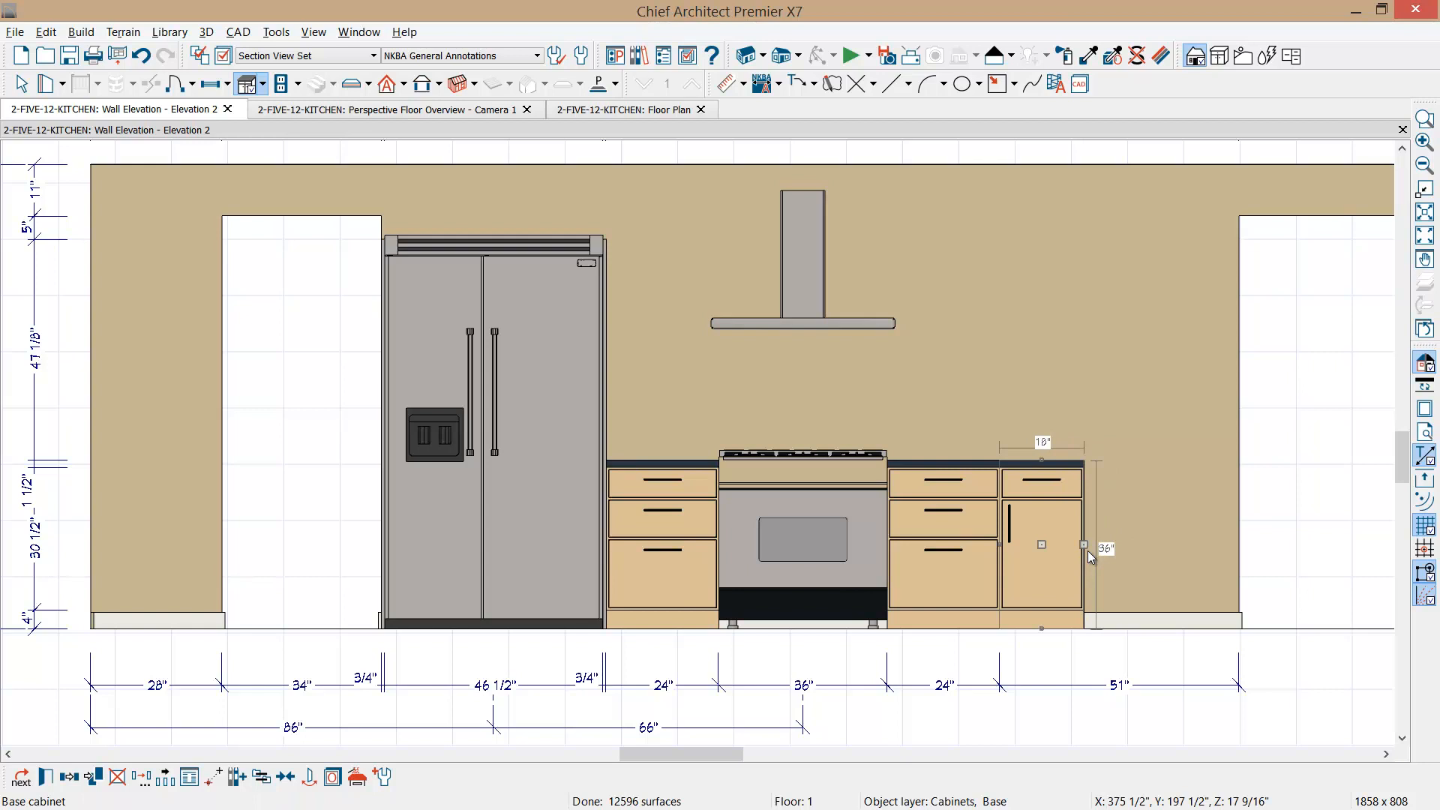
# - Delete the drawer from the 18" base cabinet's front, leaving one full-height Auto Right Door
pyautogui.doubleClick(1041, 553)
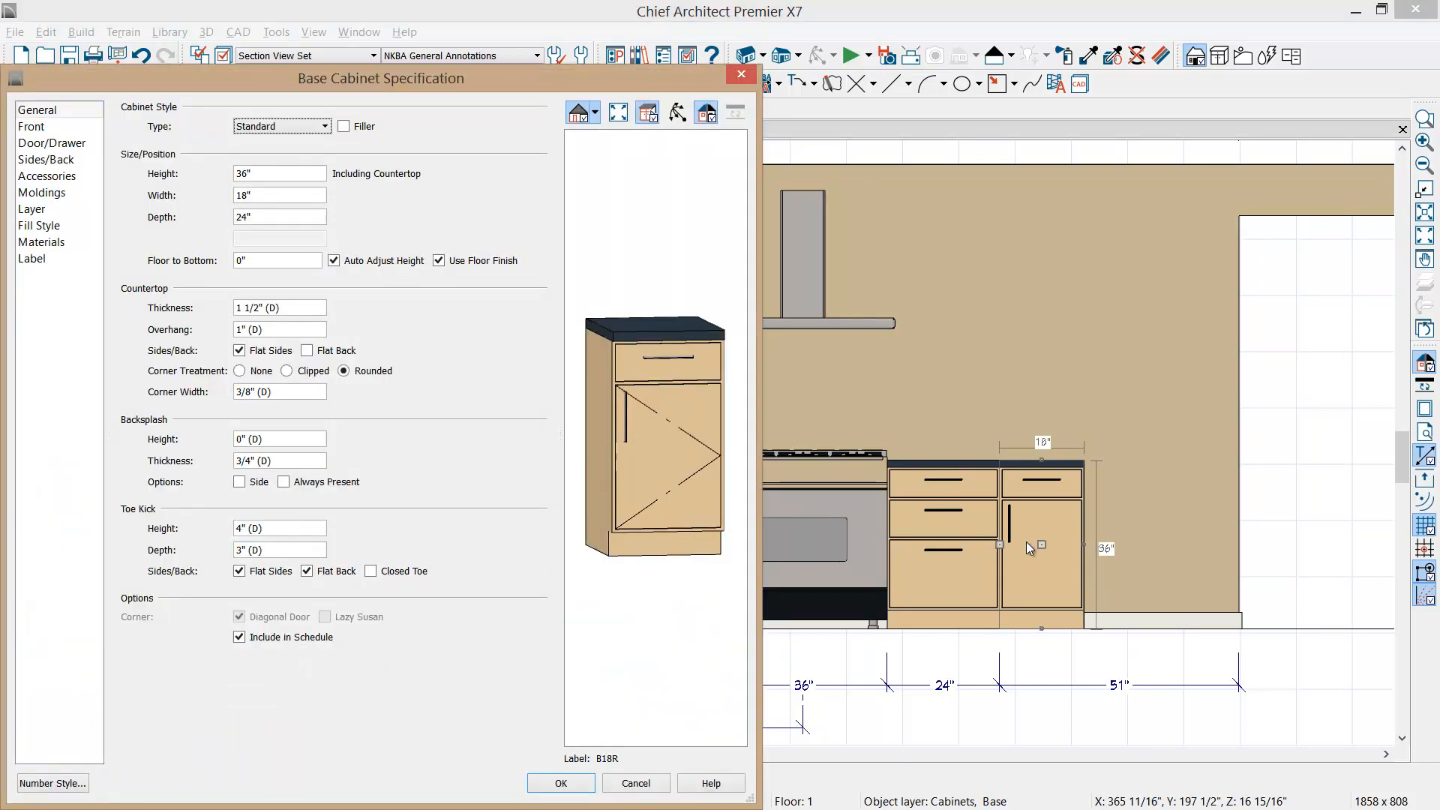
pyautogui.click(681, 364)
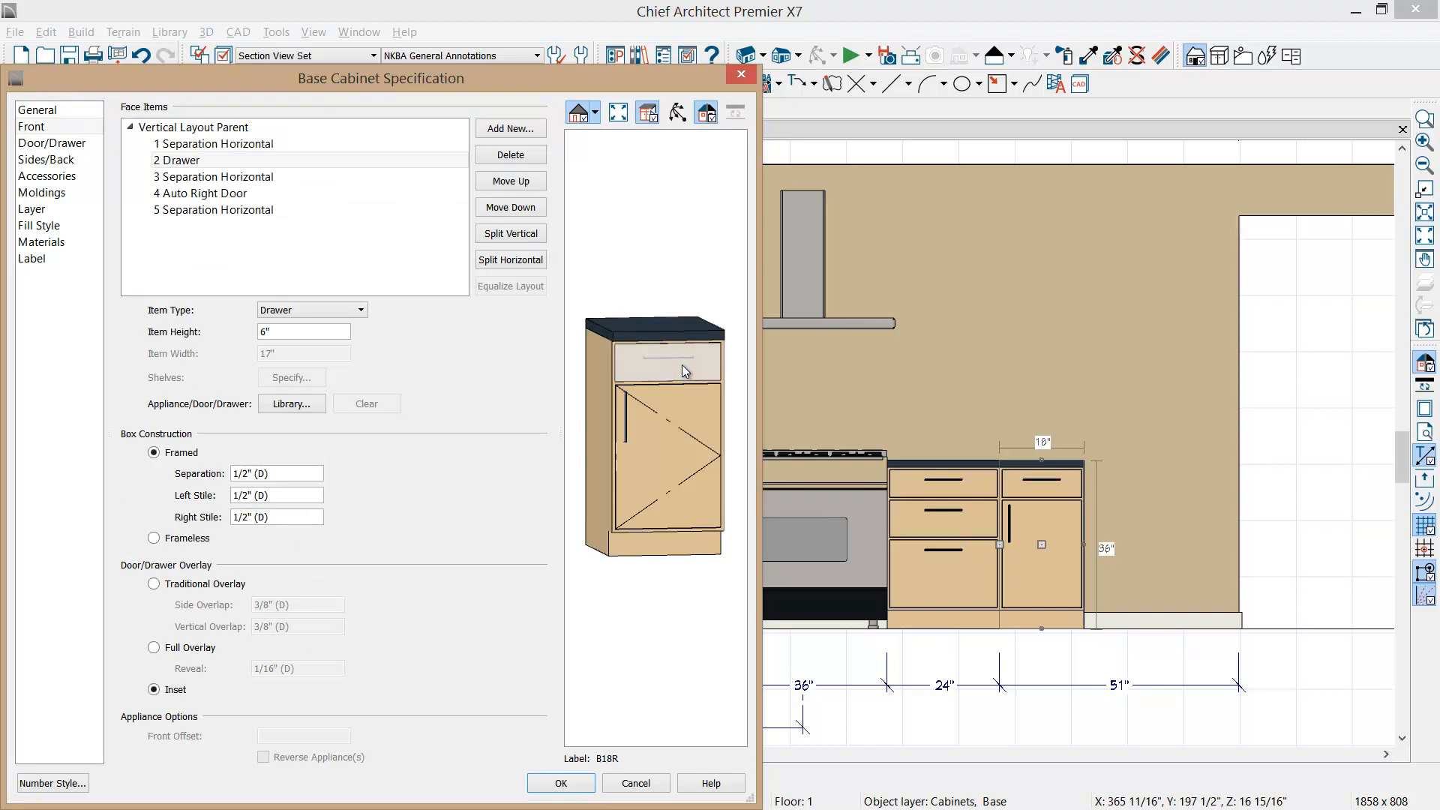
pyautogui.click(511, 154)
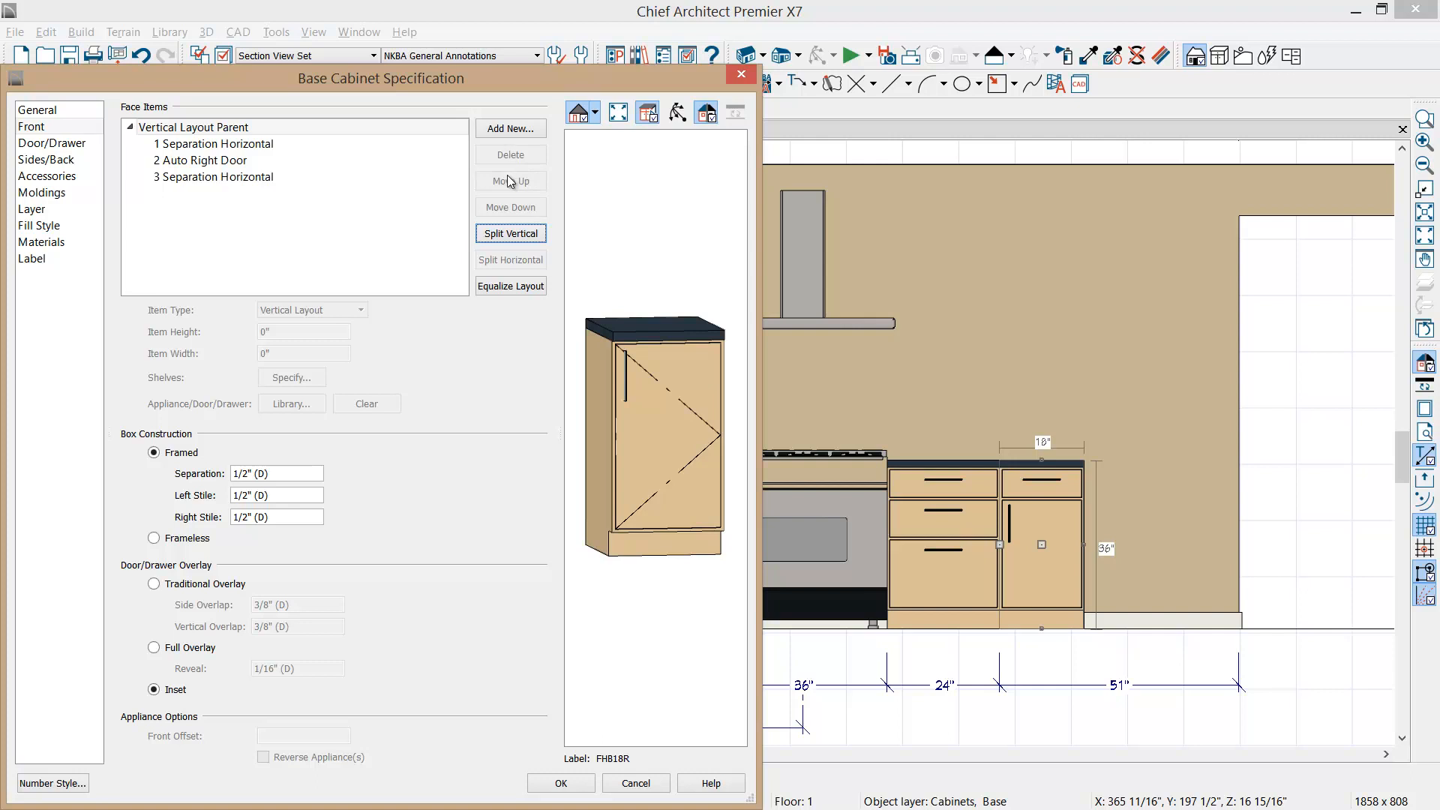
pyautogui.click(247, 160)
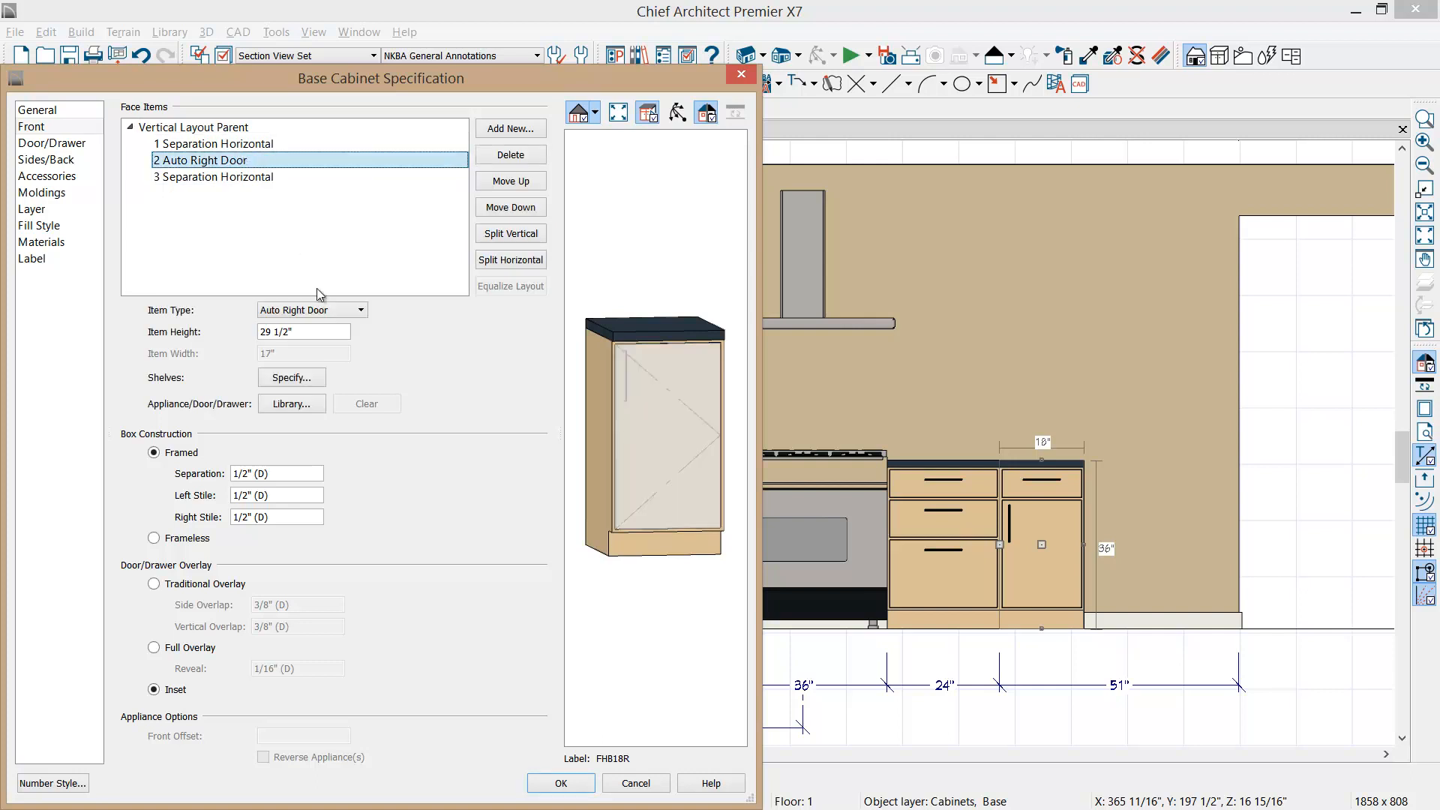
pyautogui.click(357, 312)
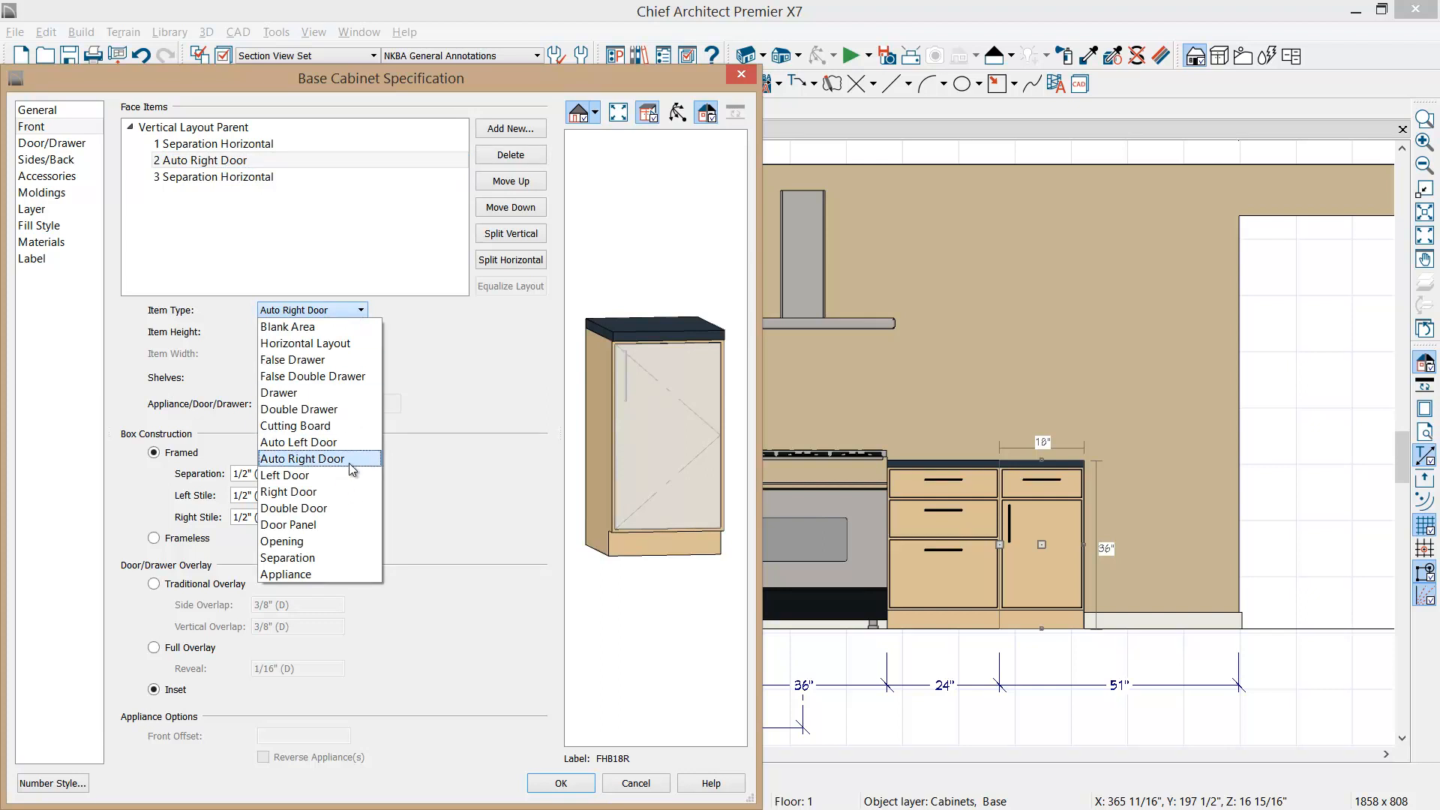
pyautogui.click(561, 783)
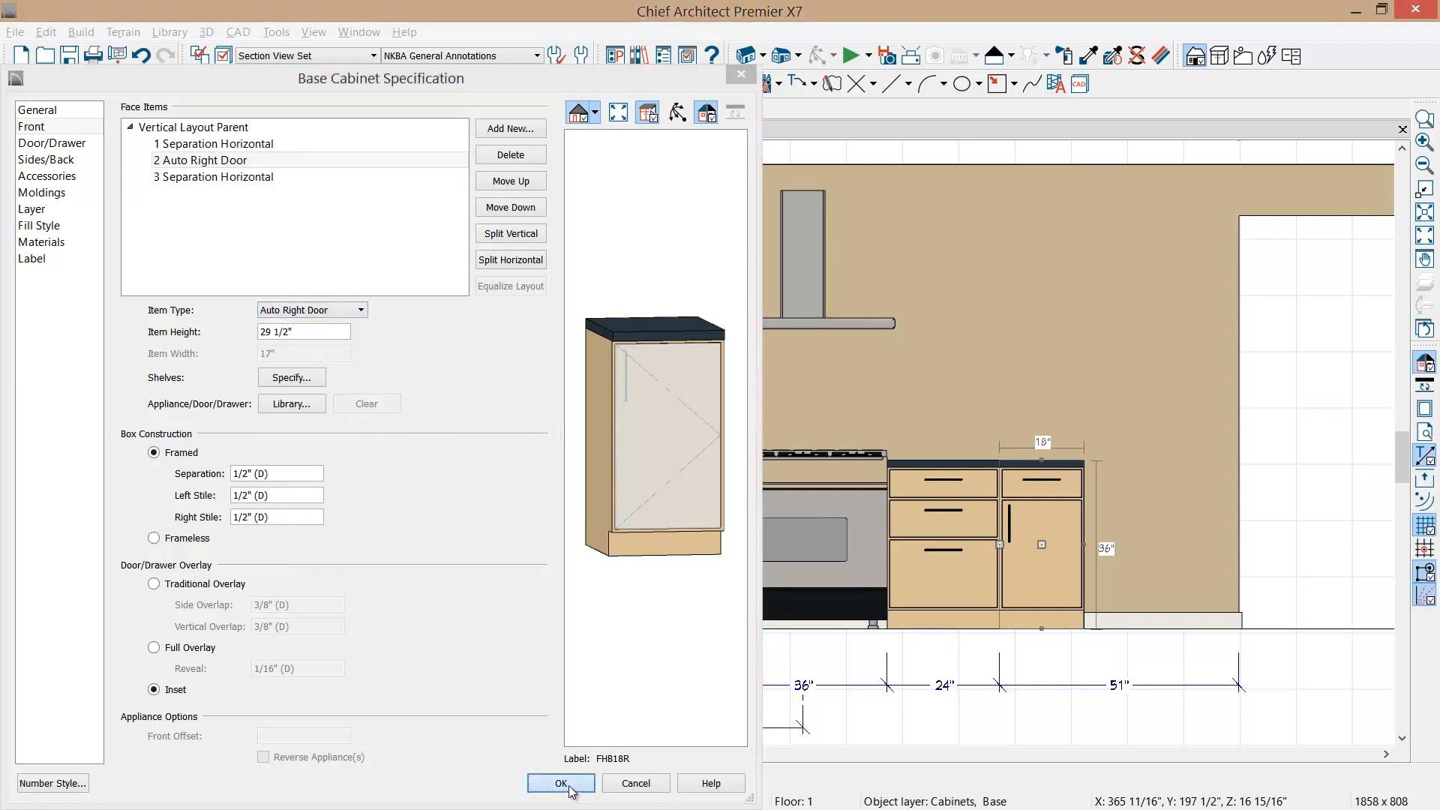
pyautogui.click(560, 783)
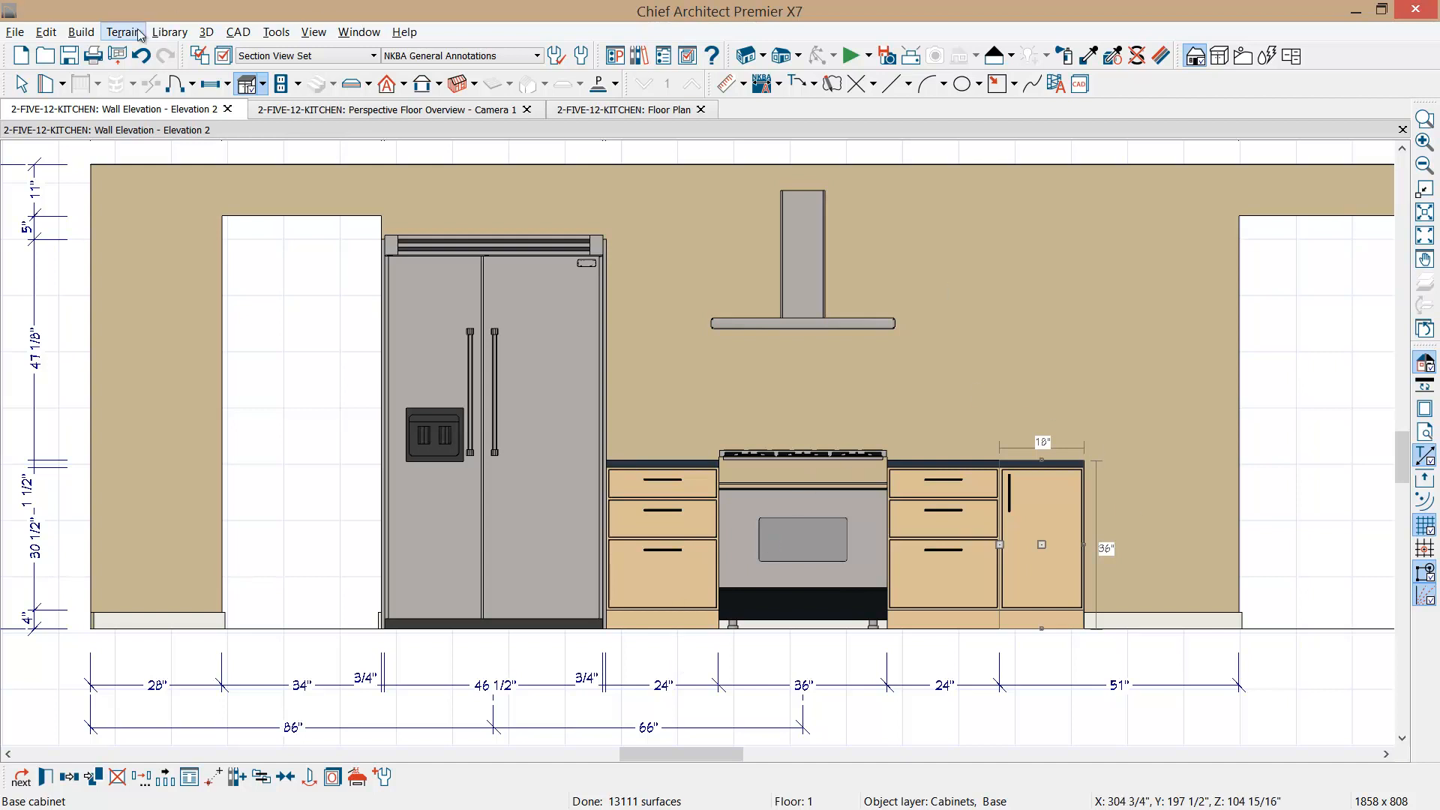
# - Place another base cabinet against the free side of the 18" cabinet and set its width to 30"
pyautogui.click(248, 85)
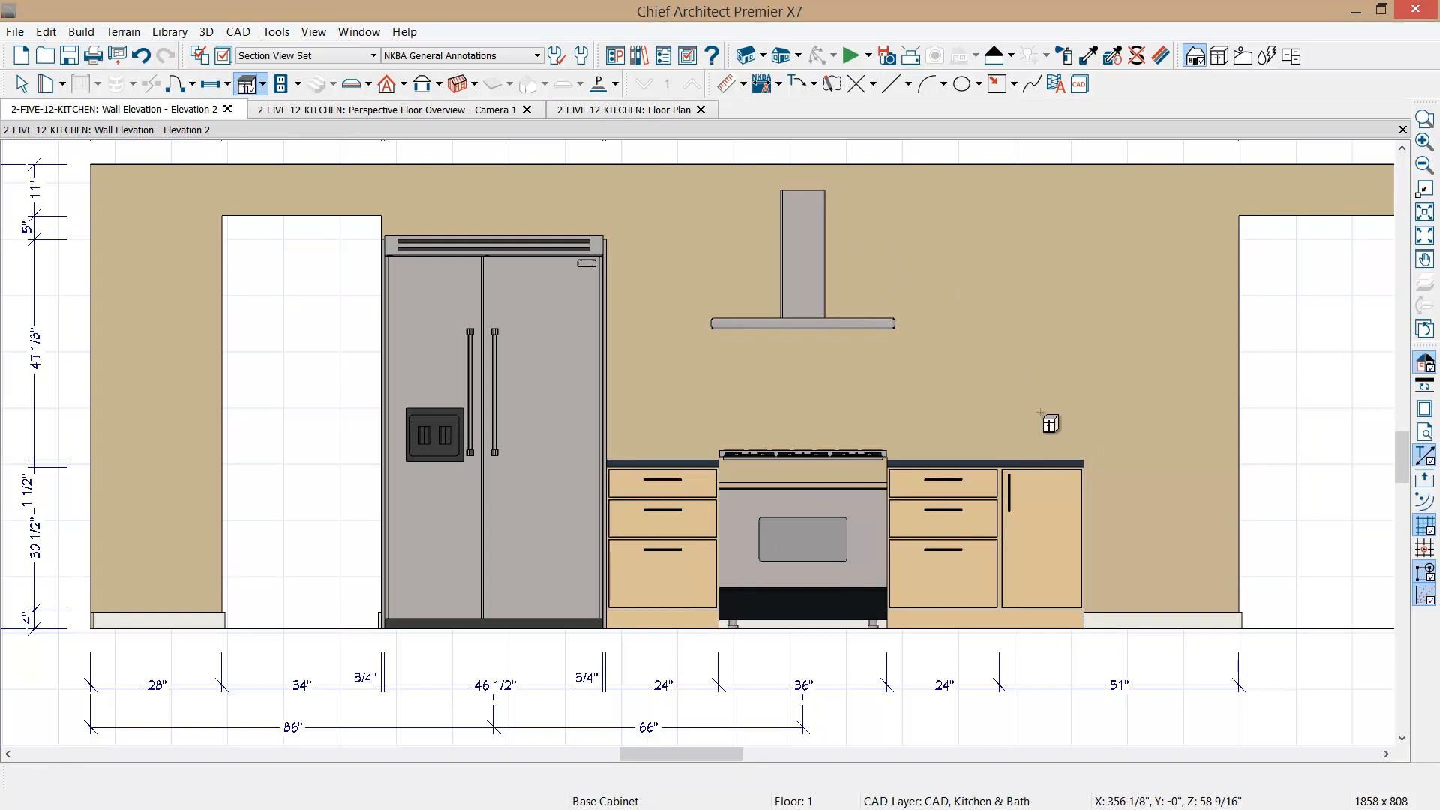
pyautogui.click(1107, 507)
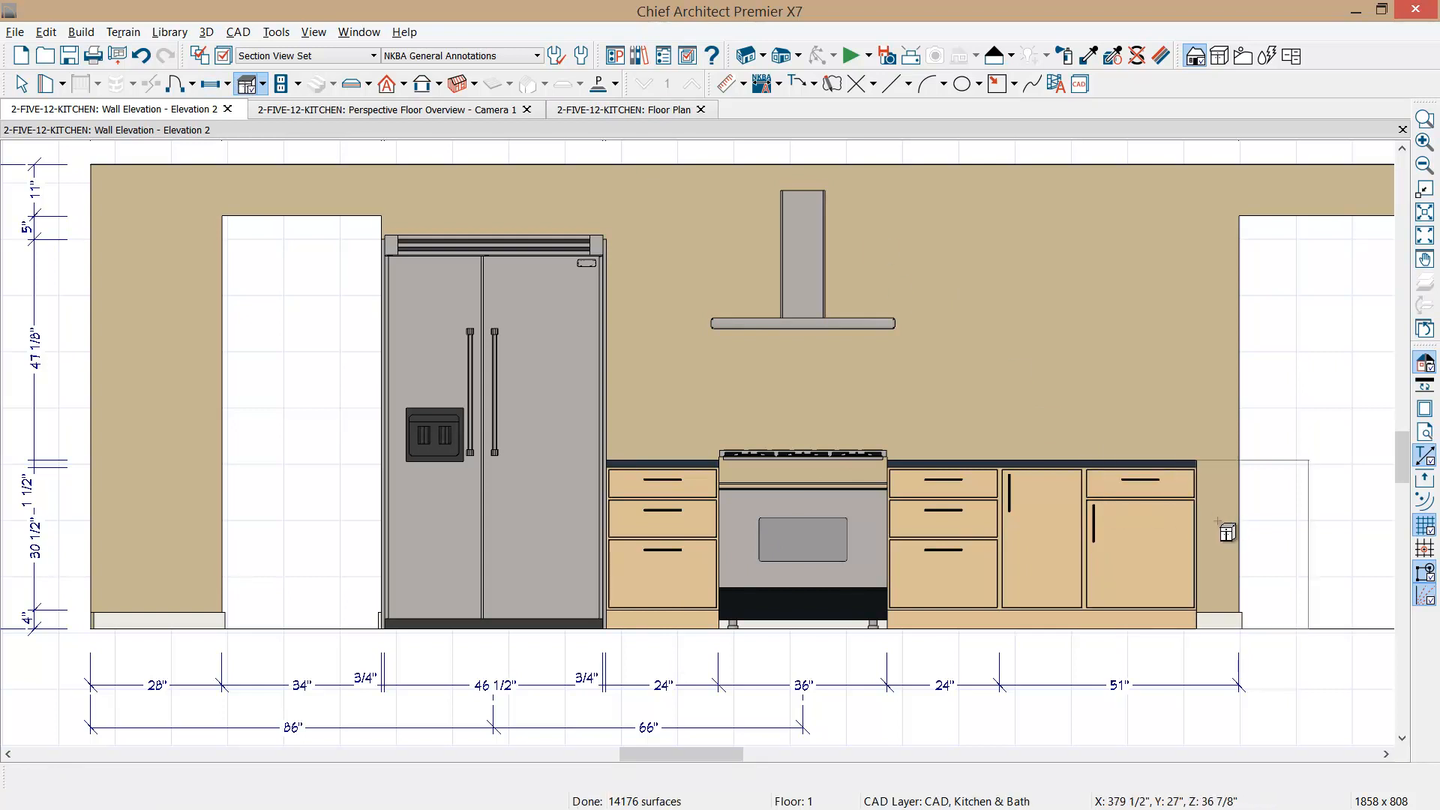
pyautogui.moveTo(1196, 544); pyautogui.dragTo(1213, 544)
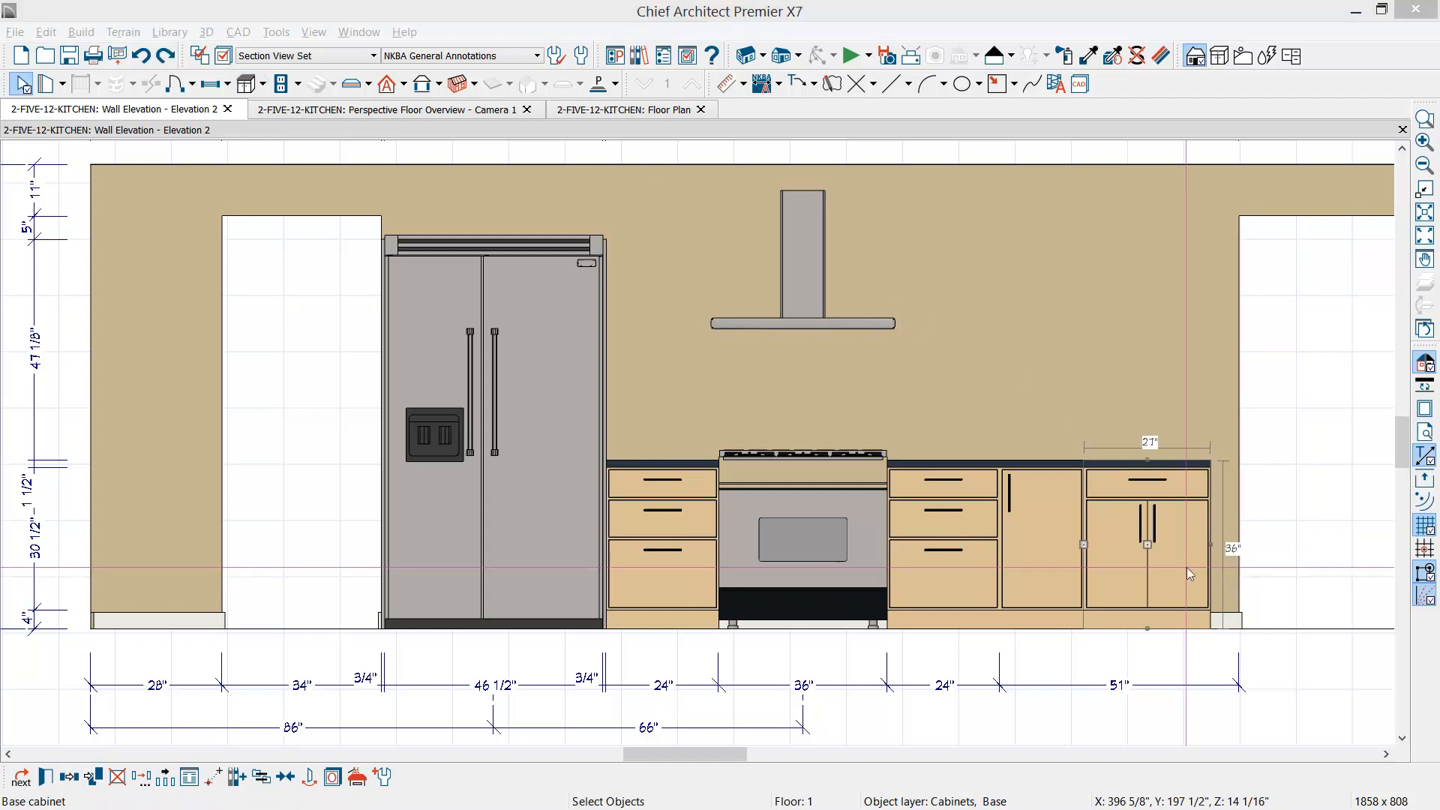
pyautogui.doubleClick(1186, 567)
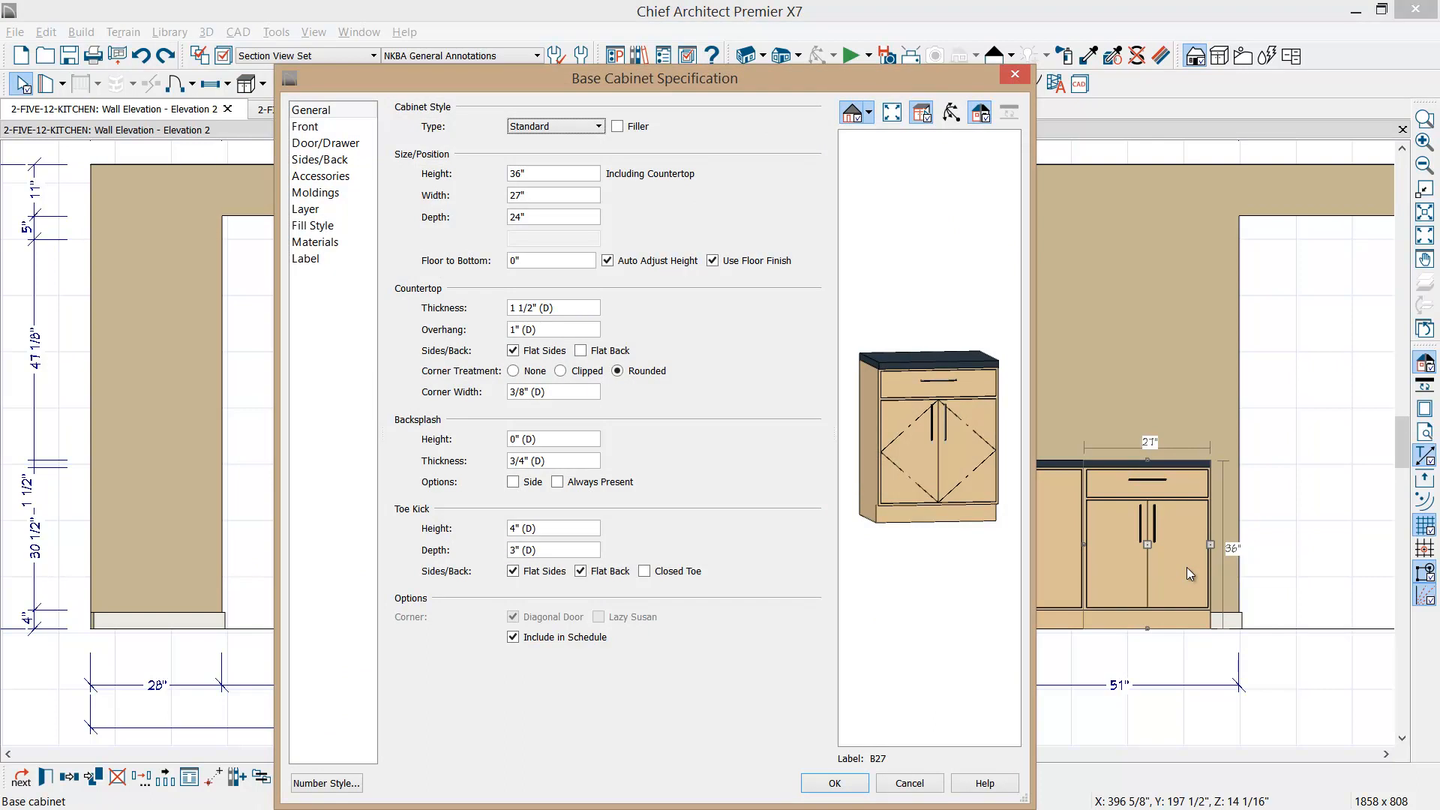
pyautogui.doubleClick(546, 196)
pyautogui.write('30')
pyautogui.press('Tab')
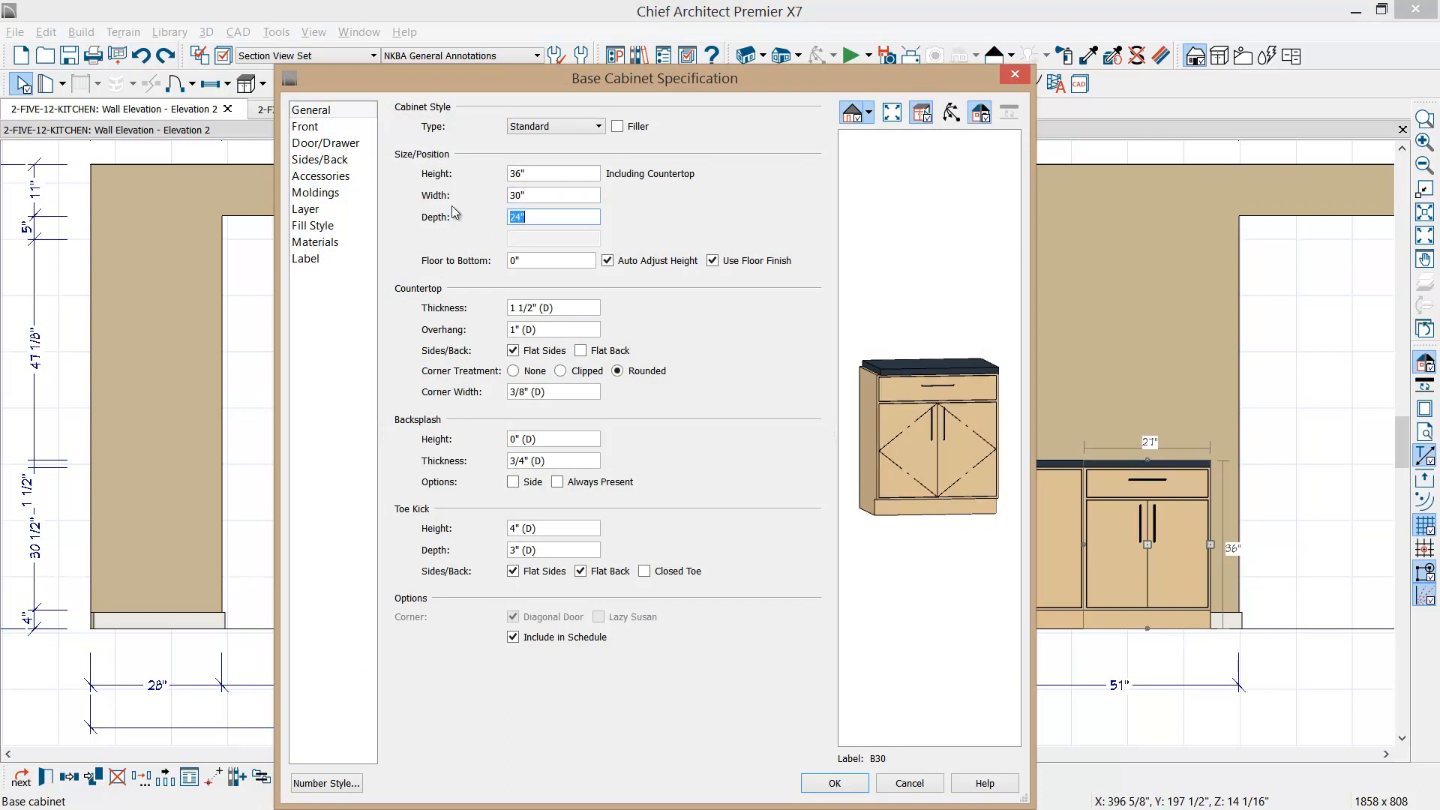
# - Change the 30" cabinet's top drawer to an Appliance item with a height of 16"
pyautogui.click(919, 392)
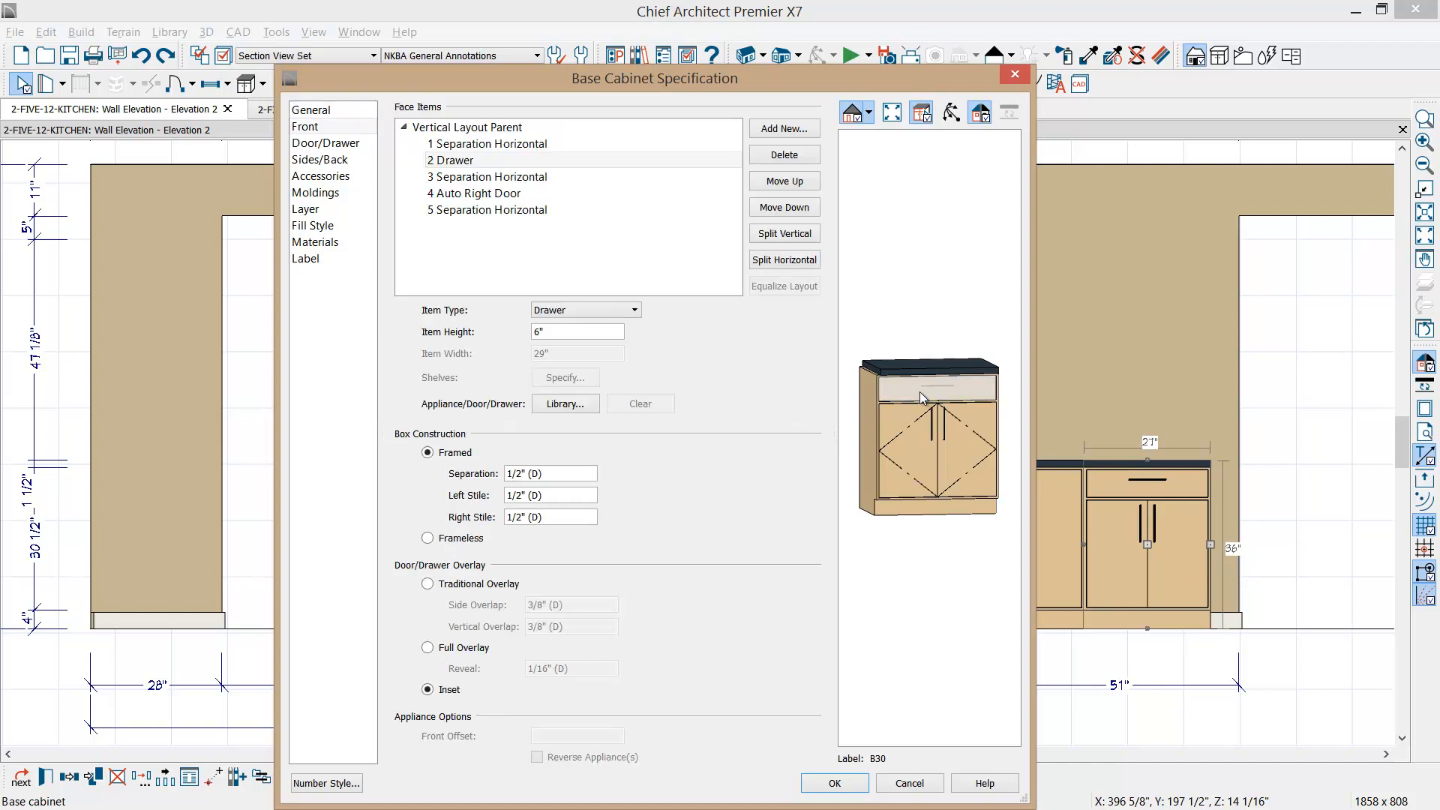
pyautogui.click(630, 310)
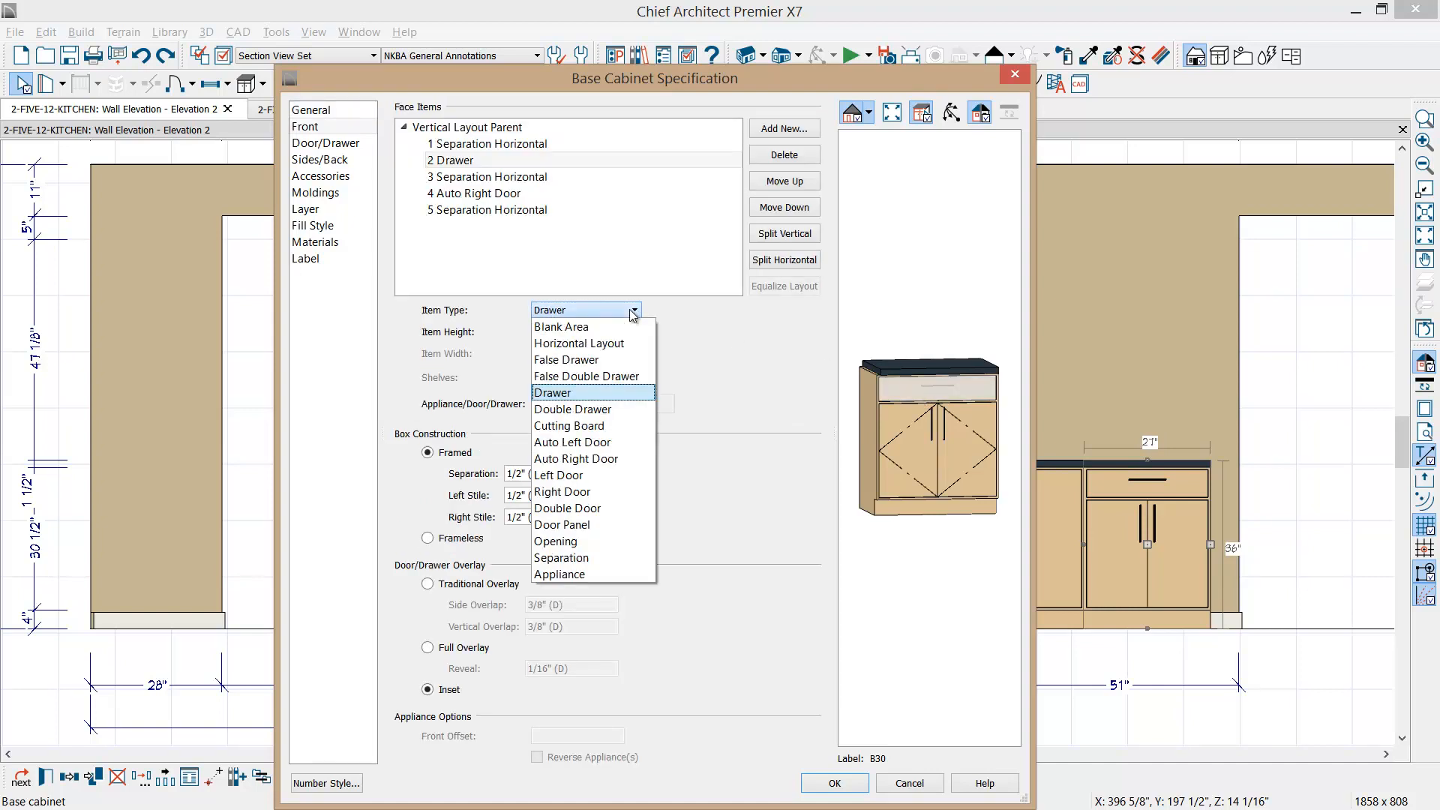
pyautogui.click(569, 575)
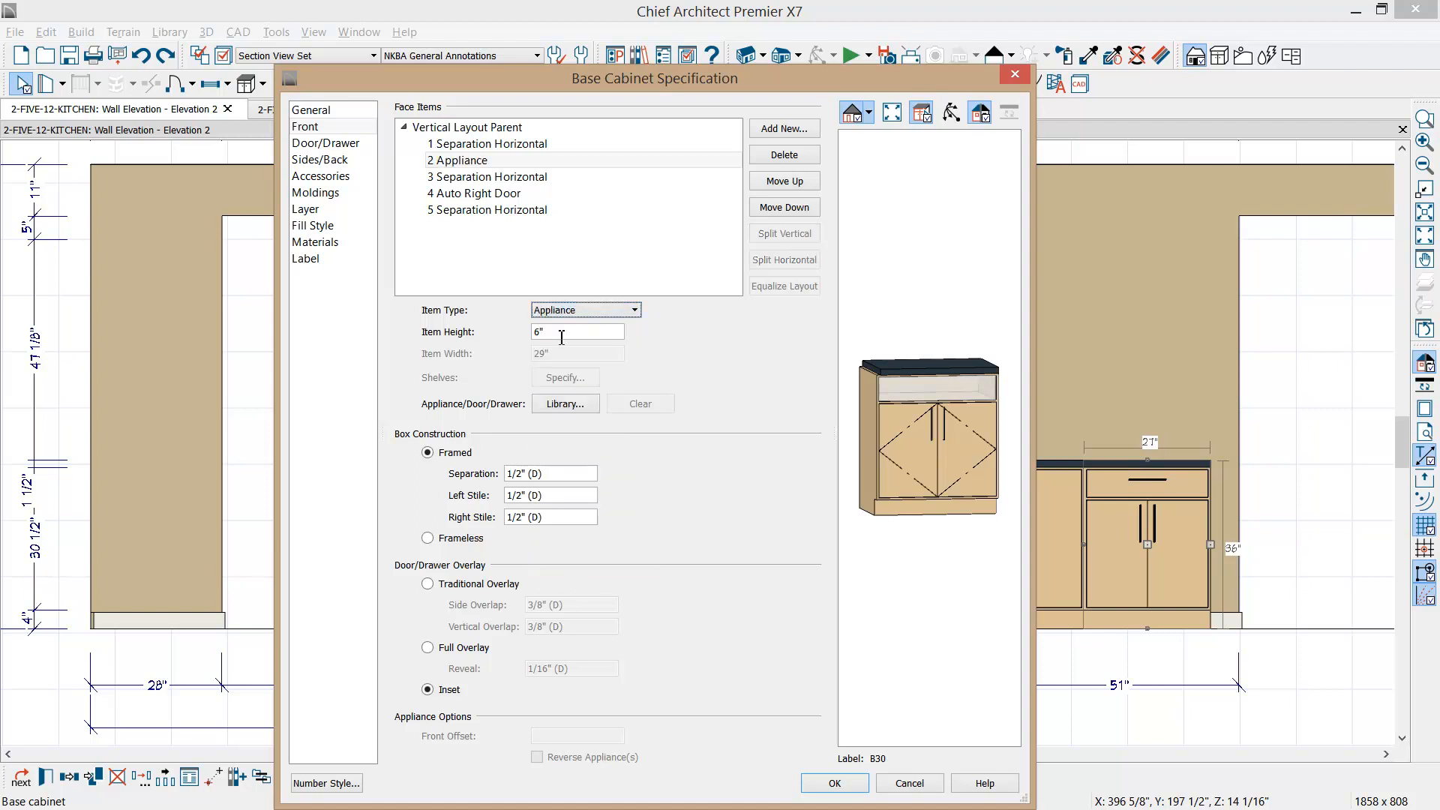
pyautogui.click(535, 334)
pyautogui.write('1')
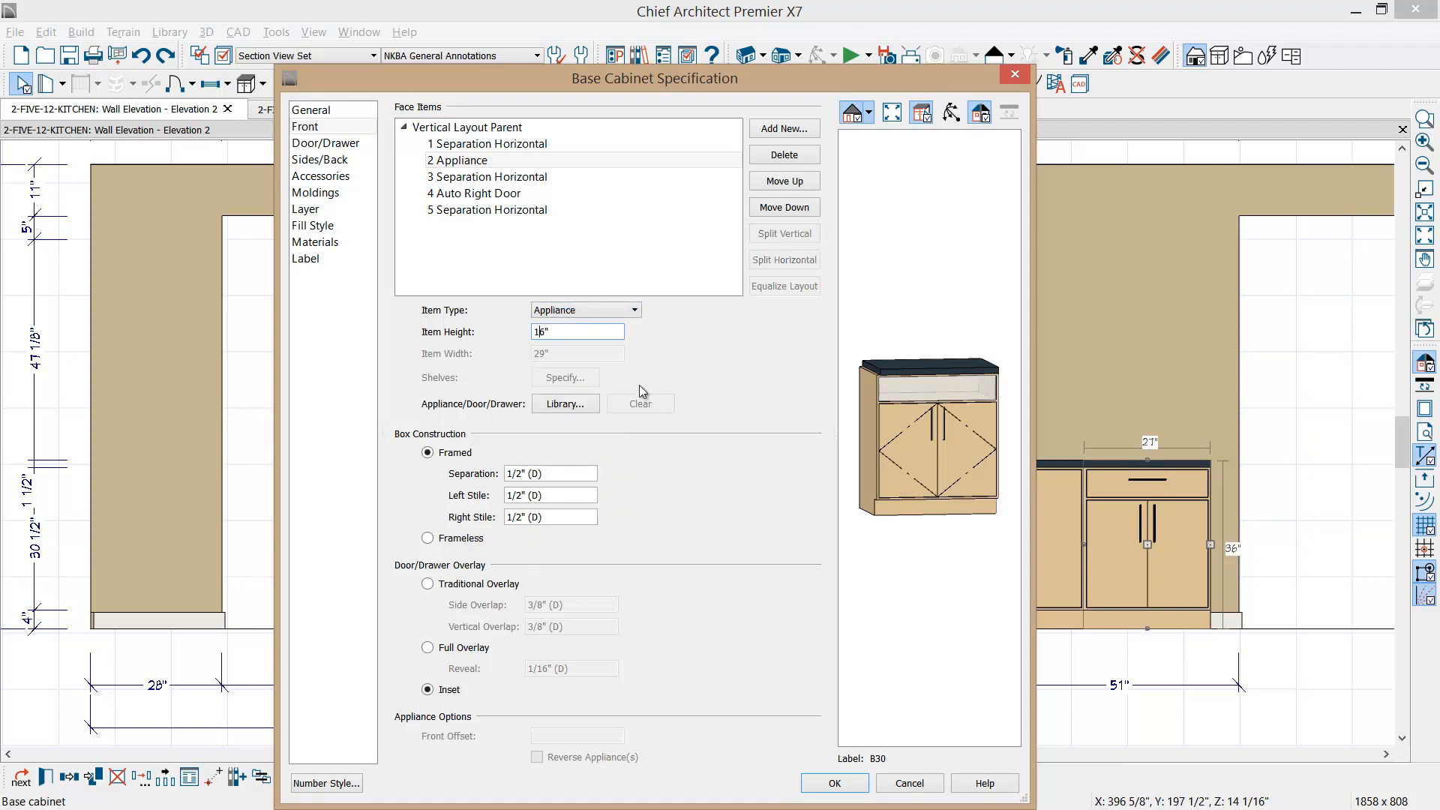
# - Assign the Jenn-Air built-in microwave oven JMC2430WS from the manufacturer catalogs to the 30" cabinet's Appliance item
pyautogui.click(582, 409)
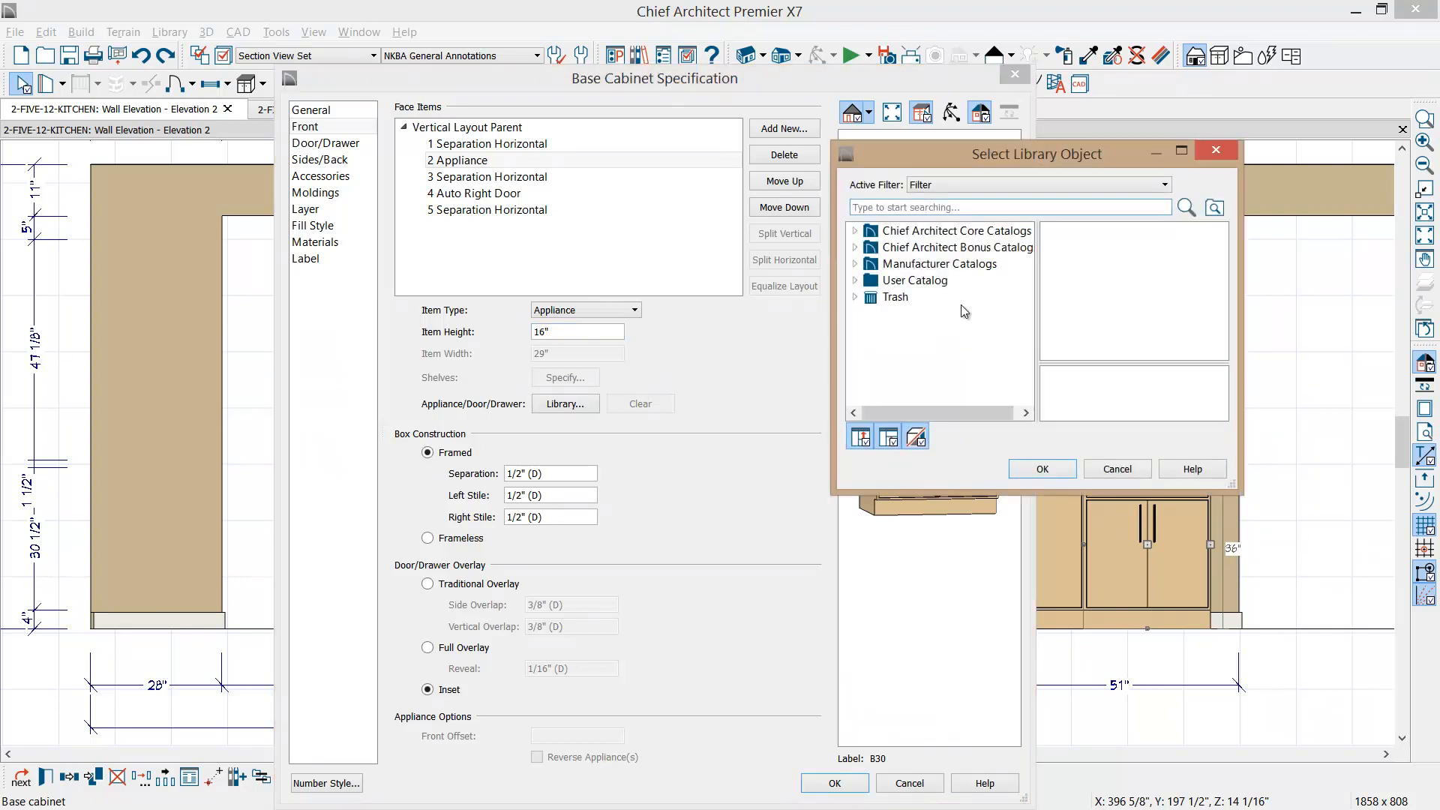
pyautogui.click(855, 264)
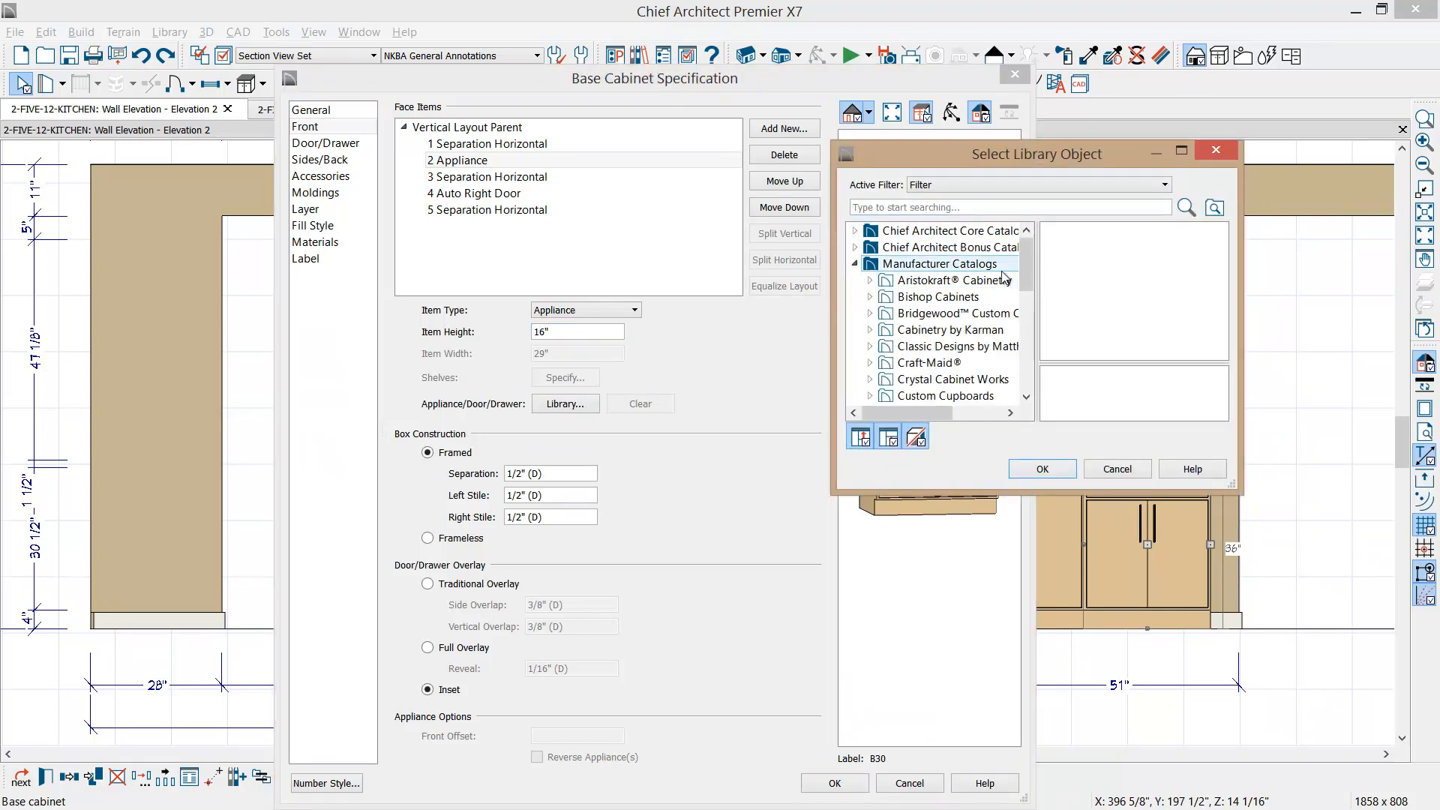
pyautogui.moveTo(1019, 268); pyautogui.dragTo(1026, 348)
pyautogui.click(869, 282)
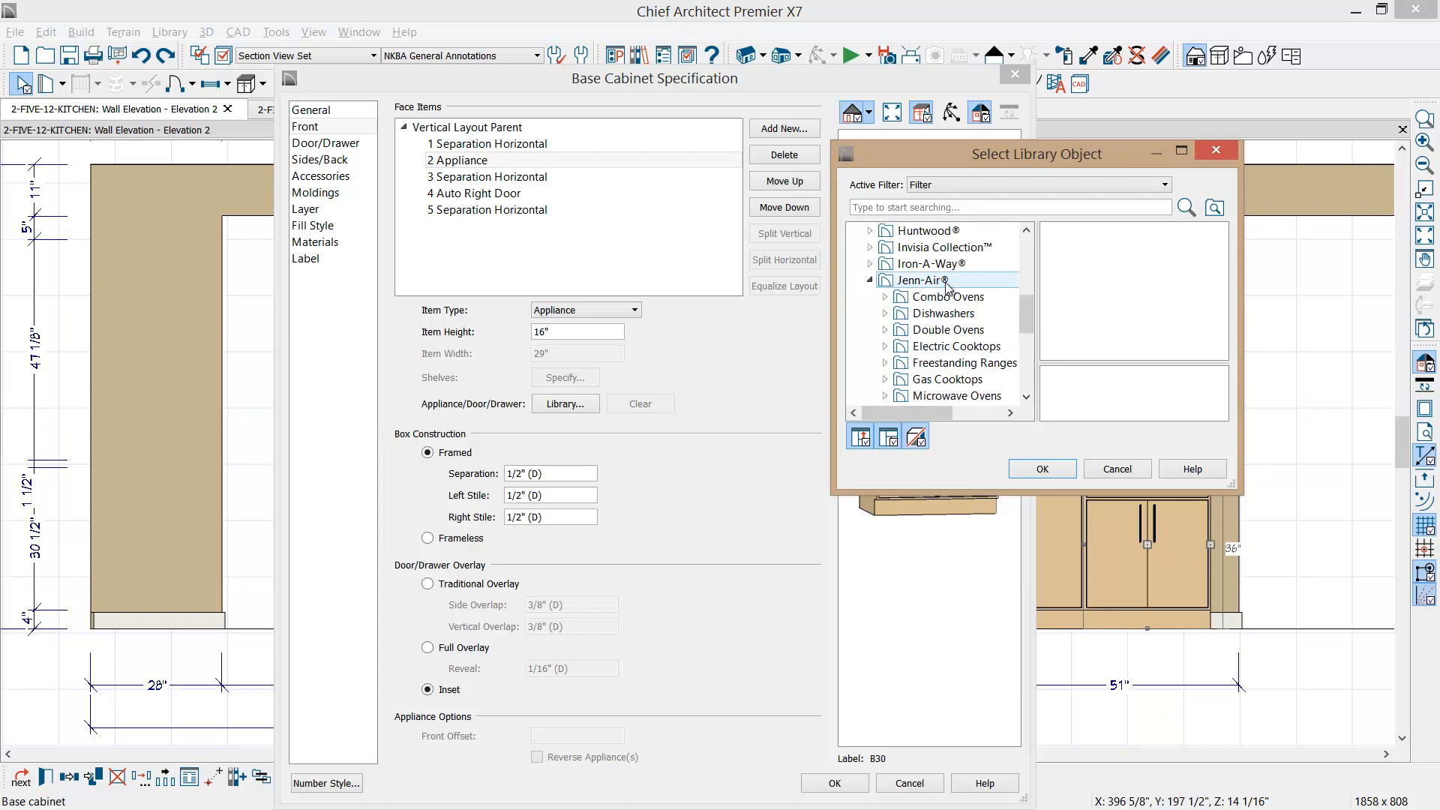
pyautogui.click(997, 398)
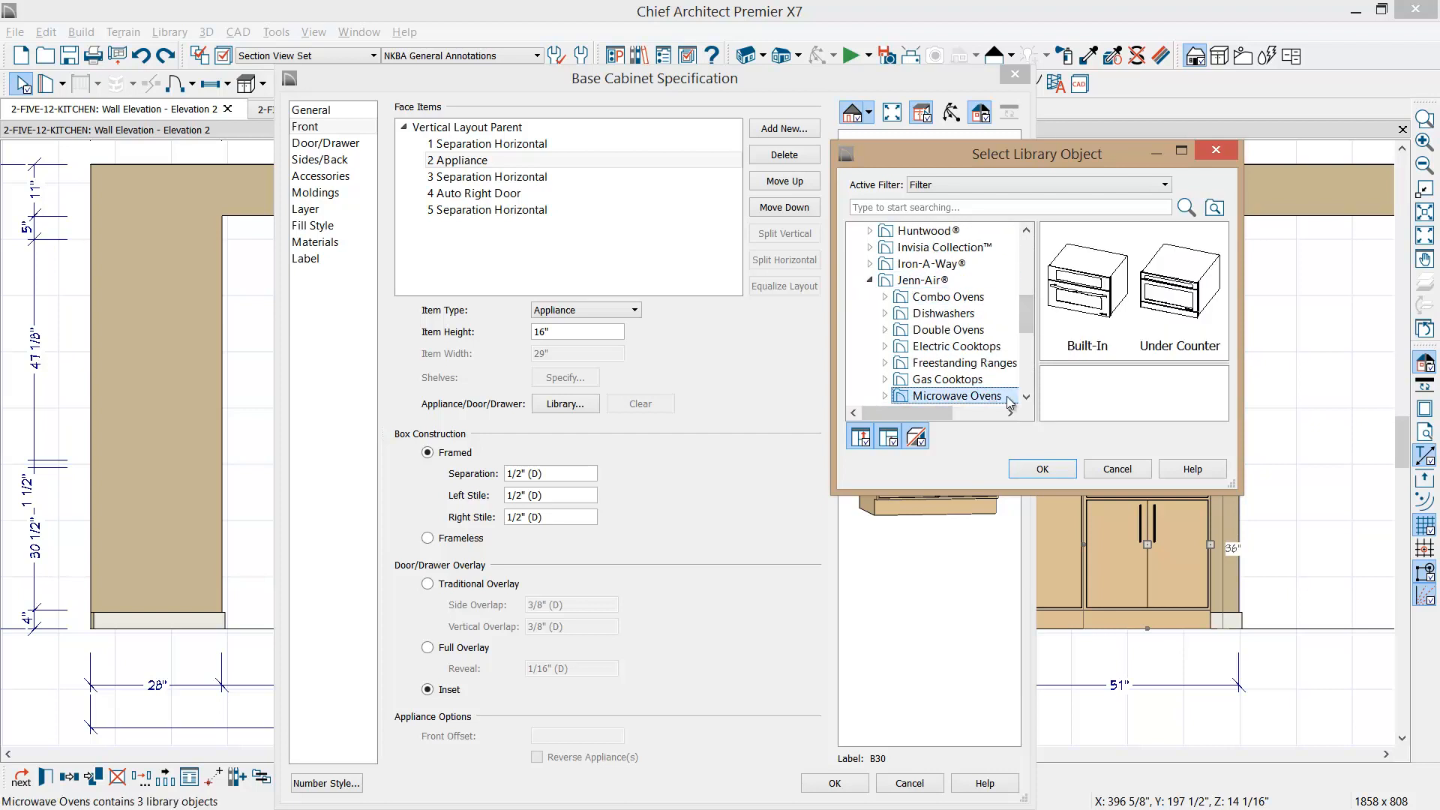
pyautogui.doubleClick(1106, 315)
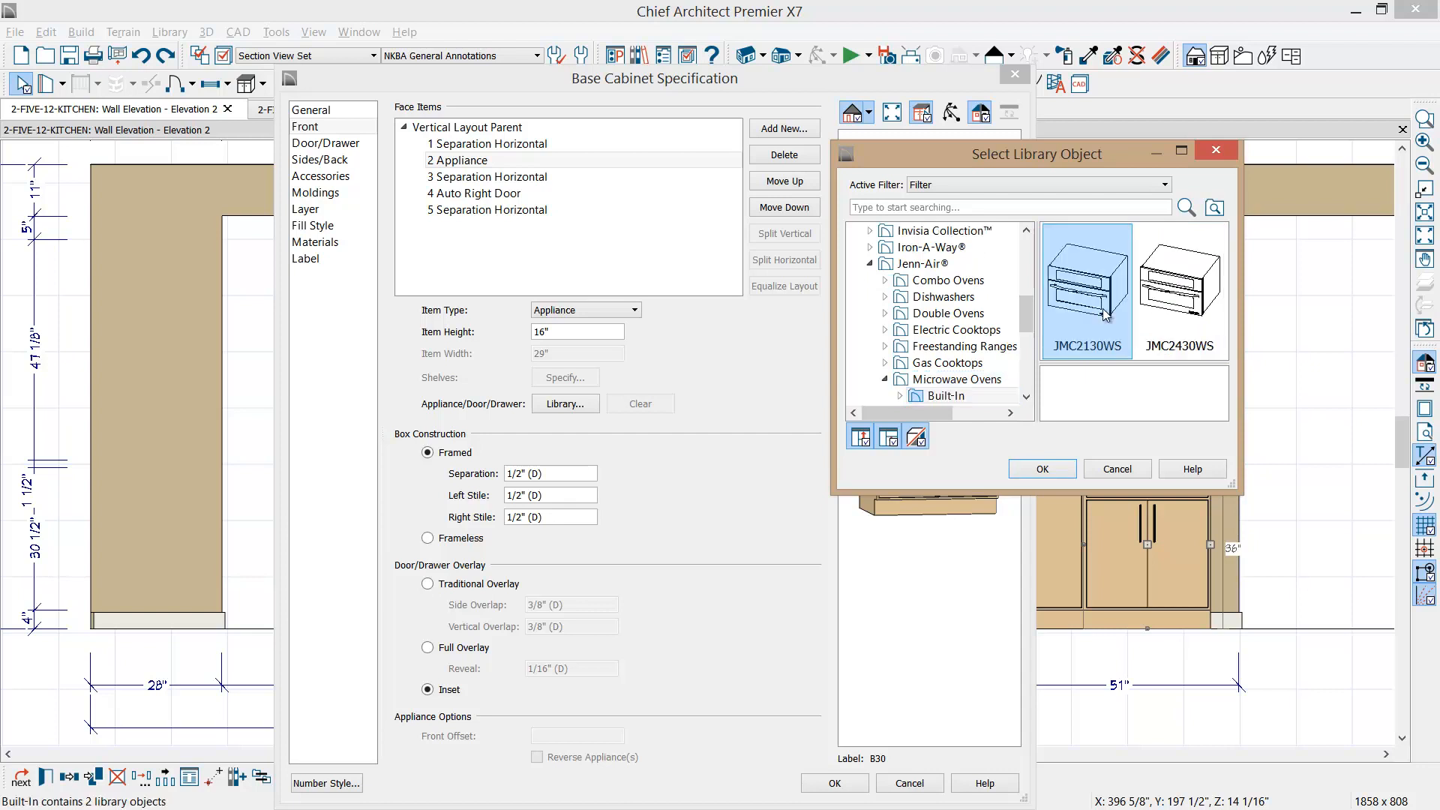
pyautogui.click(1164, 313)
pyautogui.click(1049, 471)
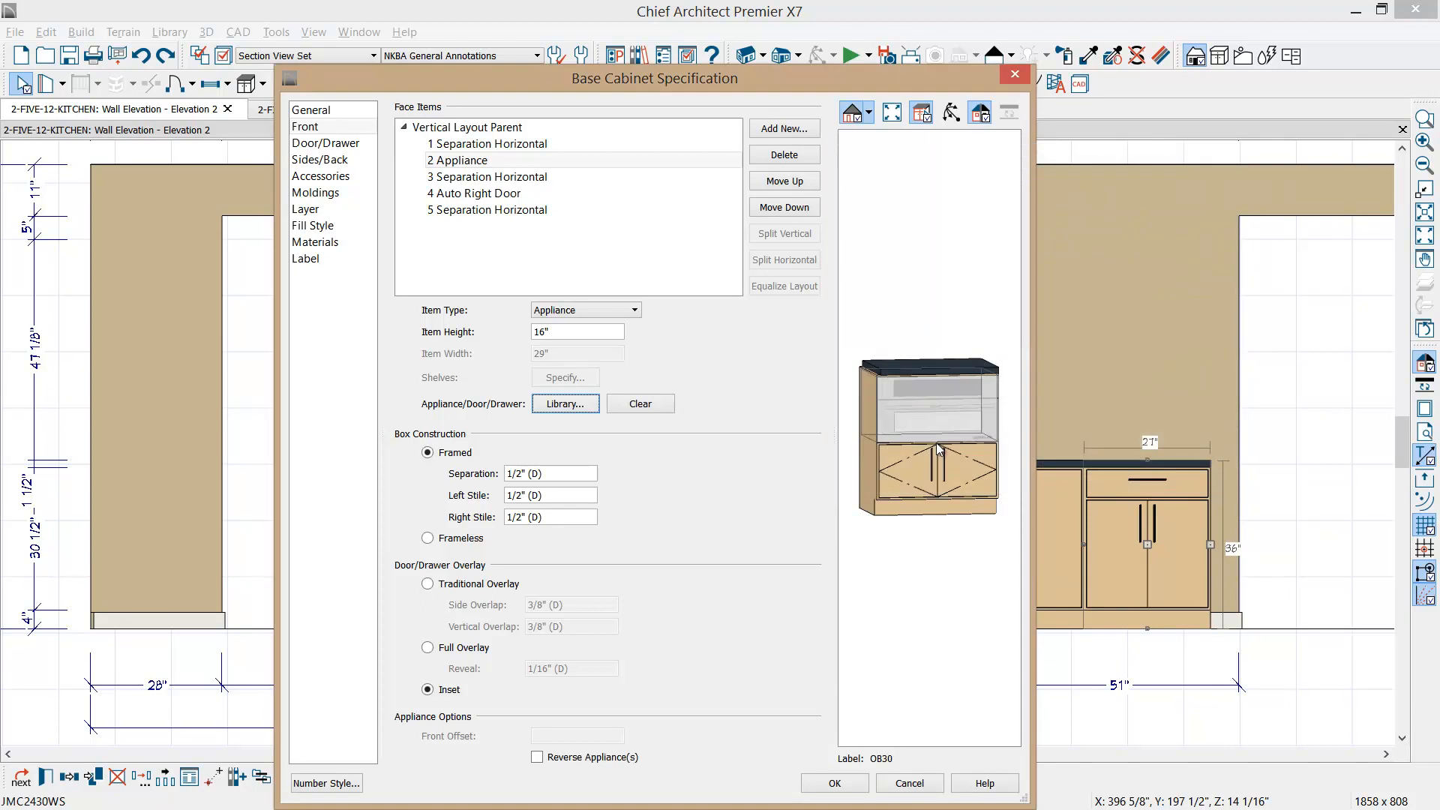
# - Change the separation below the cabinet's appliance to a Blank Area with a height of 1"
pyautogui.click(478, 178)
pyautogui.click(616, 311)
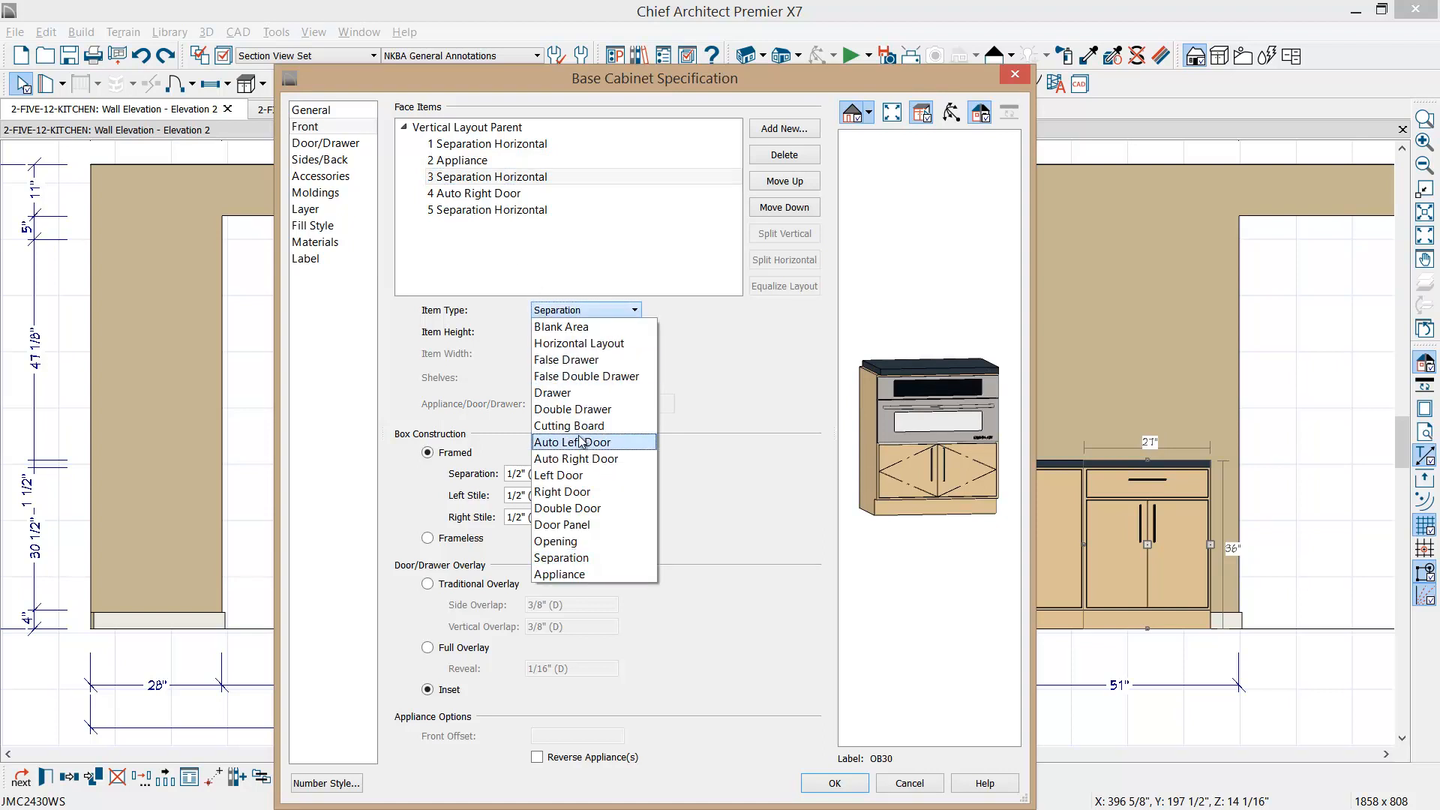
pyautogui.click(585, 327)
pyautogui.doubleClick(584, 331)
pyautogui.write('1')
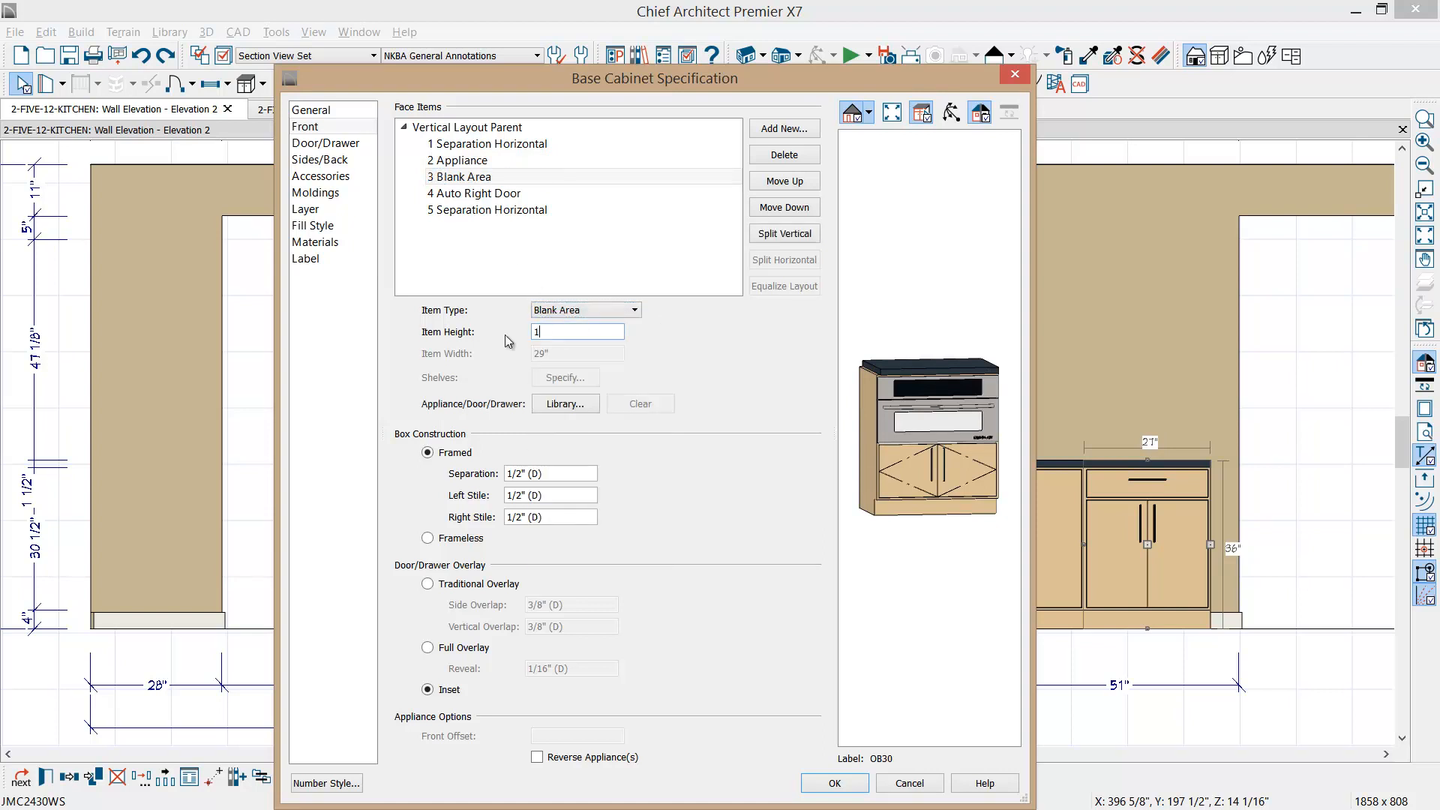
# - Change the Auto Right Door below the microwave to a single Drawer and apply the cabinet specification
pyautogui.click(479, 193)
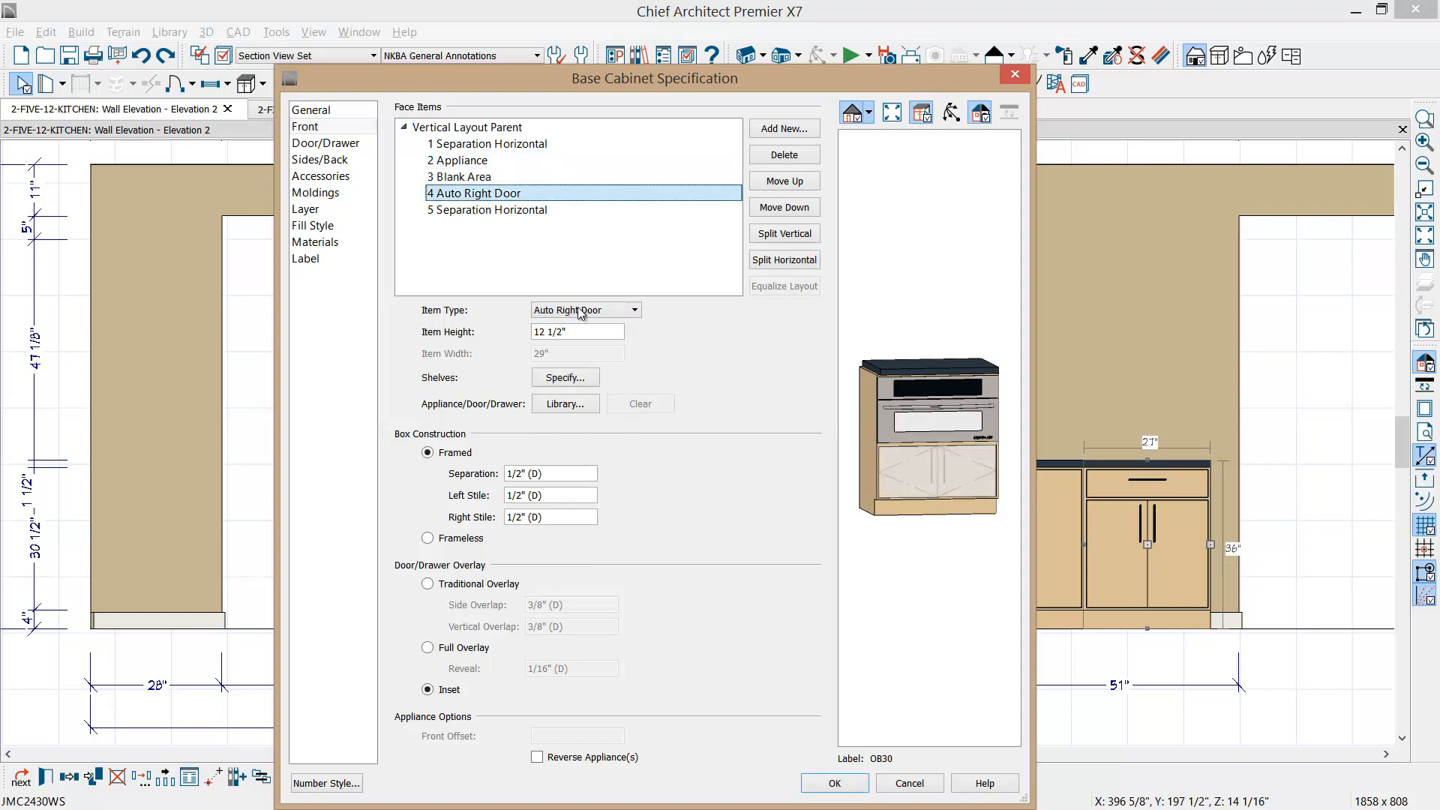
pyautogui.click(605, 311)
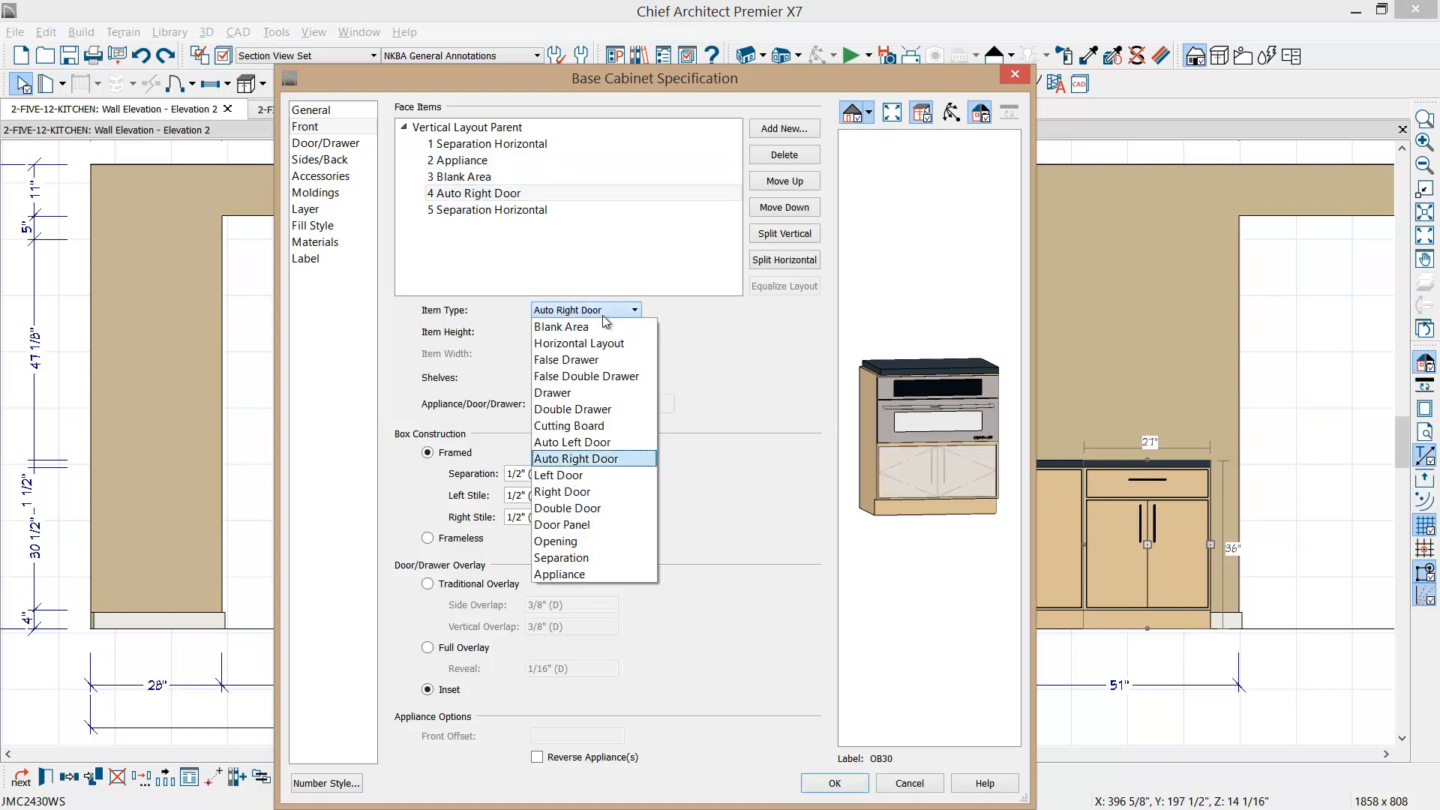
pyautogui.click(564, 410)
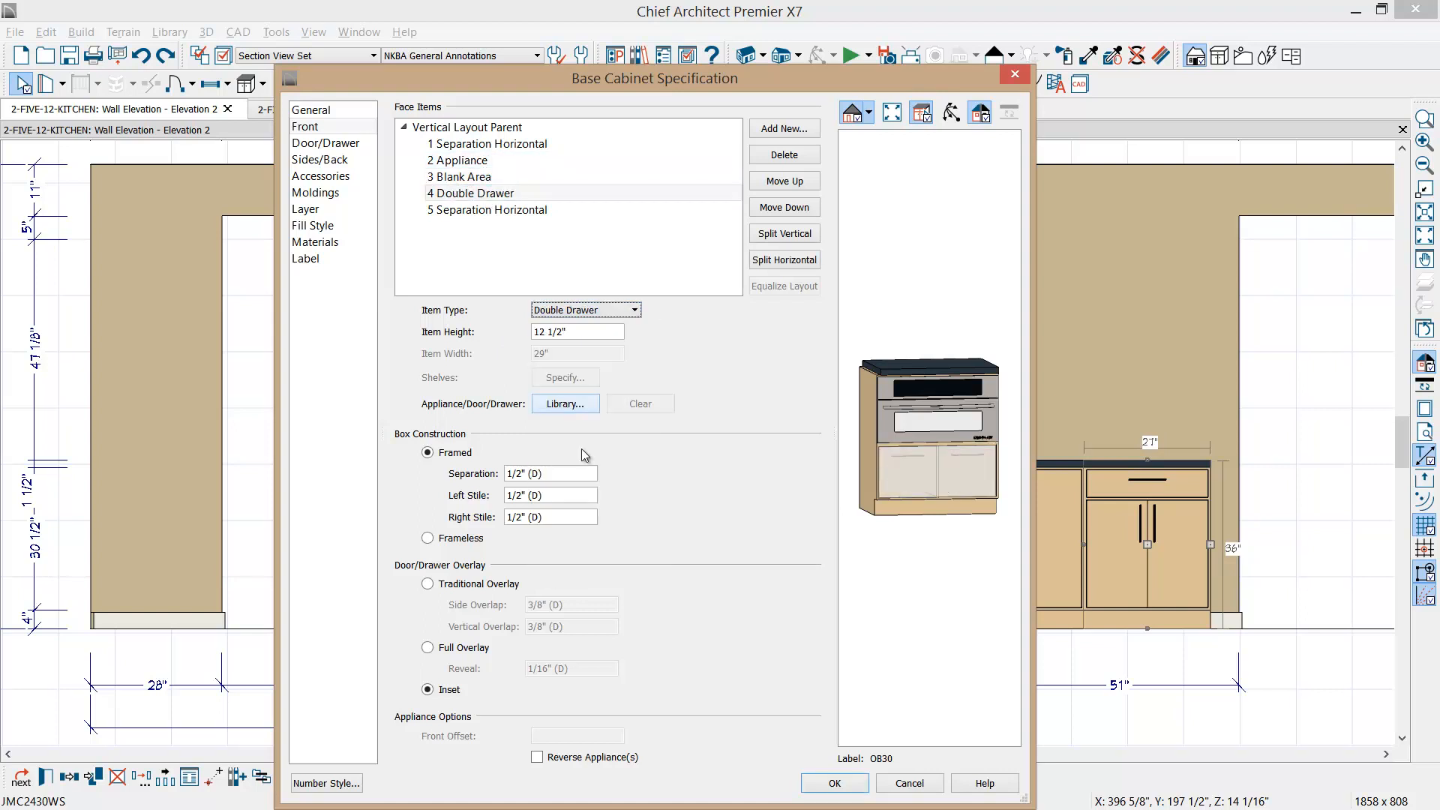
pyautogui.click(587, 312)
pyautogui.click(577, 394)
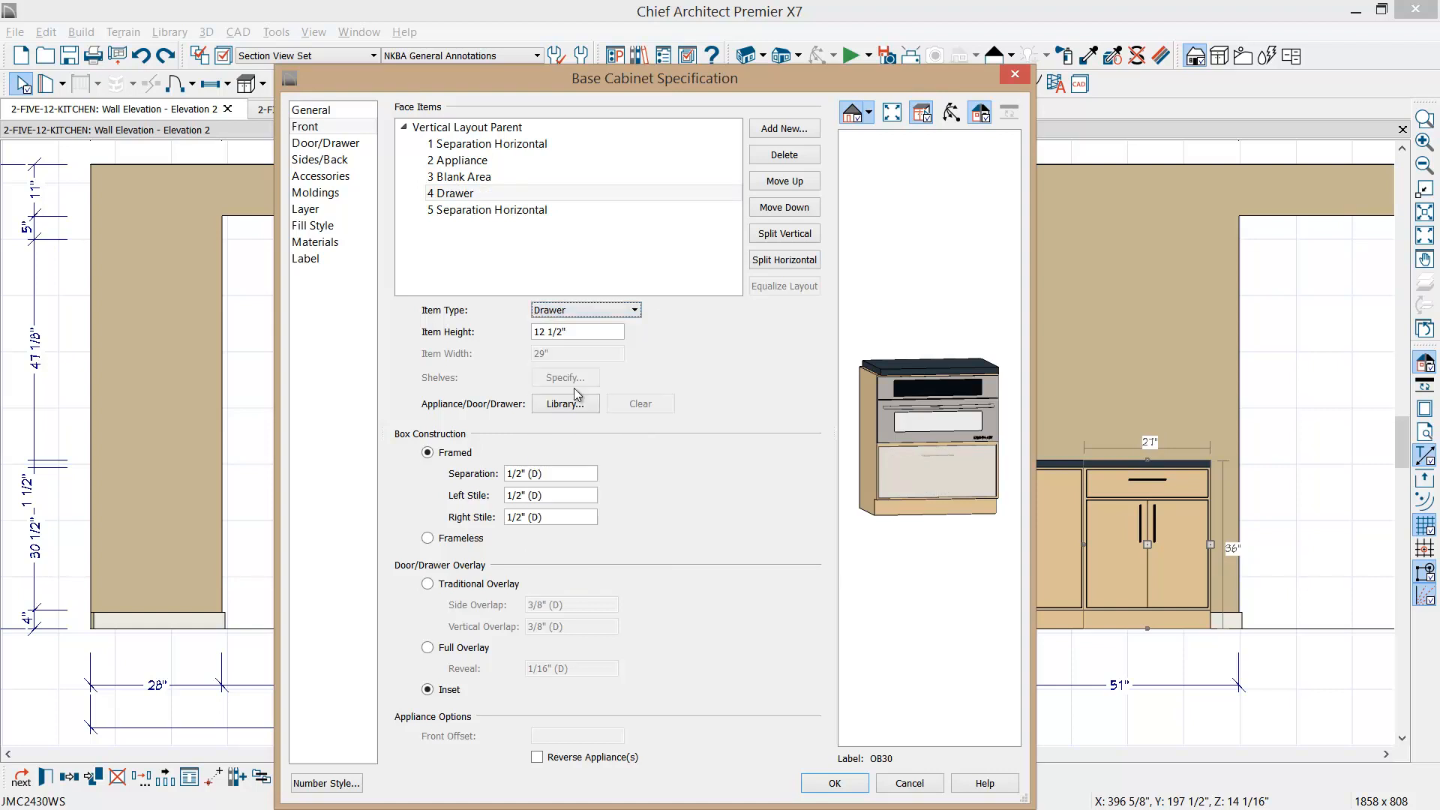
pyautogui.click(829, 783)
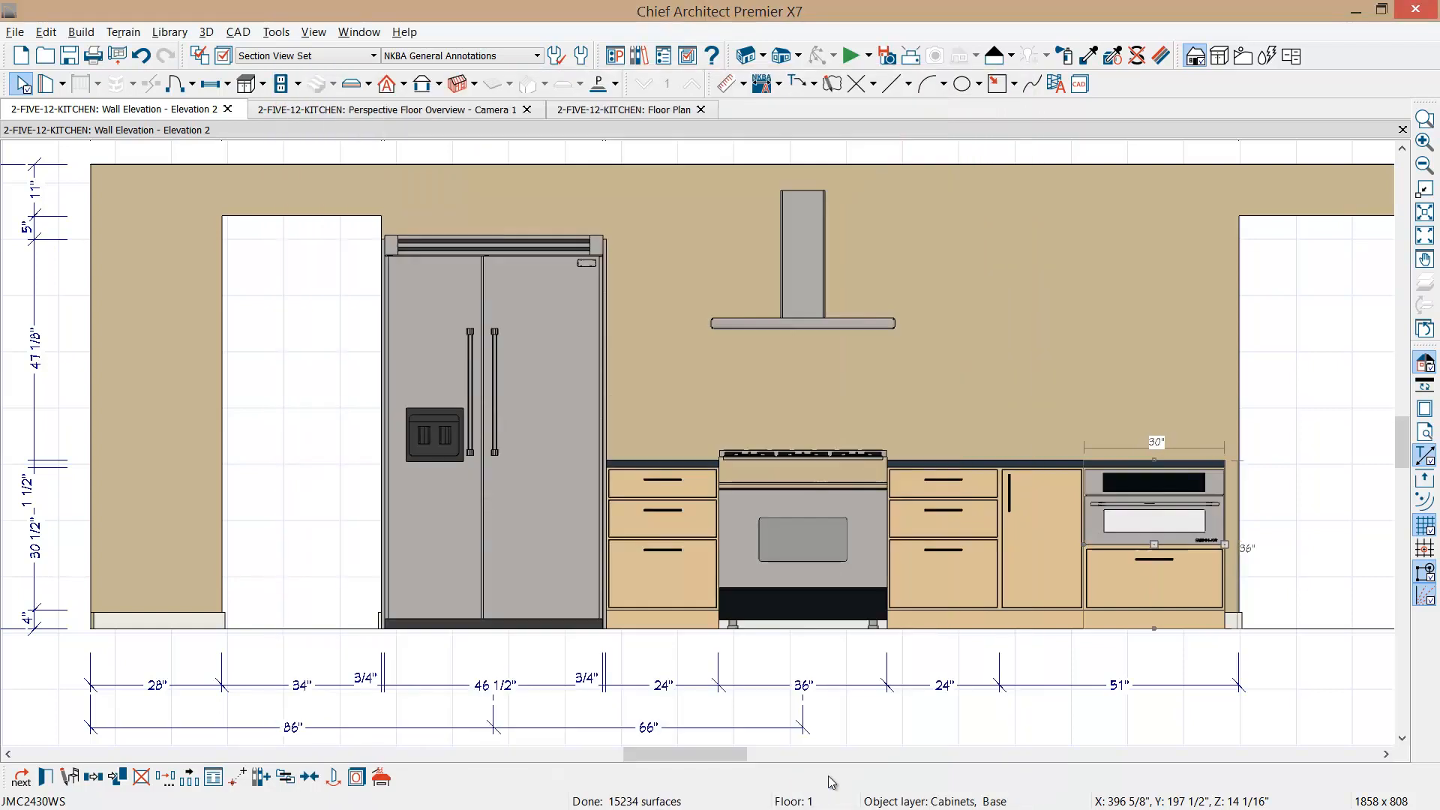
# - Narrow the full-height door cabinet to 15" and move the microwave cabinet against it
pyautogui.click(1052, 549)
pyautogui.moveTo(1079, 542); pyautogui.dragTo(1070, 543)
pyautogui.click(1136, 568)
pyautogui.moveTo(1157, 541); pyautogui.dragTo(1136, 543)
pyautogui.moveTo(1177, 595); pyautogui.dragTo(943, 568, button='middle')
pyautogui.scroll(2, 1042, 566)
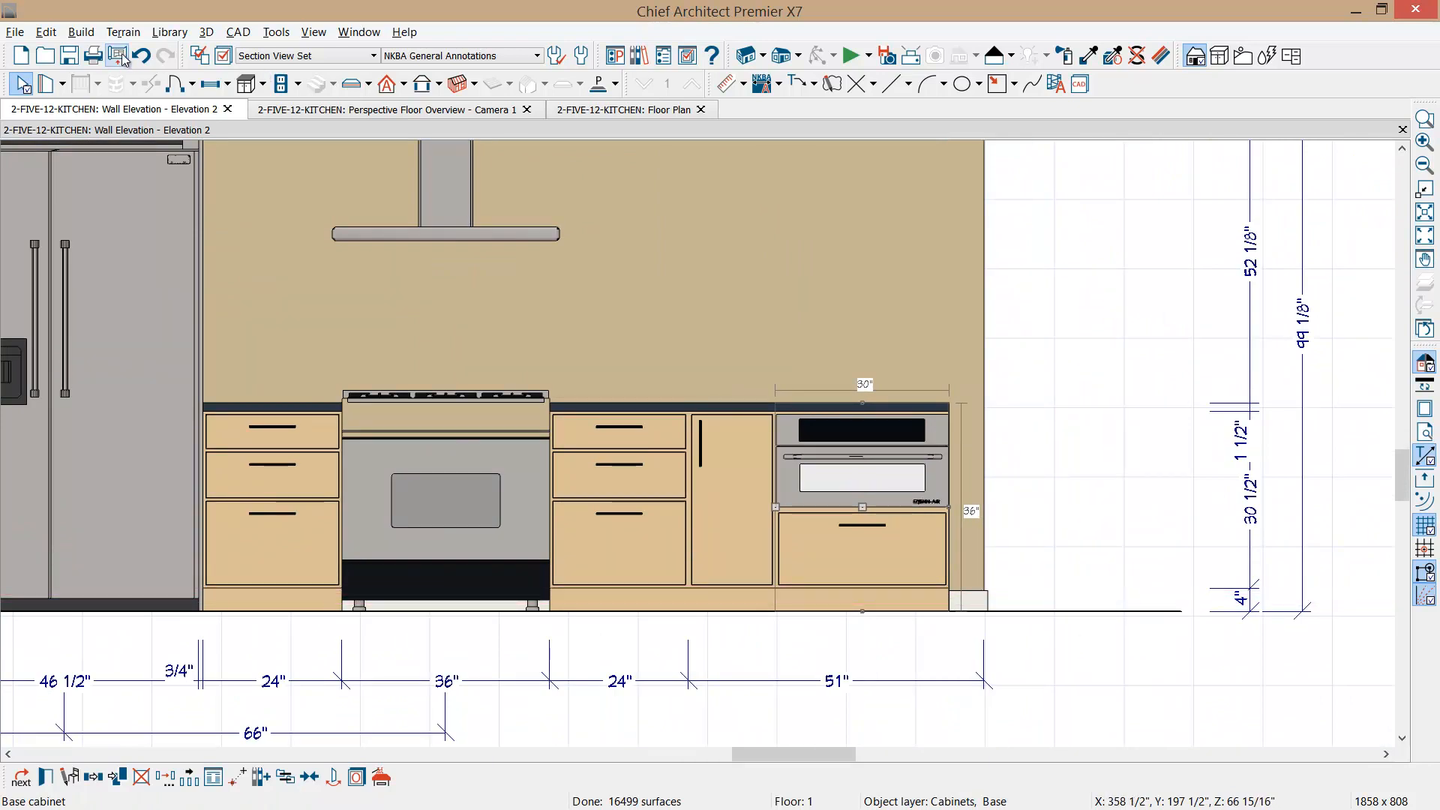
# - Place a base filler against the free side of the microwave cabinet
pyautogui.click(81, 32)
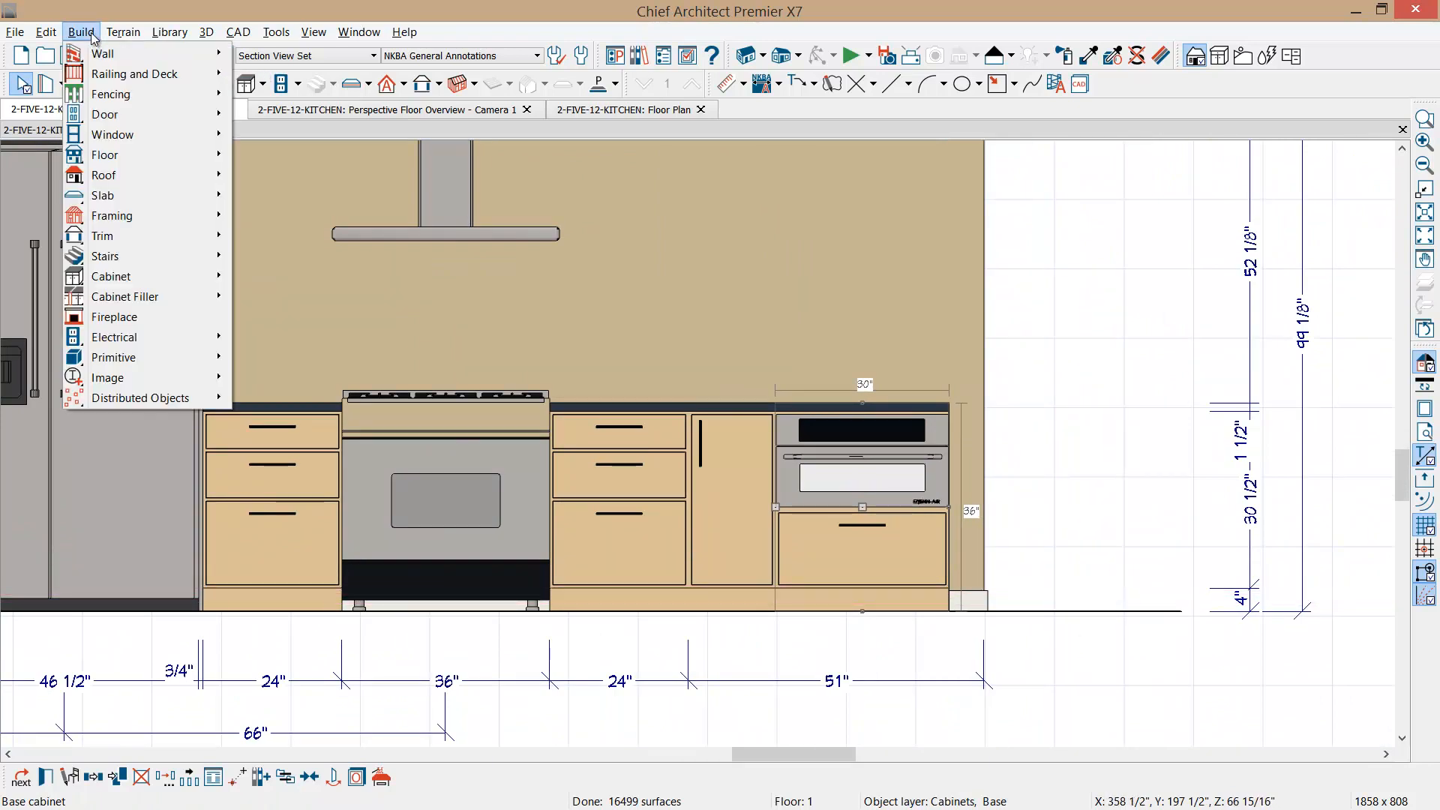
pyautogui.moveTo(100, 101)
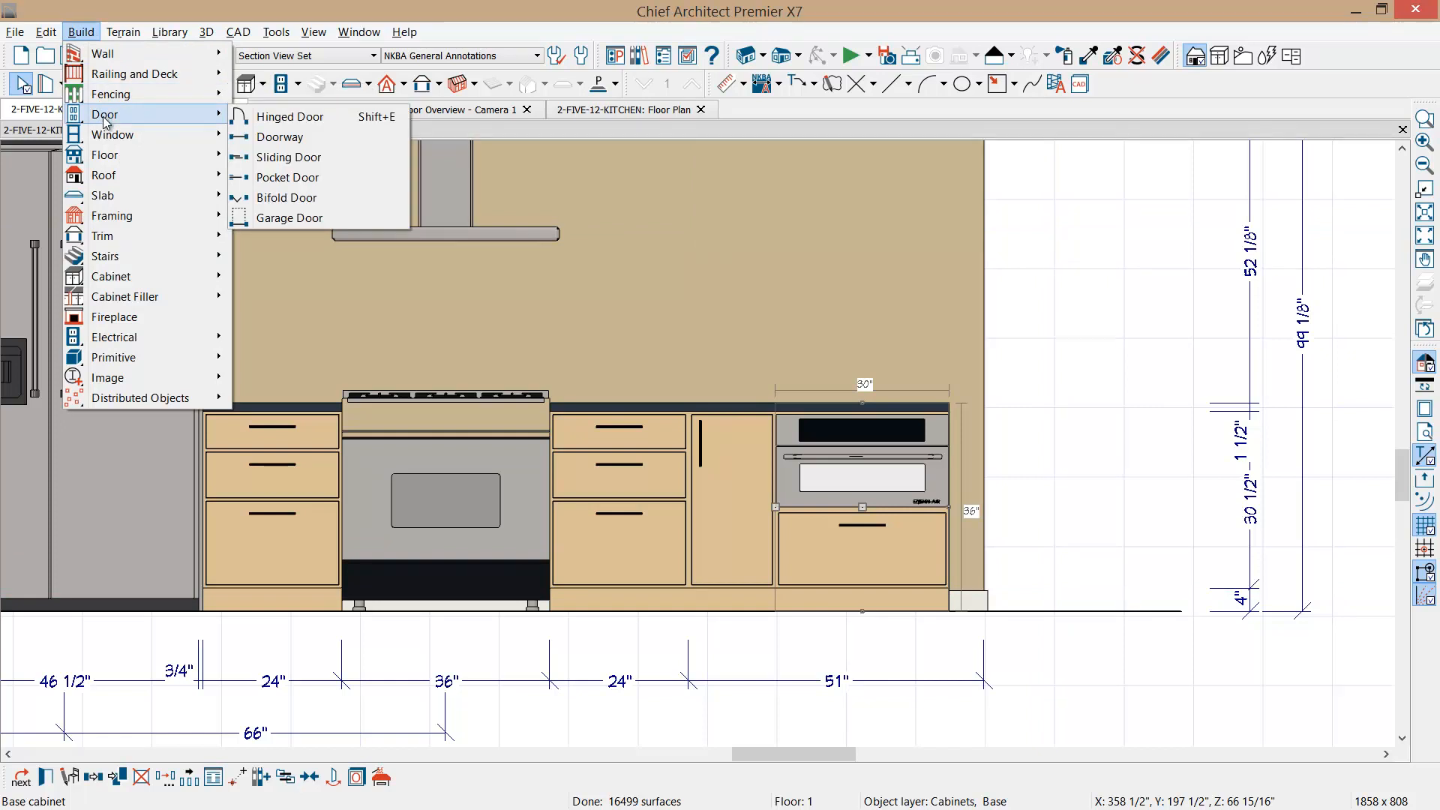
pyautogui.moveTo(129, 299)
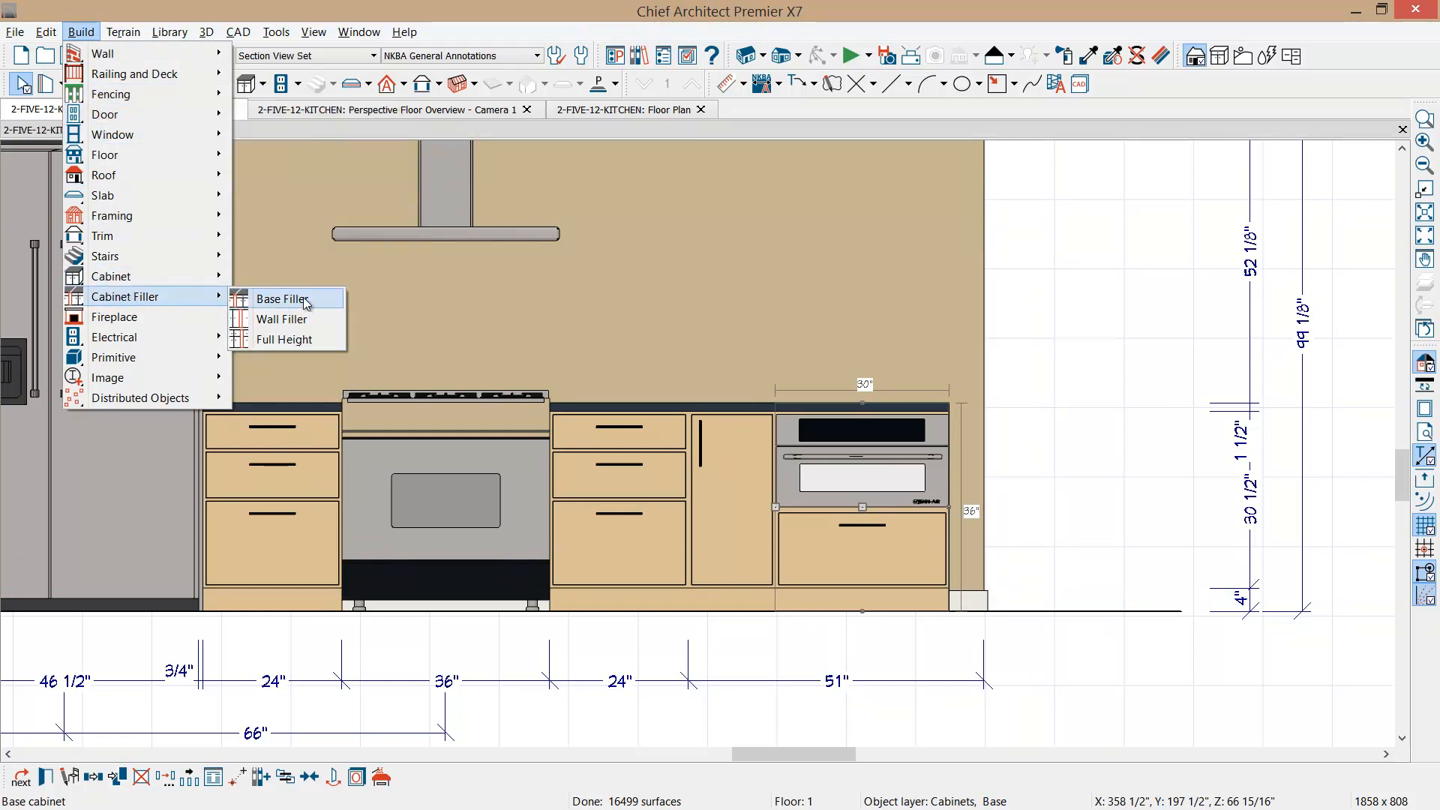
pyautogui.click(278, 301)
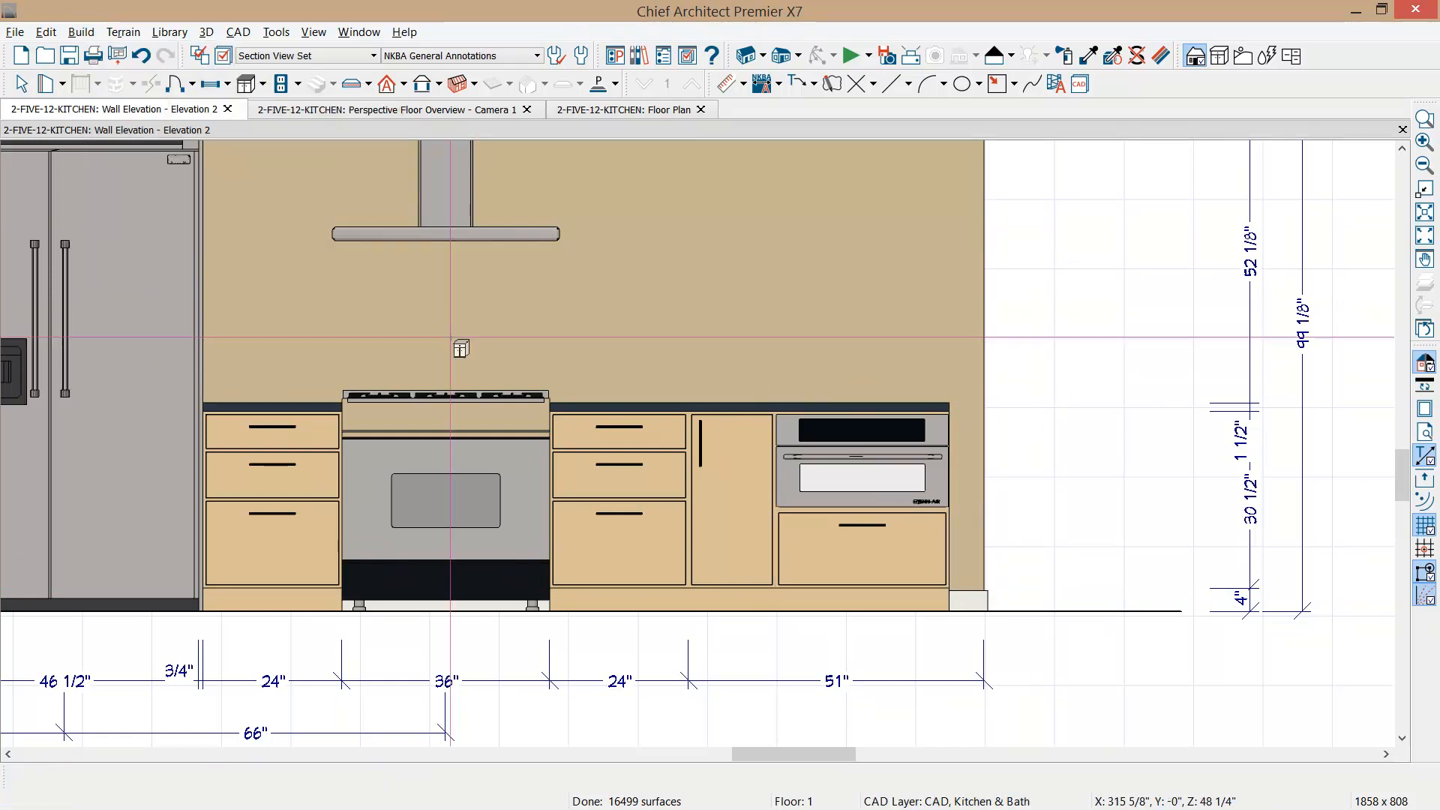
pyautogui.click(955, 535)
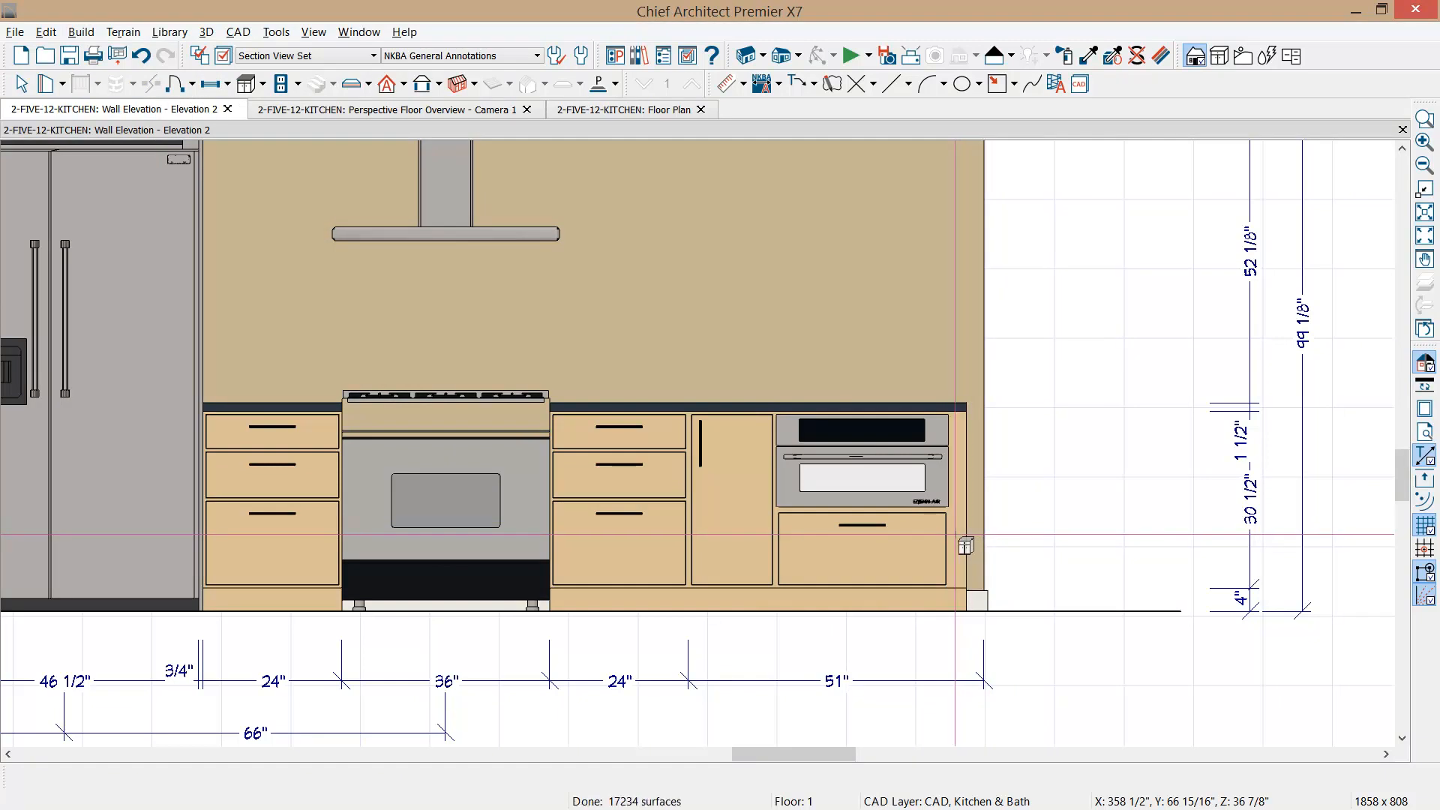
# - Review the General Cabinet defaults for minimum cabinet width, automatic fillers and resize increment
pyautogui.click(578, 63)
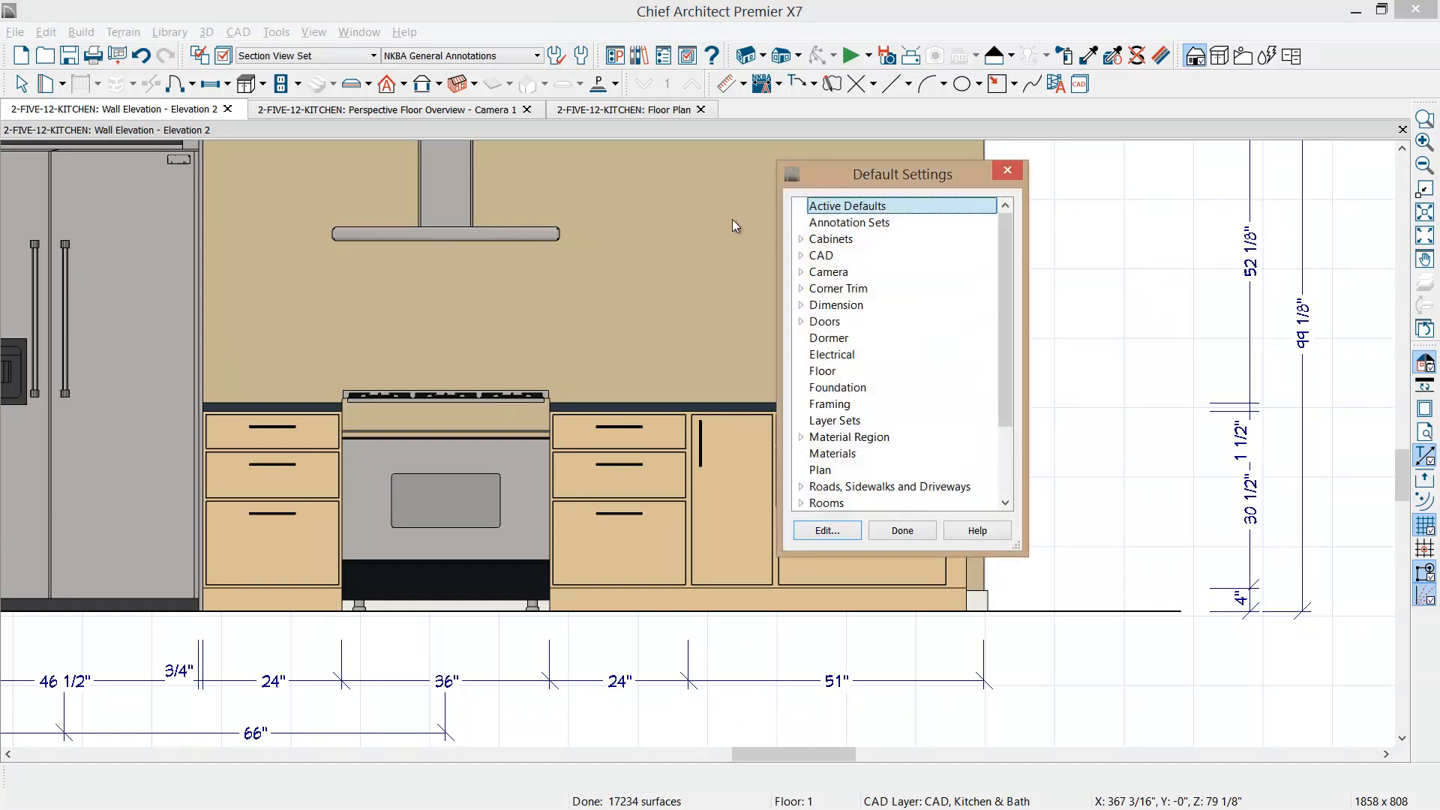
pyautogui.click(801, 239)
pyautogui.doubleClick(855, 257)
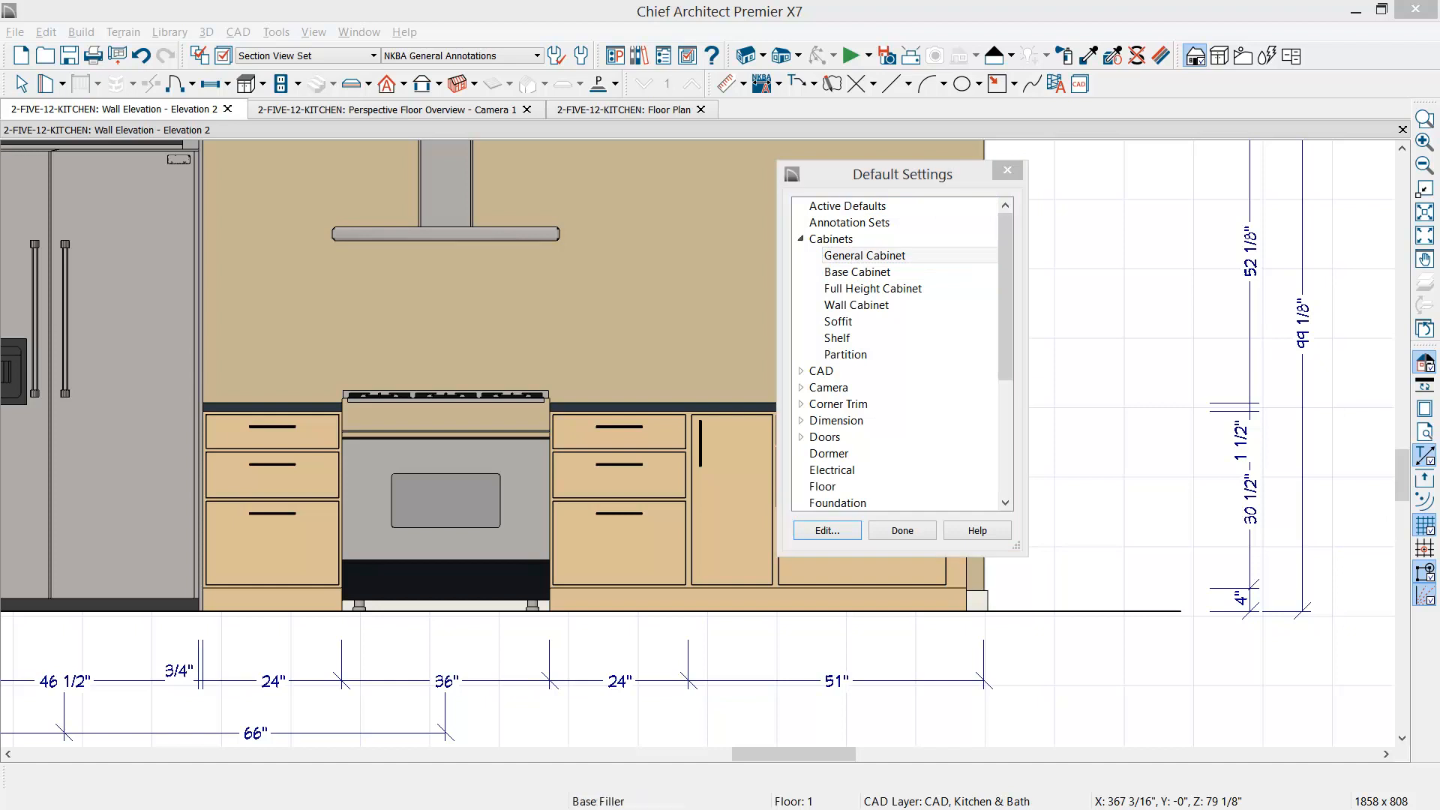
pyautogui.moveTo(705, 196); pyautogui.dragTo(516, 181)
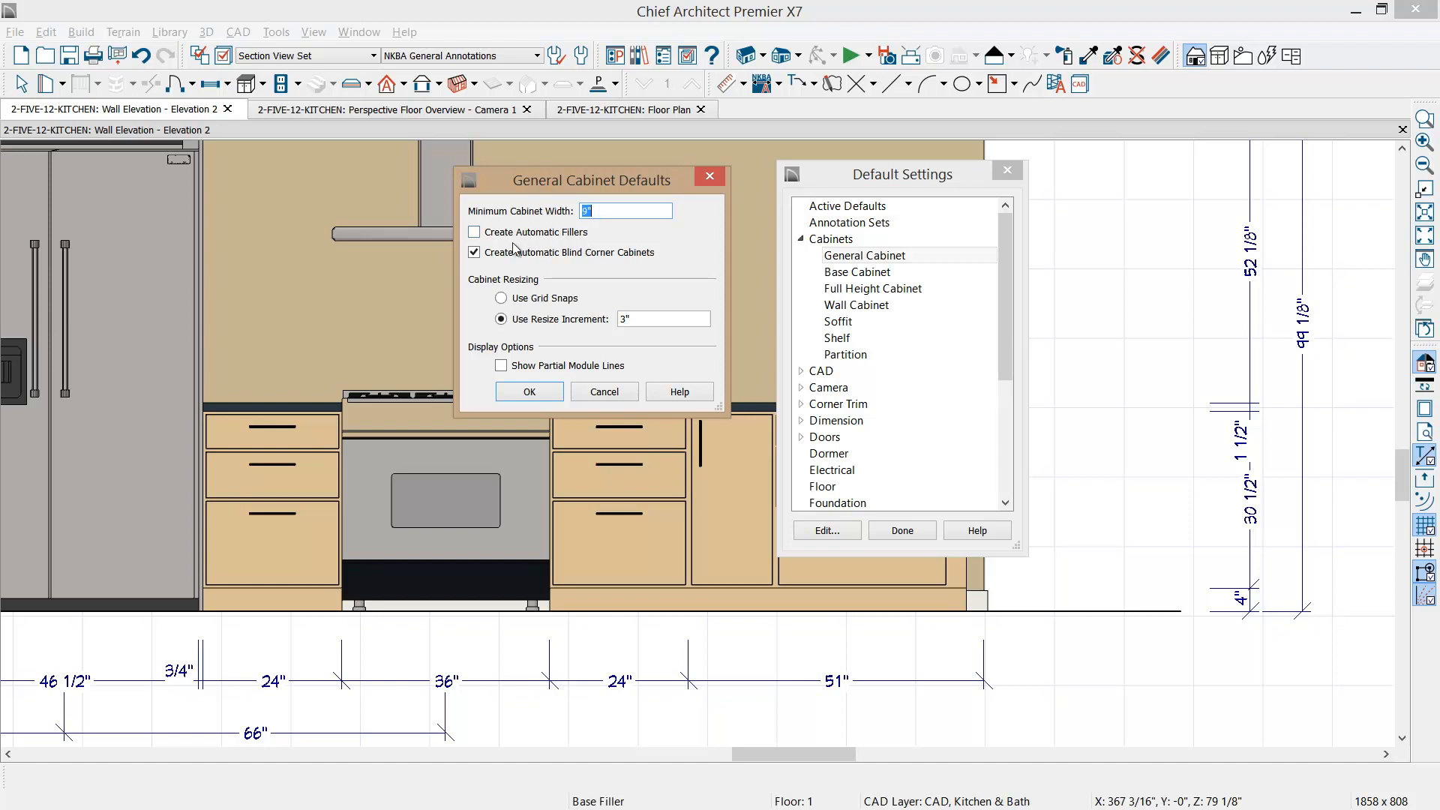
pyautogui.click(520, 394)
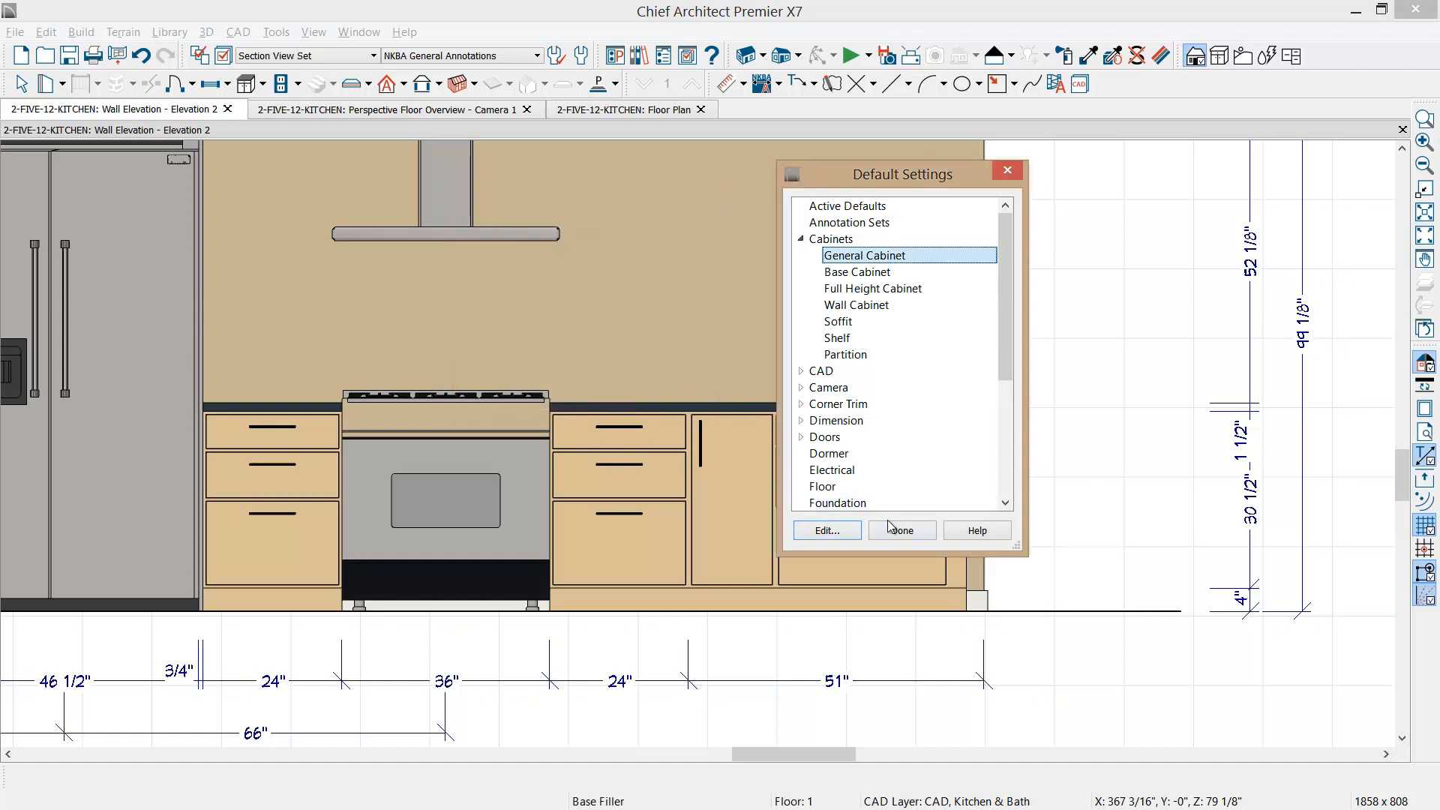
pyautogui.click(887, 528)
pyautogui.press('space')
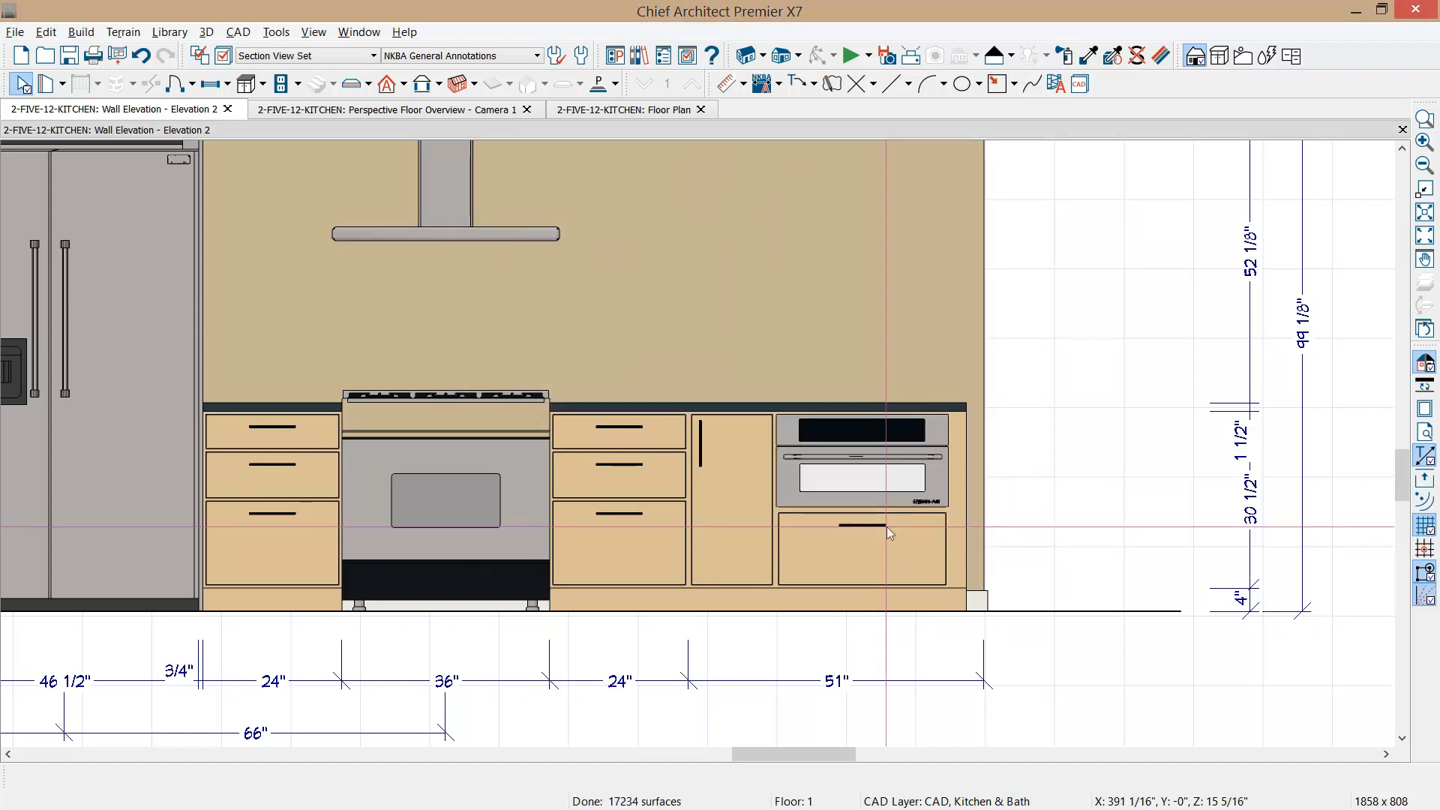
# - Place a cabinet partition at the end of the wall, just beyond the base filler
pyautogui.click(262, 85)
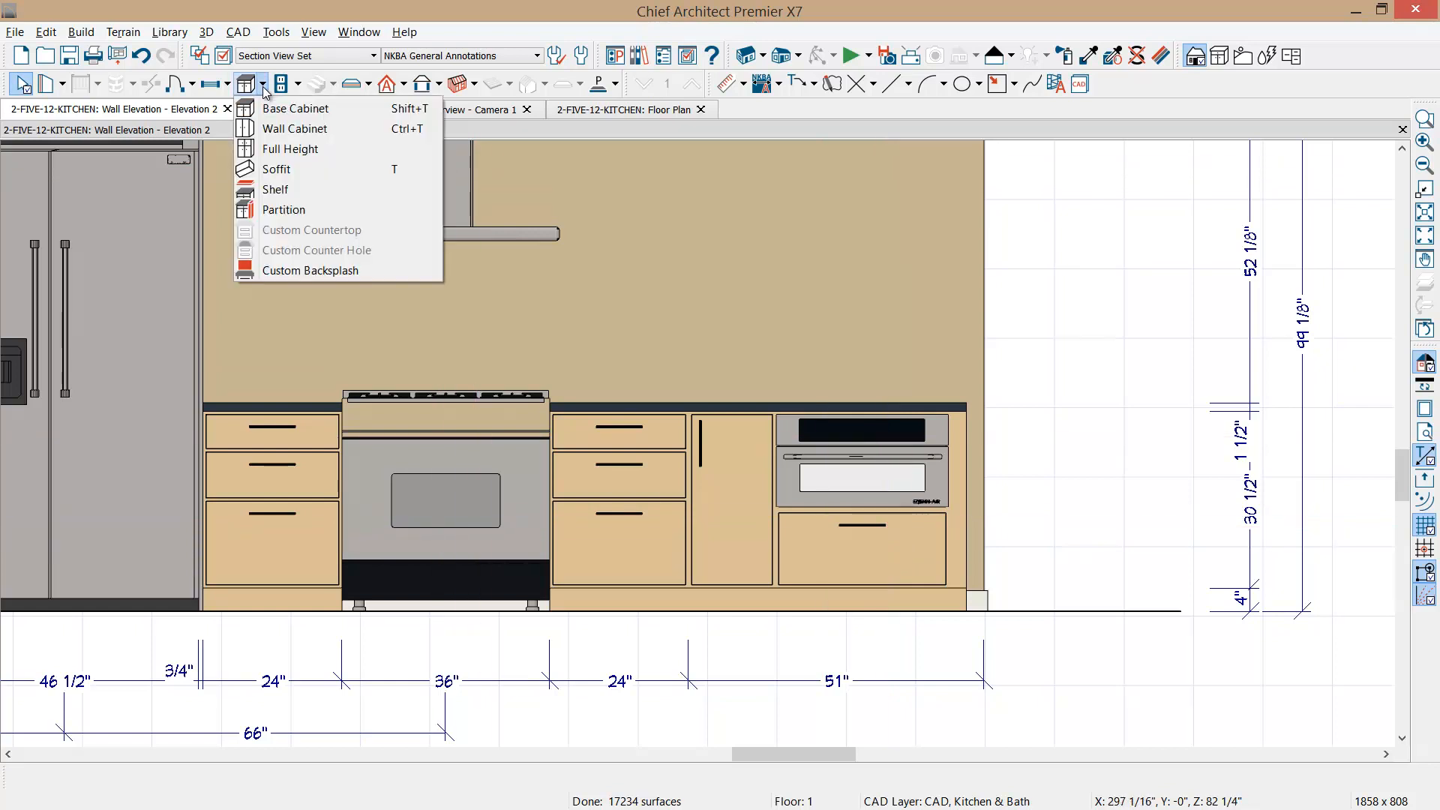
pyautogui.click(283, 209)
pyautogui.click(977, 488)
pyautogui.scroll(3, 977, 487)
pyautogui.click(977, 487)
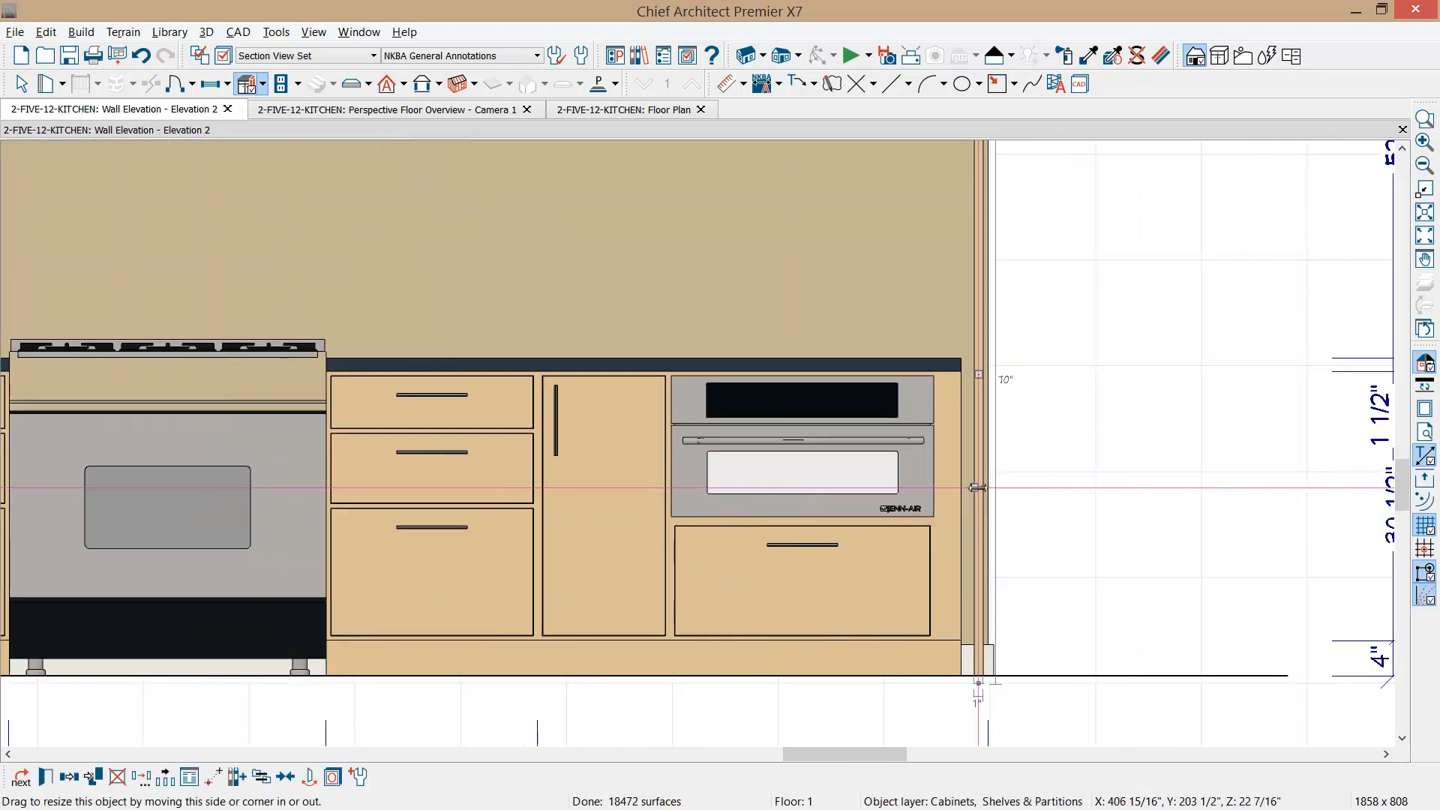
# - Set the end partition's width to 4" and raise its height to near the top of the wall
pyautogui.doubleClick(986, 374)
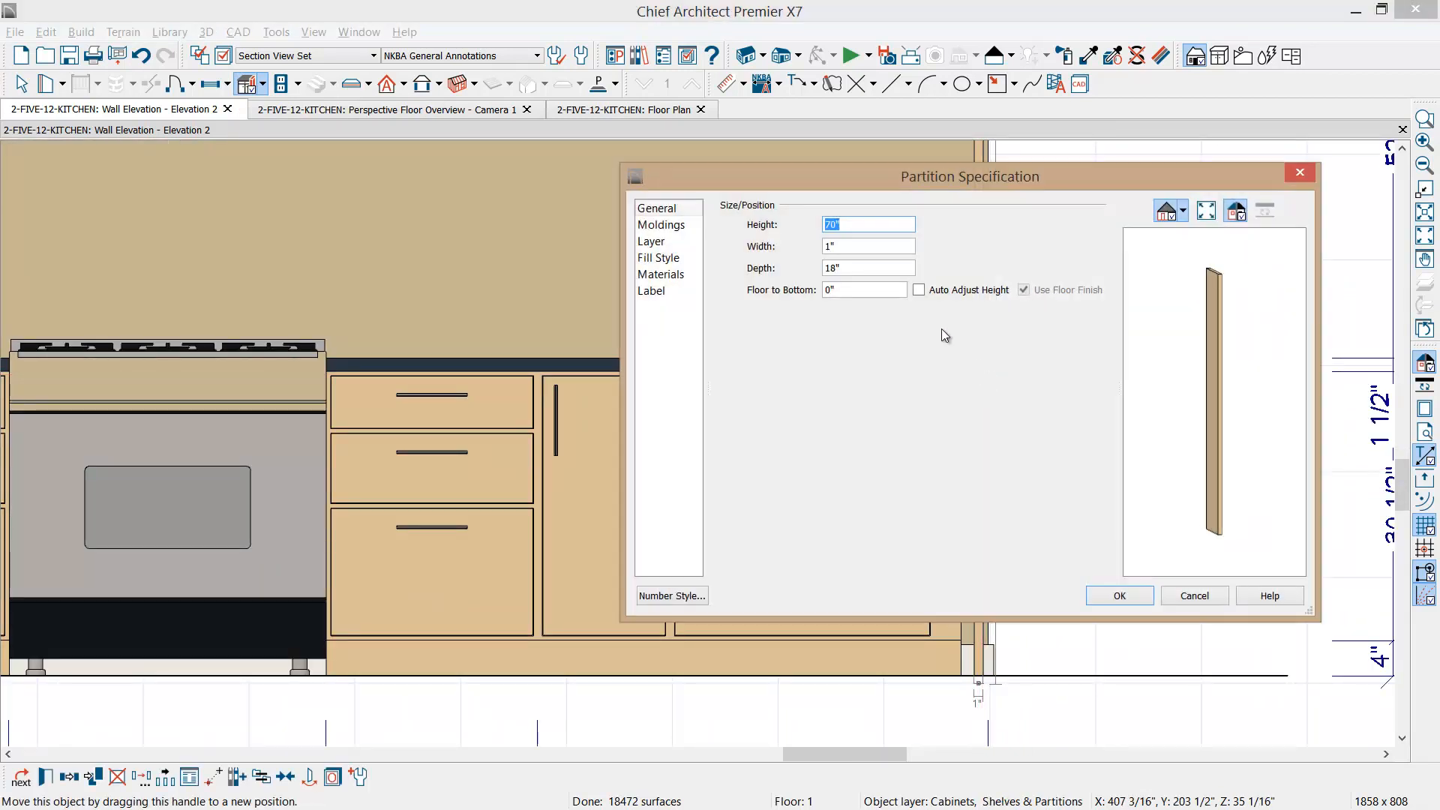
pyautogui.doubleClick(856, 250)
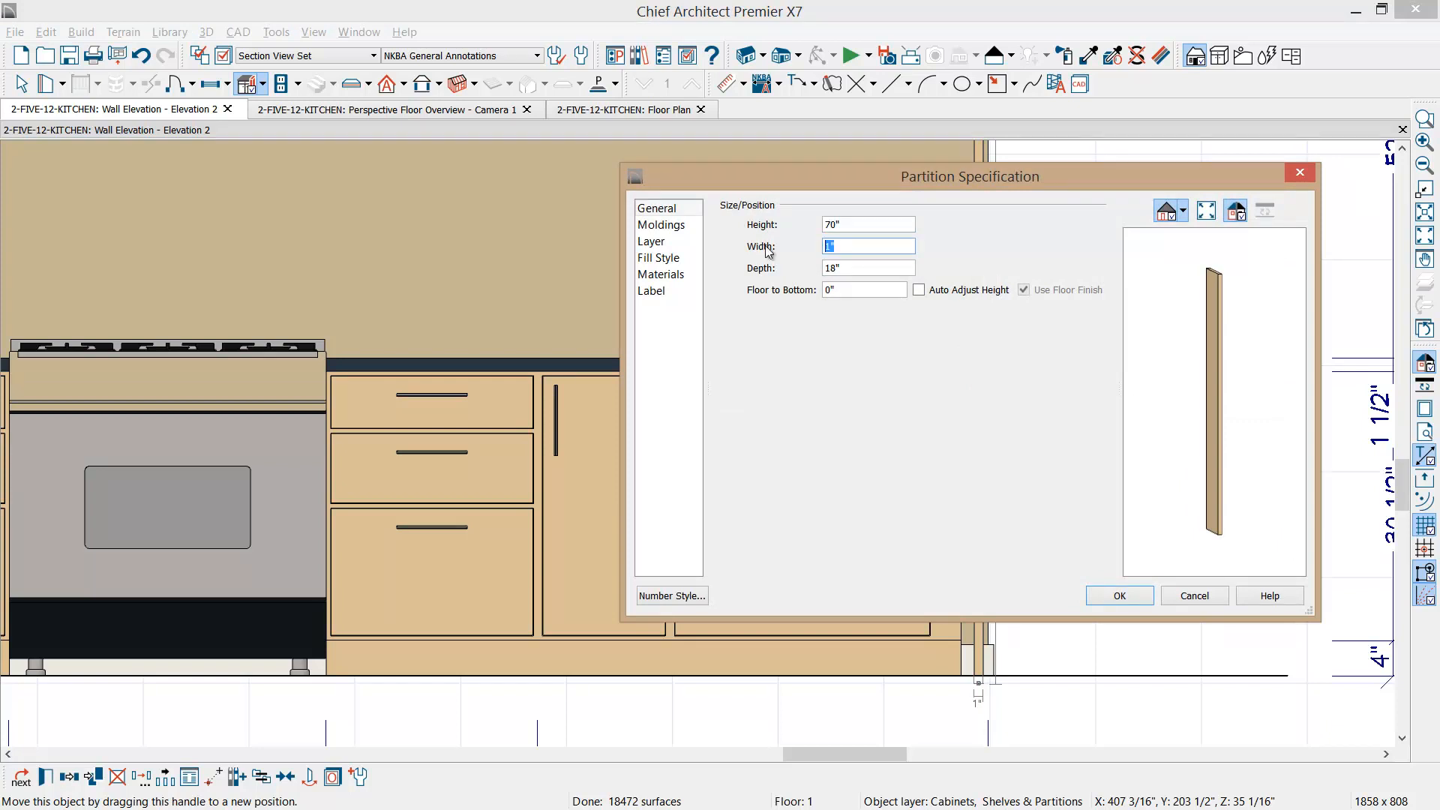
pyautogui.hotkey('shift', 'Tab')
pyautogui.write('9')
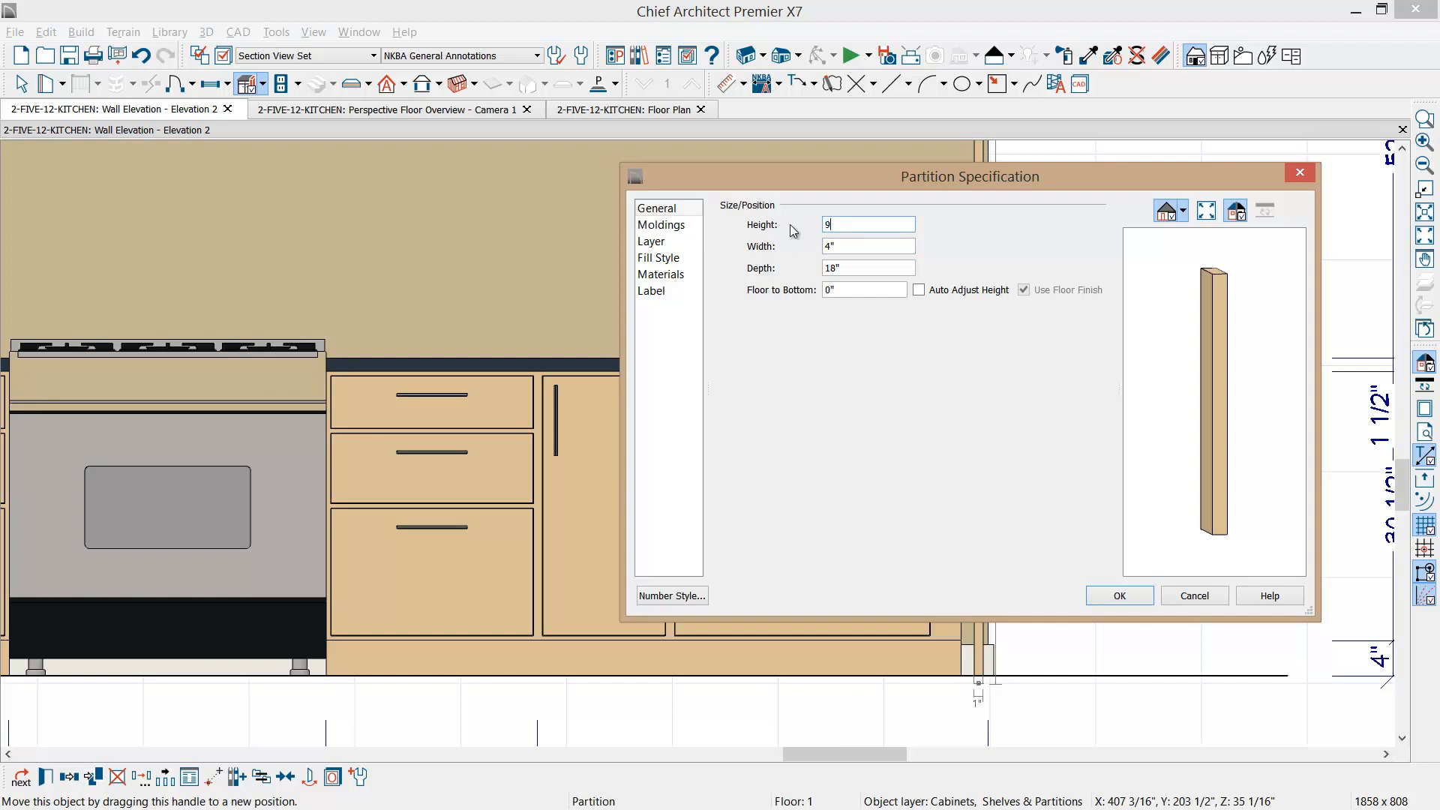
pyautogui.click(1118, 595)
# - Regenerate the wall elevation's dimensions with NKBA Auto Elevation Dimensions
pyautogui.scroll(-1, 1109, 604)
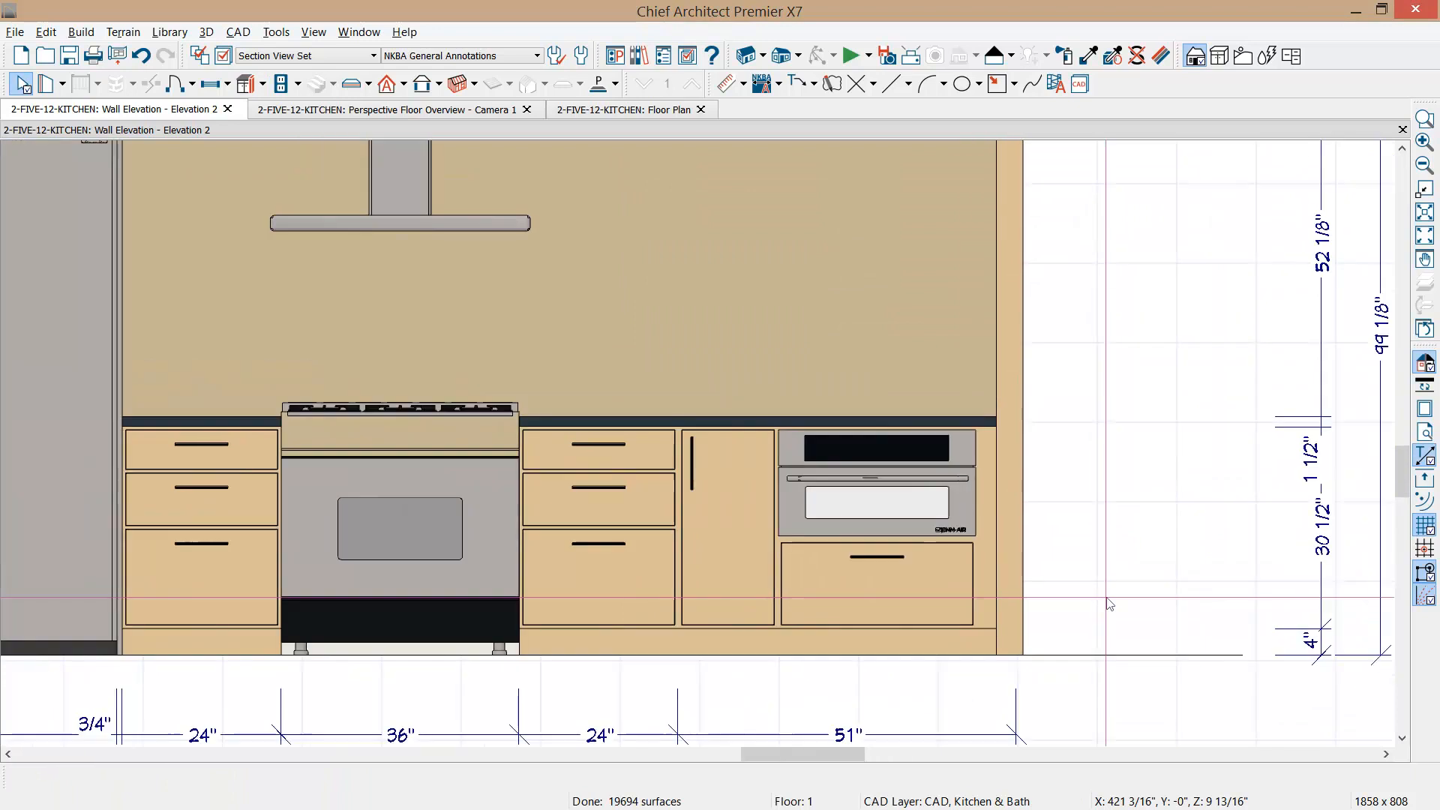
pyautogui.scroll(-2, 1109, 604)
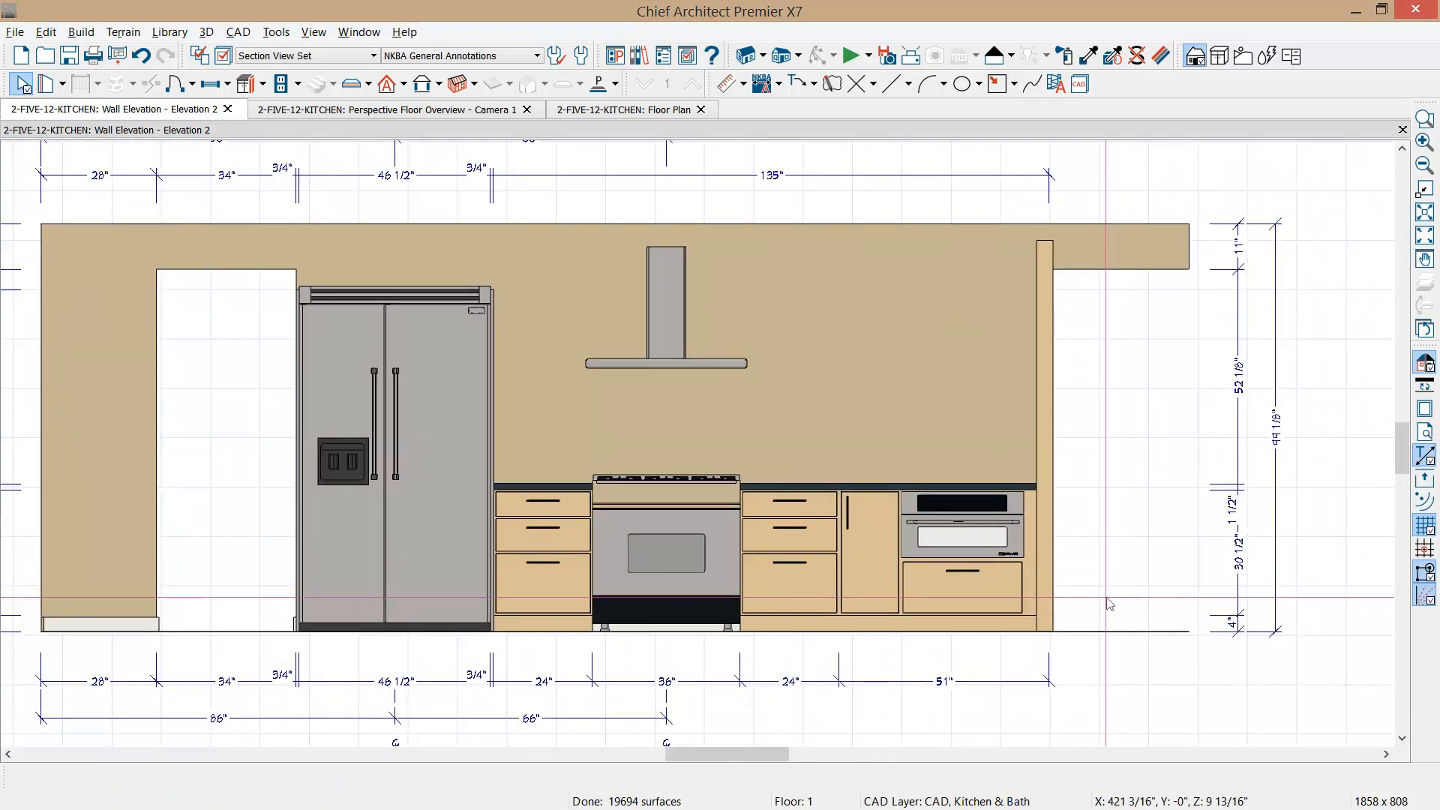
pyautogui.click(780, 89)
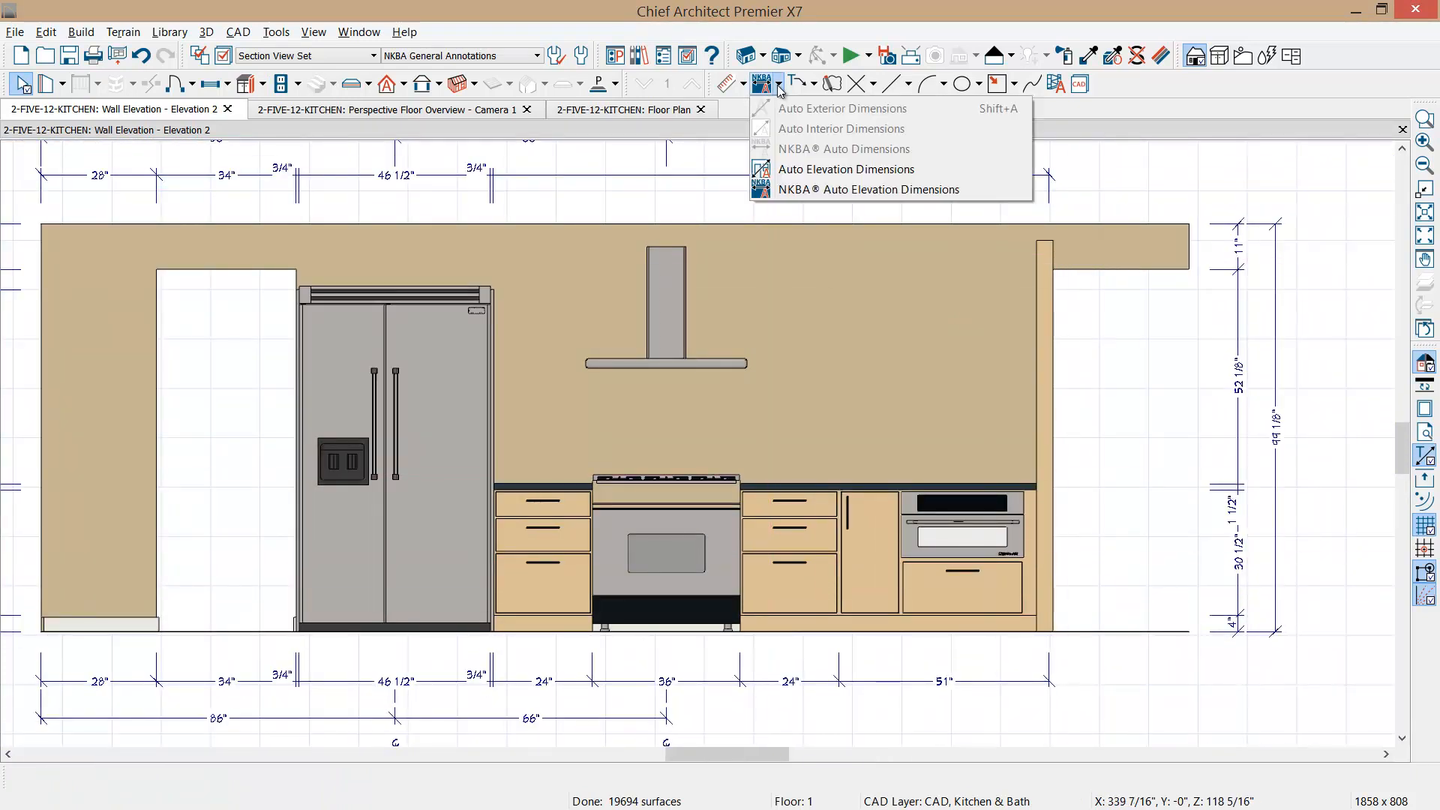
pyautogui.click(803, 189)
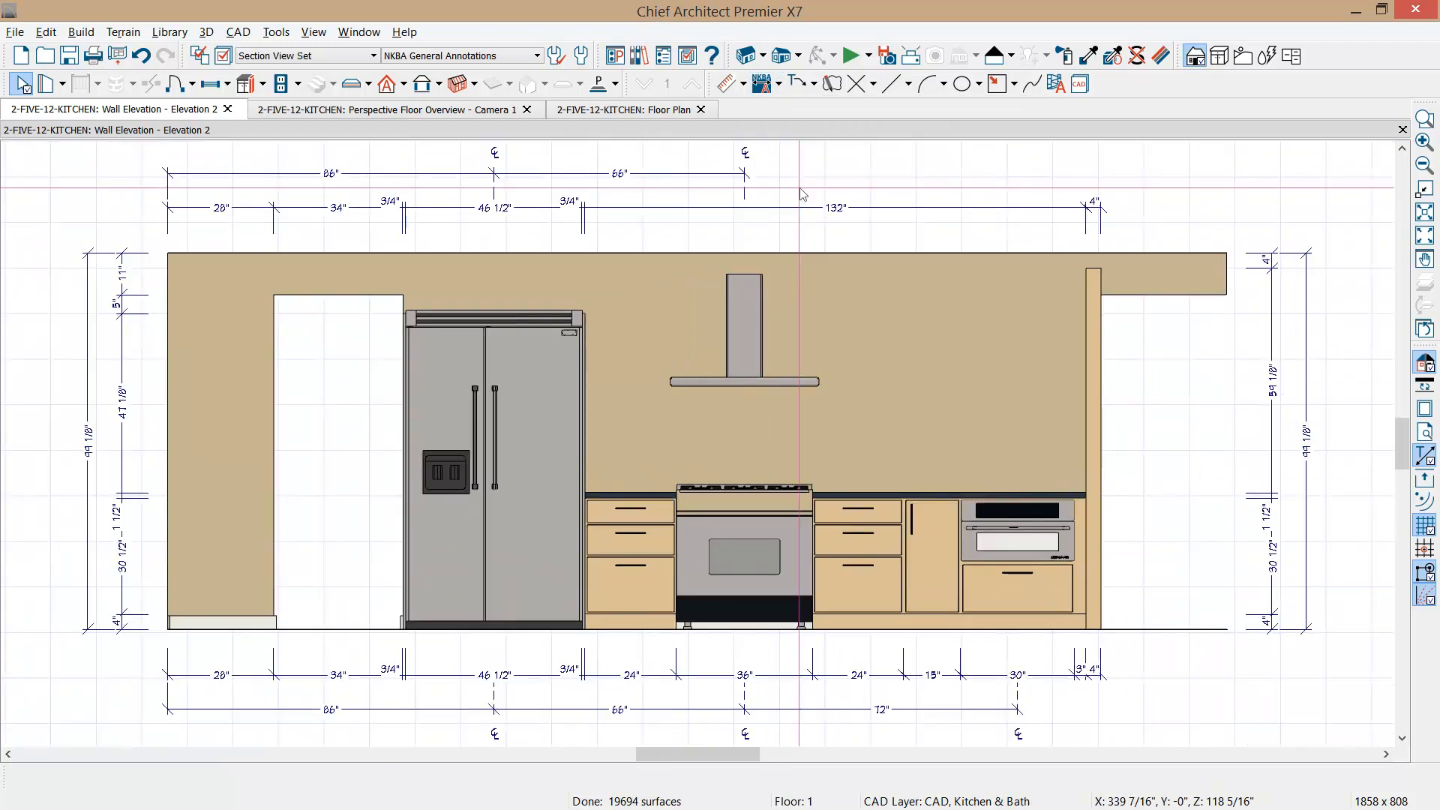
pyautogui.moveTo(1036, 605); pyautogui.dragTo(993, 502, button='middle')
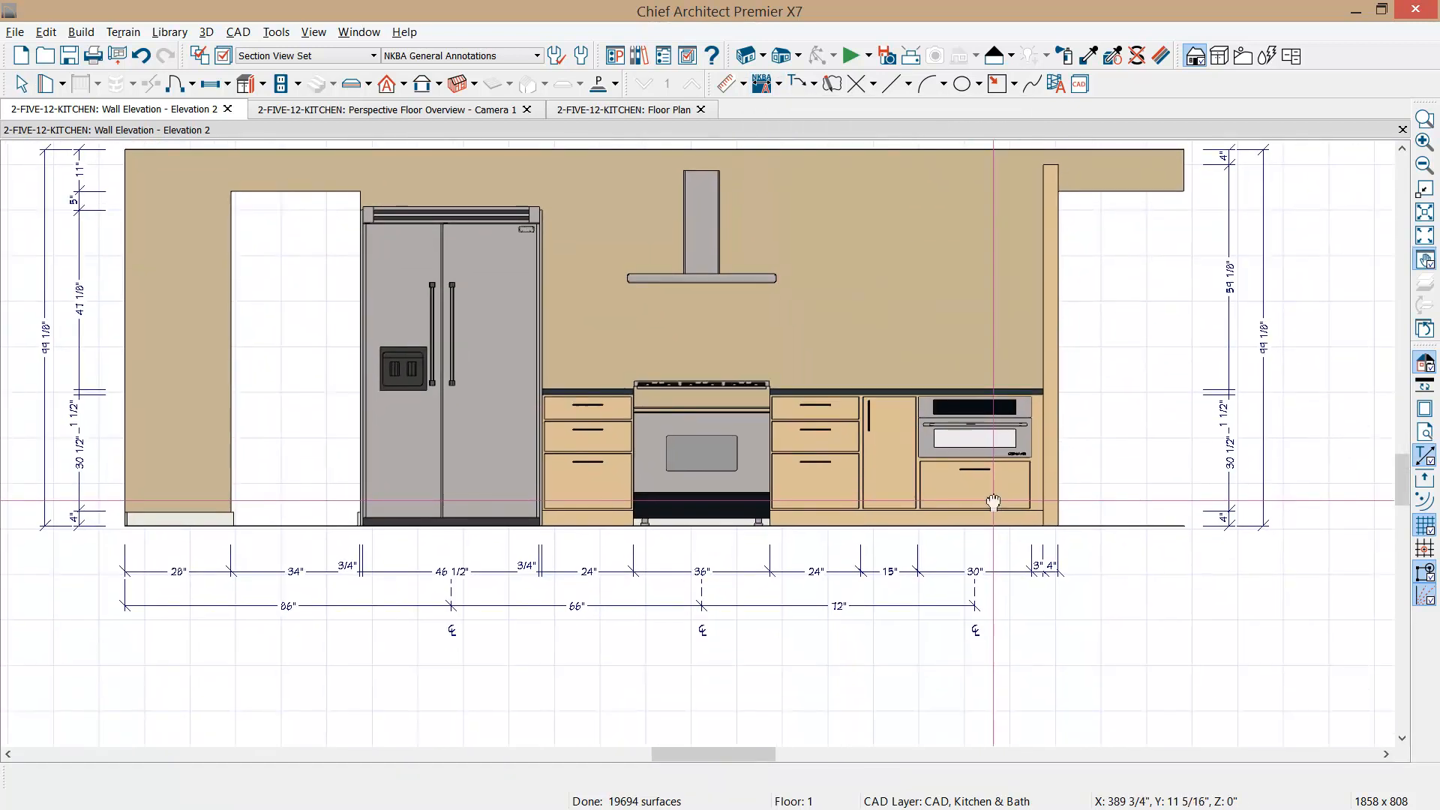
pyautogui.scroll(1, 1023, 541)
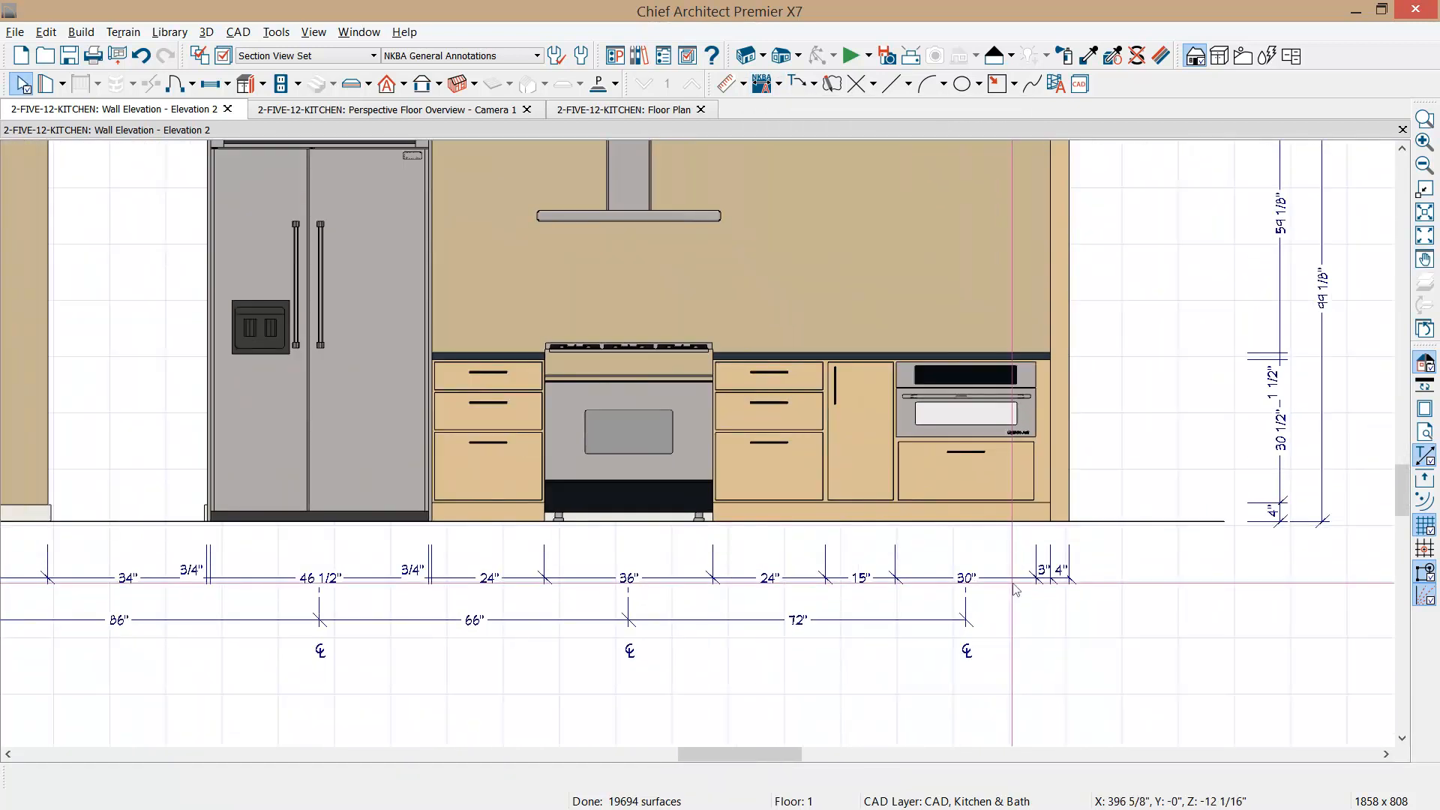
# - Move the 3" and 4" labels below the lower dimension string and extend that string to the far end of the wall
pyautogui.click(1017, 583)
pyautogui.scroll(1, 1050, 585)
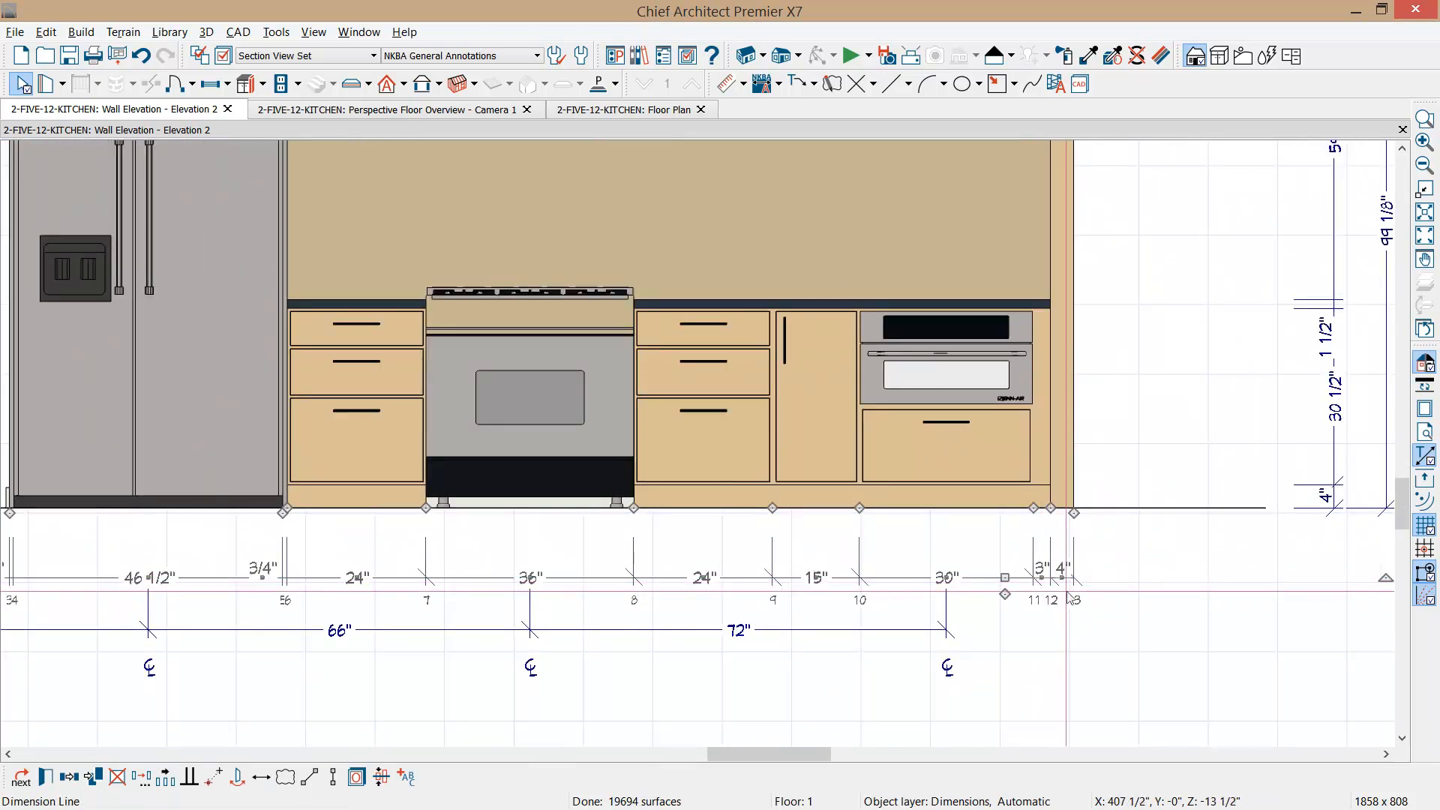
pyautogui.scroll(1, 1070, 598)
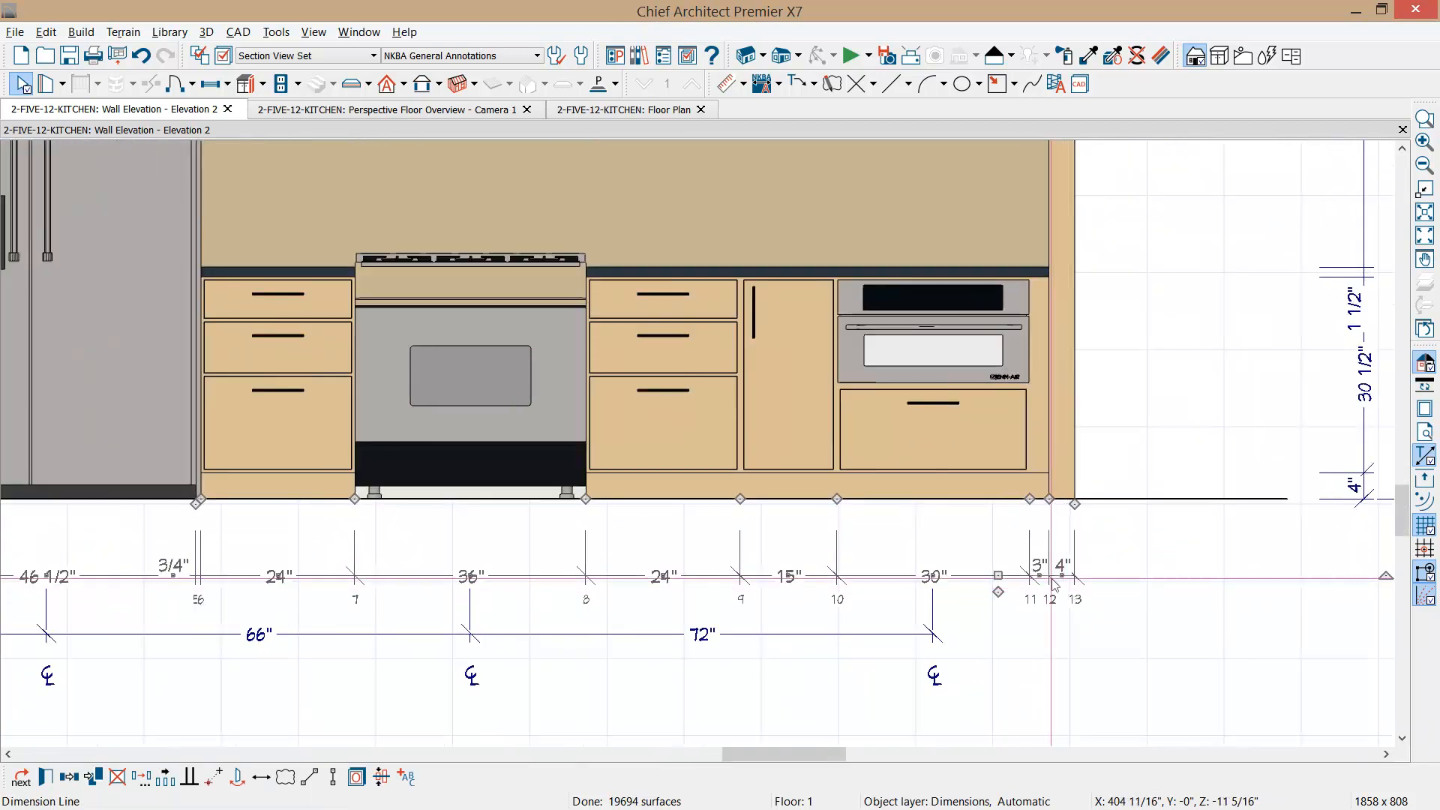
pyautogui.moveTo(1037, 573); pyautogui.dragTo(1060, 598)
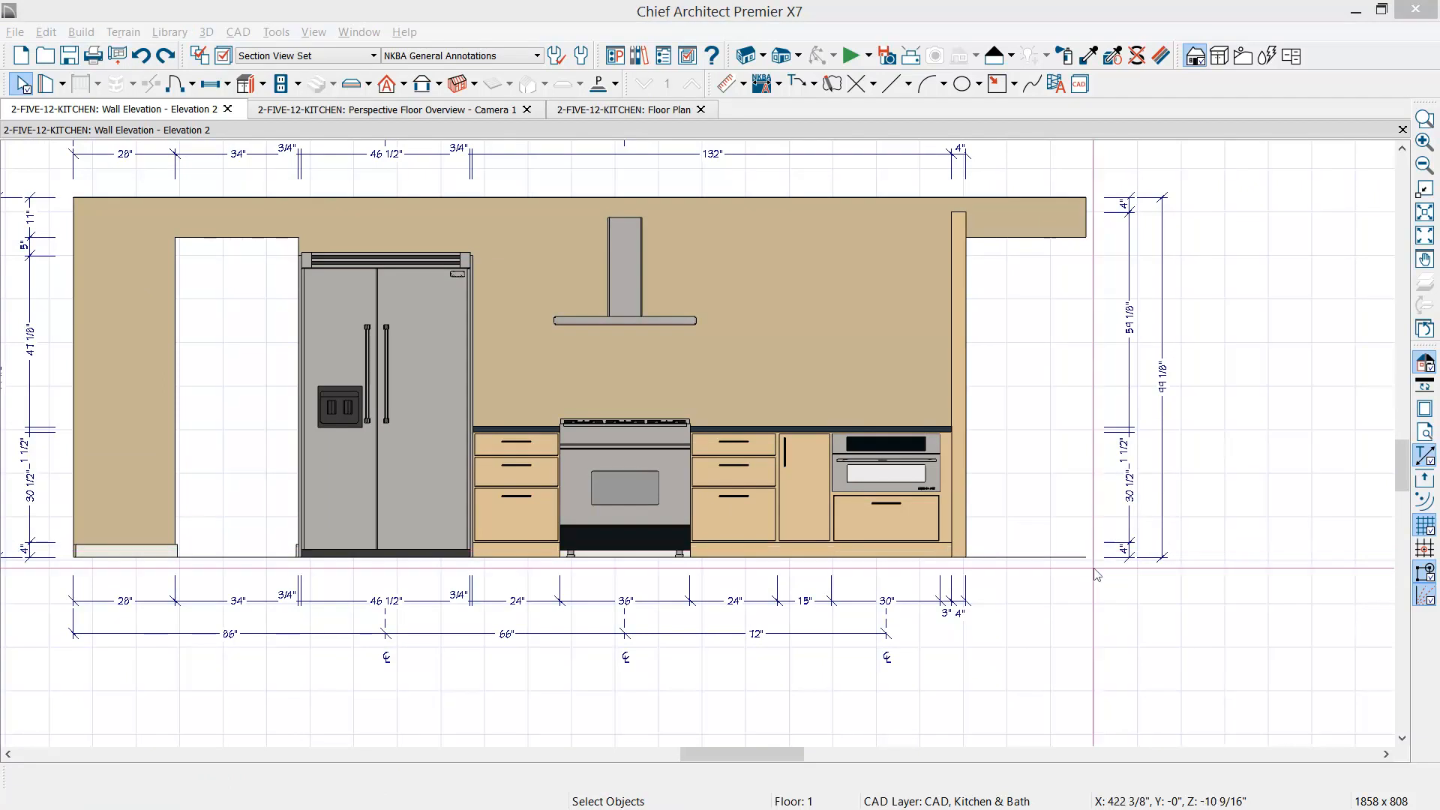
pyautogui.click(909, 599)
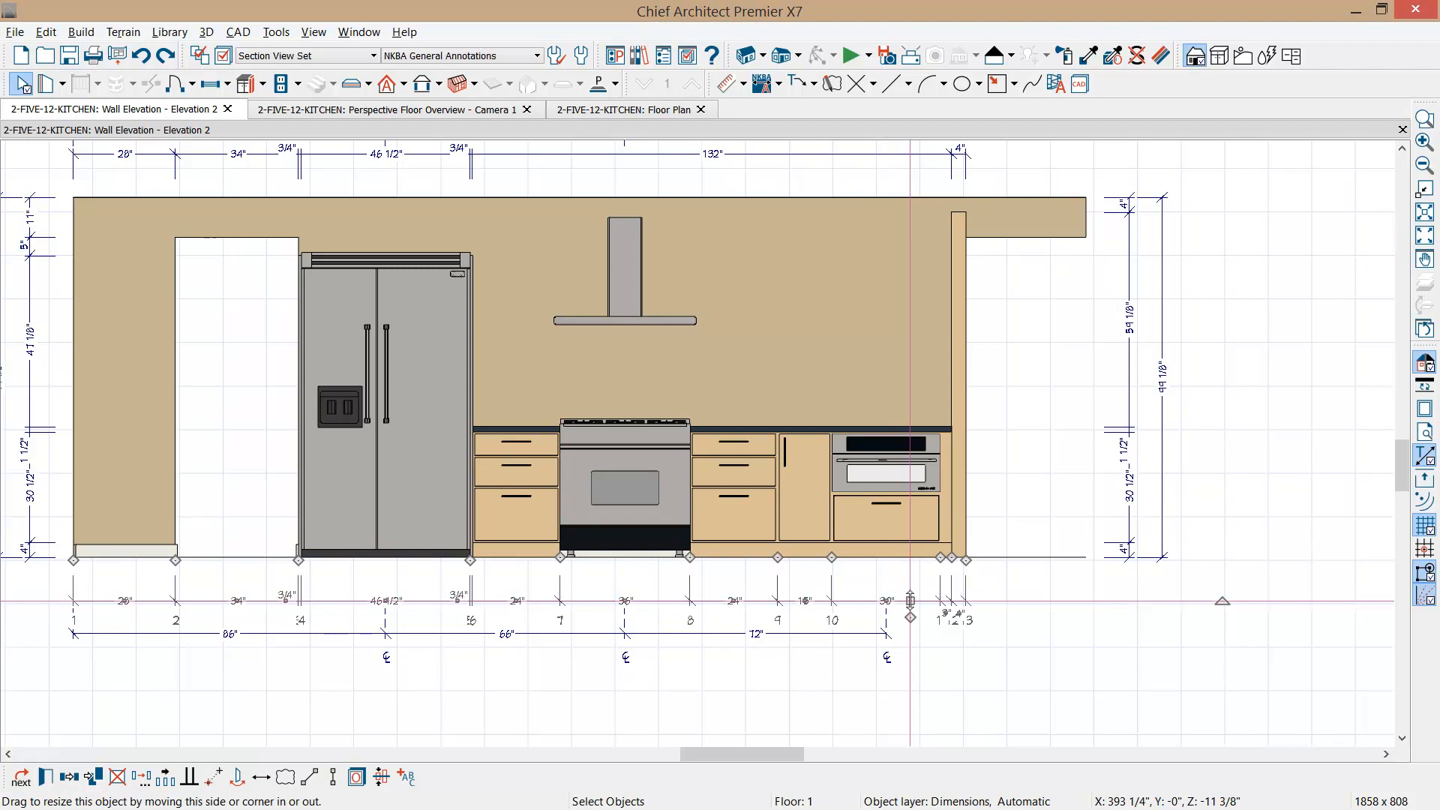
pyautogui.moveTo(911, 619); pyautogui.dragTo(1085, 231)
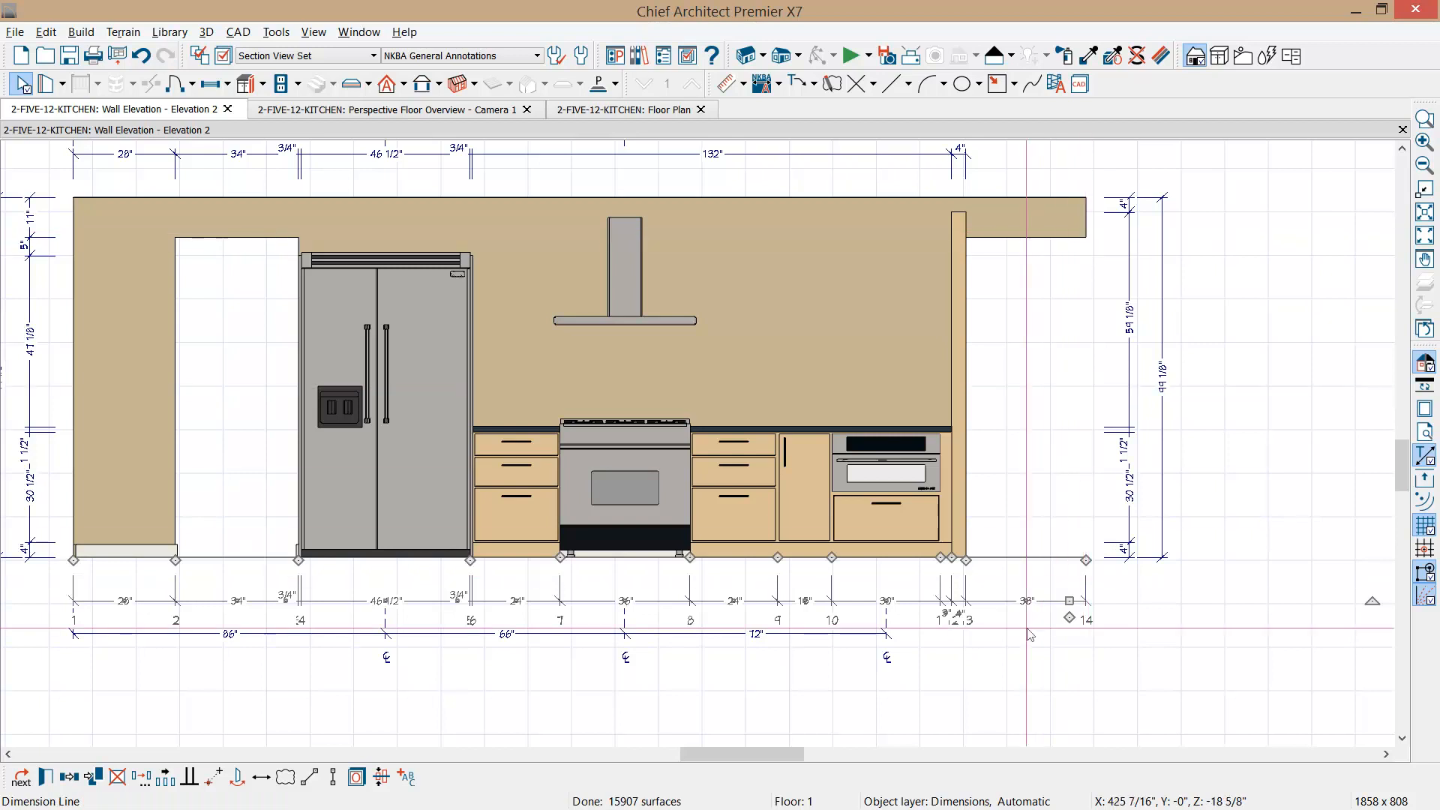
# - Set the base filler's width to 2" and move it flush against the under-counter microwave cabinet
pyautogui.scroll(2, 1024, 633)
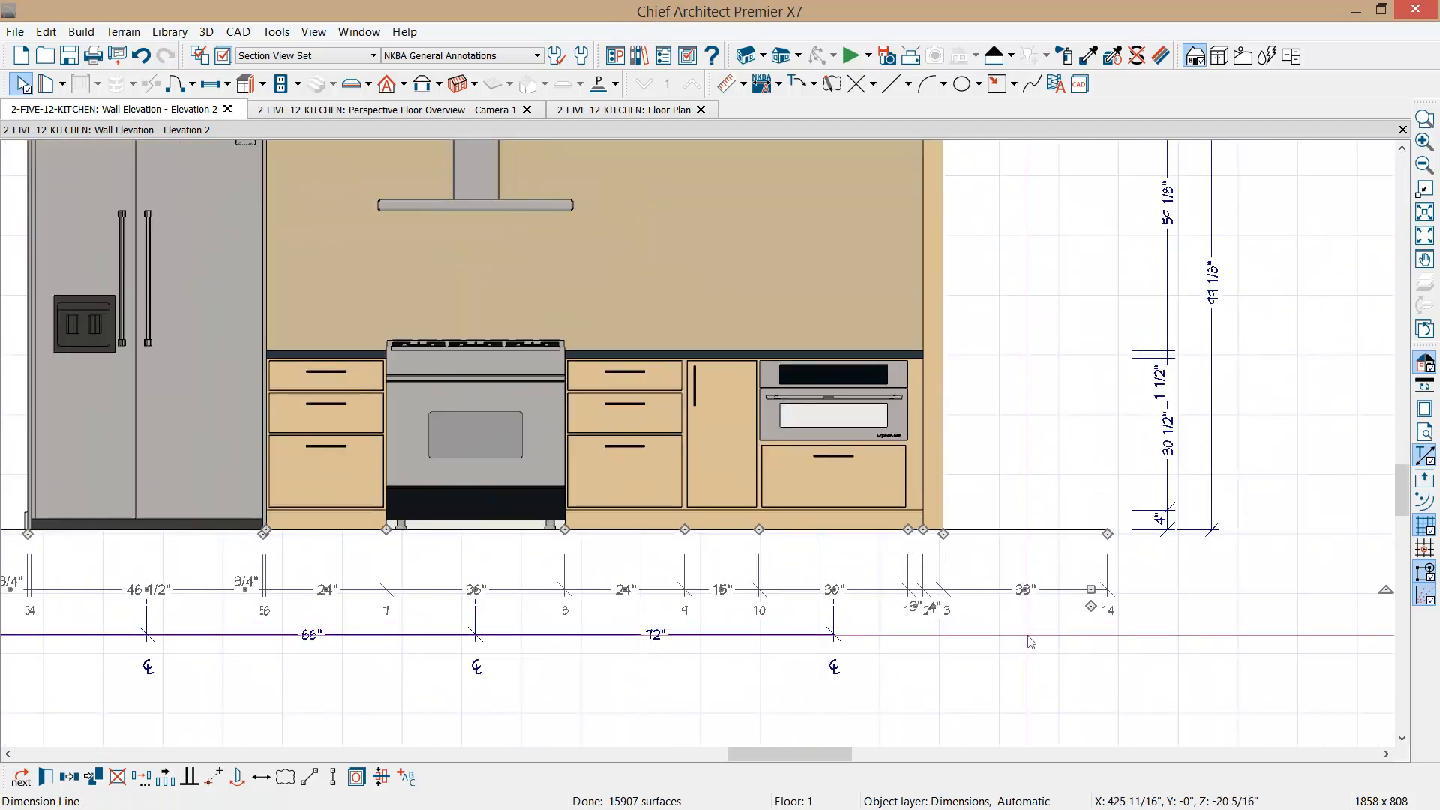
pyautogui.scroll(1, 914, 477)
pyautogui.click(915, 458)
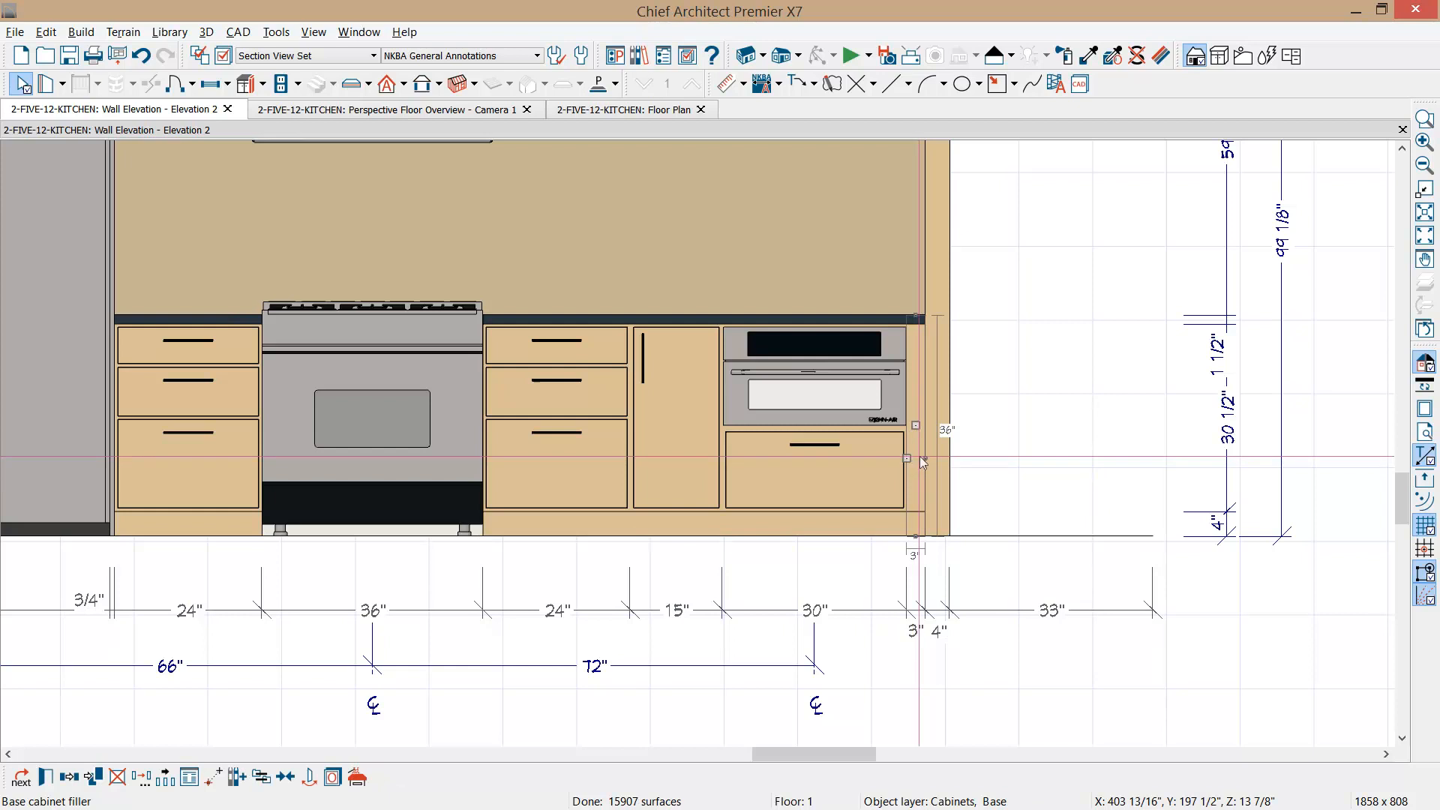
pyautogui.doubleClick(919, 457)
pyautogui.moveTo(537, 203); pyautogui.dragTo(495, 197)
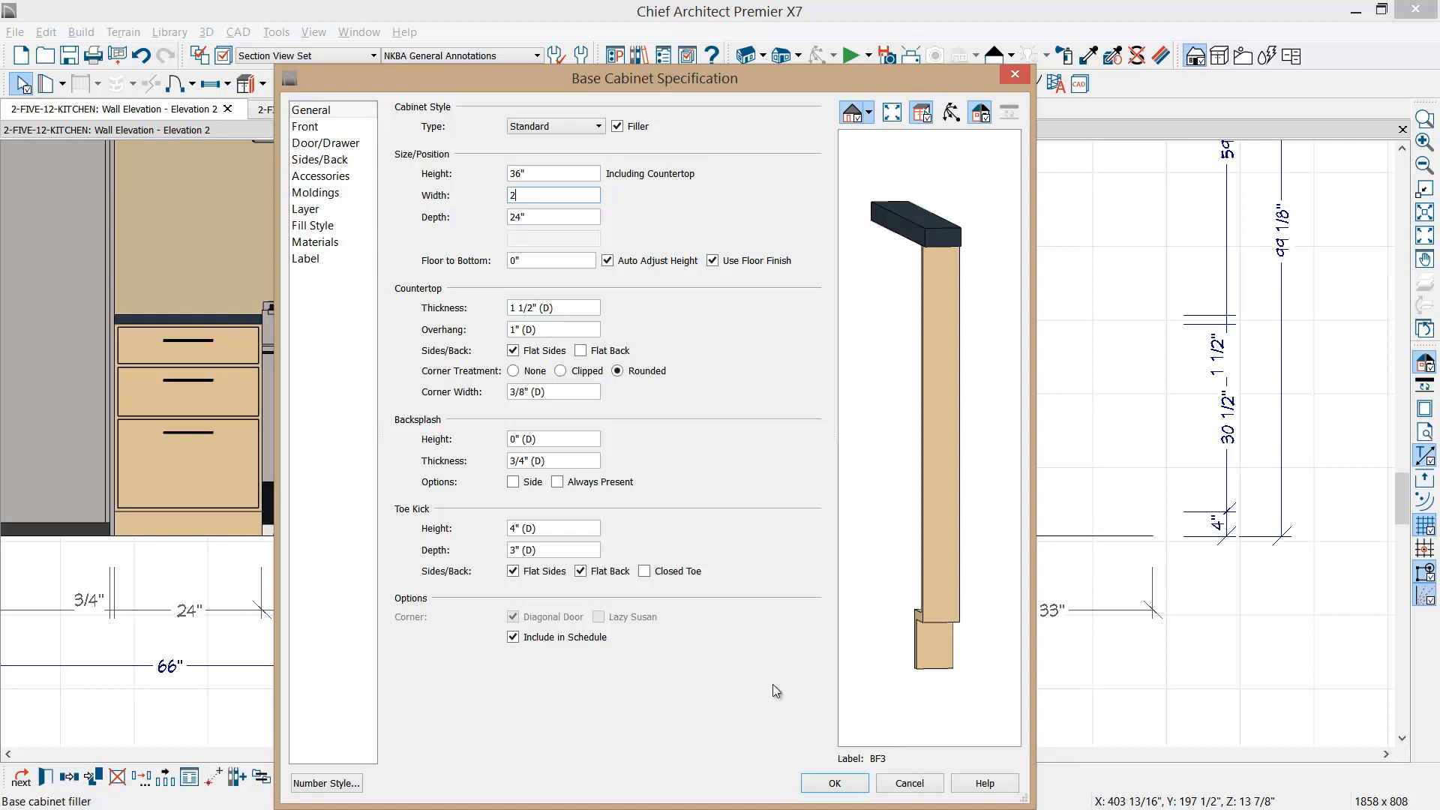
pyautogui.click(835, 783)
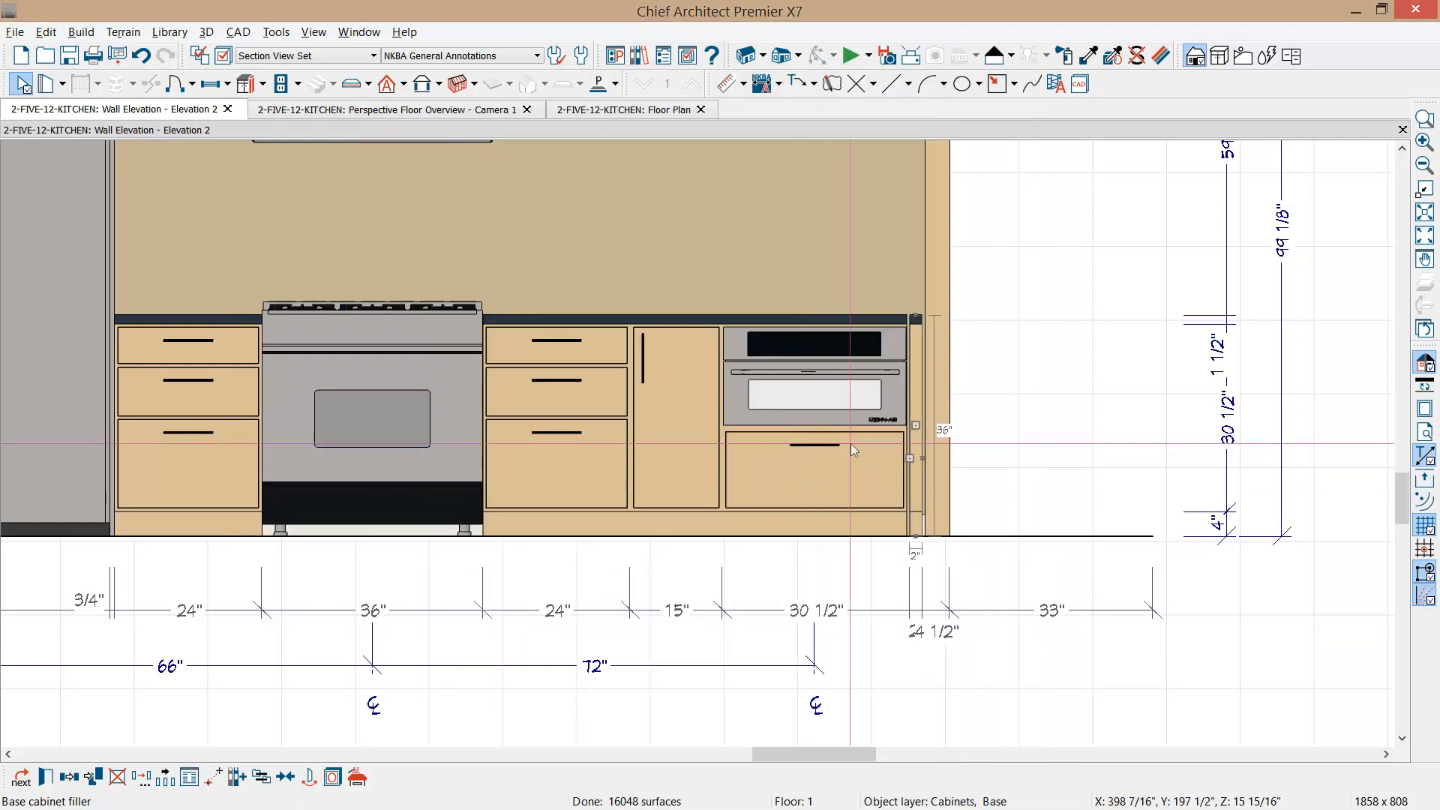
pyautogui.moveTo(919, 425)
pyautogui.mouseDown()
pyautogui.moveTo(903, 421)
pyautogui.moveTo(935, 422)
pyautogui.mouseUp()
# - Move the end partition against the base filler and set its depth to 25" and height to 95 1/8"
pyautogui.click(943, 426)
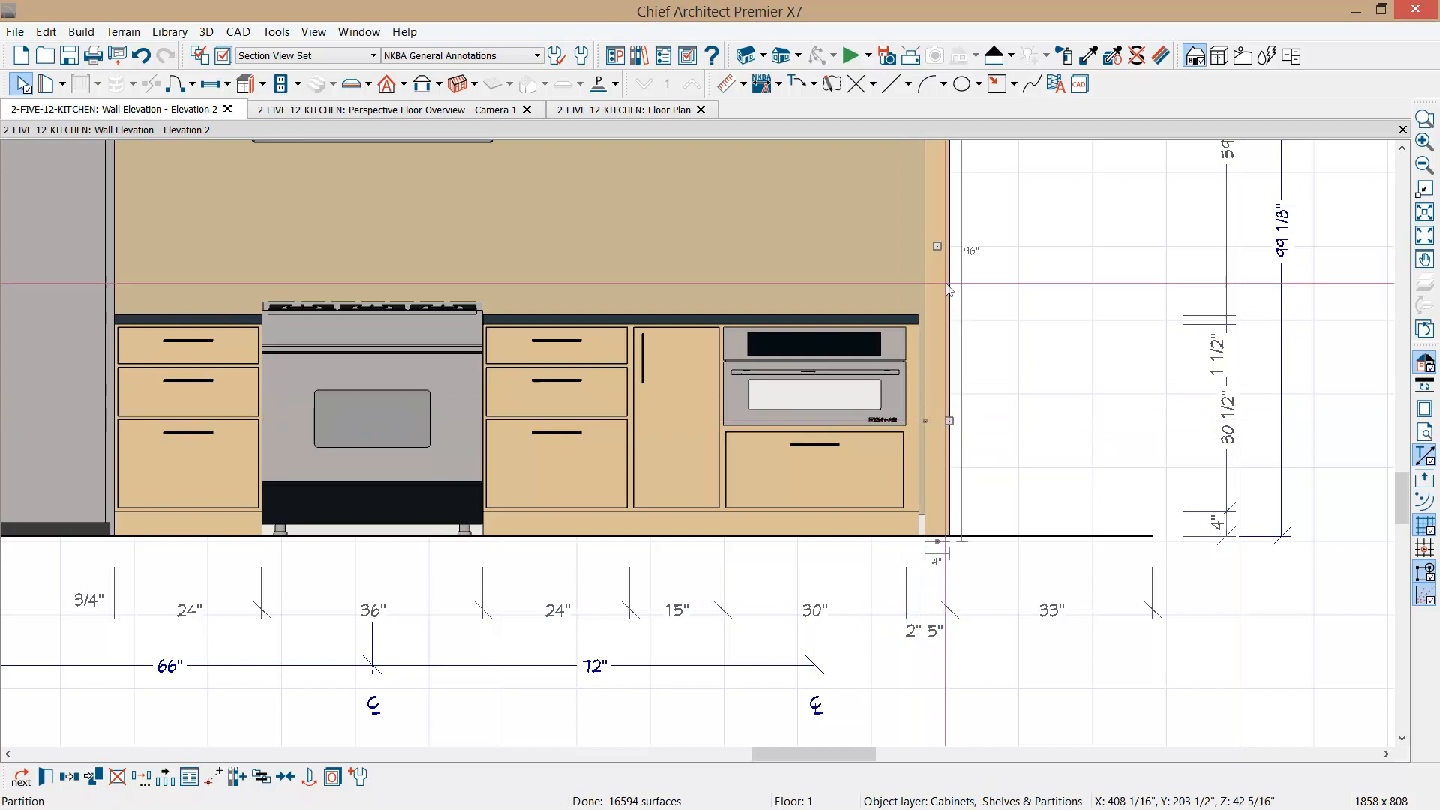
pyautogui.moveTo(941, 244); pyautogui.dragTo(934, 246)
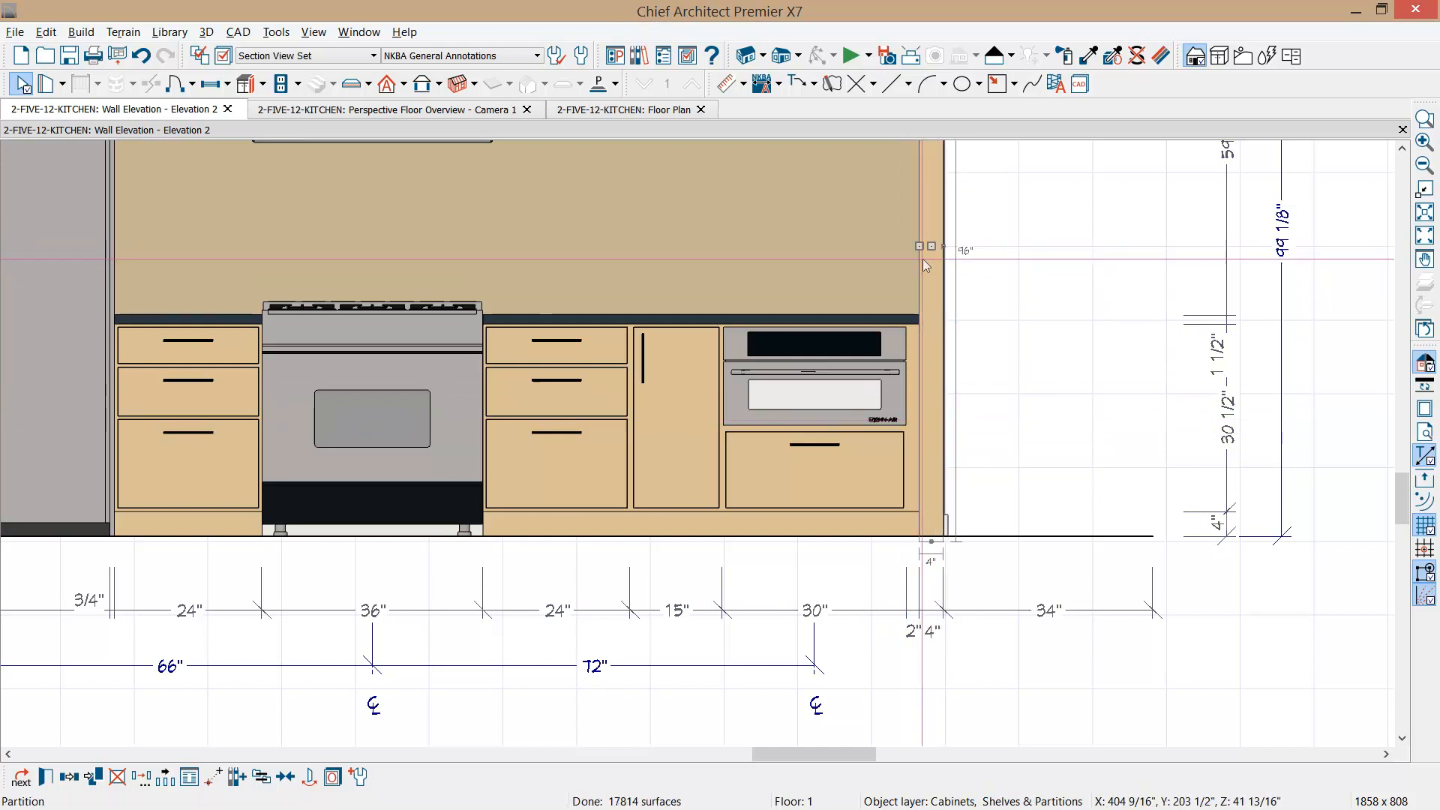
pyautogui.doubleClick(934, 361)
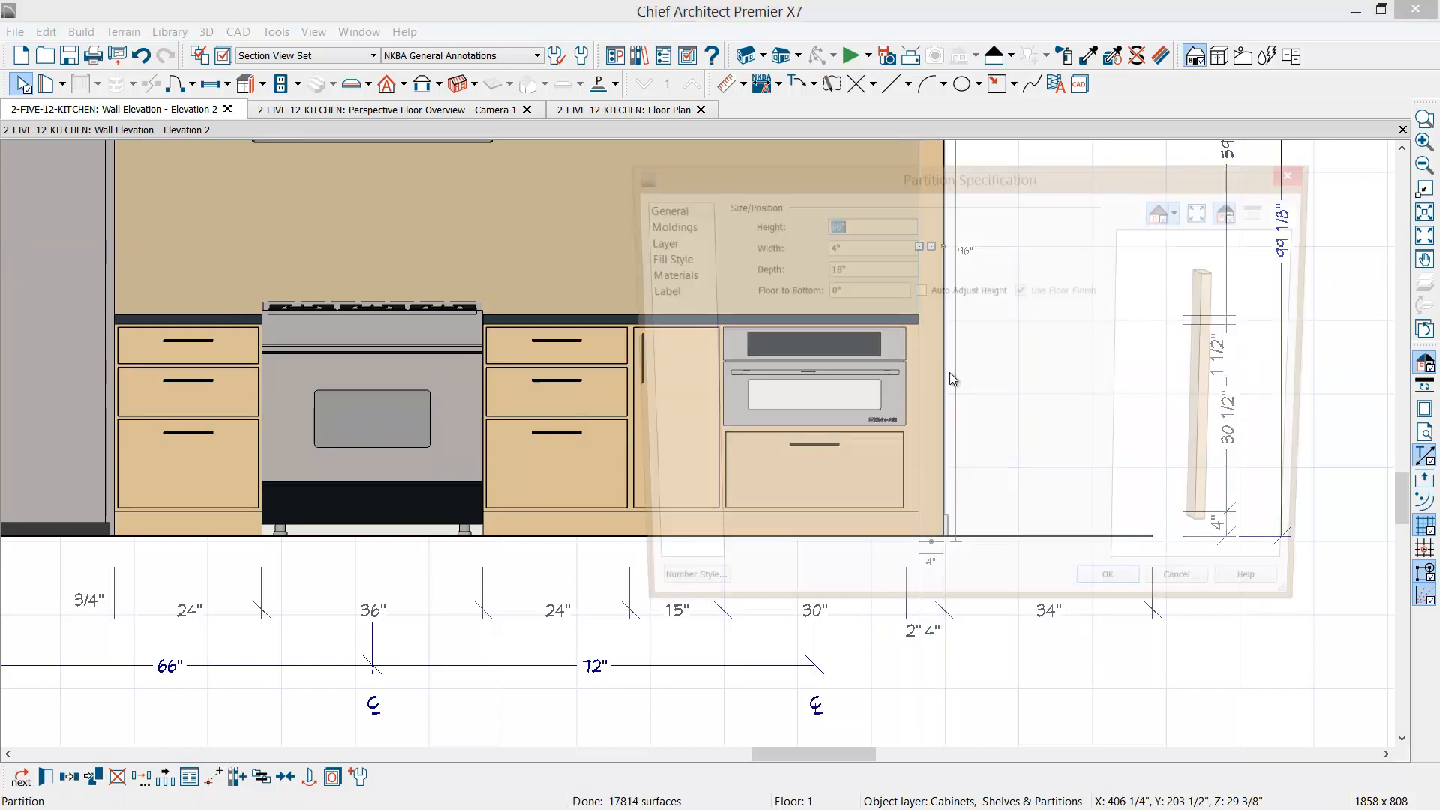
pyautogui.moveTo(859, 271); pyautogui.dragTo(815, 270)
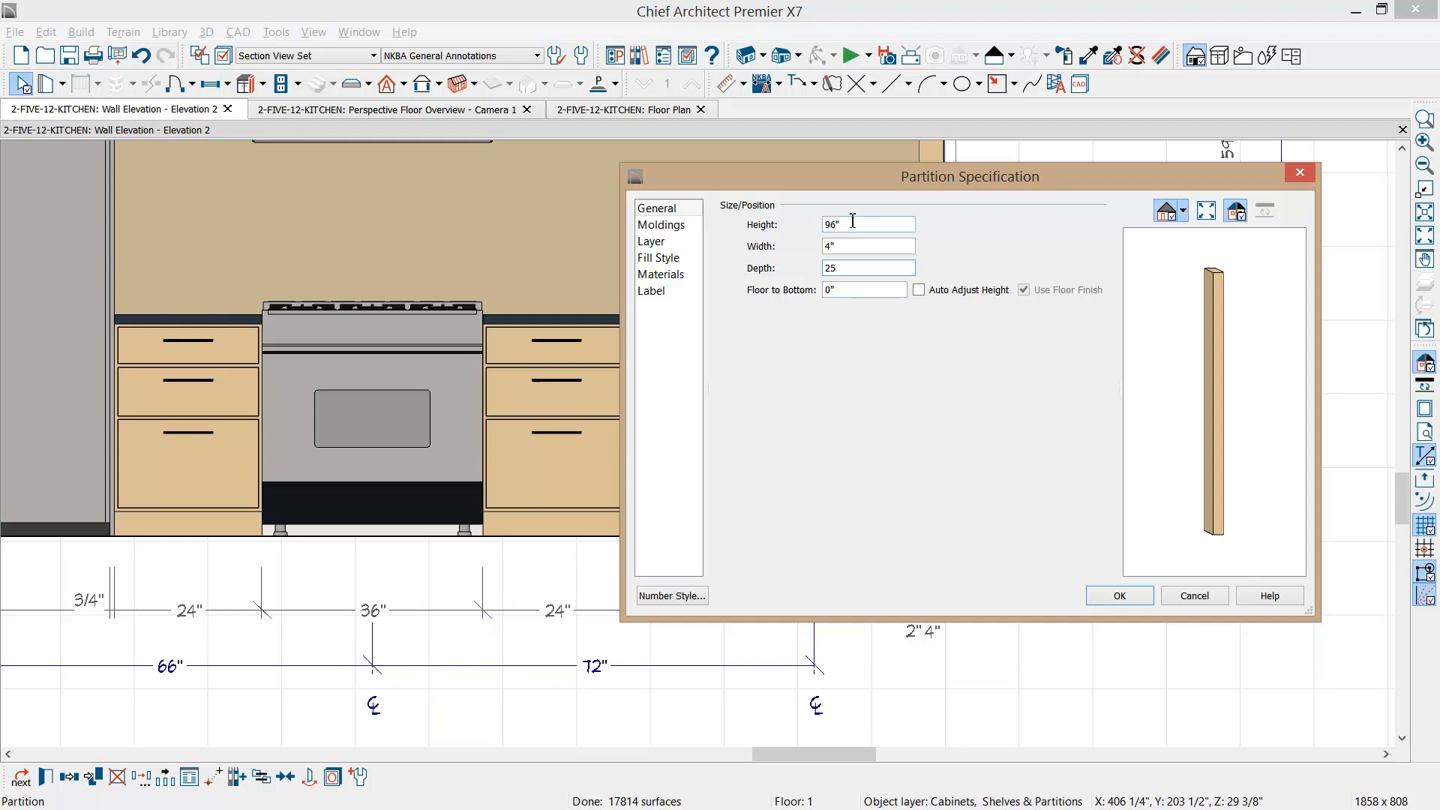
pyautogui.moveTo(853, 221); pyautogui.dragTo(832, 224)
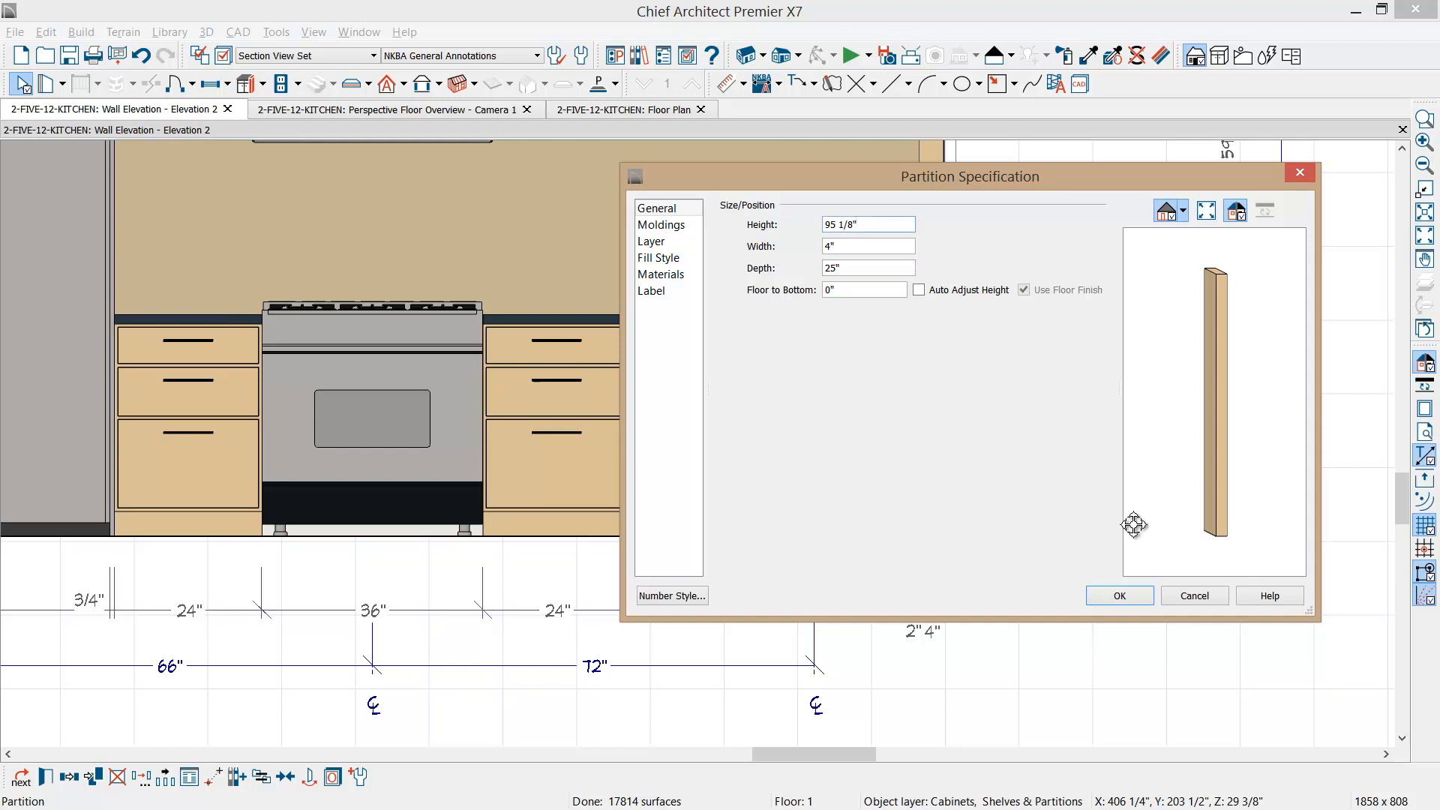
pyautogui.click(1119, 596)
# - Extend the lower centerline dimension string to the far end of the wall
pyautogui.scroll(-1, 1123, 600)
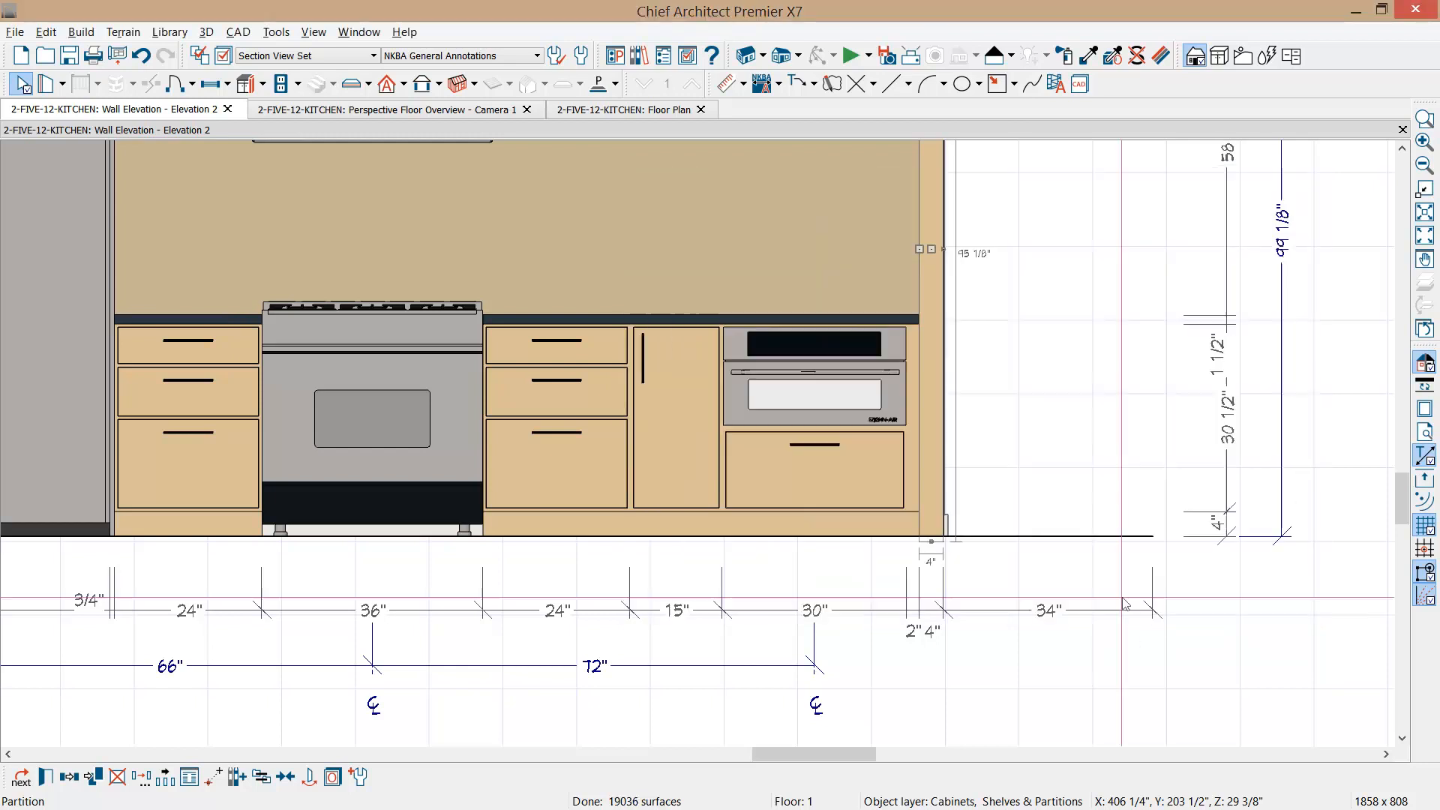
pyautogui.scroll(-1, 1122, 600)
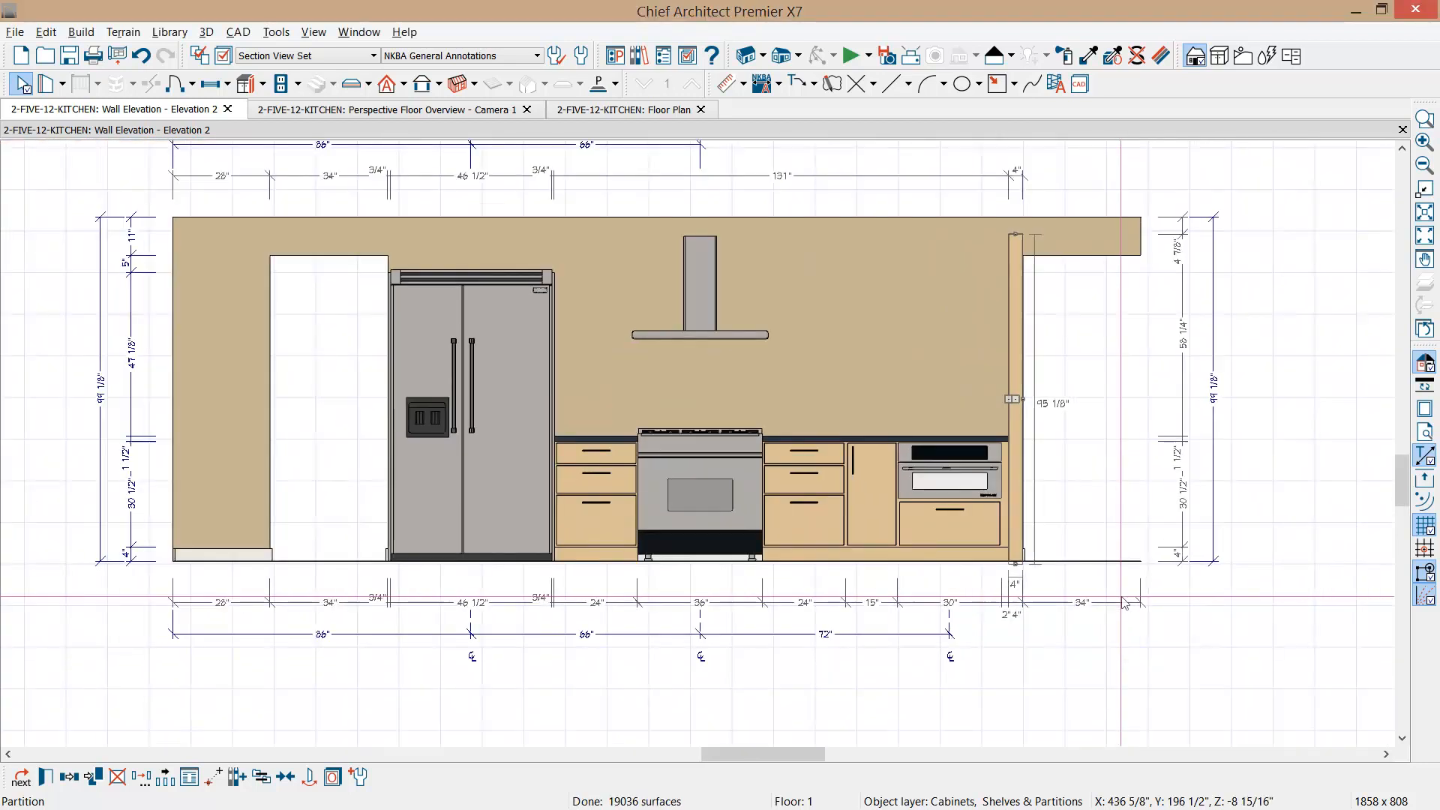
pyautogui.click(919, 634)
pyautogui.moveTo(919, 646); pyautogui.dragTo(1140, 241)
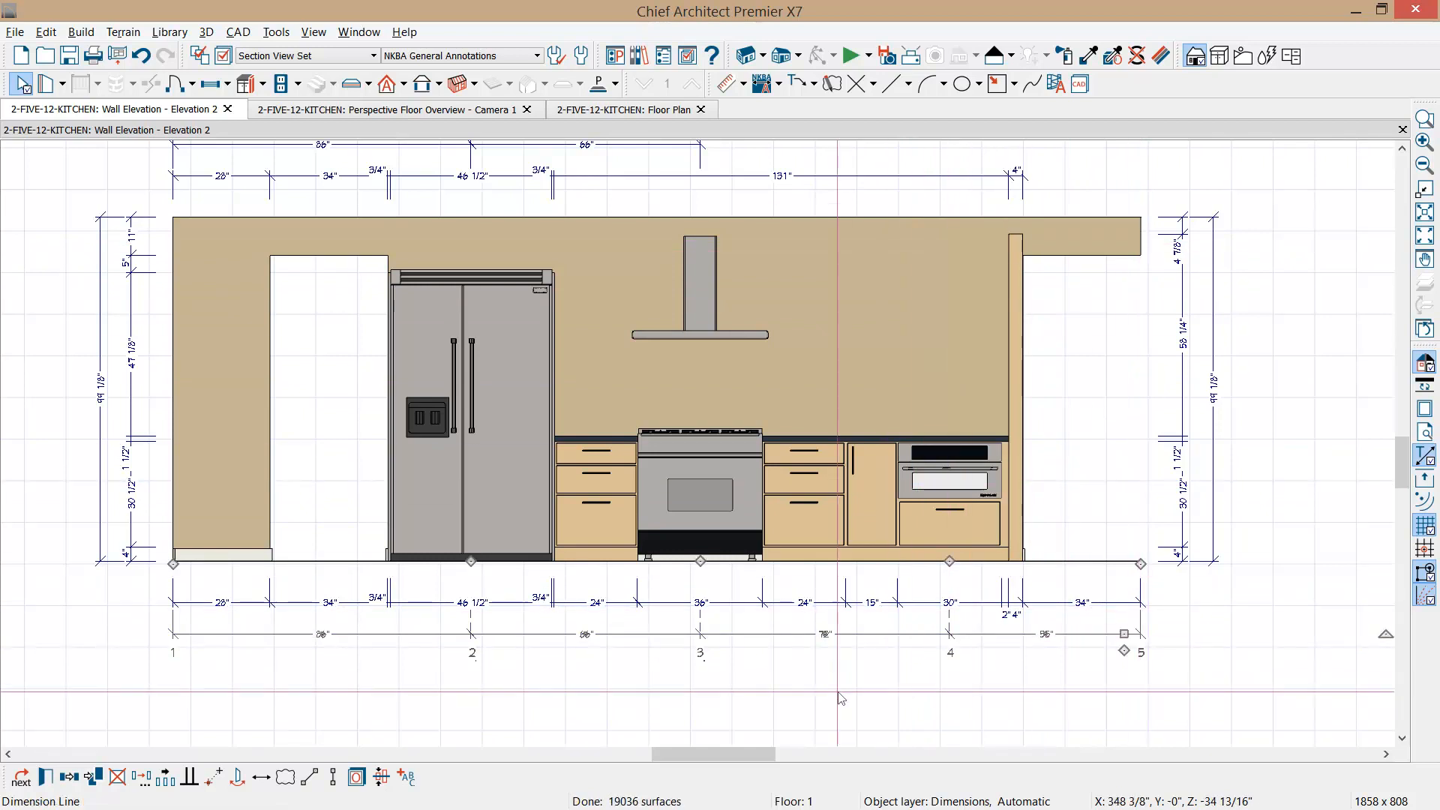
# - Lengthen the centerline extension lines up into the range, the refrigerator and the microwave cabinet
pyautogui.scroll(-1, 725, 634)
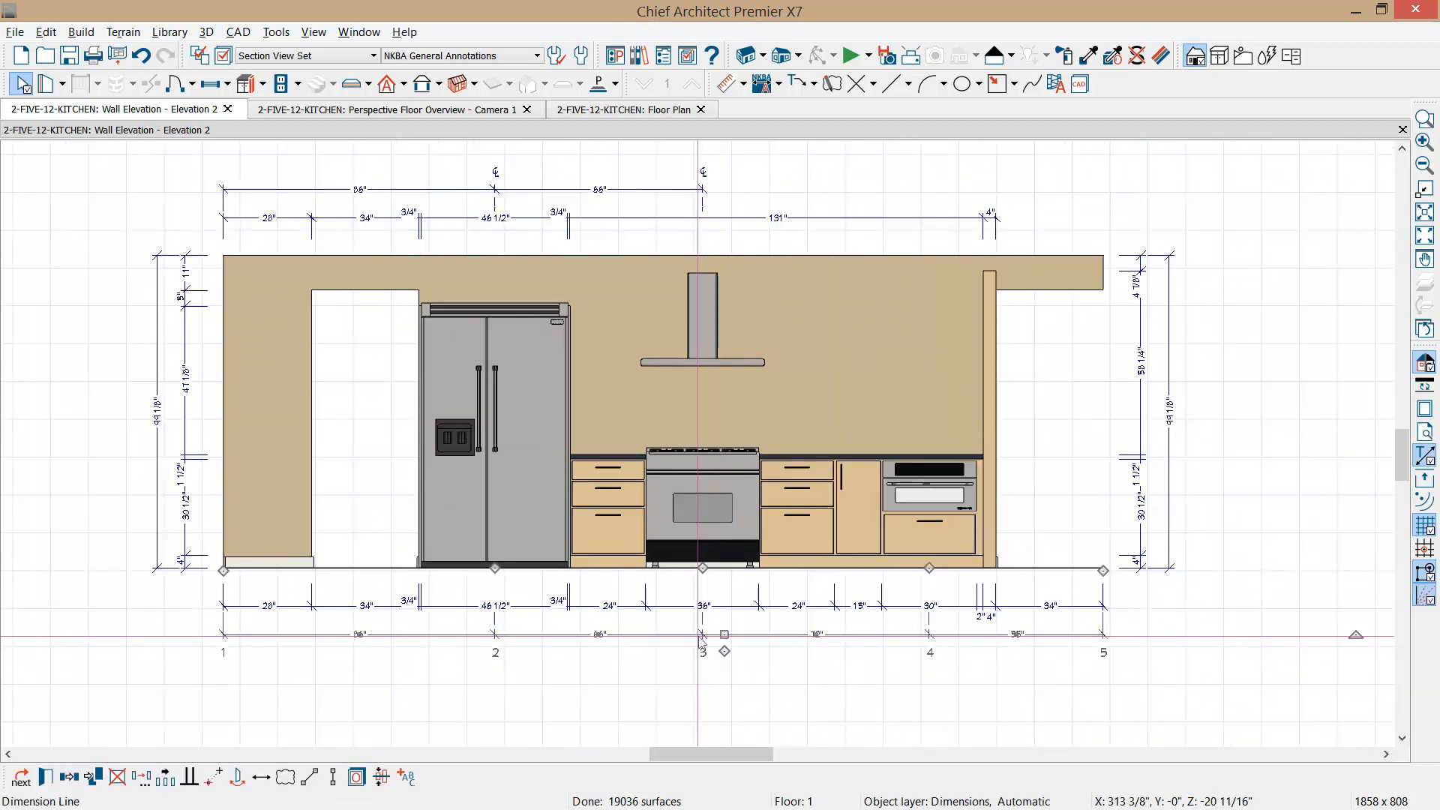
pyautogui.scroll(1, 720, 635)
pyautogui.scroll(3, 705, 637)
pyautogui.scroll(1, 703, 634)
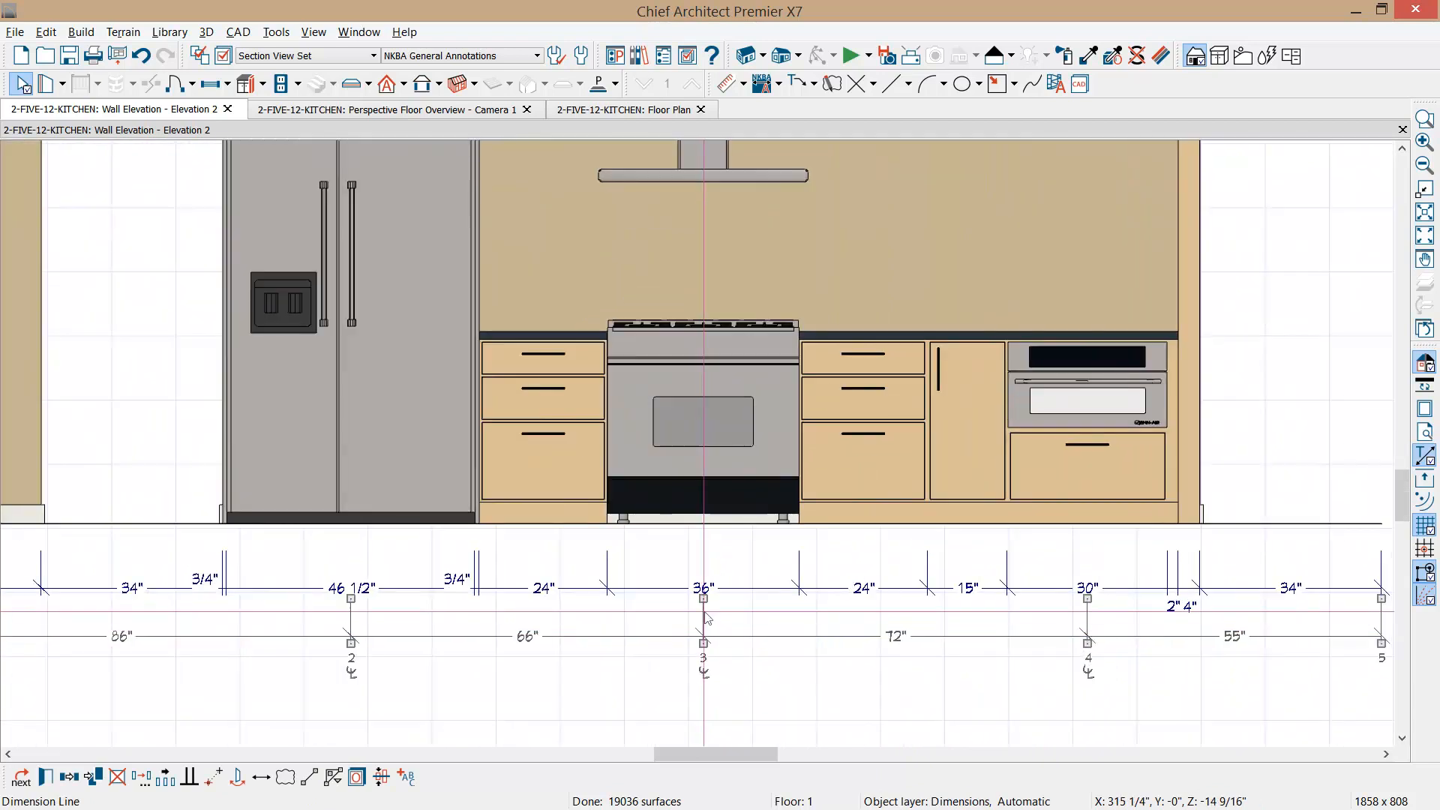
pyautogui.moveTo(702, 599); pyautogui.dragTo(703, 469)
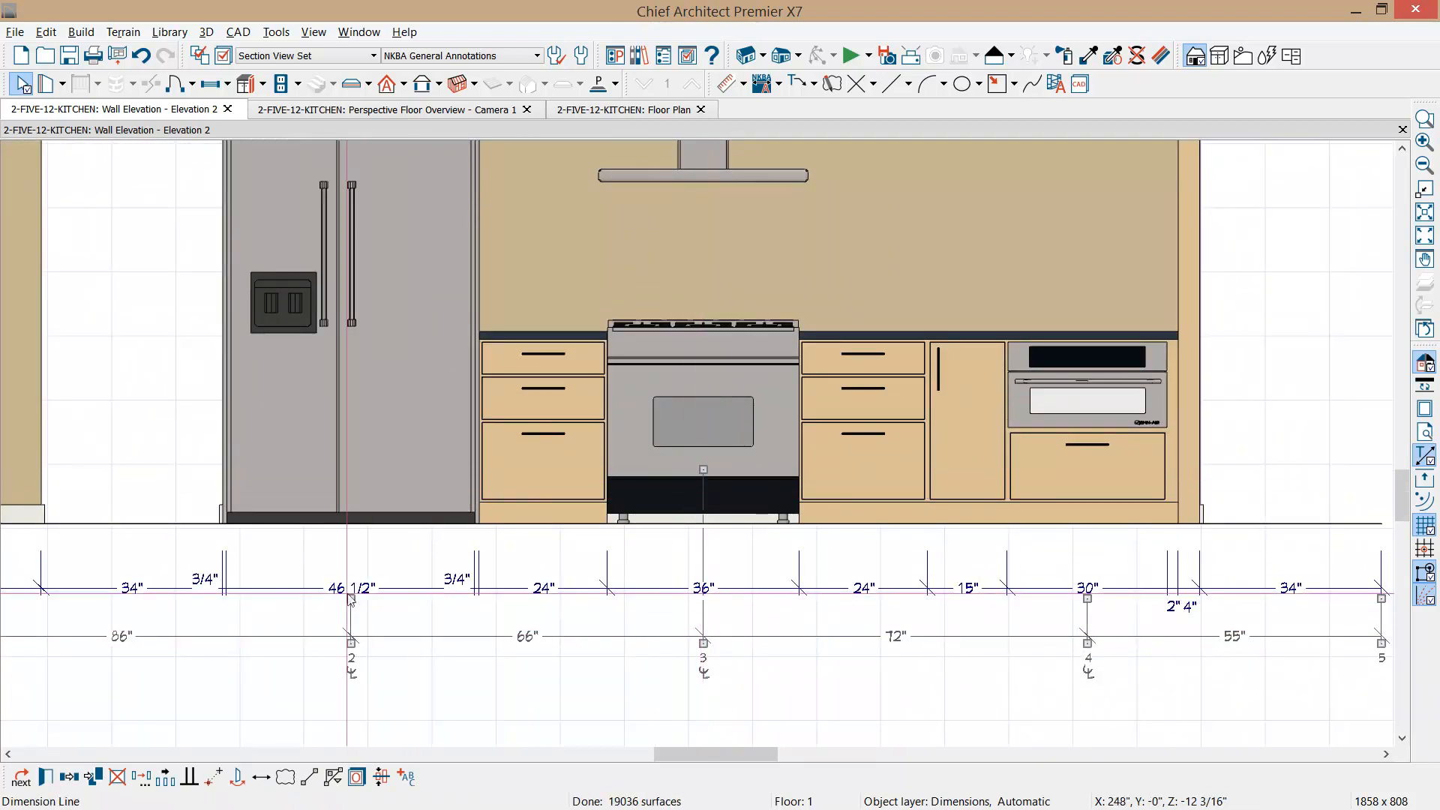
pyautogui.moveTo(351, 598); pyautogui.dragTo(343, 487)
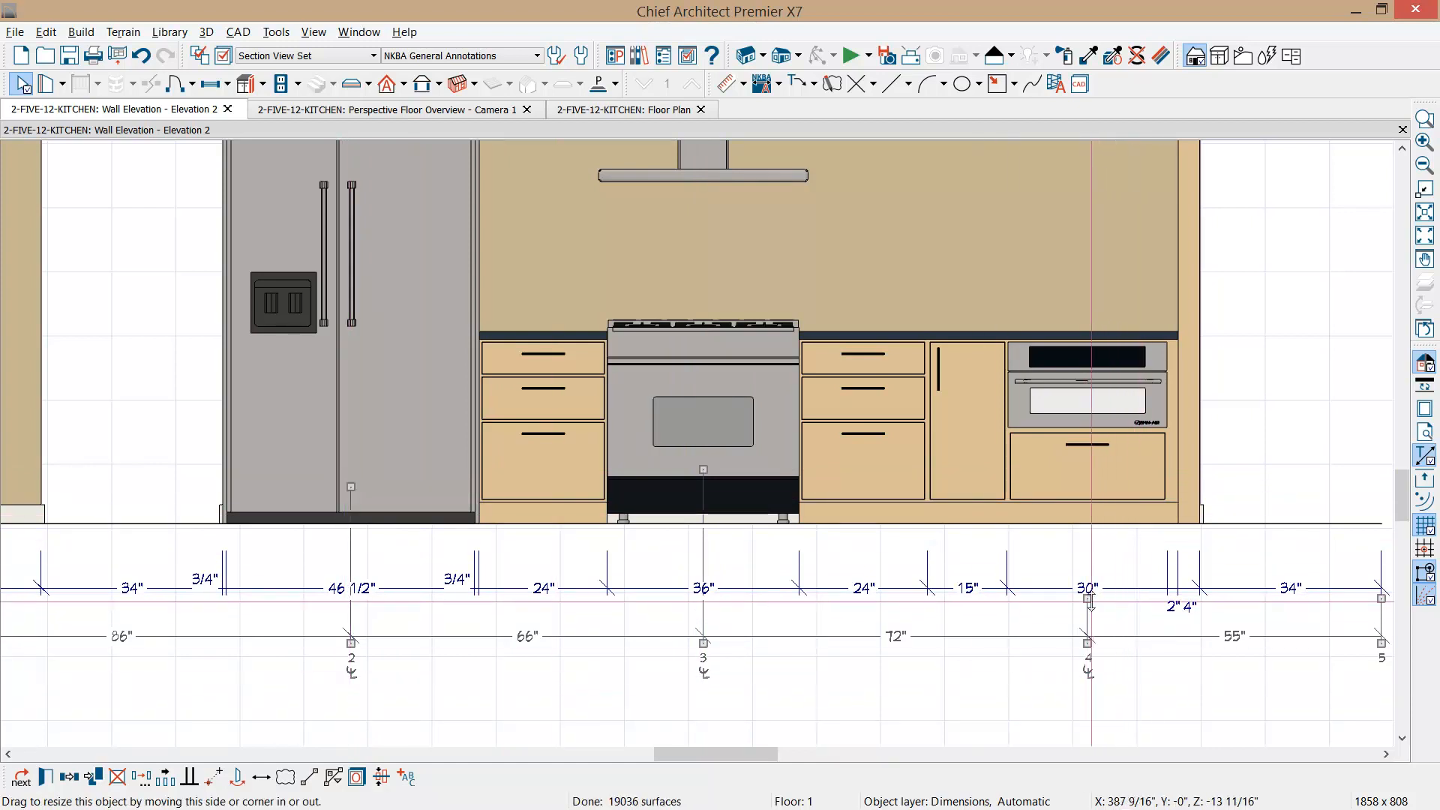
pyautogui.moveTo(1088, 599); pyautogui.dragTo(1082, 487)
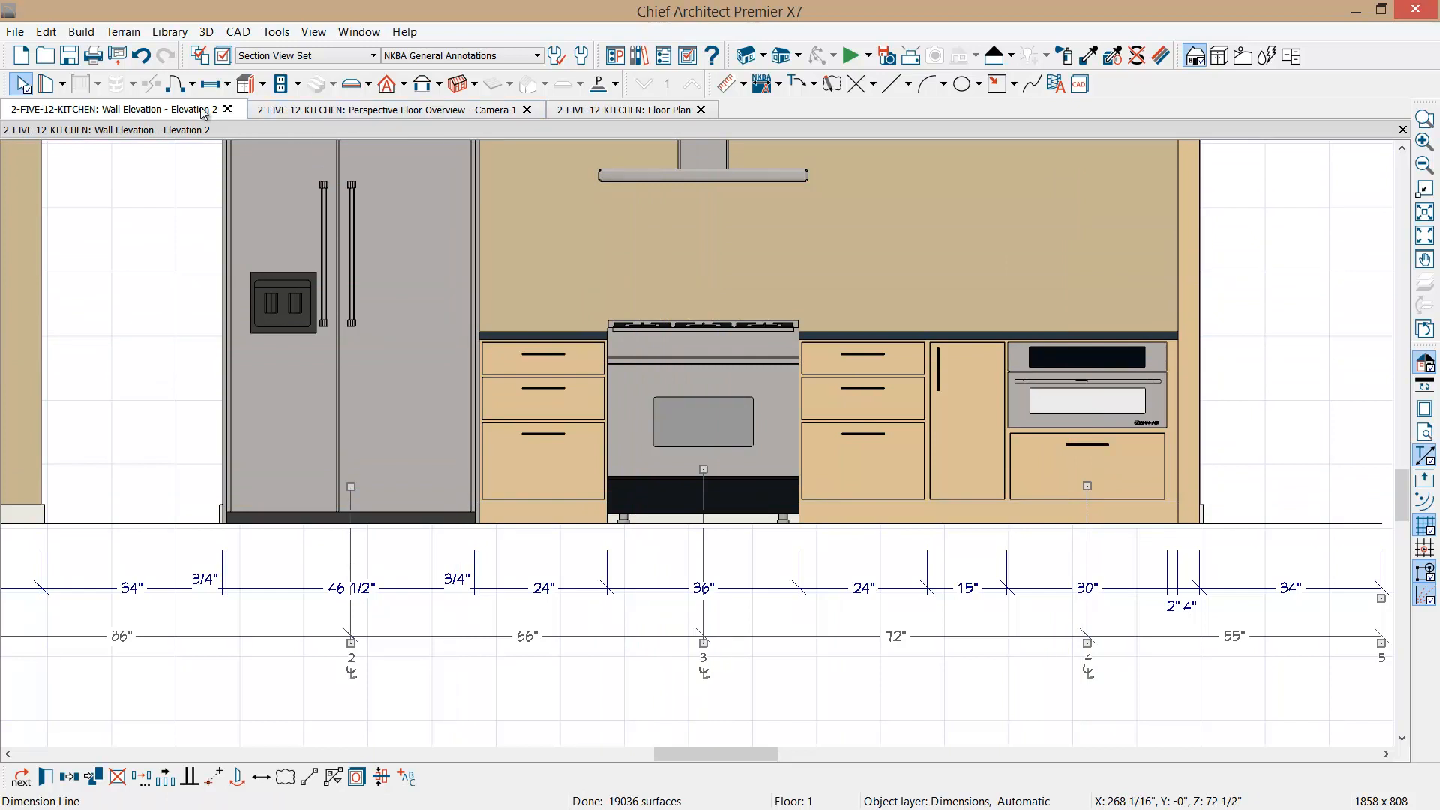
# - In the floor plan, pull the Elevation 2 camera back clear of the range front, and return to the wall elevation
pyautogui.click(571, 109)
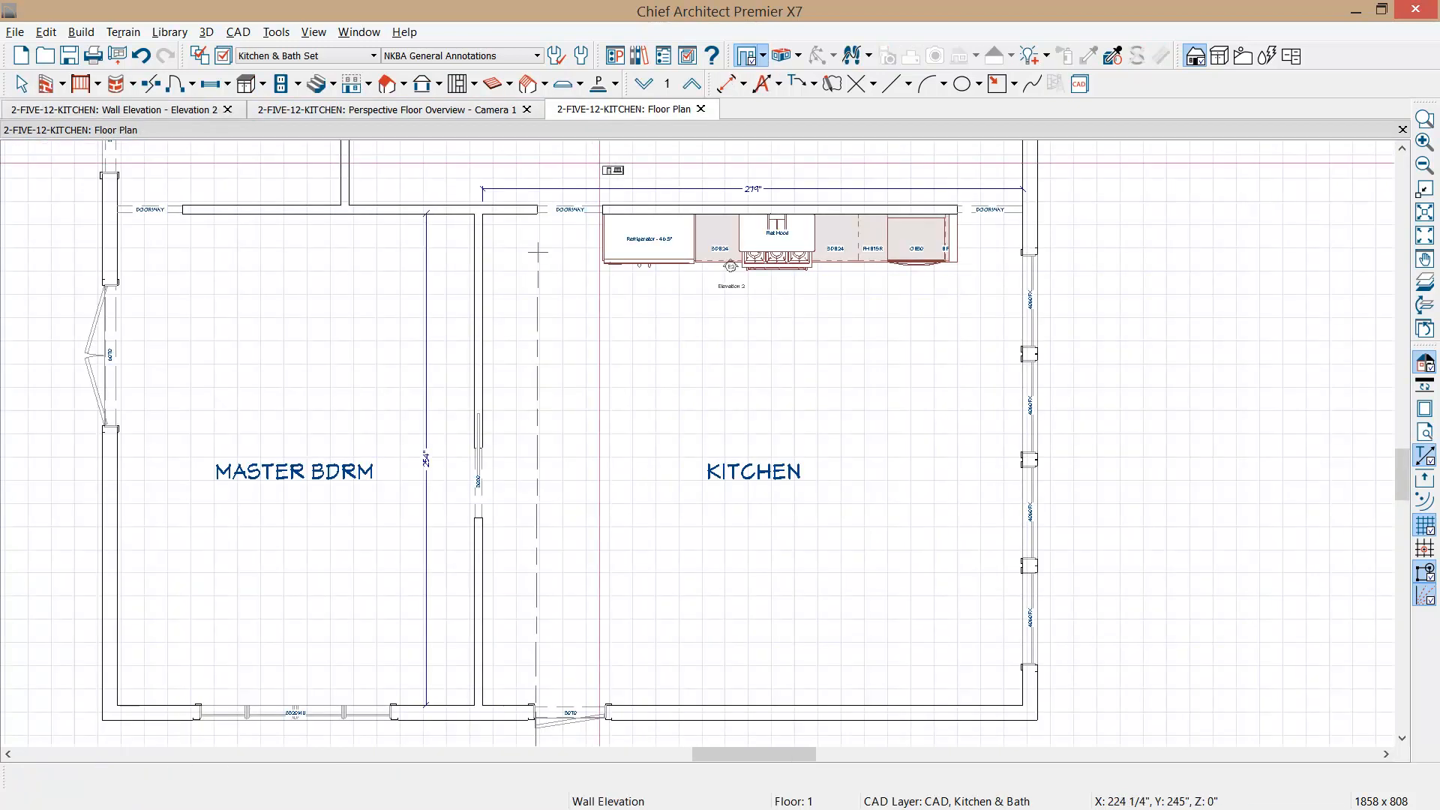
pyautogui.scroll(2, 713, 285)
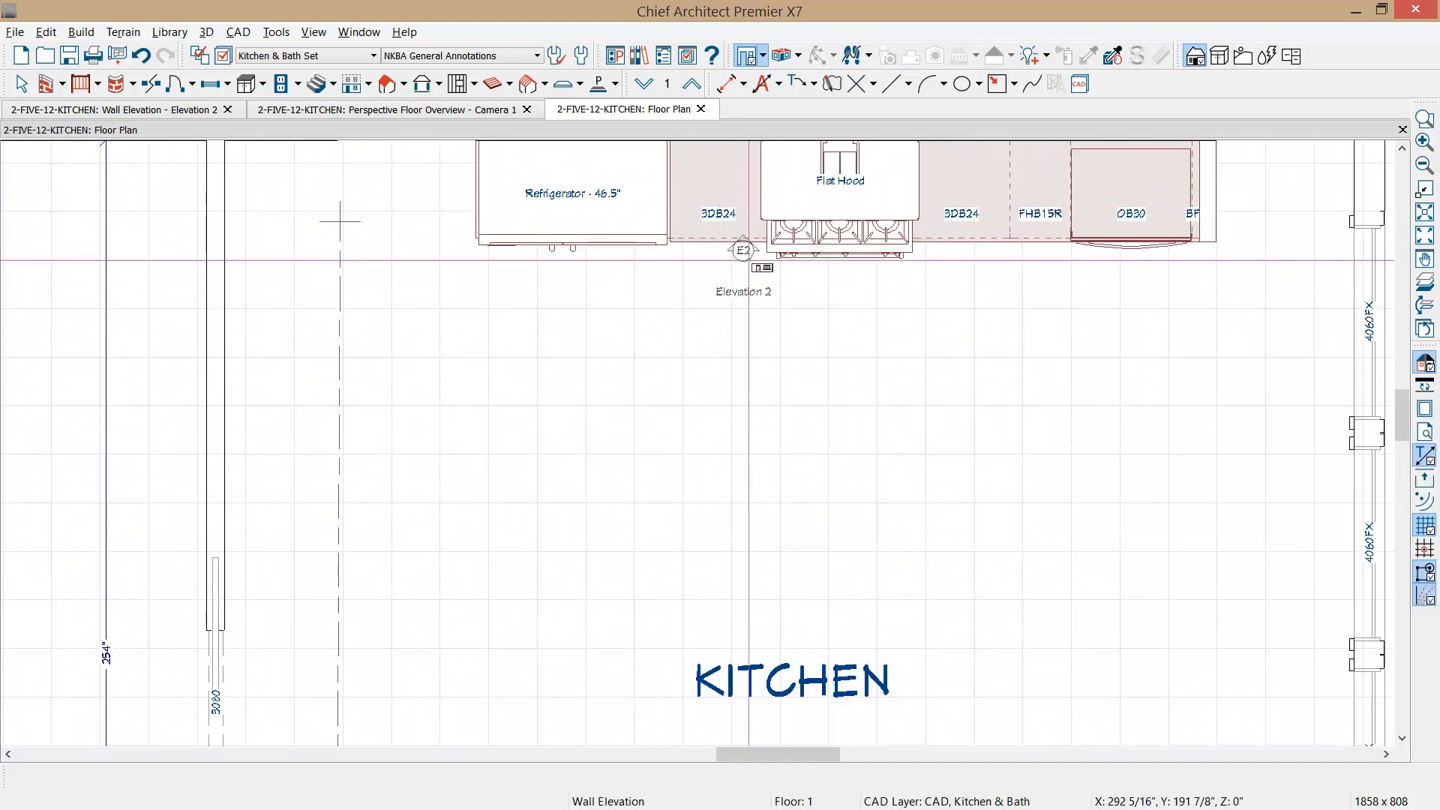
pyautogui.click(747, 257)
pyautogui.moveTo(747, 258); pyautogui.dragTo(743, 280)
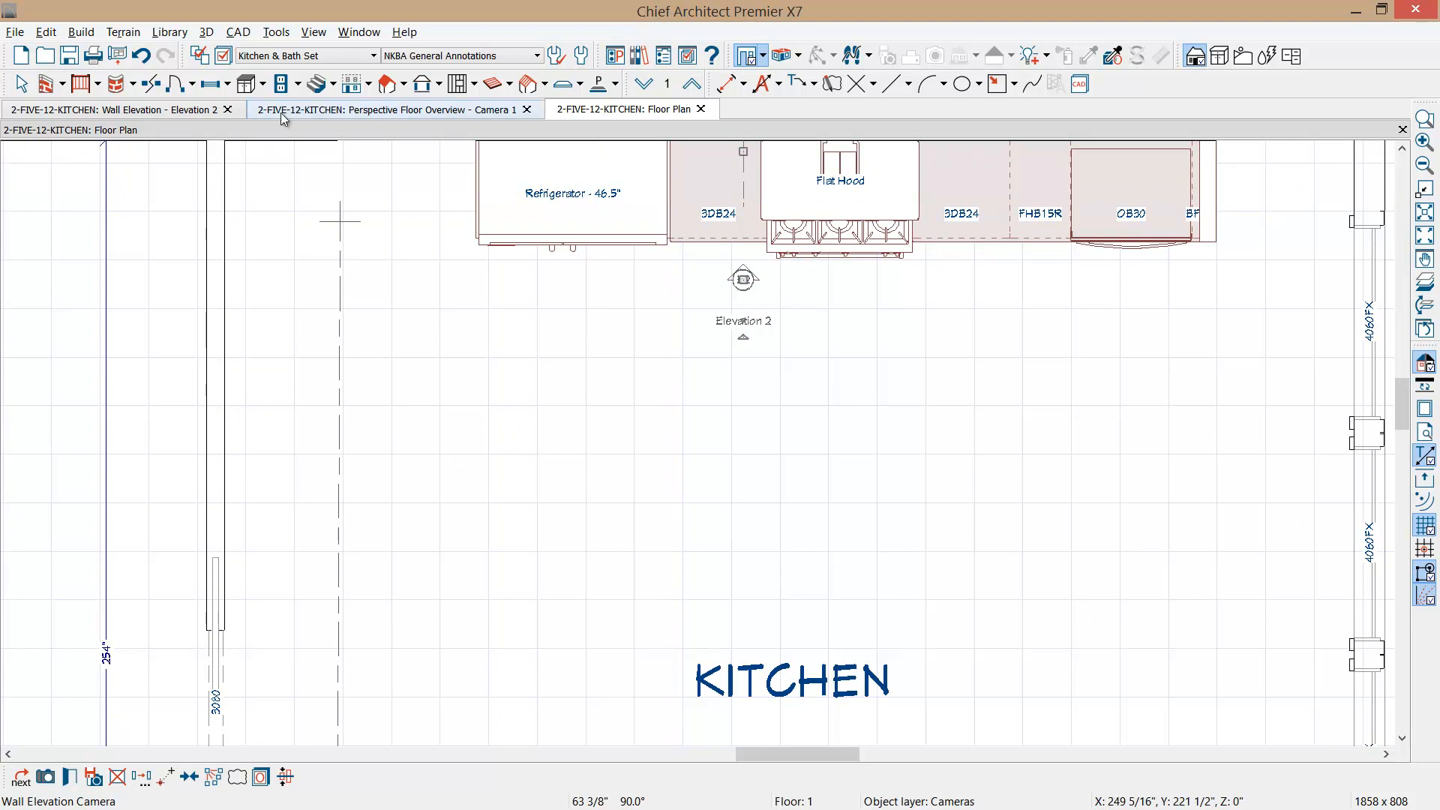
pyautogui.click(178, 111)
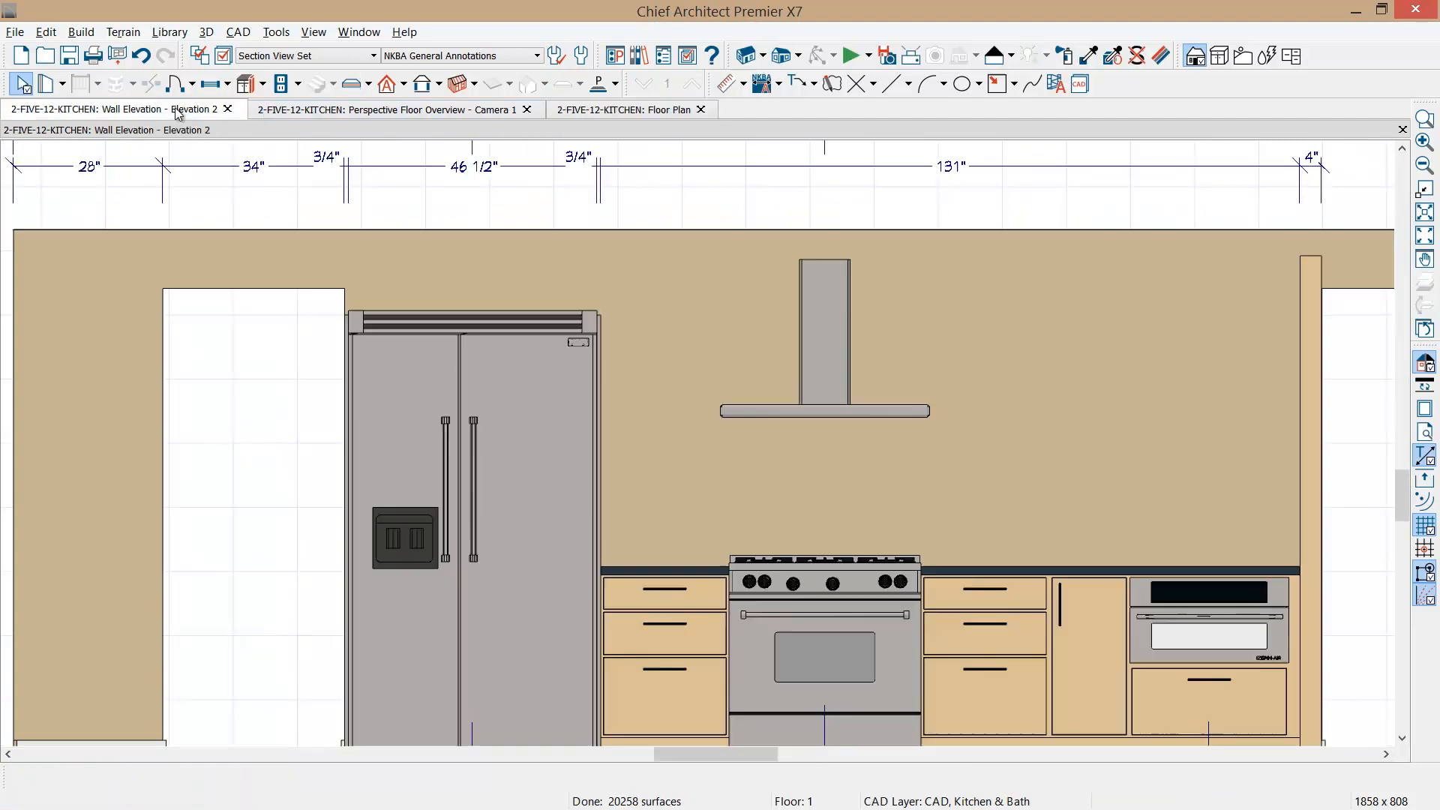
pyautogui.moveTo(801, 590); pyautogui.dragTo(785, 510, button='middle')
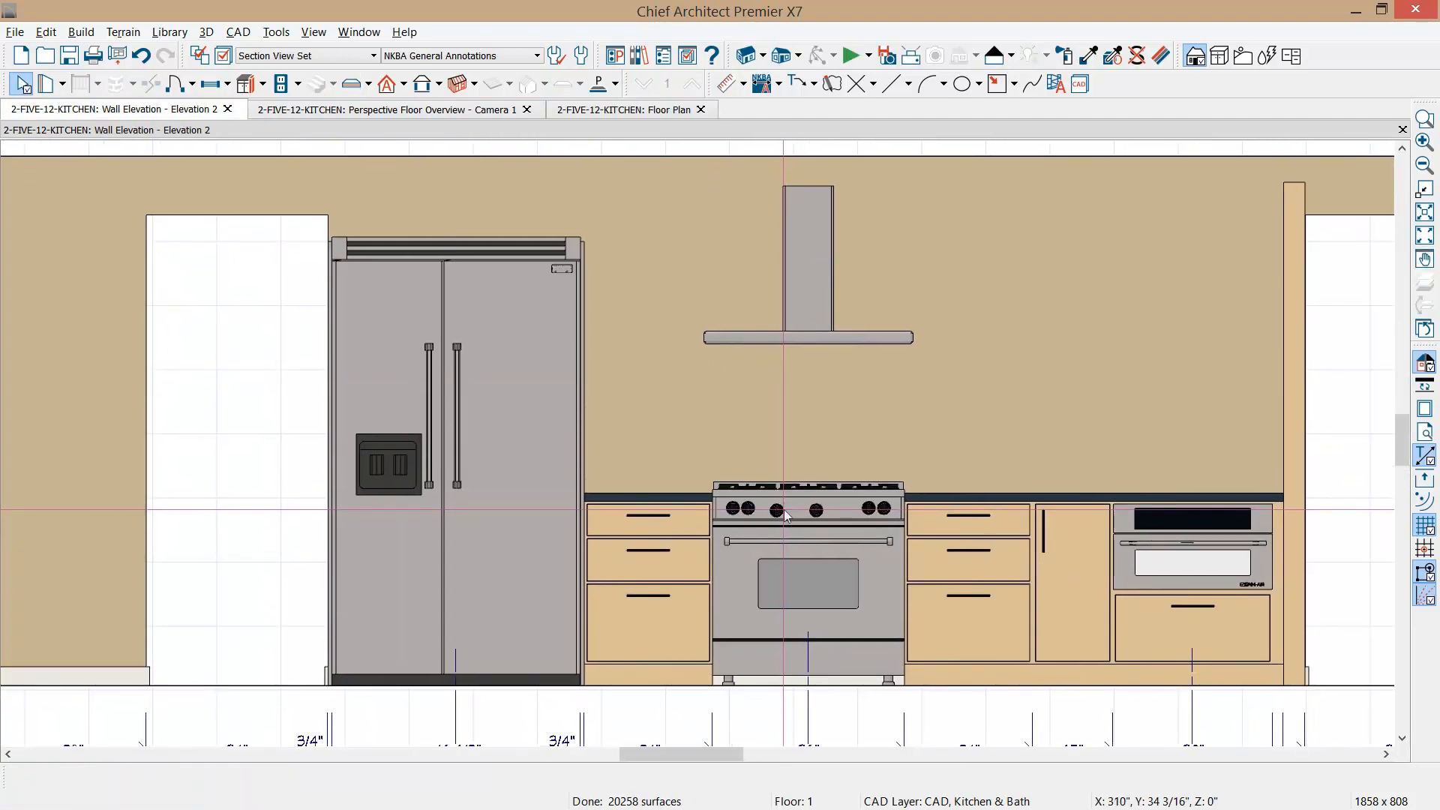
pyautogui.scroll(-3, 784, 510)
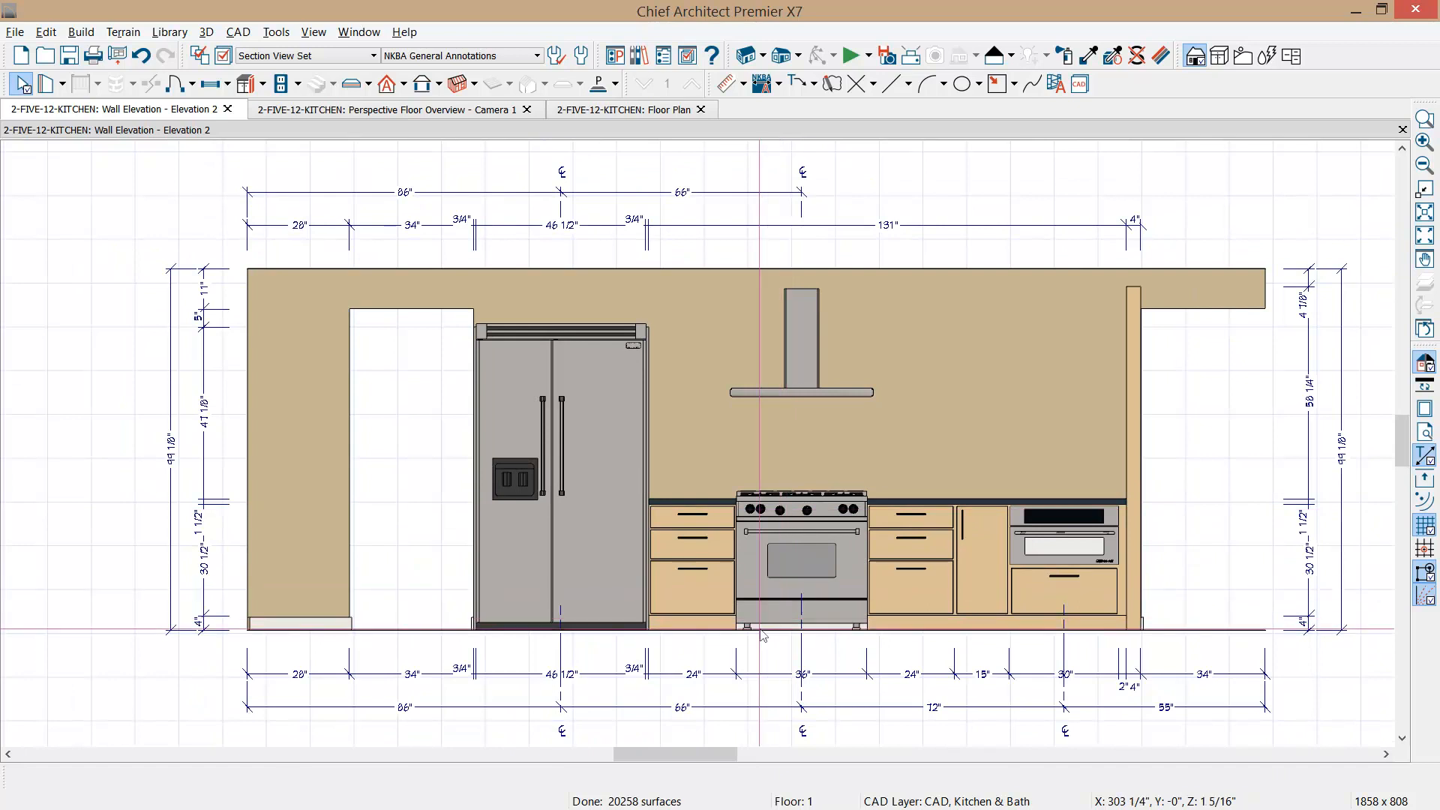
pyautogui.moveTo(759, 633); pyautogui.dragTo(754, 567, button='middle')
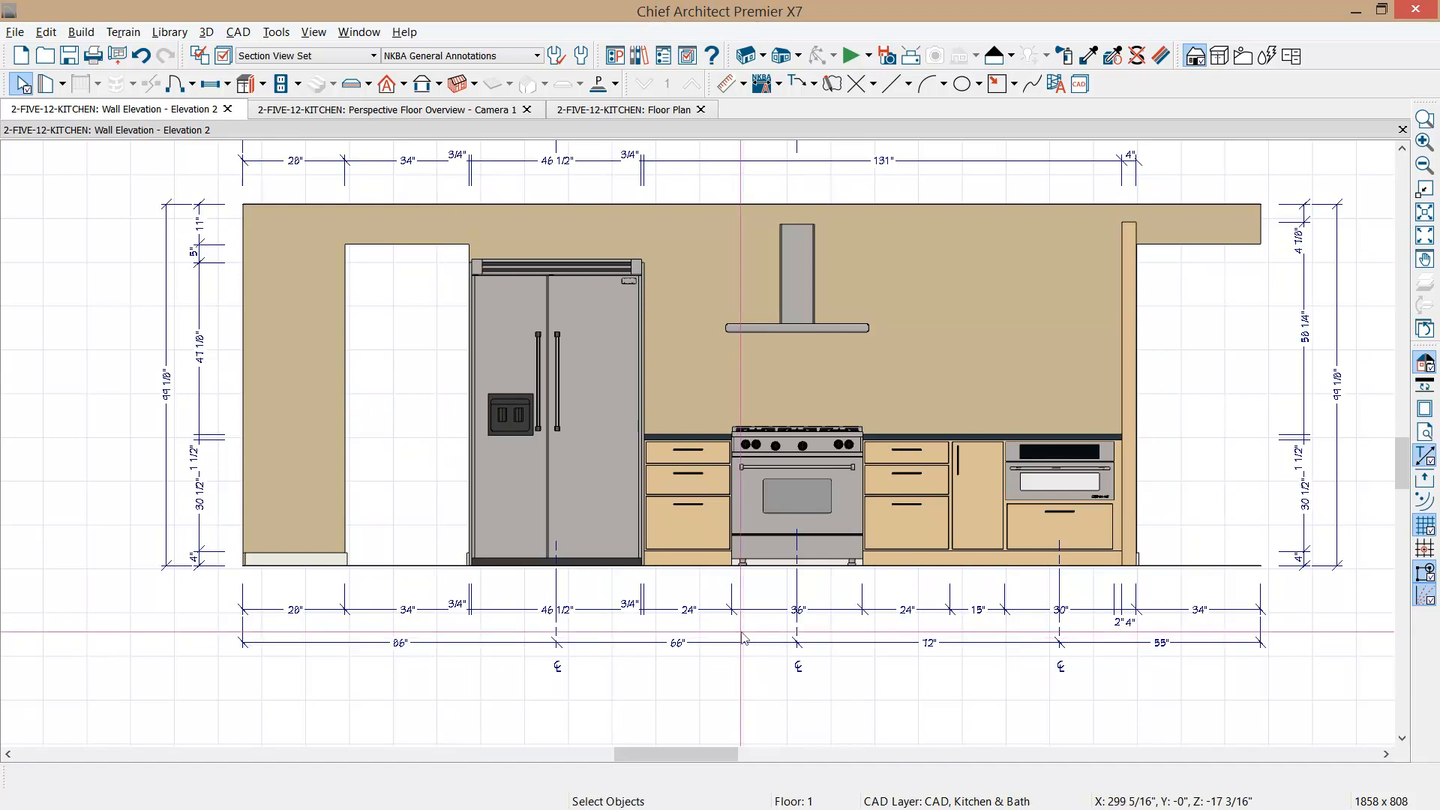
pyautogui.scroll(-1, 745, 637)
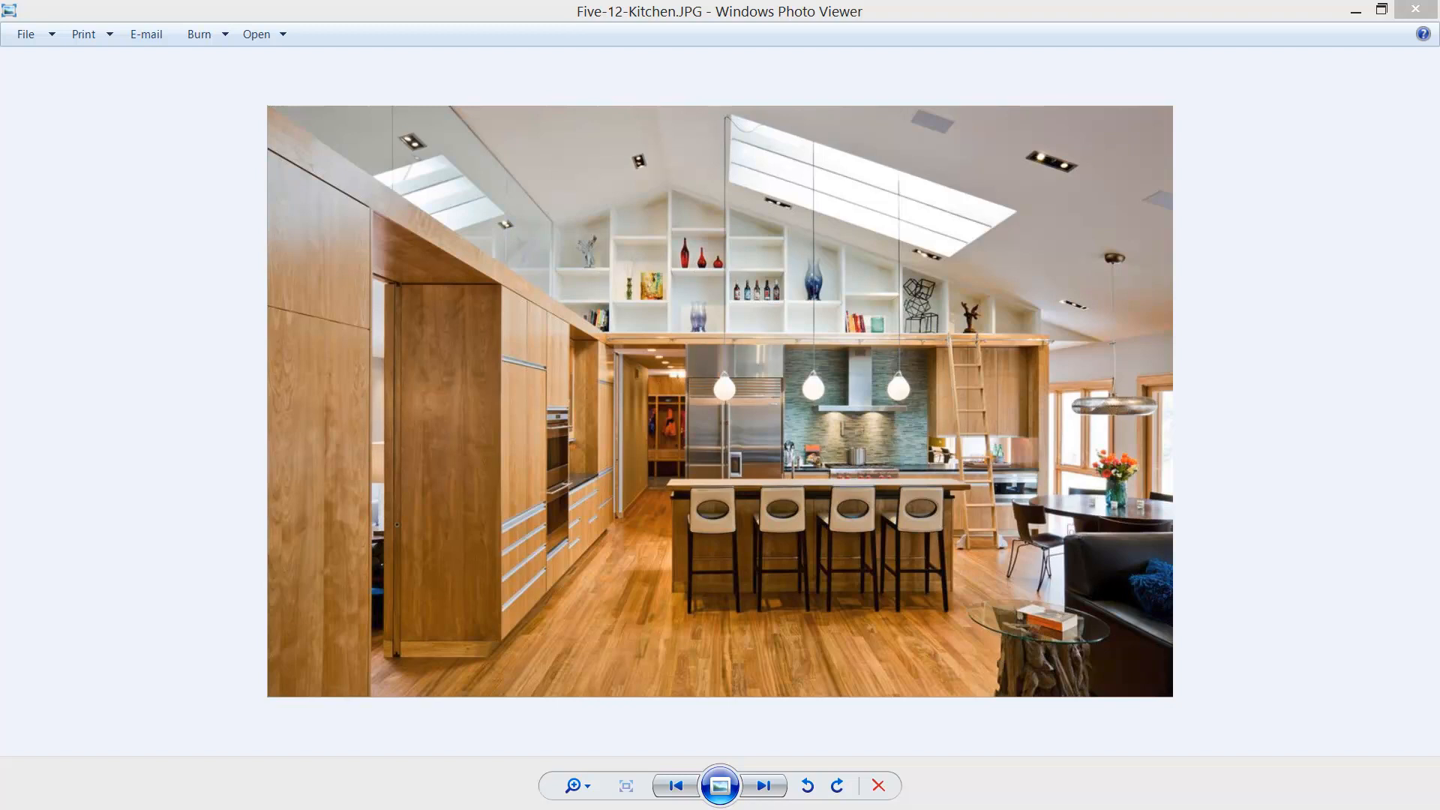
# - Close the reference photo and add an end-to-end dimension across the full wall, placed beneath the centerline dimensions
pyautogui.click(1415, 9)
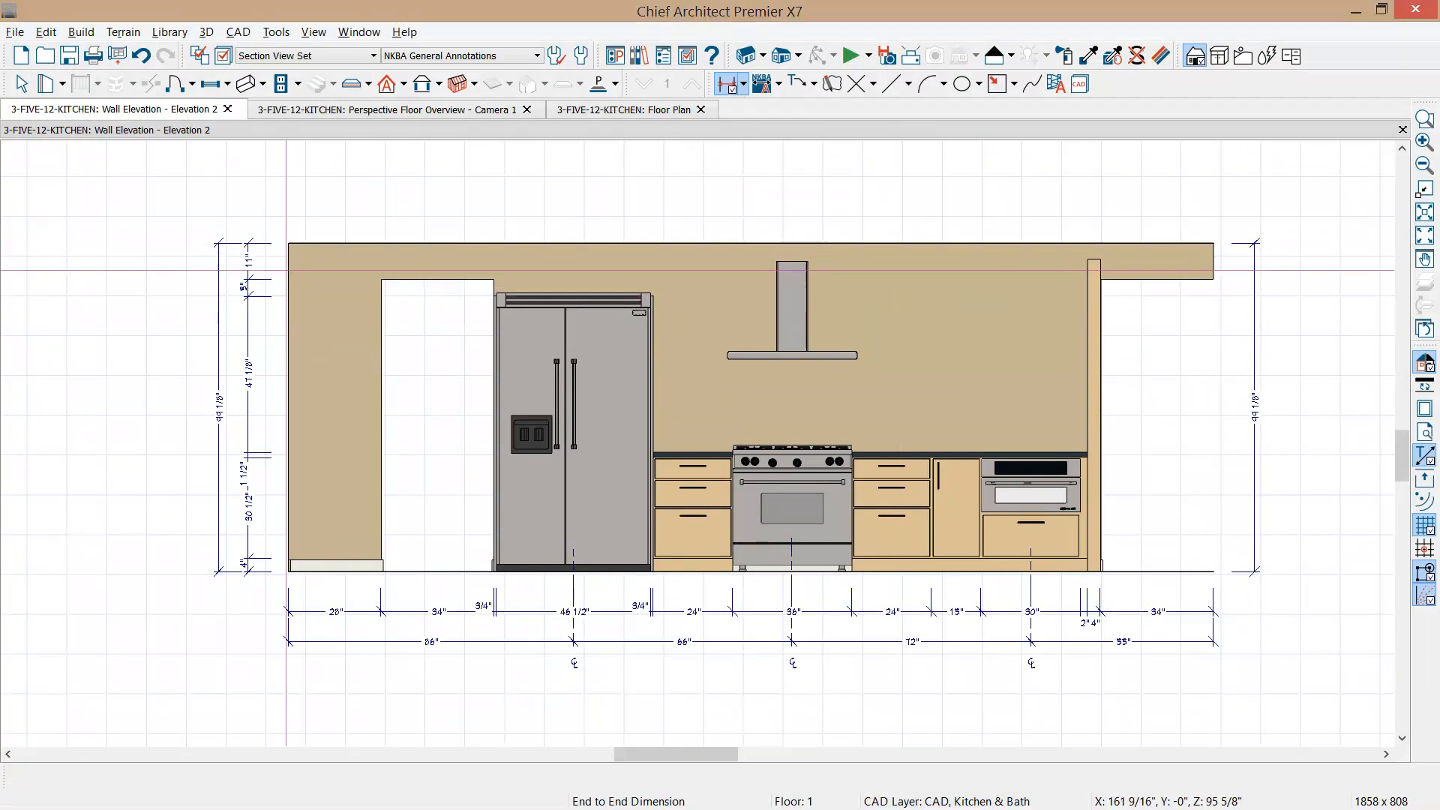
pyautogui.moveTo(288, 244); pyautogui.dragTo(1214, 251)
pyautogui.moveTo(1100, 249); pyautogui.dragTo(1065, 683)
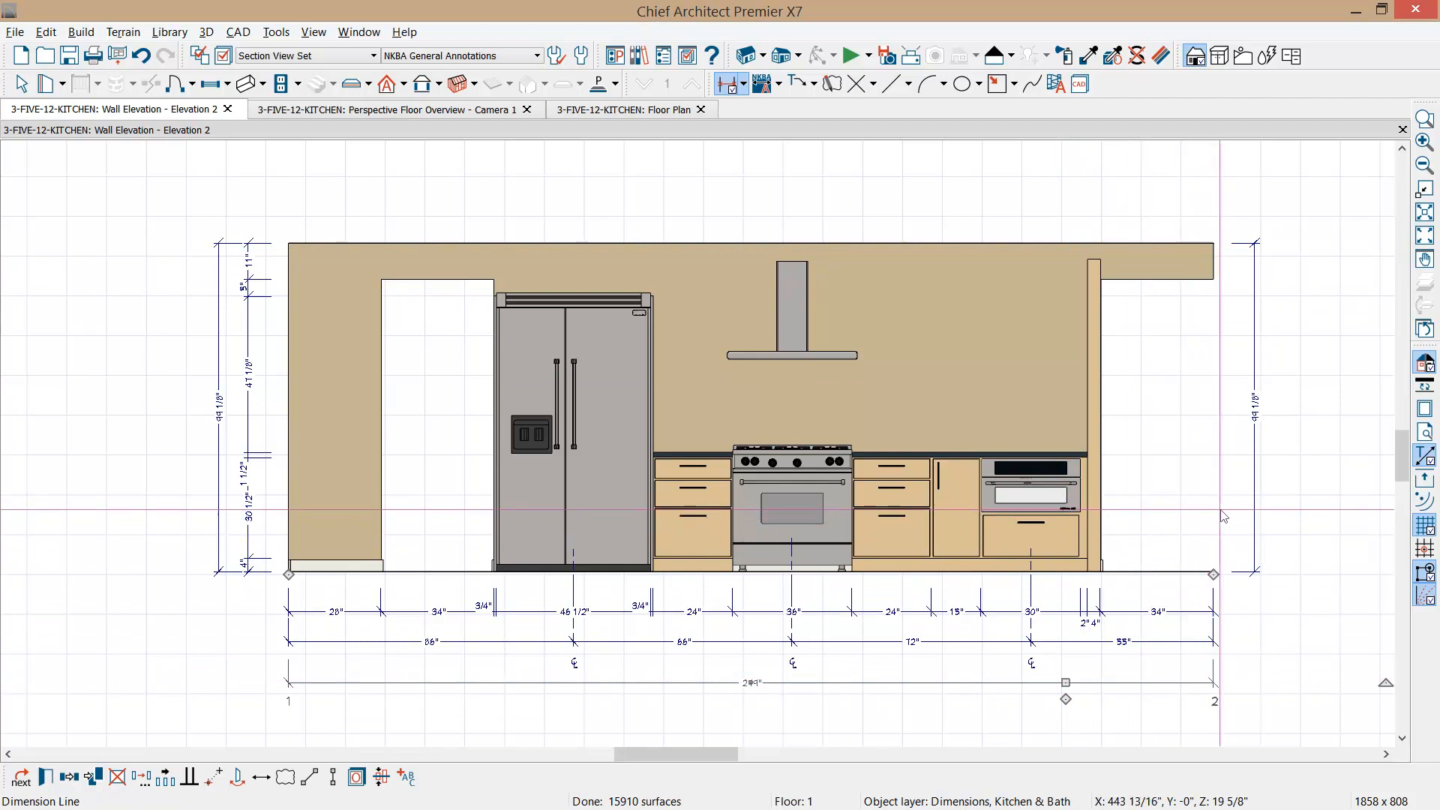
pyautogui.press('space')
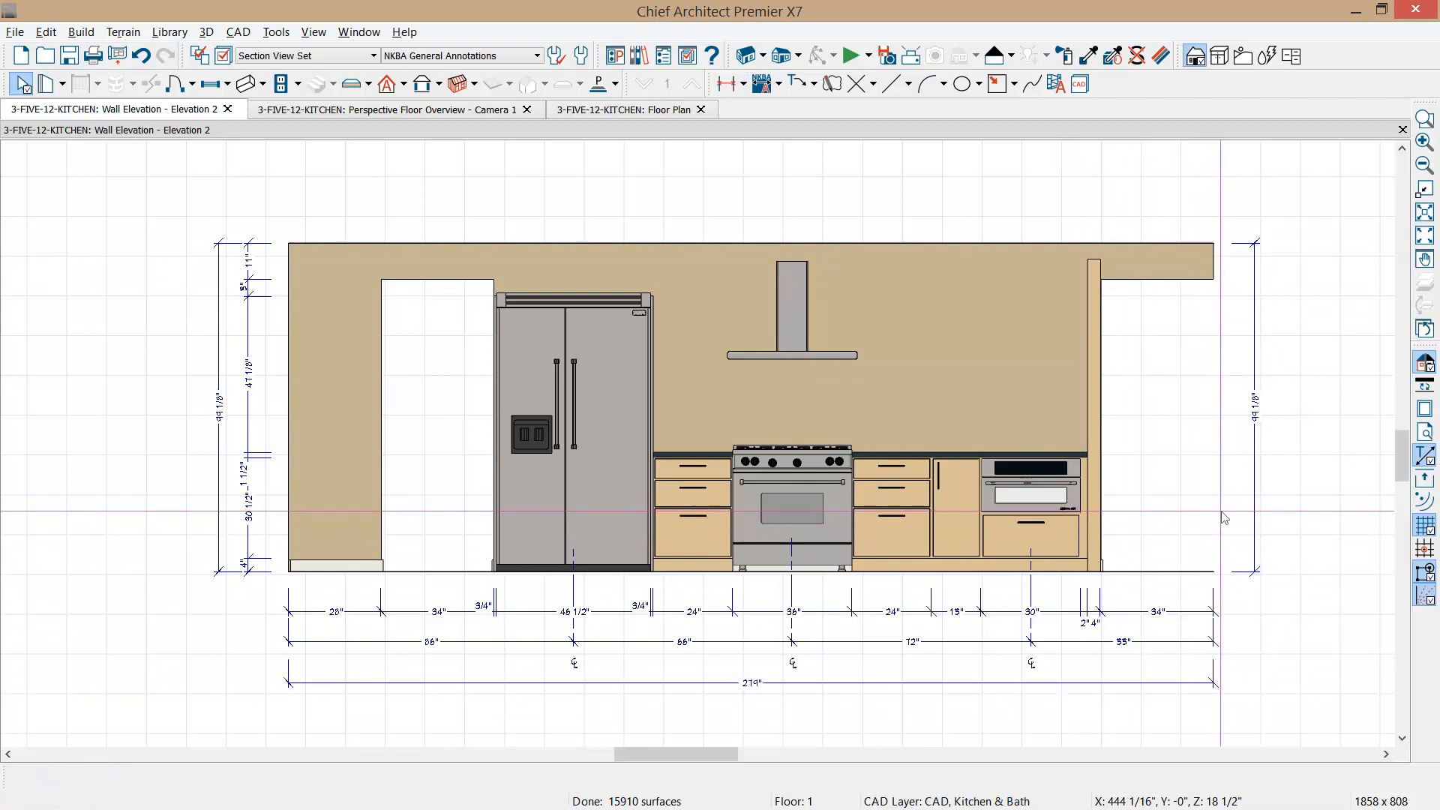
# - Shift the overall wall dimension slightly up and lengthen both its extension lines to meet the centerline dimension string
pyautogui.click(1138, 683)
pyautogui.moveTo(1137, 682); pyautogui.dragTo(1212, 637)
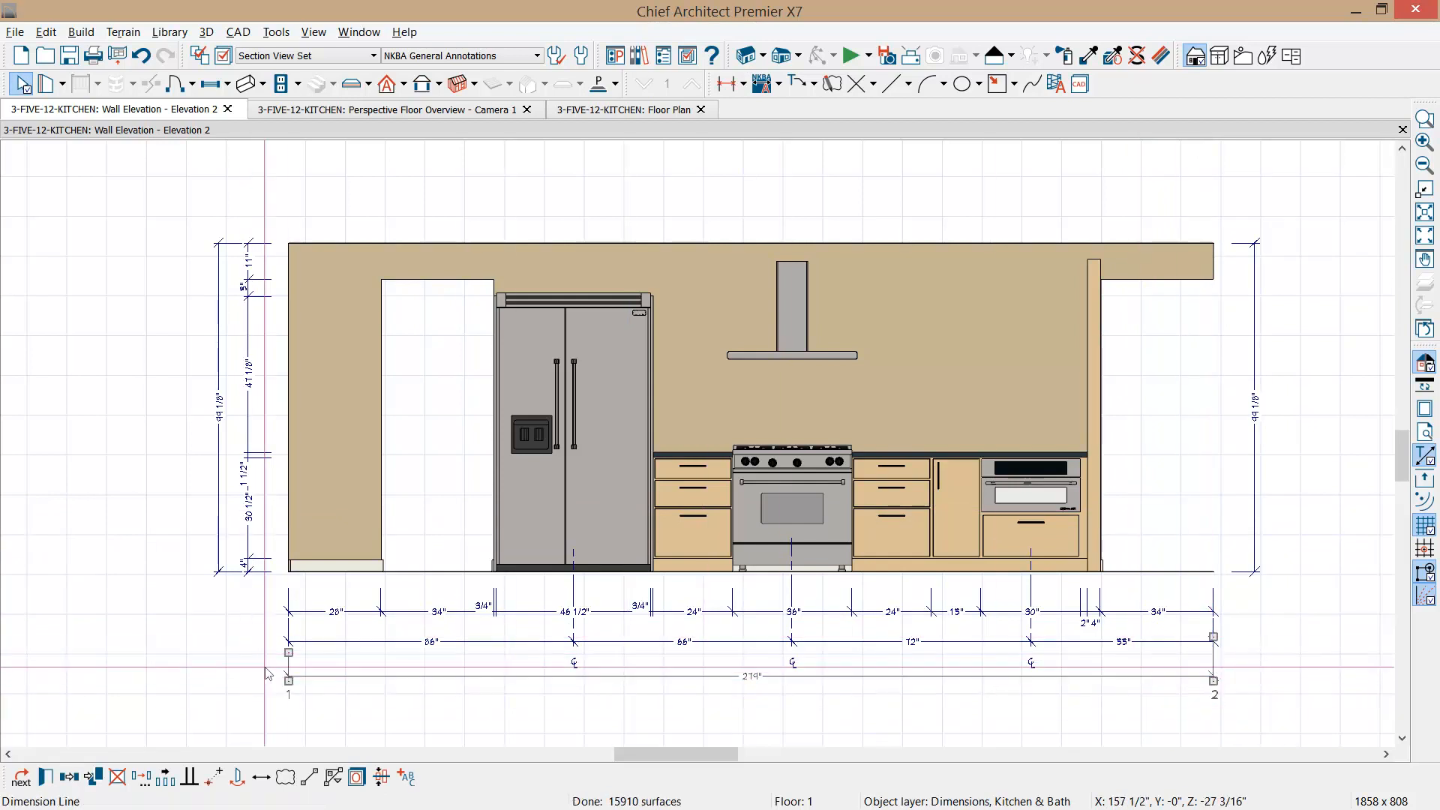
pyautogui.moveTo(288, 663); pyautogui.dragTo(288, 632)
pyautogui.press('Escape')
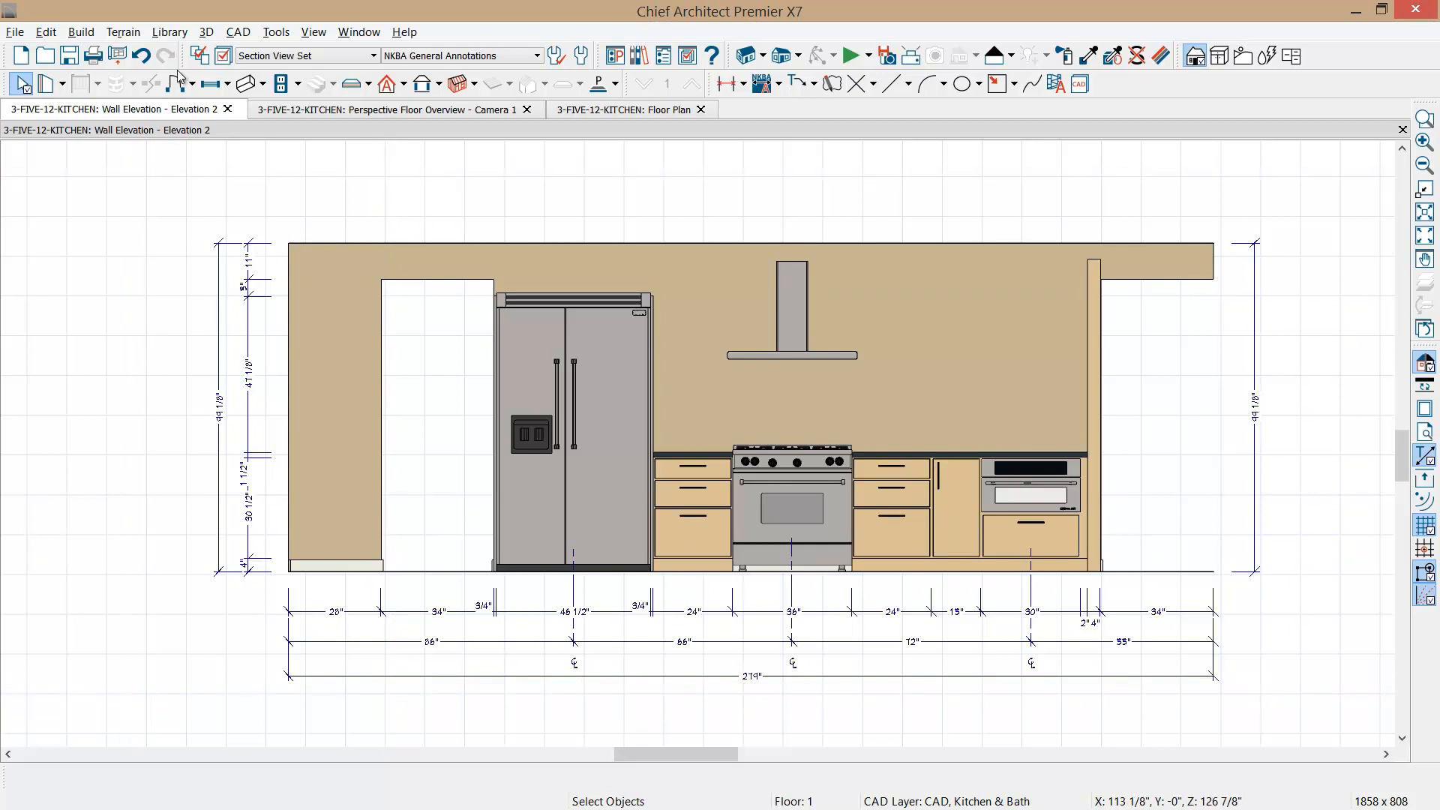
pyautogui.click(246, 83)
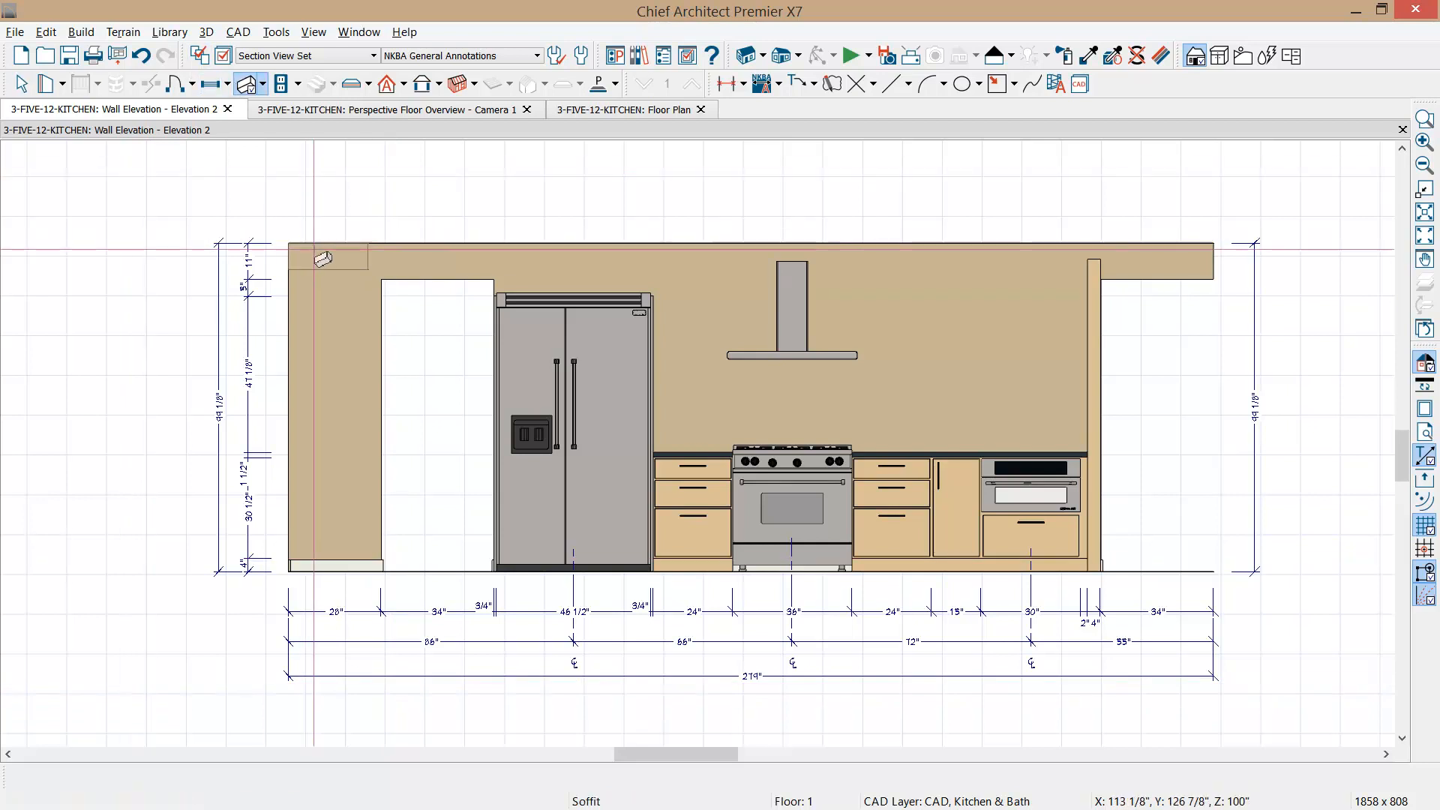
pyautogui.click(323, 254)
pyautogui.click(322, 254)
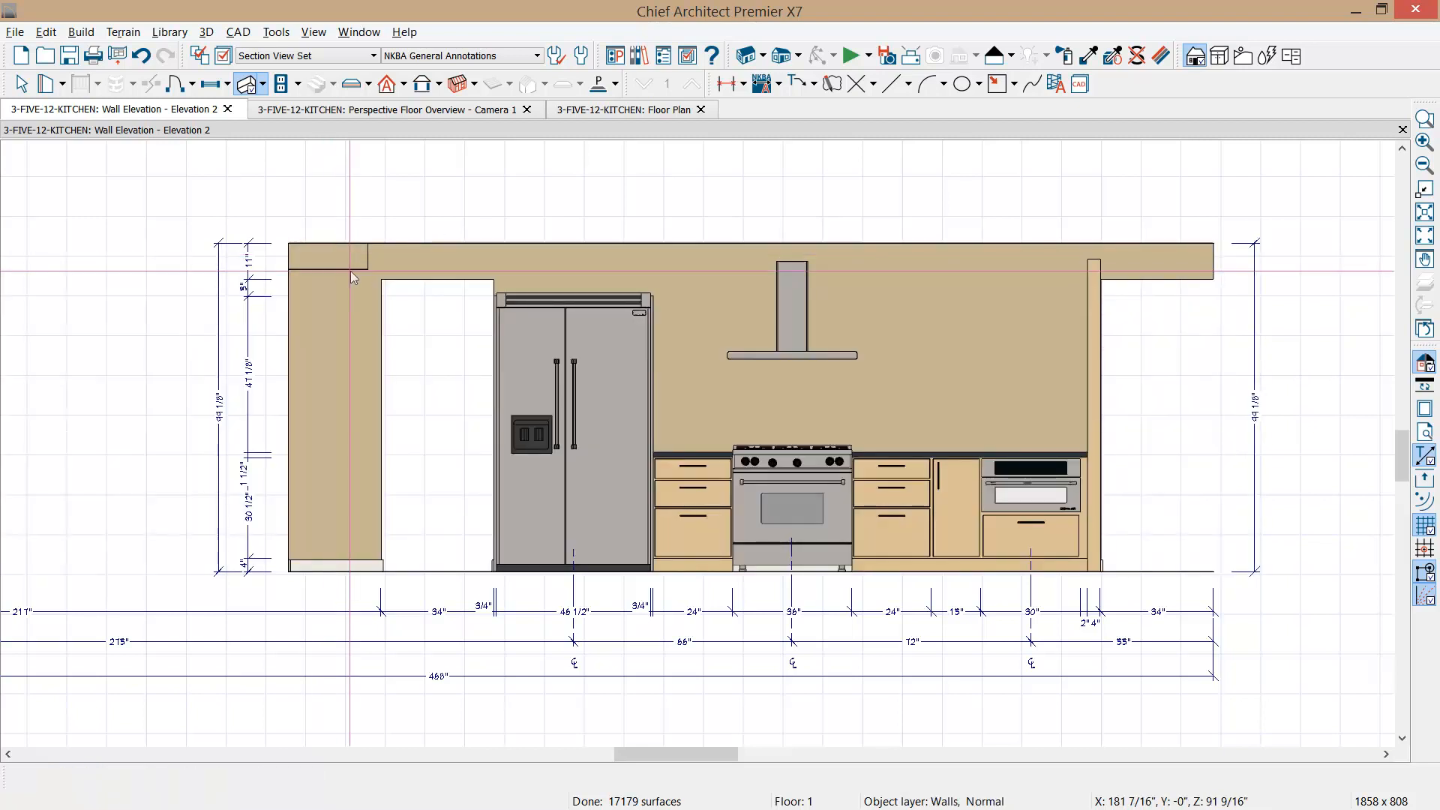
pyautogui.click(350, 267)
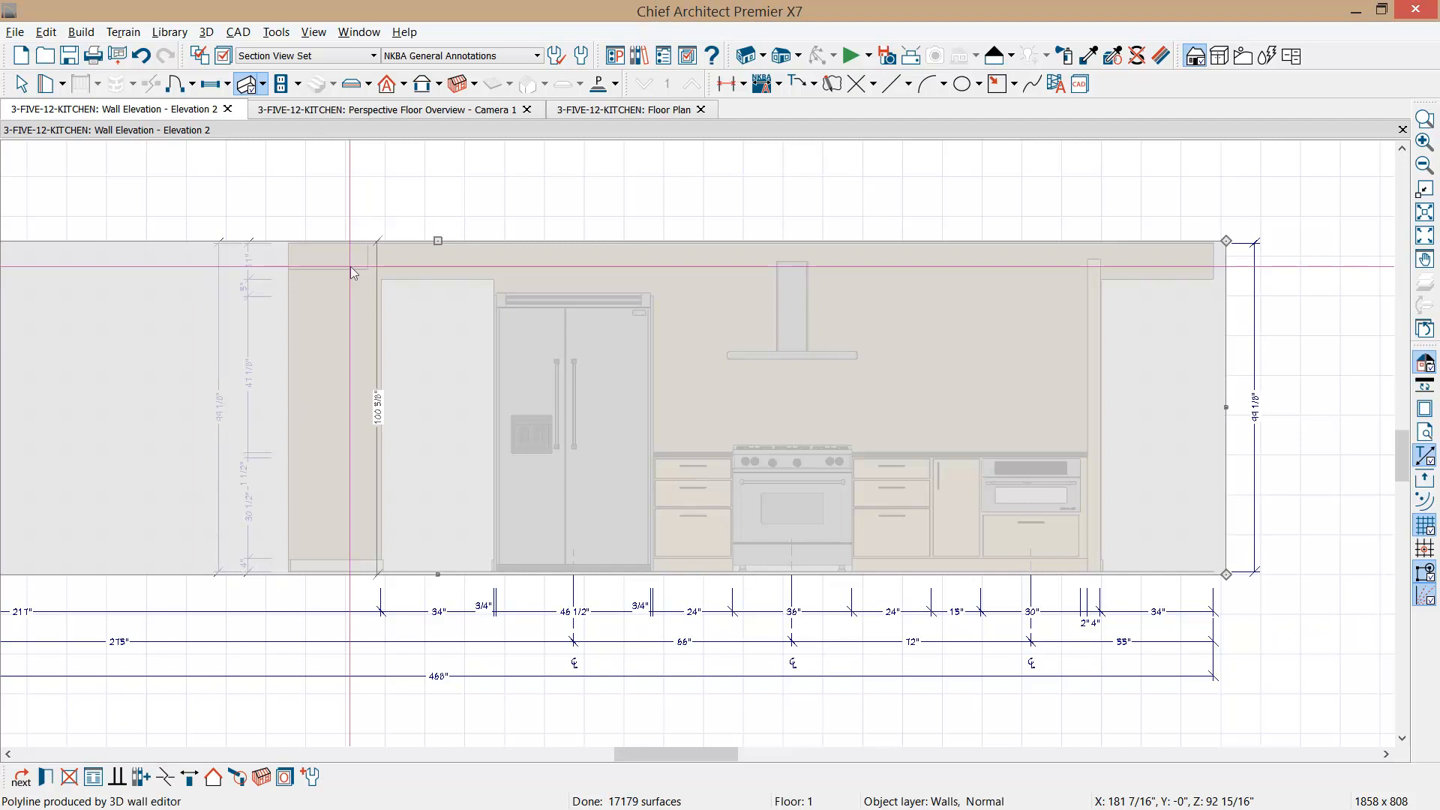
pyautogui.click(144, 56)
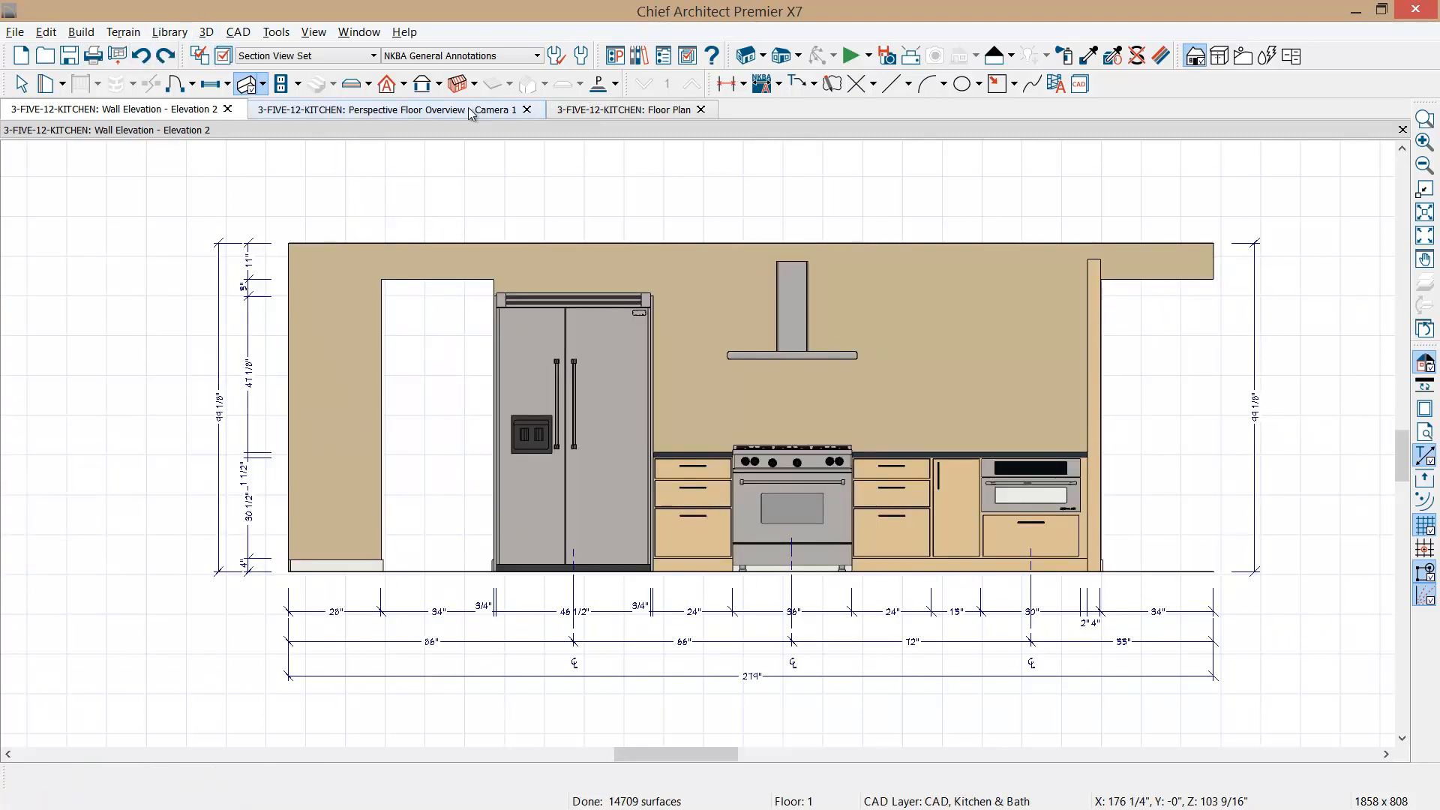
# - In the floor plan, place a soffit along the kitchen's appliance wall with its layer displayed, and stretch it to both side walls
pyautogui.click(587, 110)
pyautogui.moveTo(583, 238); pyautogui.dragTo(567, 429, button='middle')
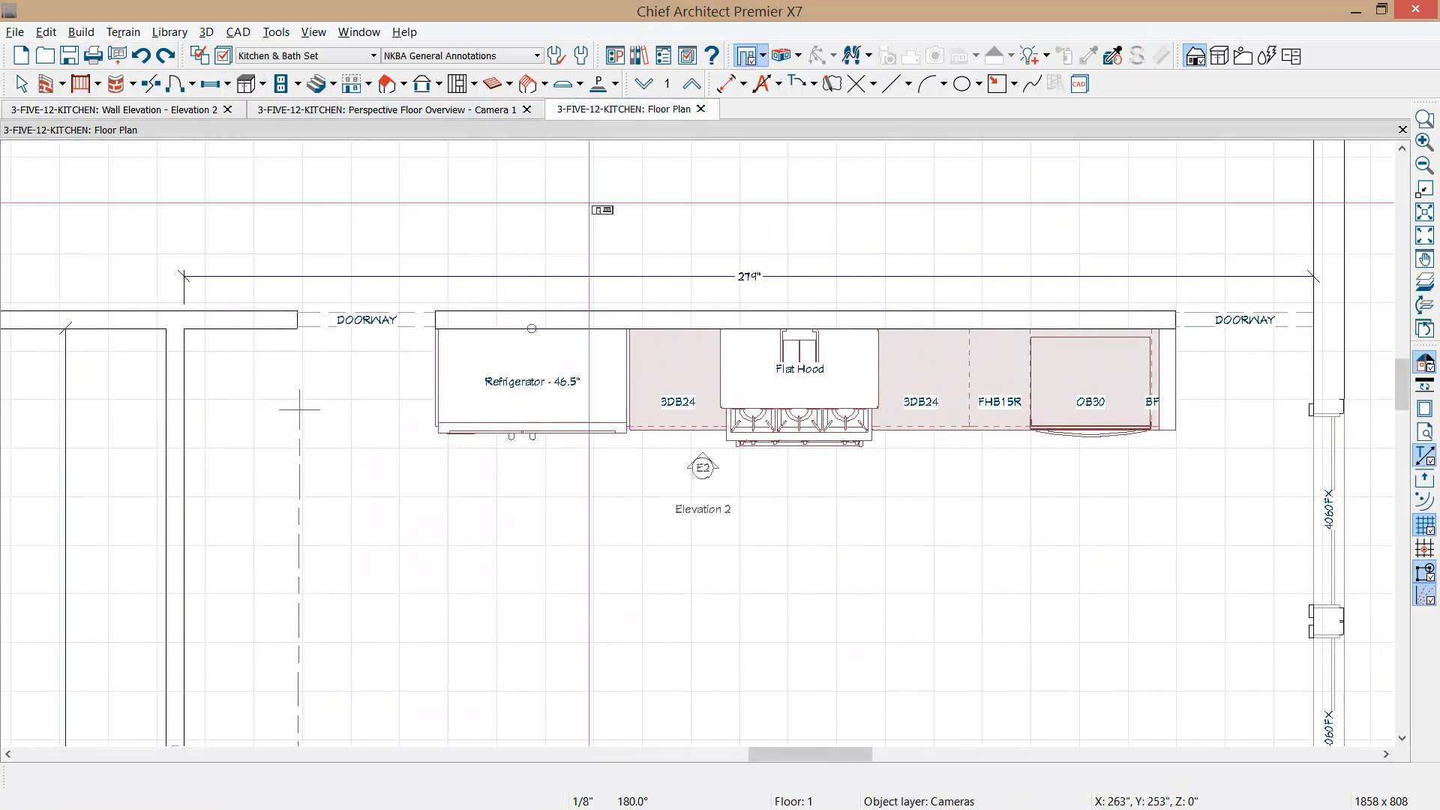
pyautogui.click(263, 87)
pyautogui.click(270, 167)
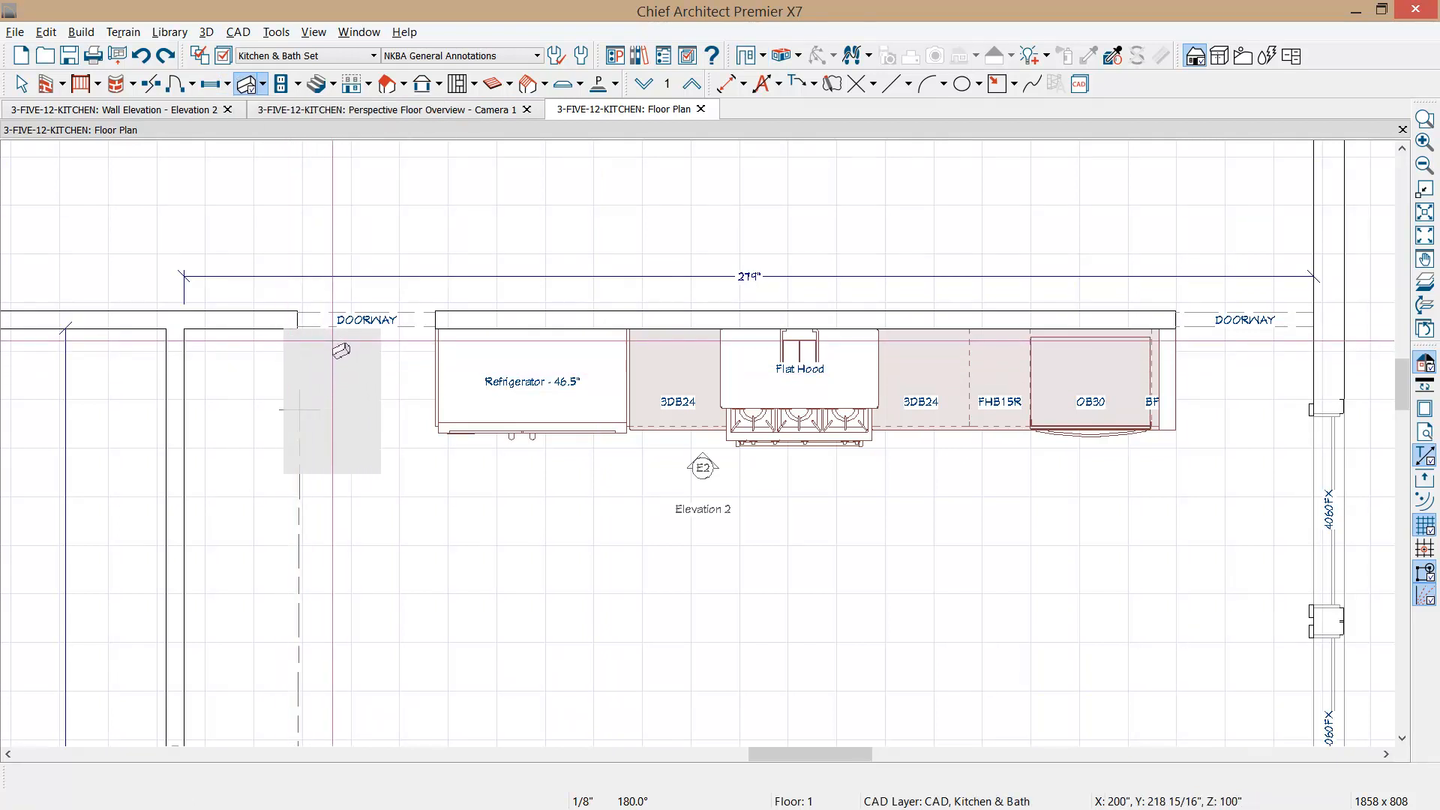
pyautogui.click(414, 347)
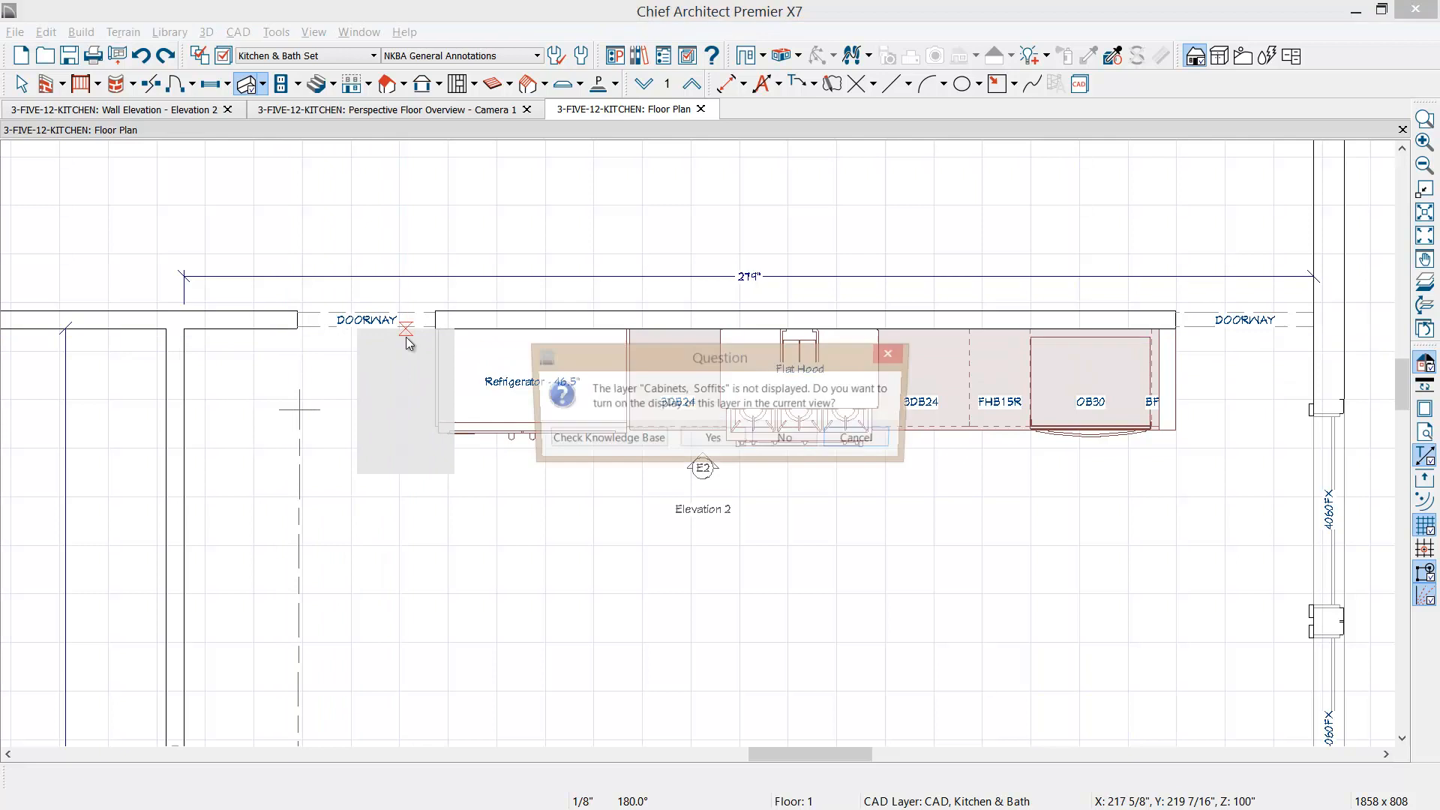
pyautogui.click(708, 439)
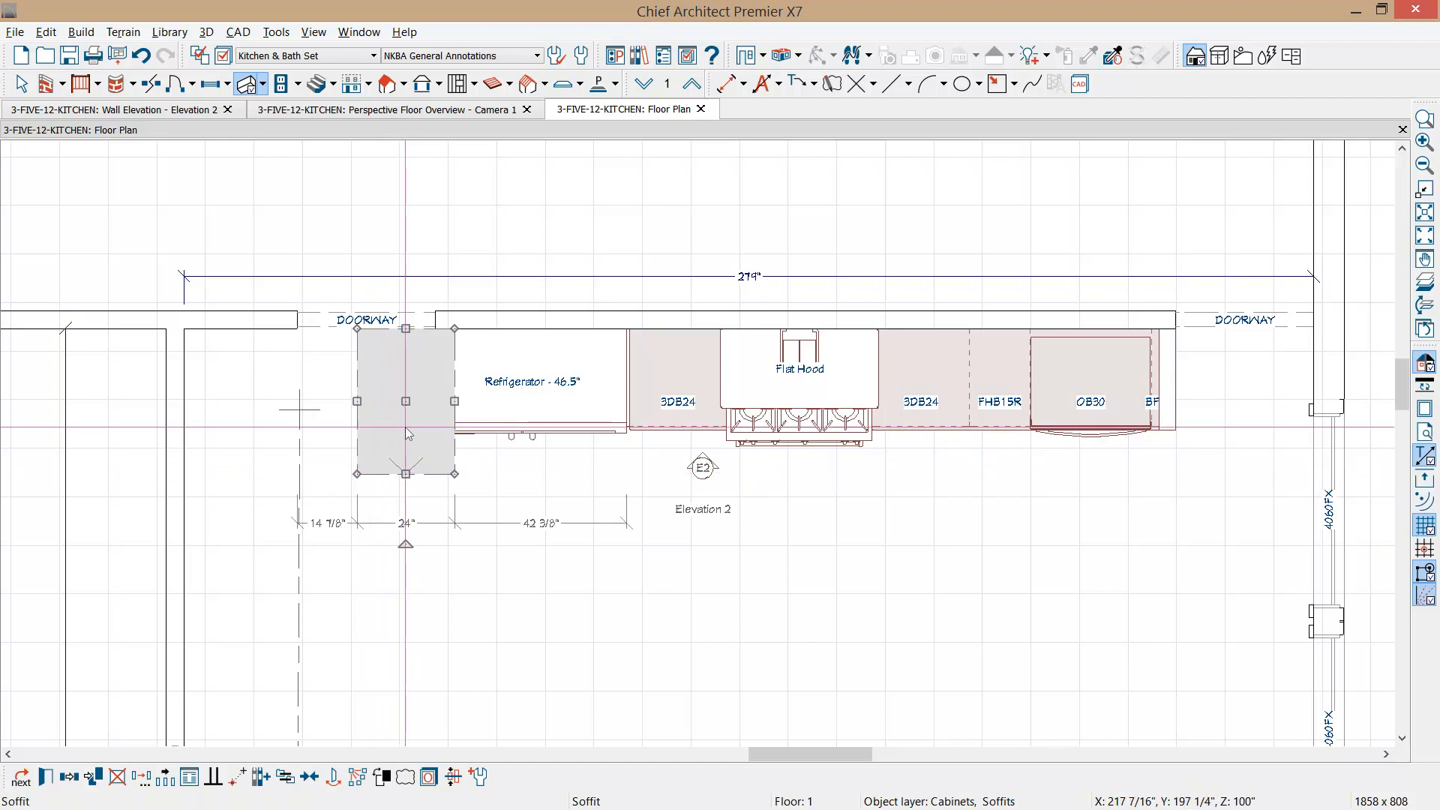
pyautogui.moveTo(358, 401); pyautogui.dragTo(185, 383)
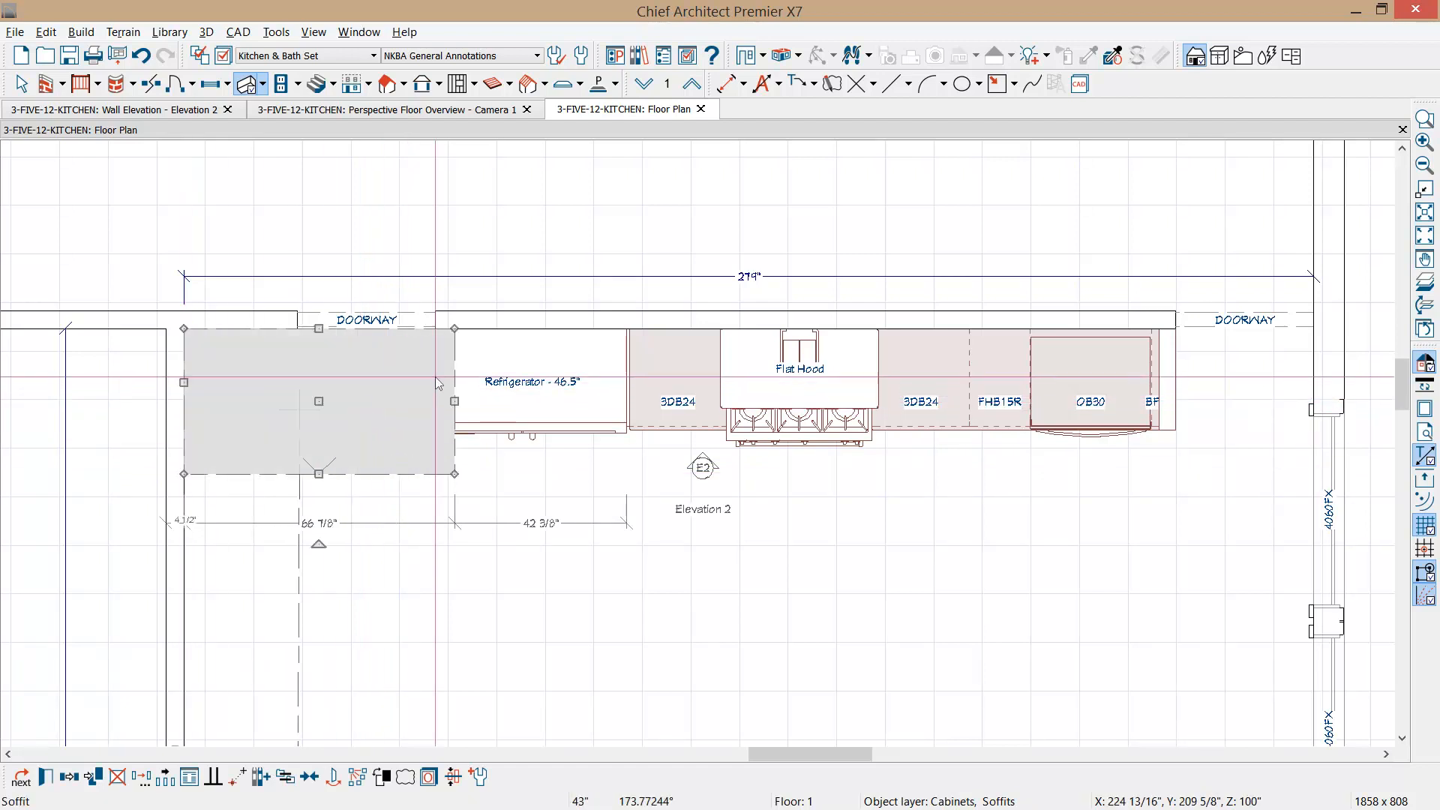
pyautogui.moveTo(455, 403); pyautogui.dragTo(1311, 432)
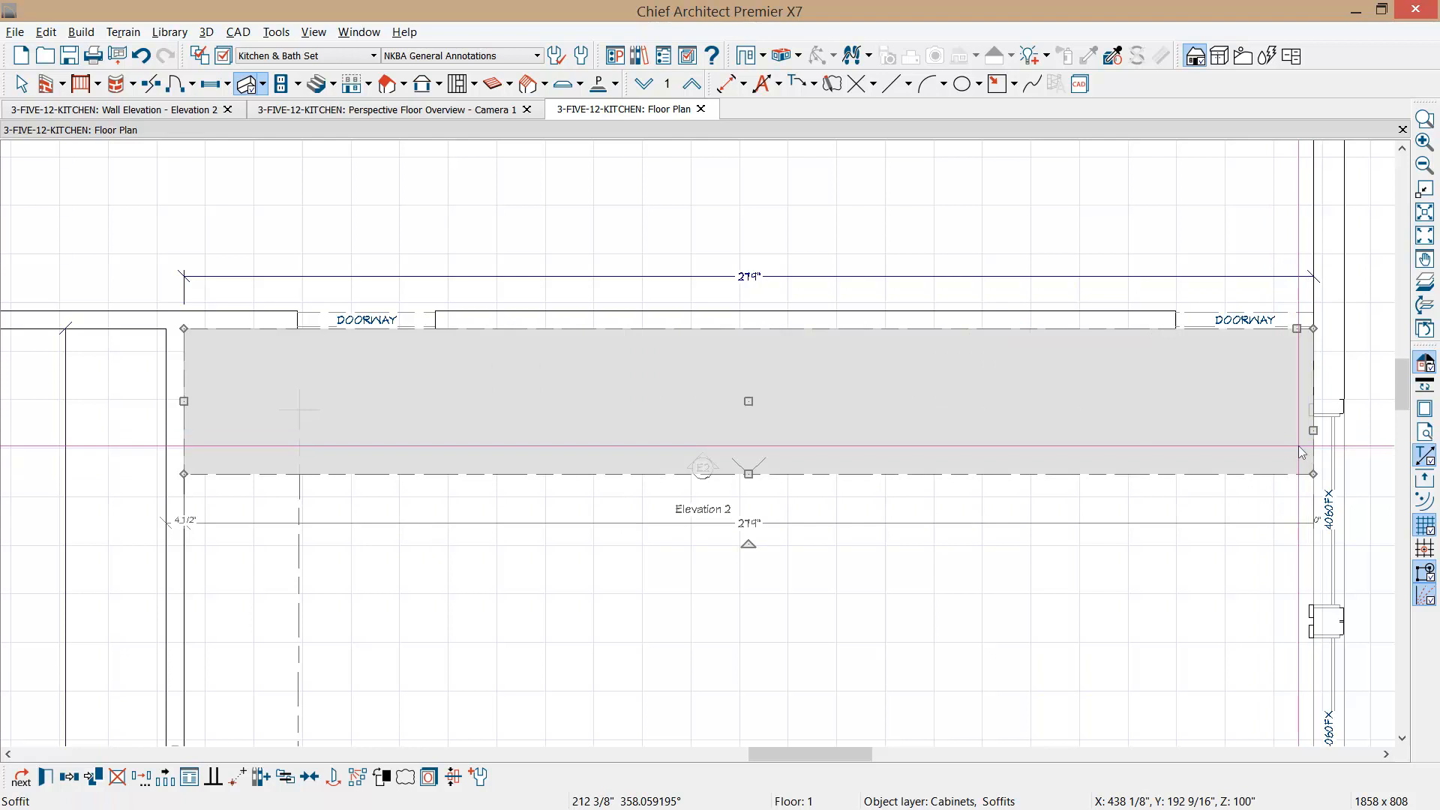
# - Set the soffit's height to 4", depth to 24" and floor to bottom to 96", with Auto Adjust Height turned off
pyautogui.doubleClick(1302, 452)
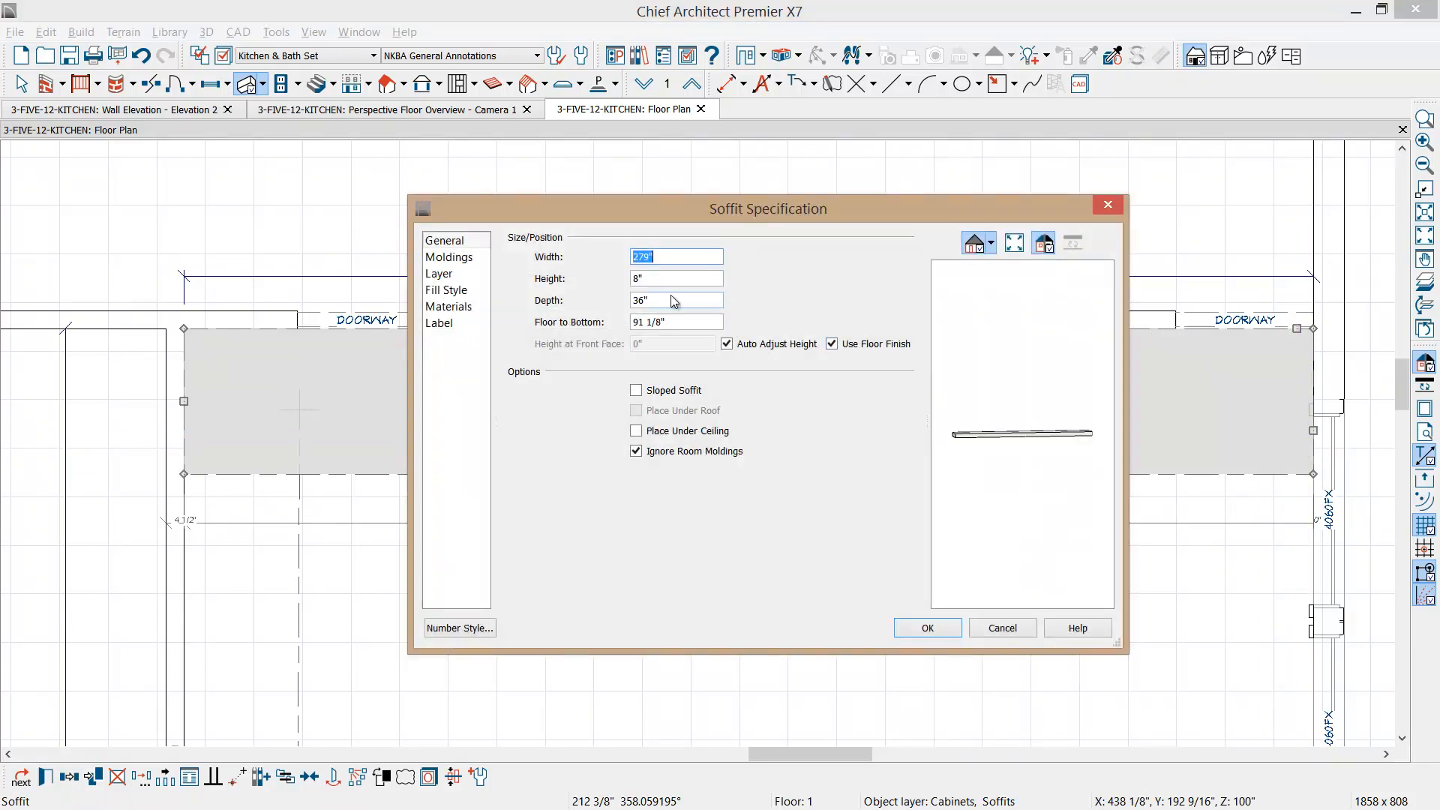
pyautogui.press('Tab')
pyautogui.write('4')
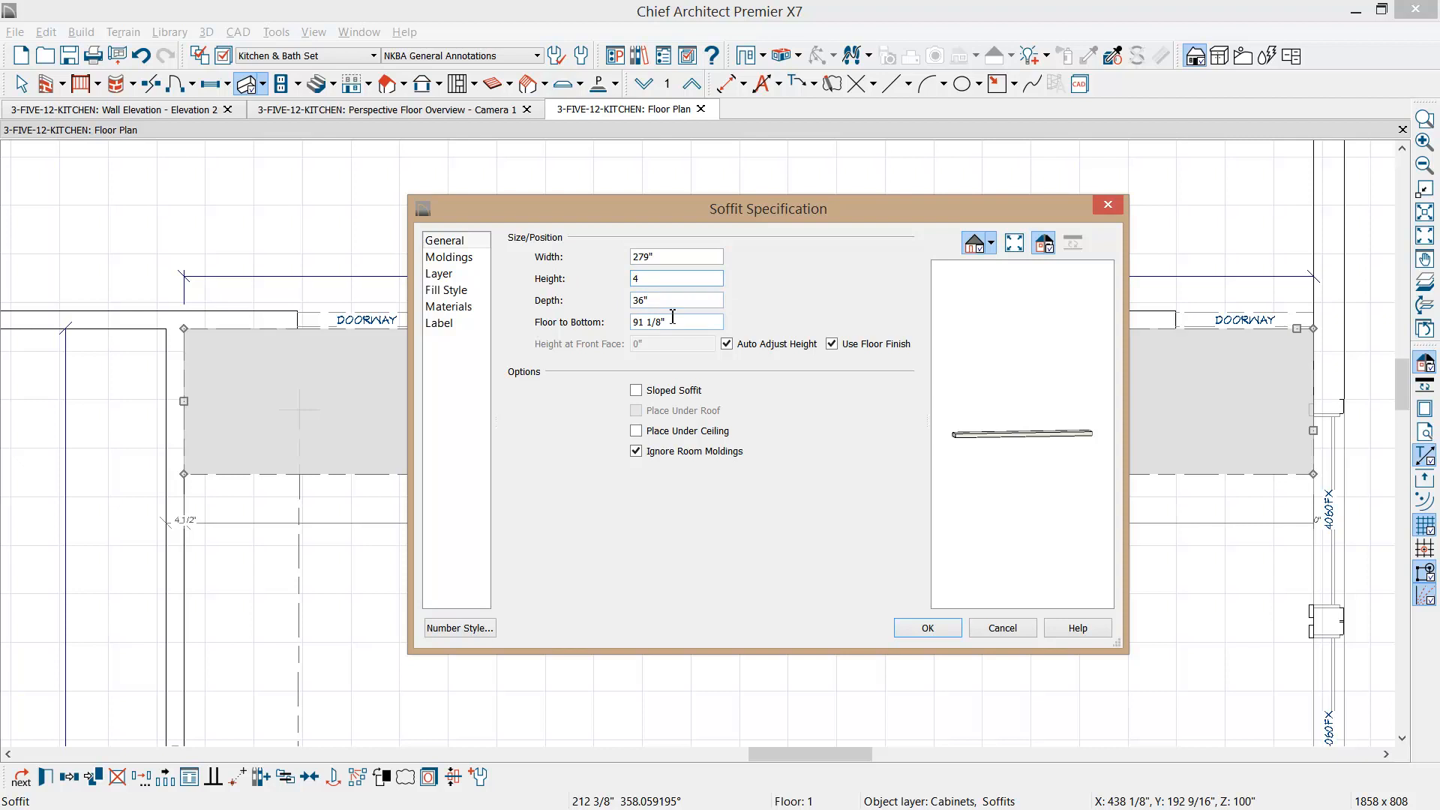
pyautogui.press('Tab')
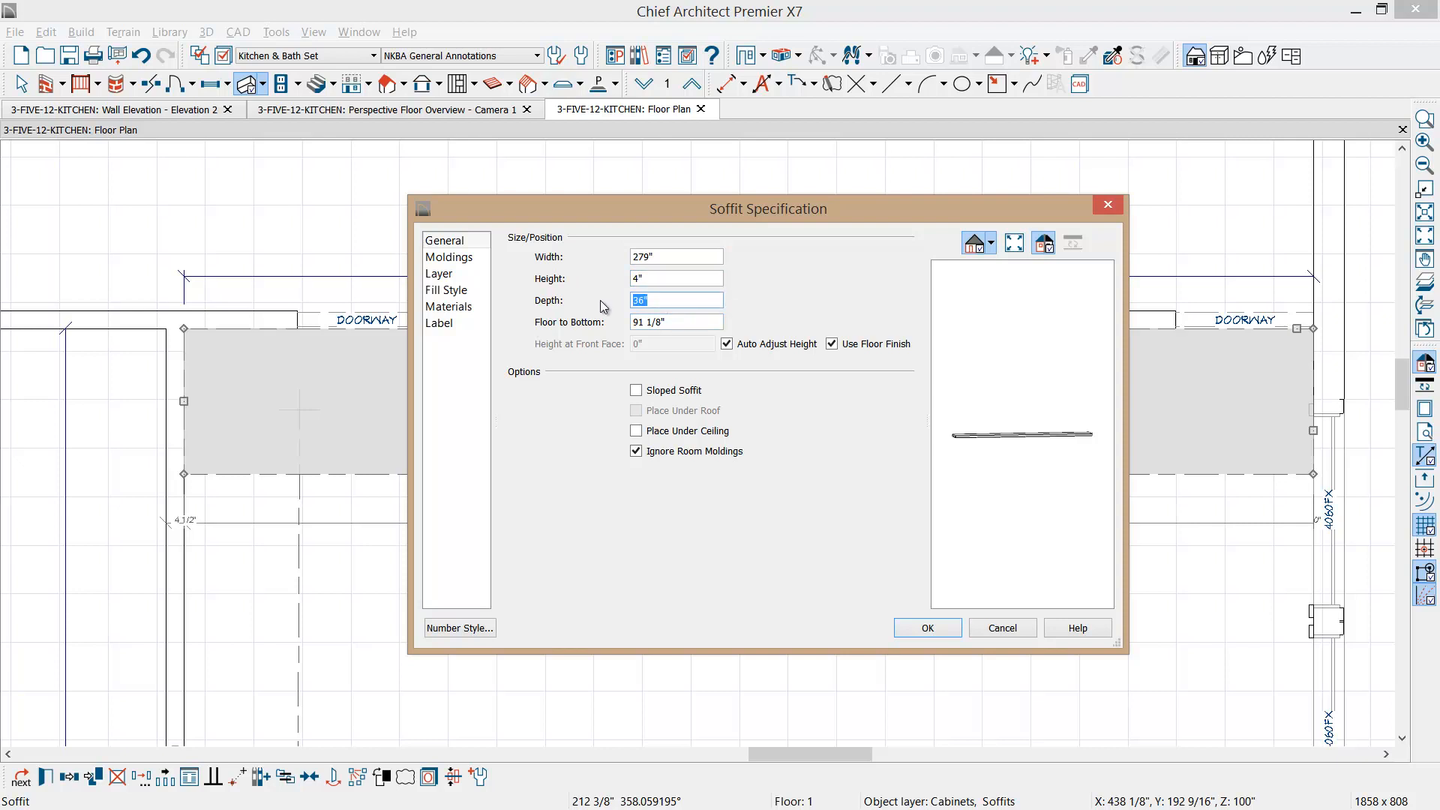
pyautogui.write('24')
pyautogui.press('Tab')
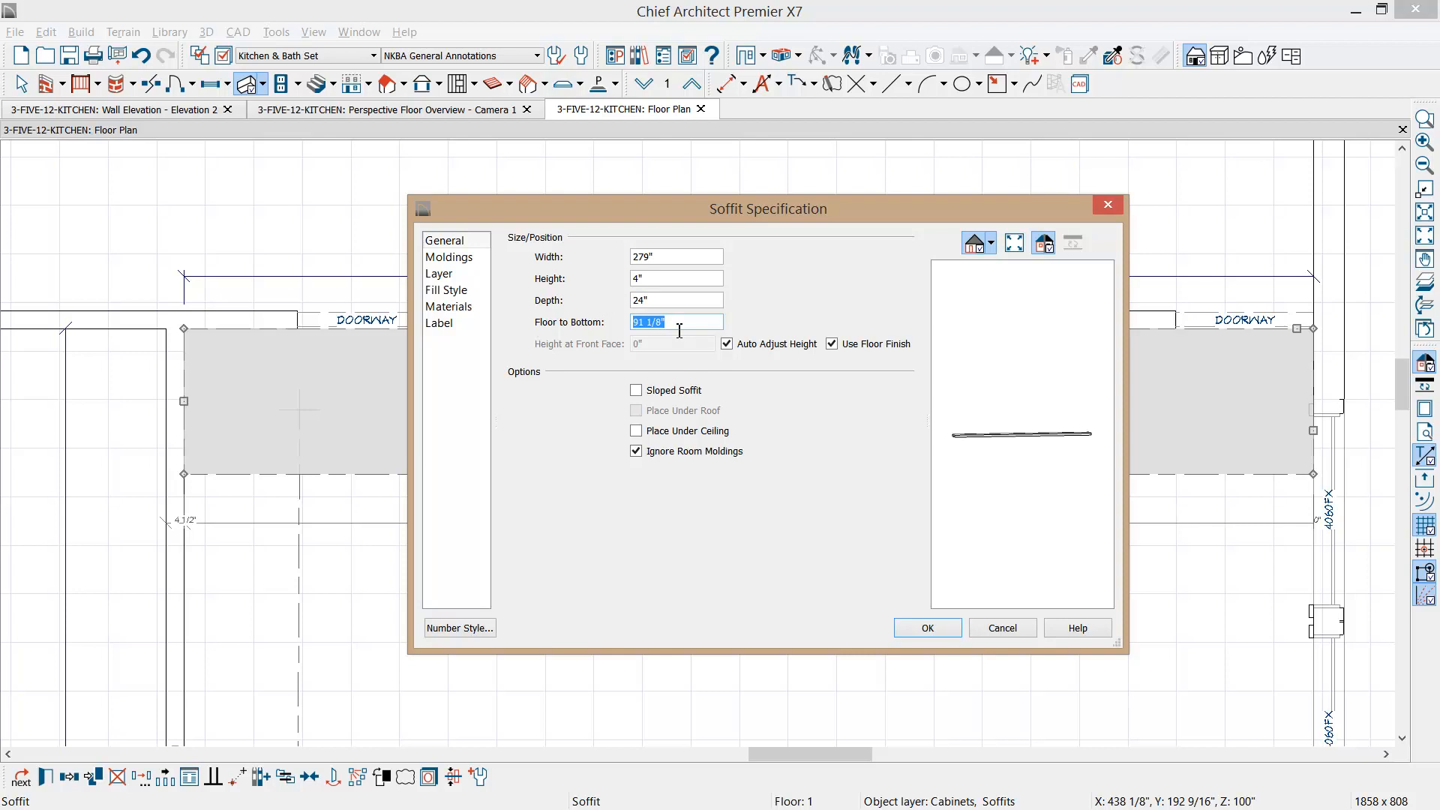
pyautogui.write('96')
pyautogui.click(727, 344)
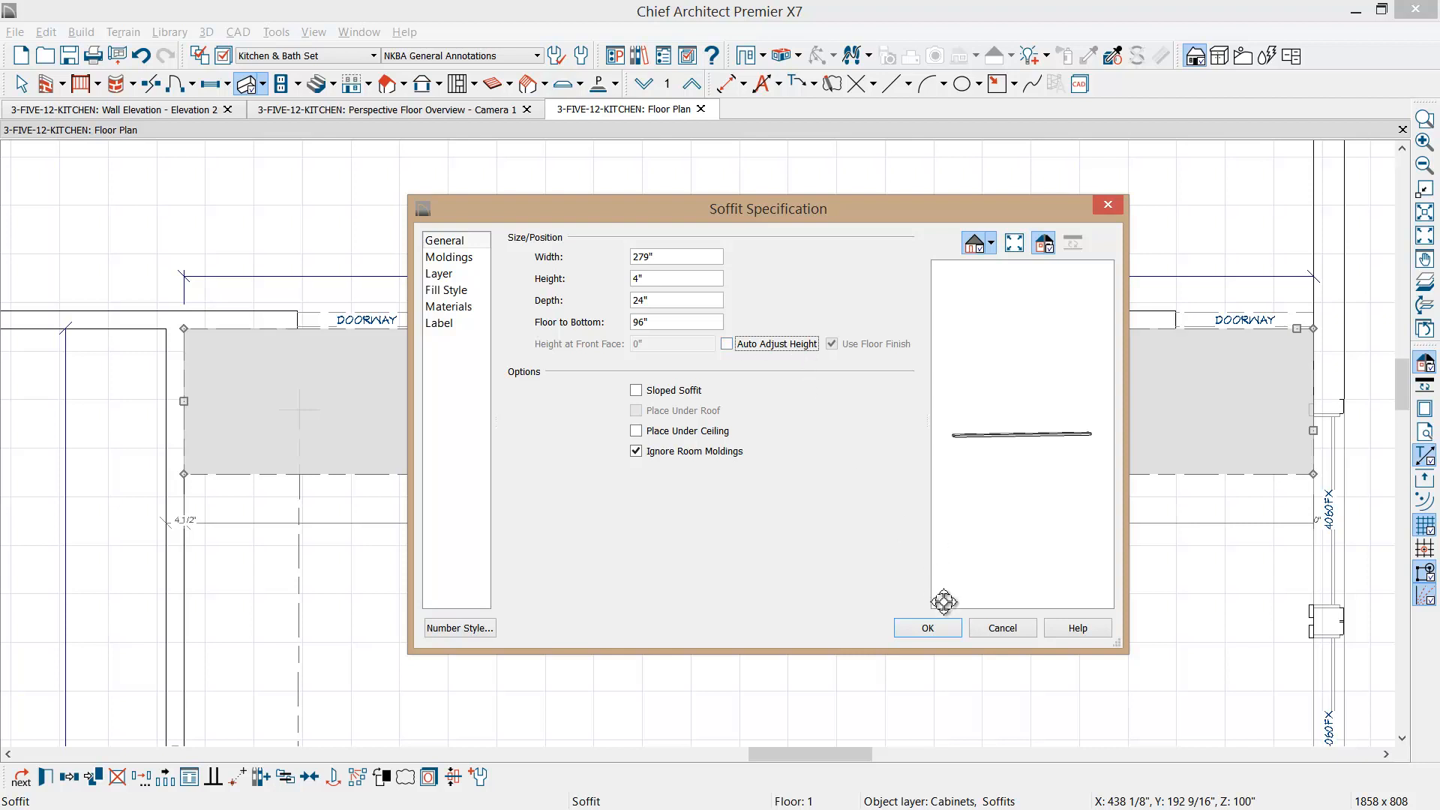
pyautogui.click(928, 628)
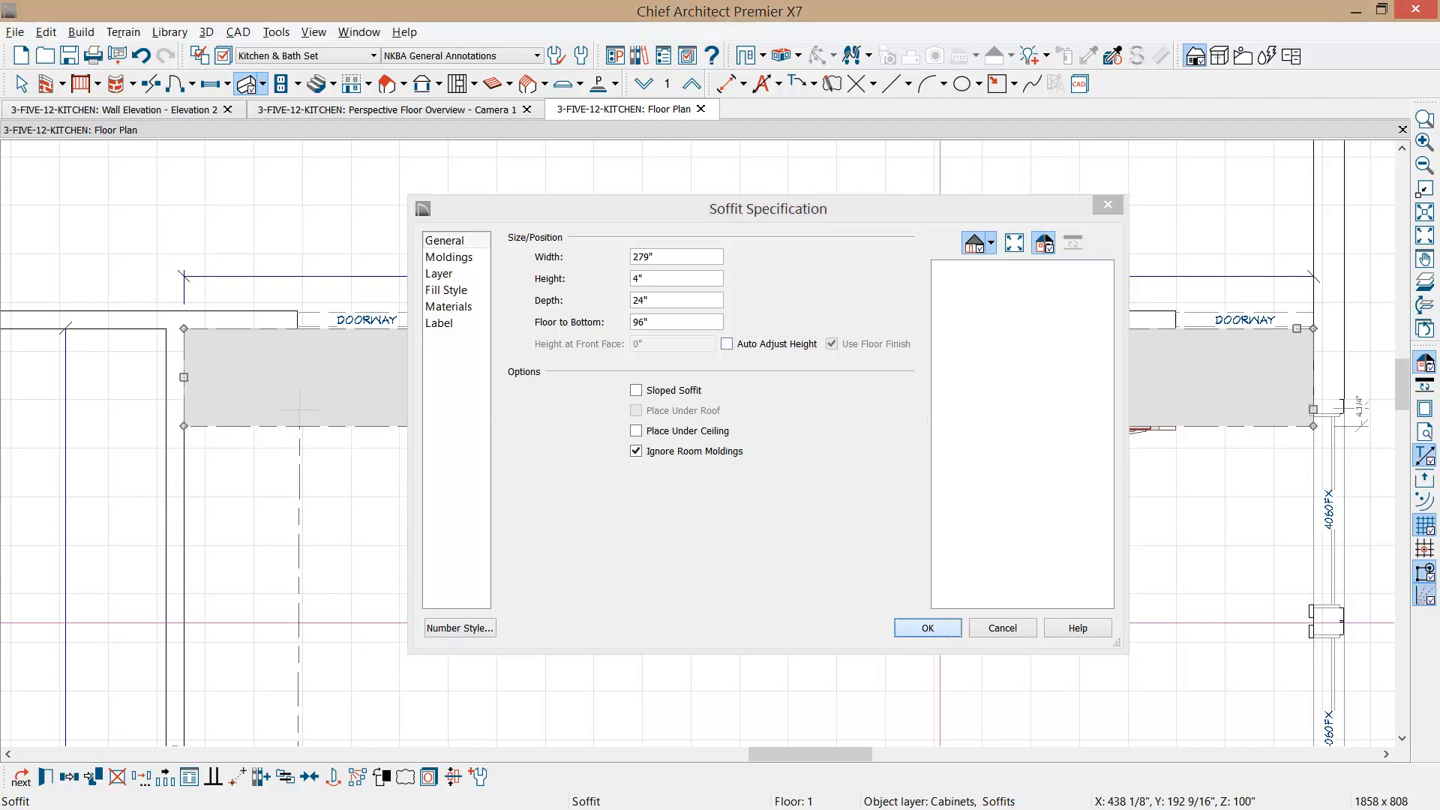
# - Copy the soffit onto the kitchen side of the master bedroom partition wall and shorten it to fit that wall's length
pyautogui.scroll(-2, 930, 613)
pyautogui.scroll(-3, 929, 614)
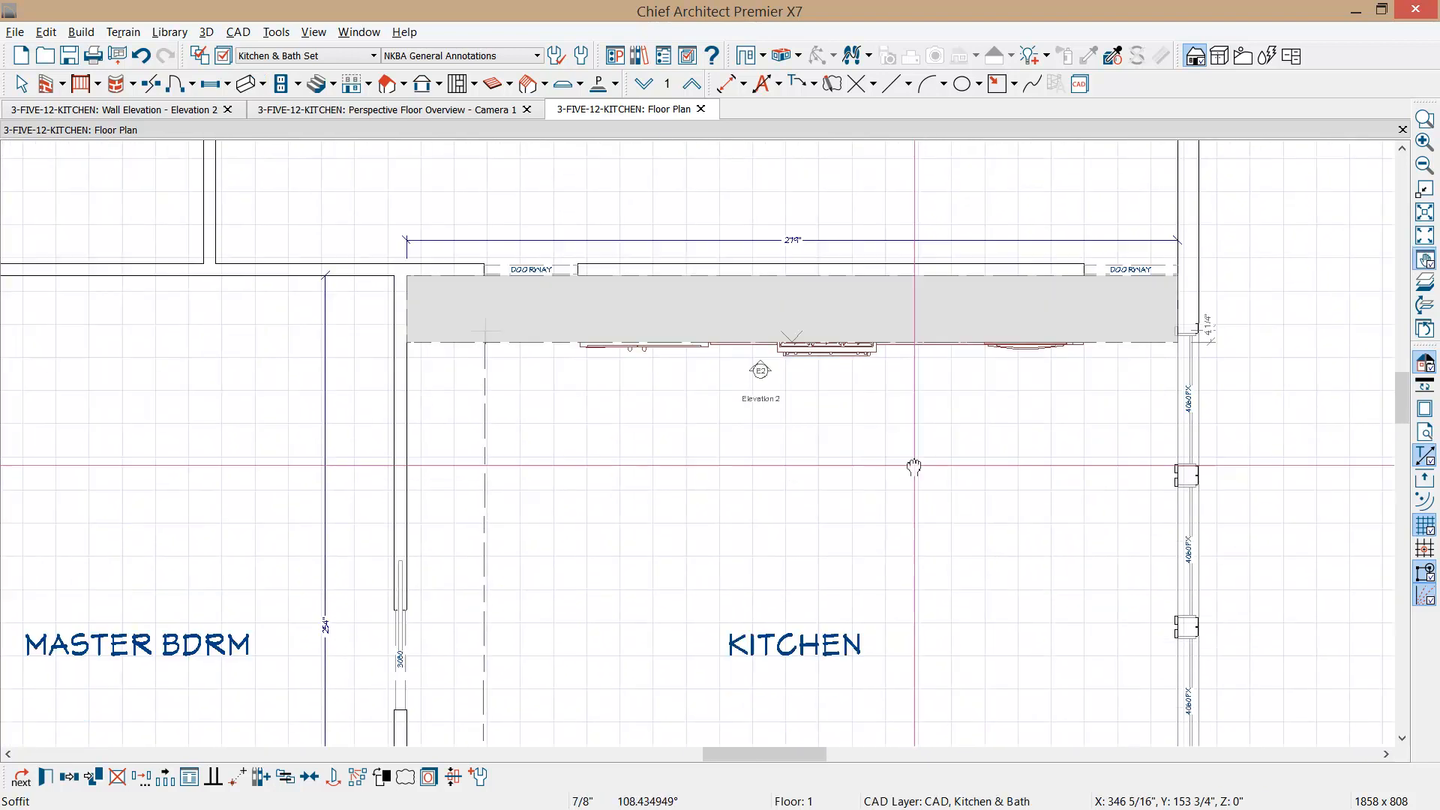
pyautogui.moveTo(904, 427); pyautogui.dragTo(900, 359, button='middle')
pyautogui.hotkey('ctrl', 'c')
pyautogui.hotkey('ctrl', 'v')
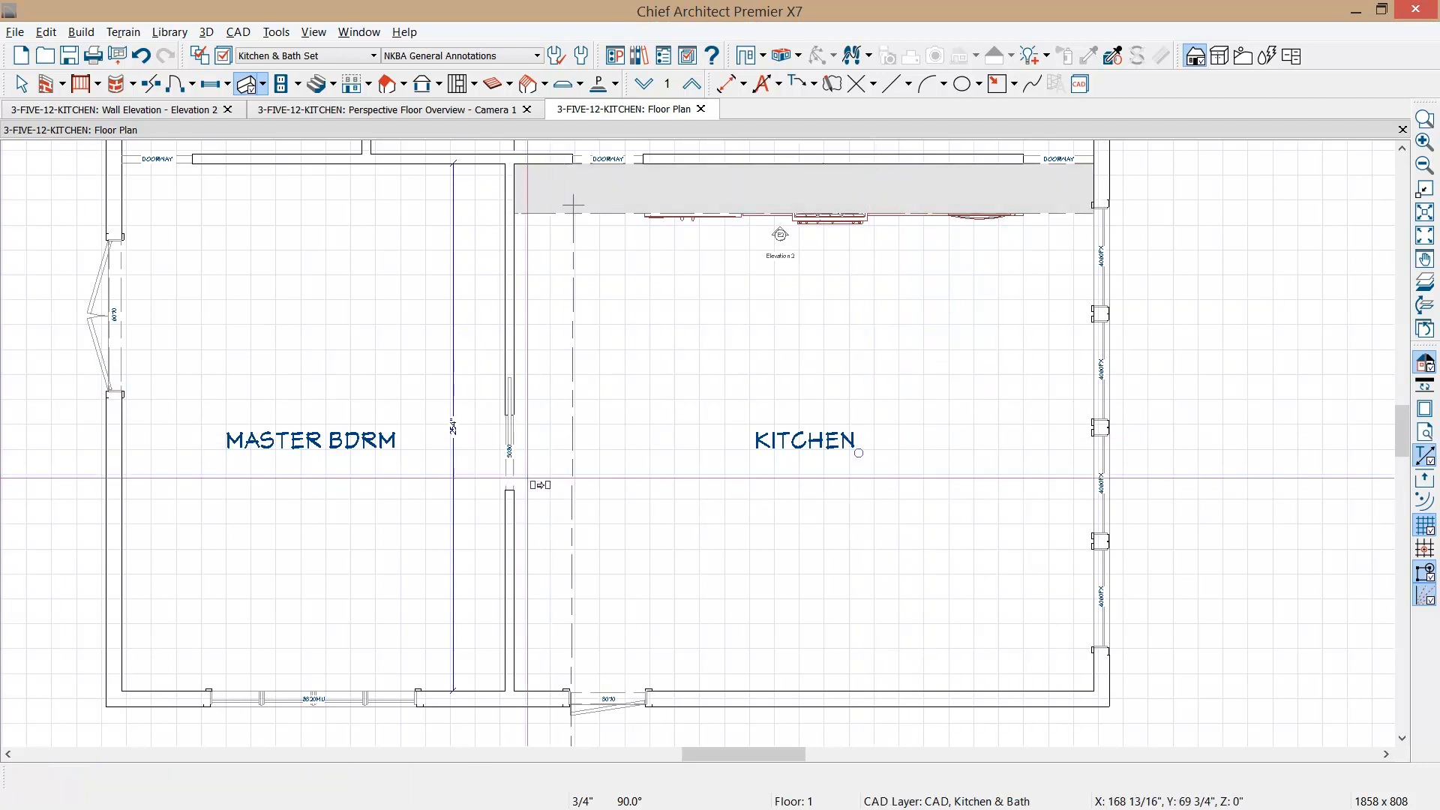
pyautogui.click(539, 495)
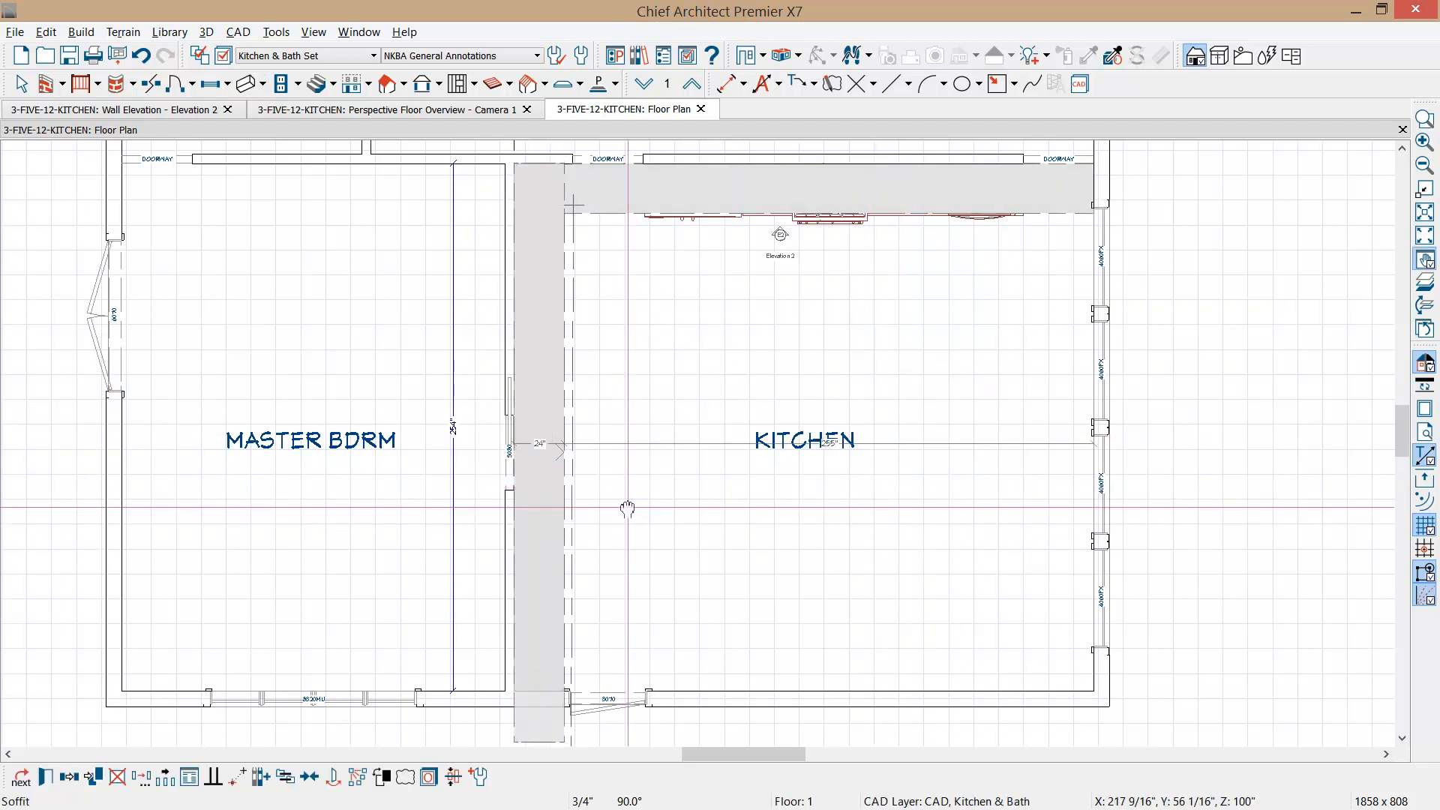
pyautogui.moveTo(628, 508); pyautogui.dragTo(643, 470, button='middle')
pyautogui.scroll(-1, 642, 469)
pyautogui.moveTo(563, 685); pyautogui.dragTo(563, 643)
pyautogui.moveTo(724, 380); pyautogui.dragTo(833, 562, button='middle')
# - Copy the appliance-wall soffit onto the master bedroom's matching wall and resize both ends to fit between the side walls
pyautogui.click(798, 336)
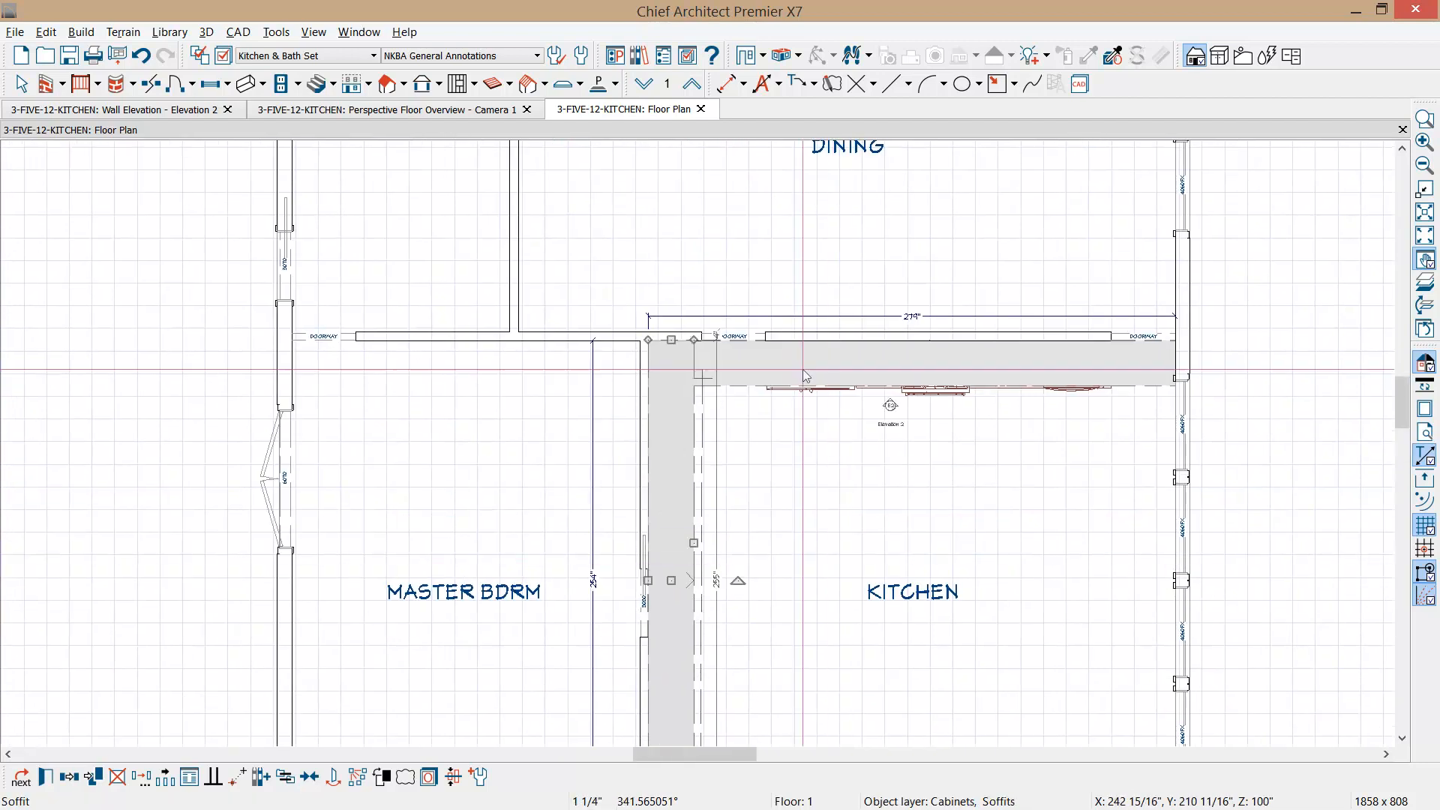
pyautogui.click(809, 360)
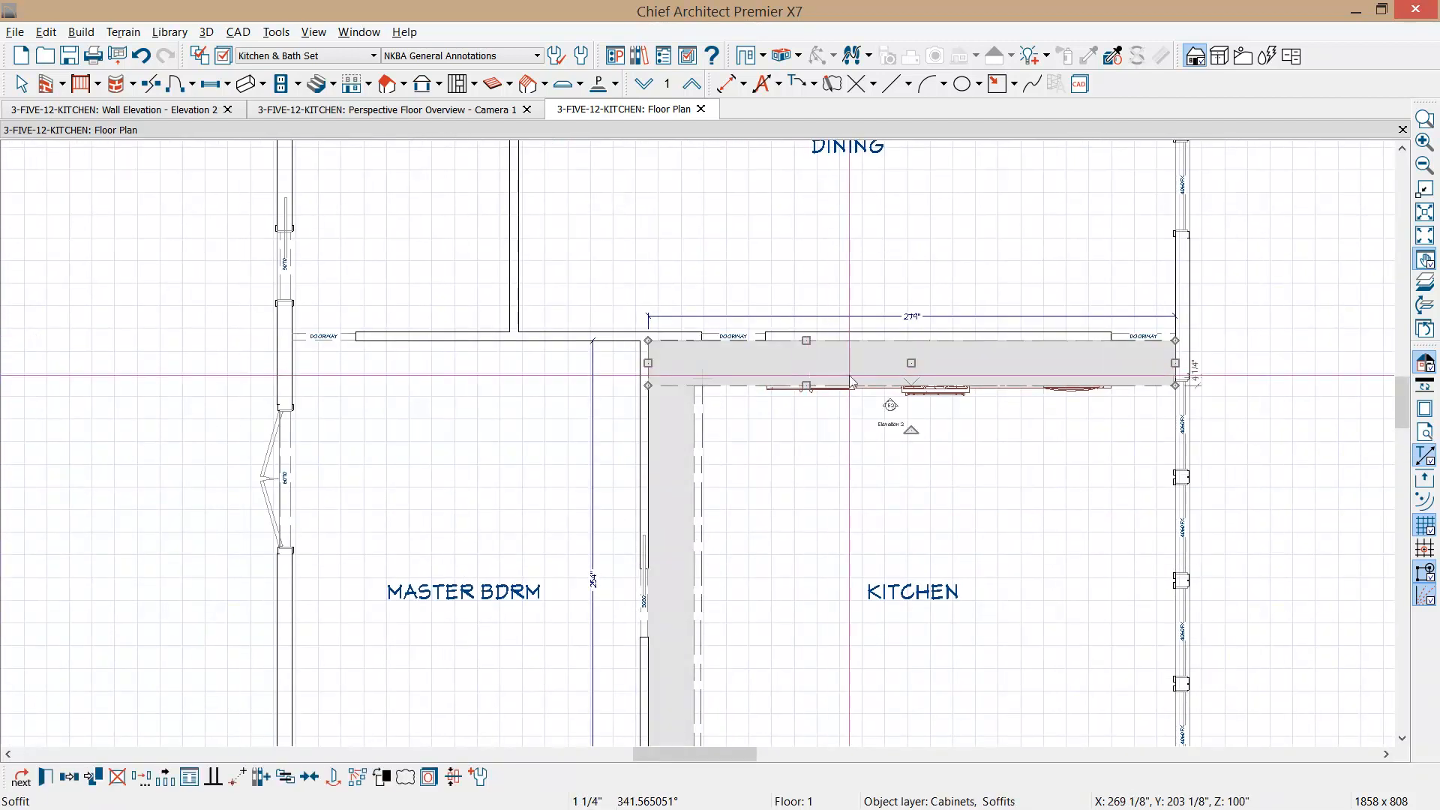
pyautogui.click(523, 350)
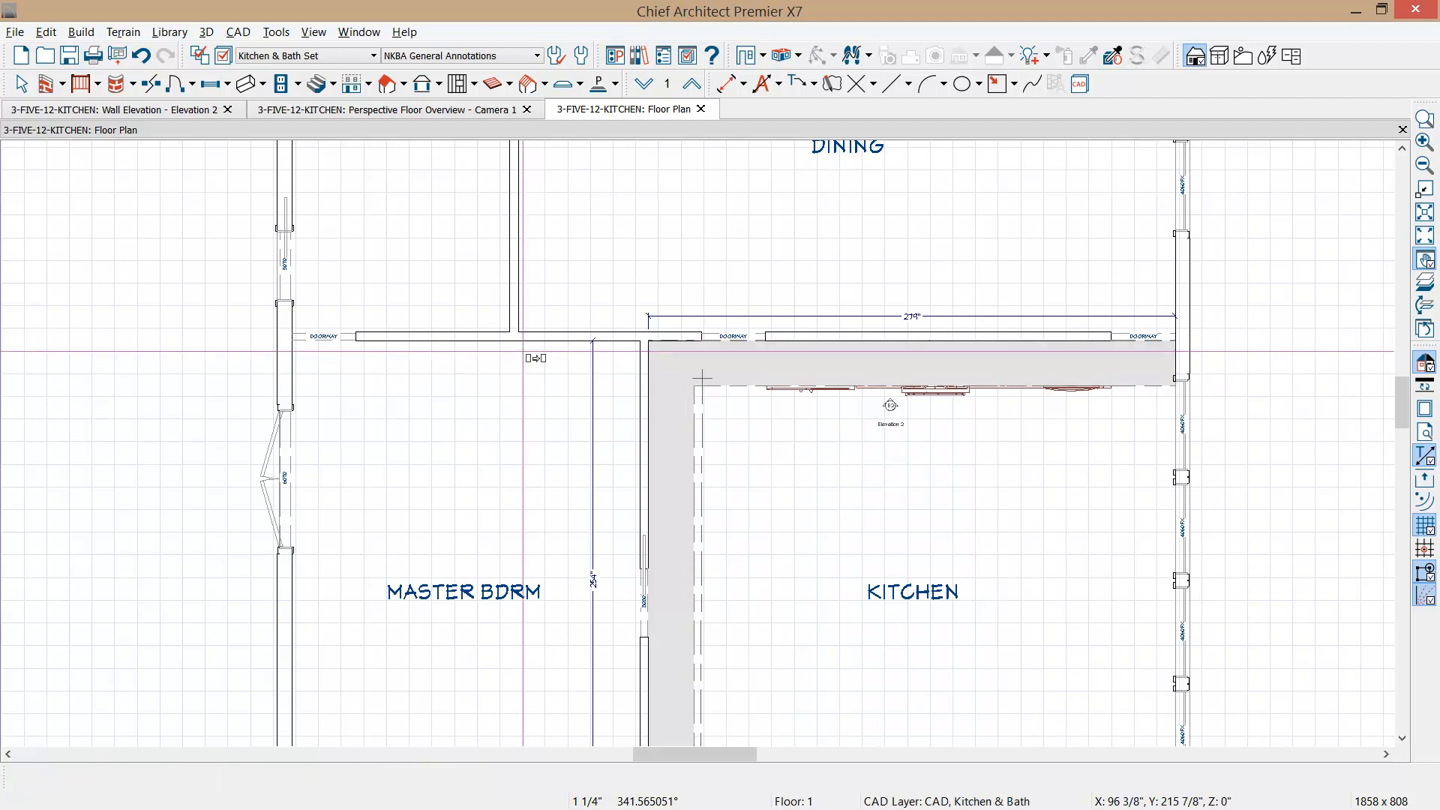
pyautogui.click(535, 358)
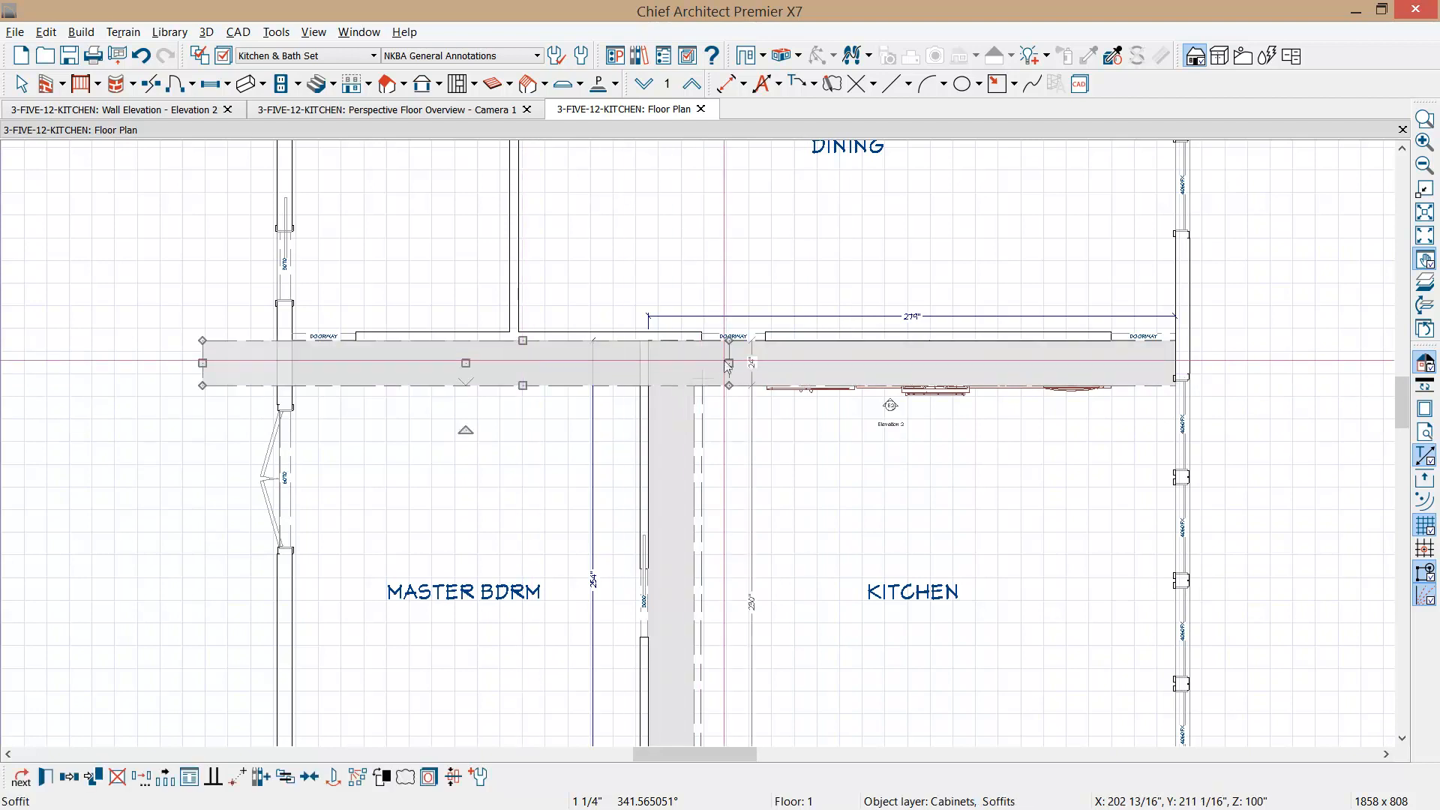
pyautogui.moveTo(726, 362); pyautogui.dragTo(641, 362)
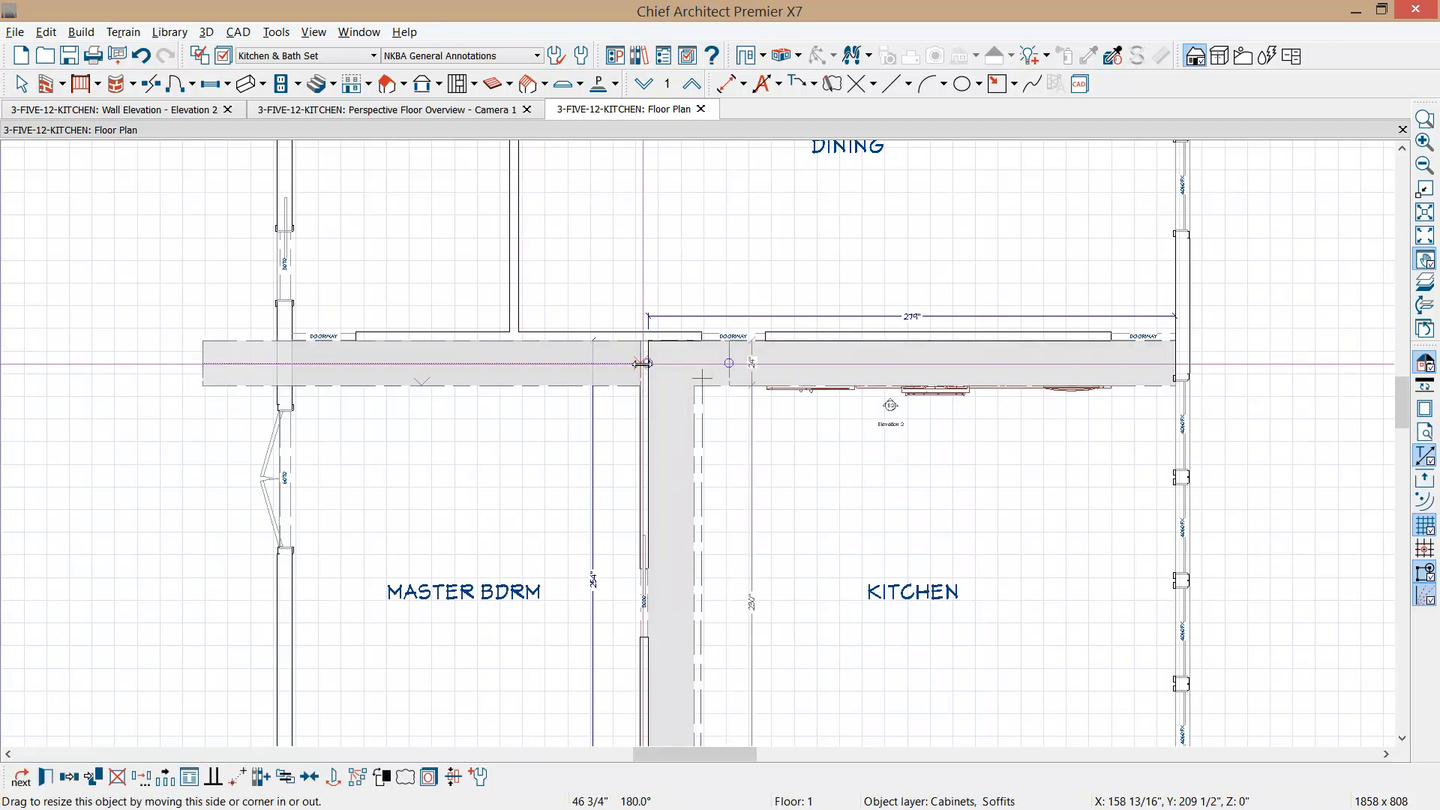
pyautogui.moveTo(203, 363); pyautogui.dragTo(291, 358)
pyautogui.click(500, 421)
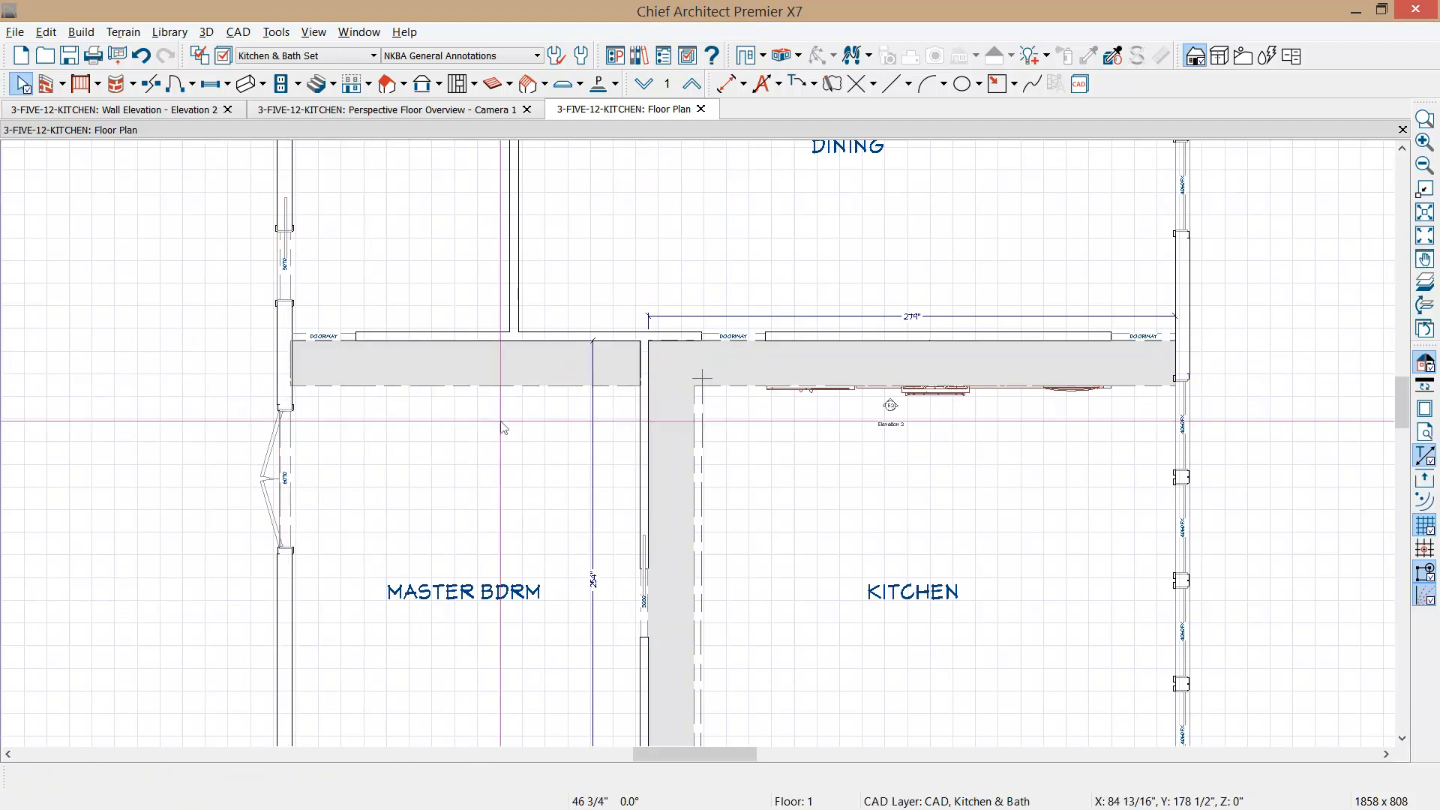
# - Return to the wall elevation, leave soffit placement, and undo the last action
pyautogui.moveTo(726, 505); pyautogui.dragTo(683, 473, button='middle')
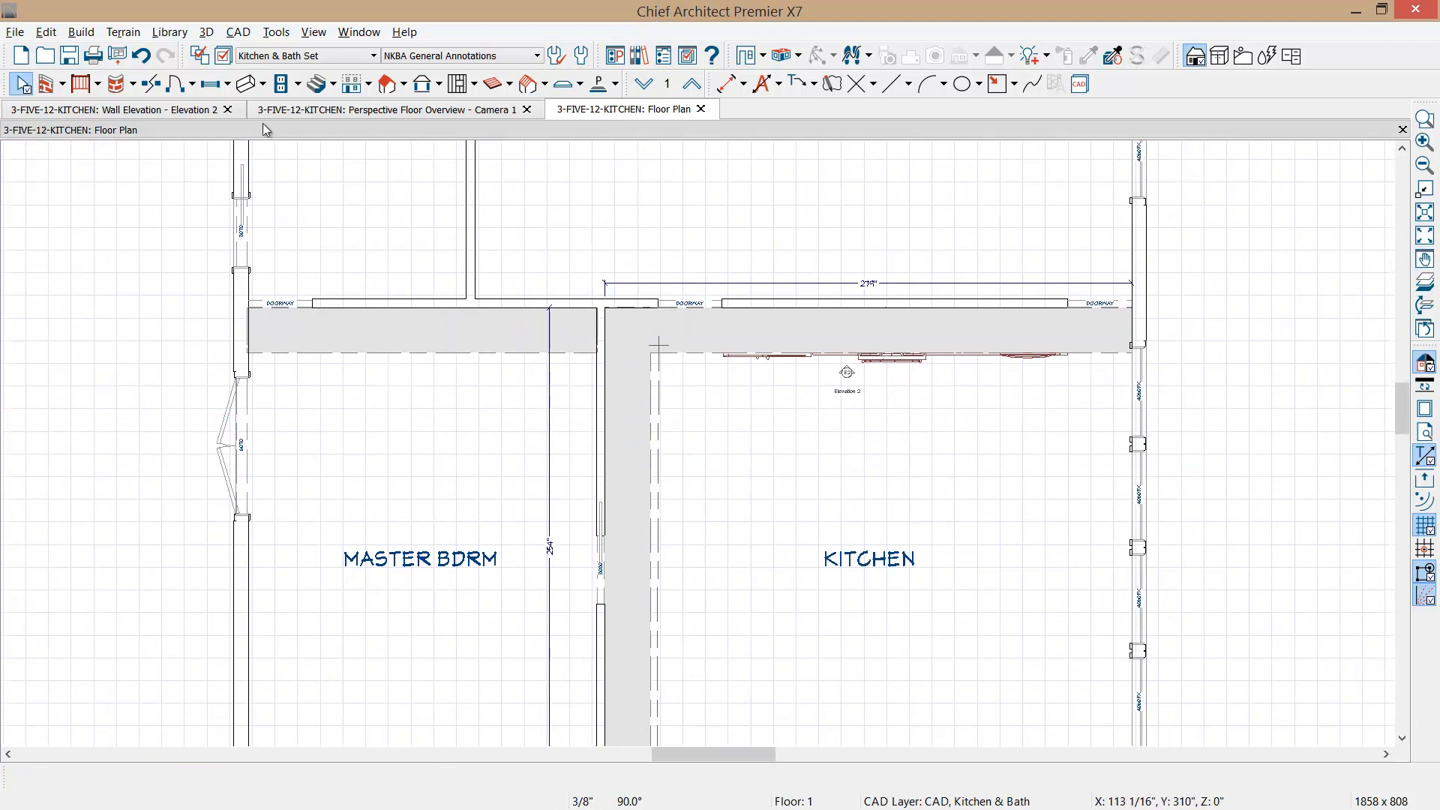
pyautogui.click(192, 116)
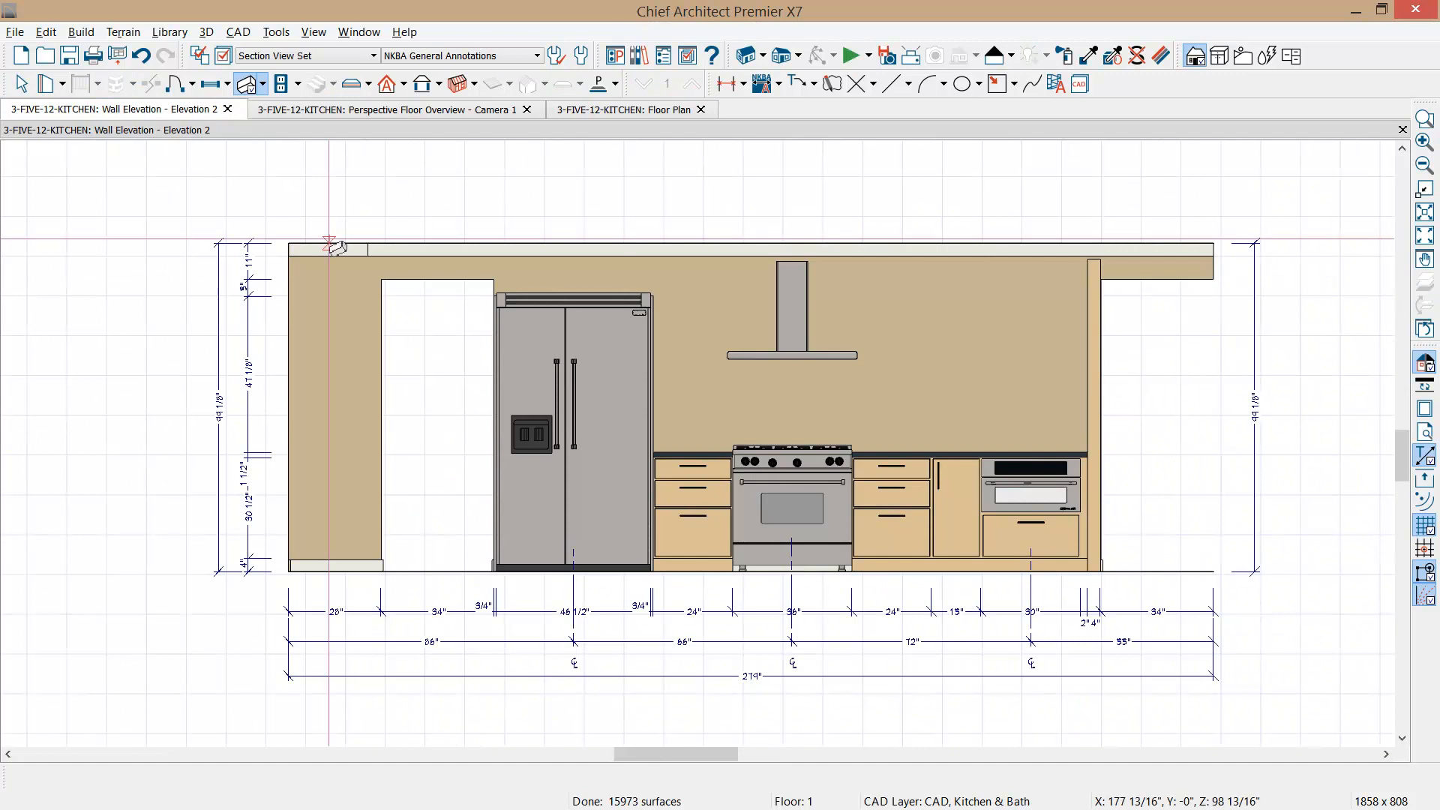
pyautogui.press('space')
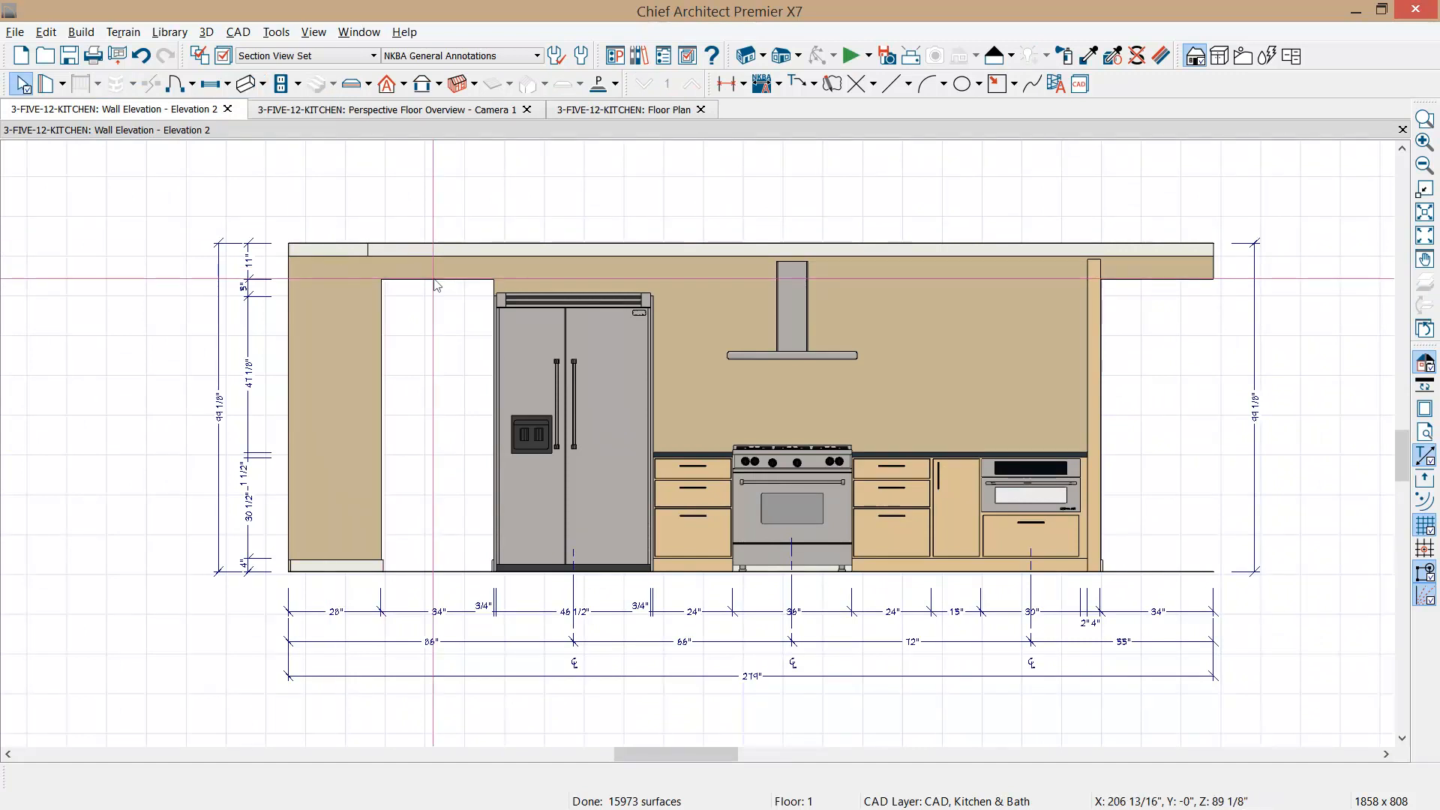
pyautogui.moveTo(997, 331); pyautogui.dragTo(981, 371)
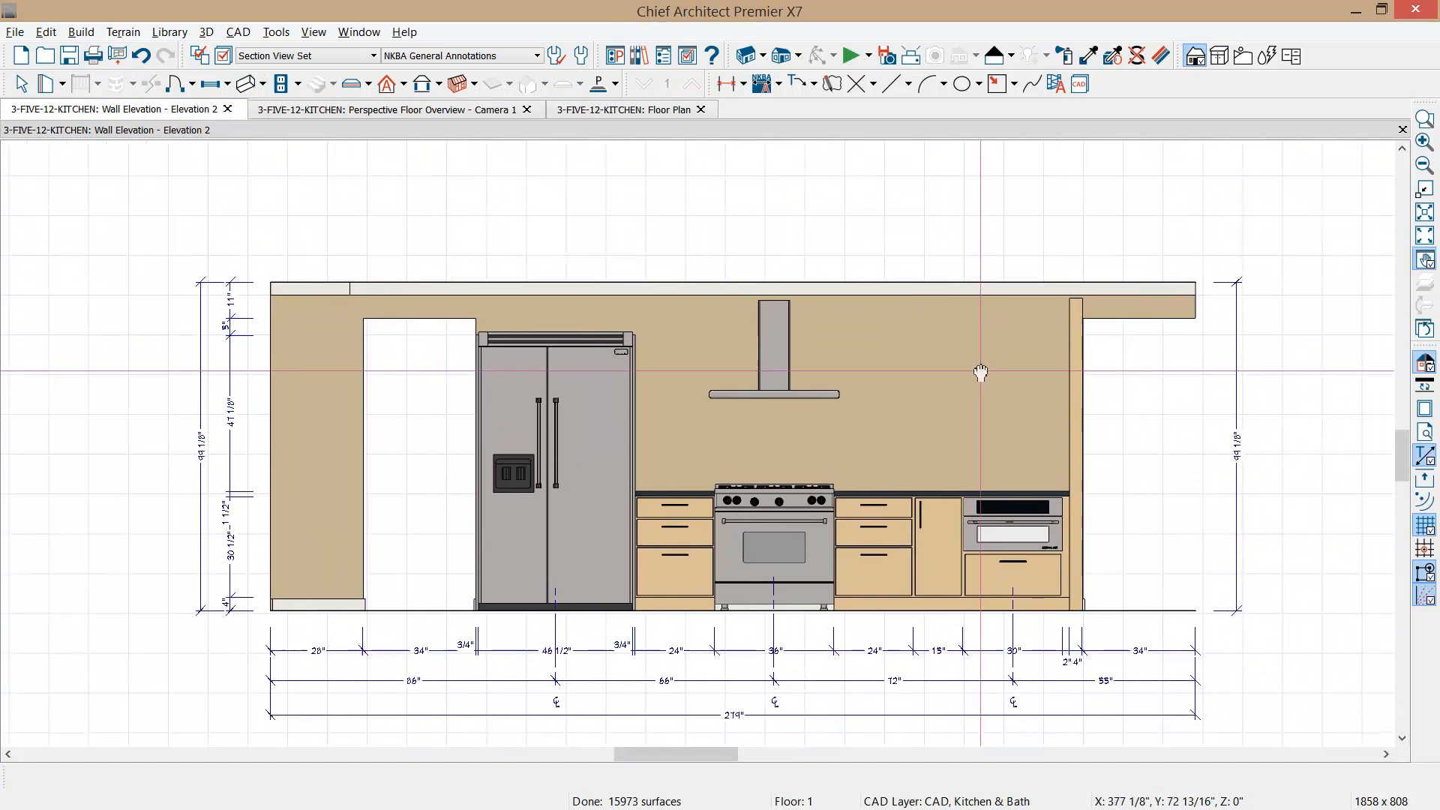
pyautogui.hotkey('ctrl', 'z')
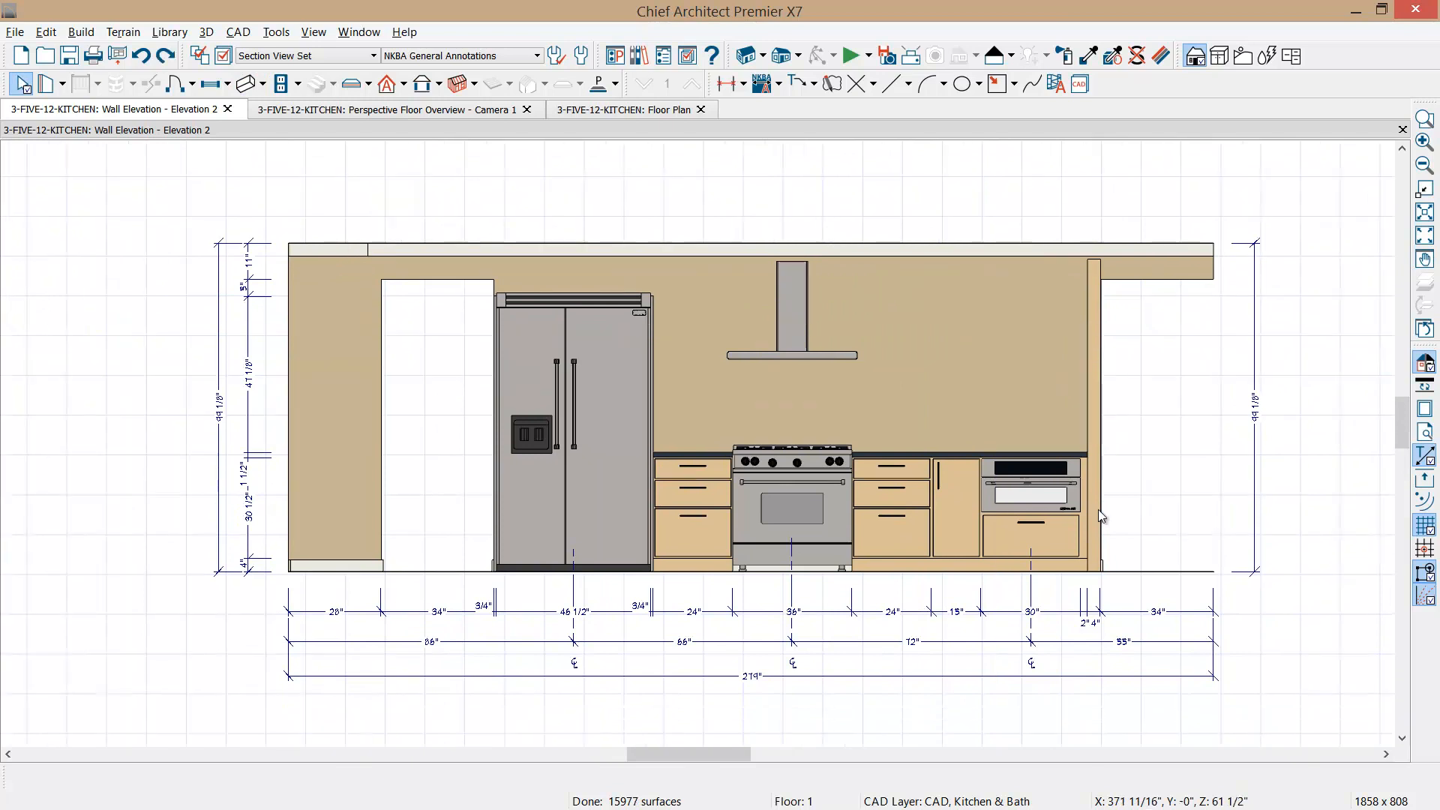
# - Turn on Auto Adjust Height for the end partition beside the microwave cabinet so it extends up to the soffit
pyautogui.scroll(1, 1121, 296)
pyautogui.scroll(1, 1109, 341)
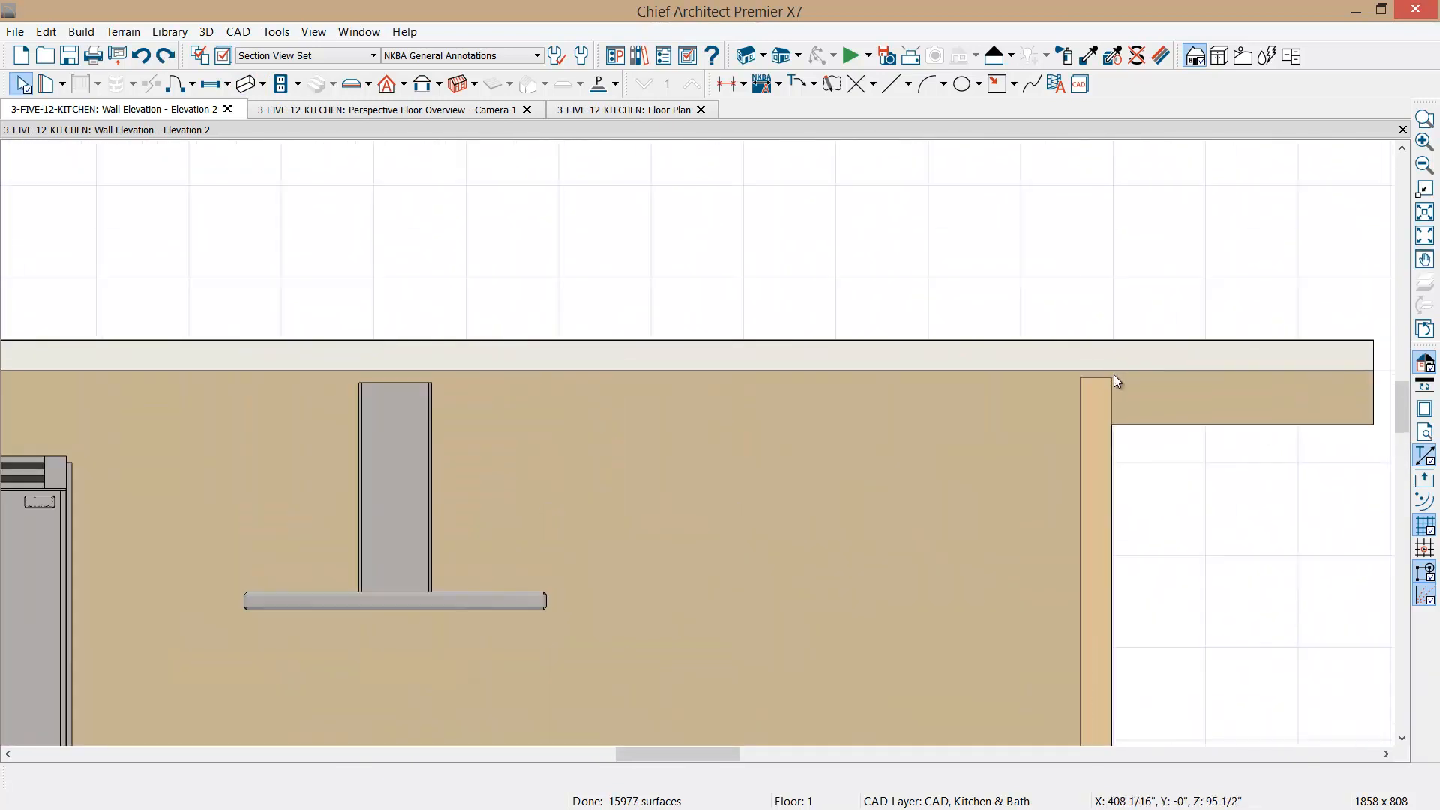
pyautogui.moveTo(1110, 456); pyautogui.dragTo(1066, 305, button='middle')
pyautogui.doubleClick(1059, 363)
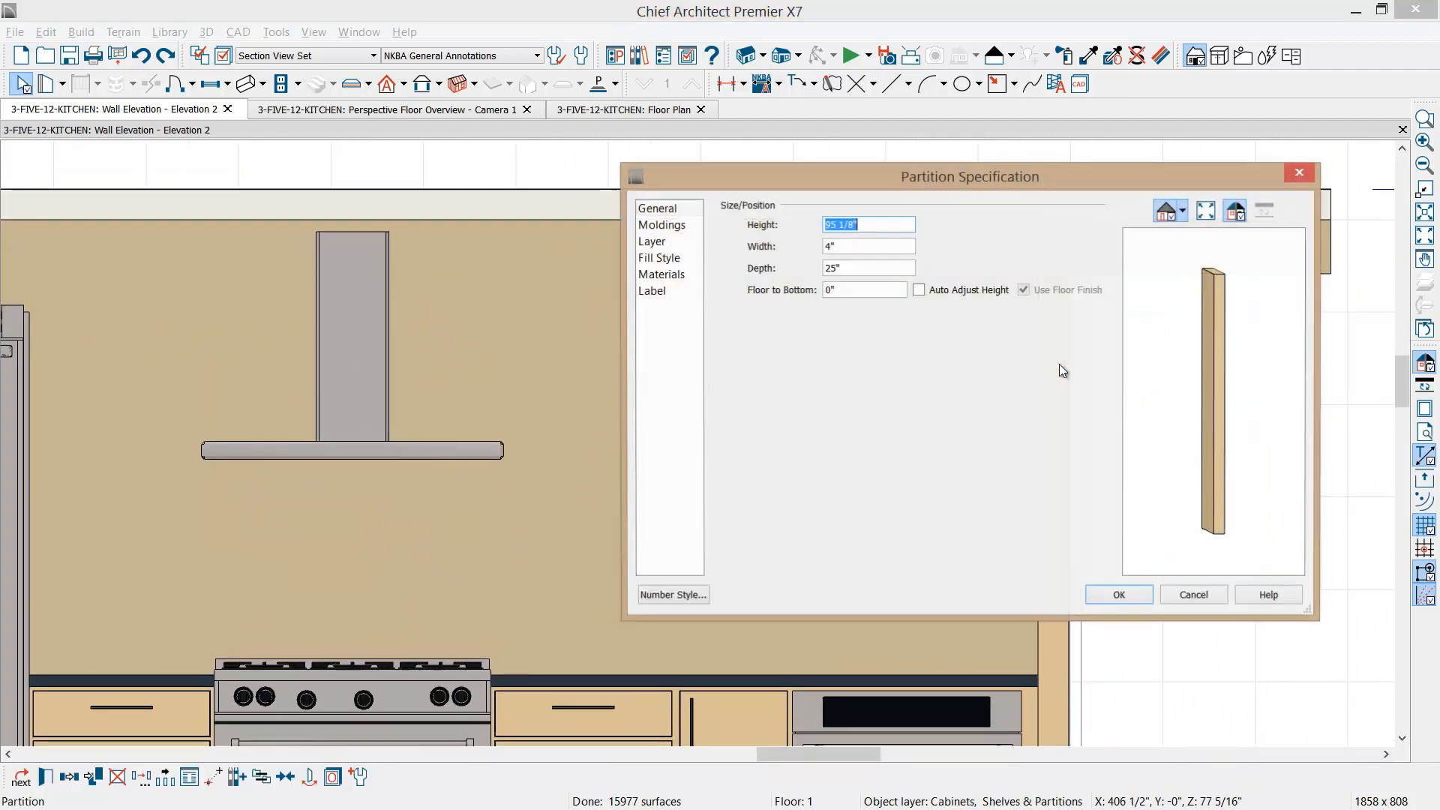
pyautogui.click(921, 291)
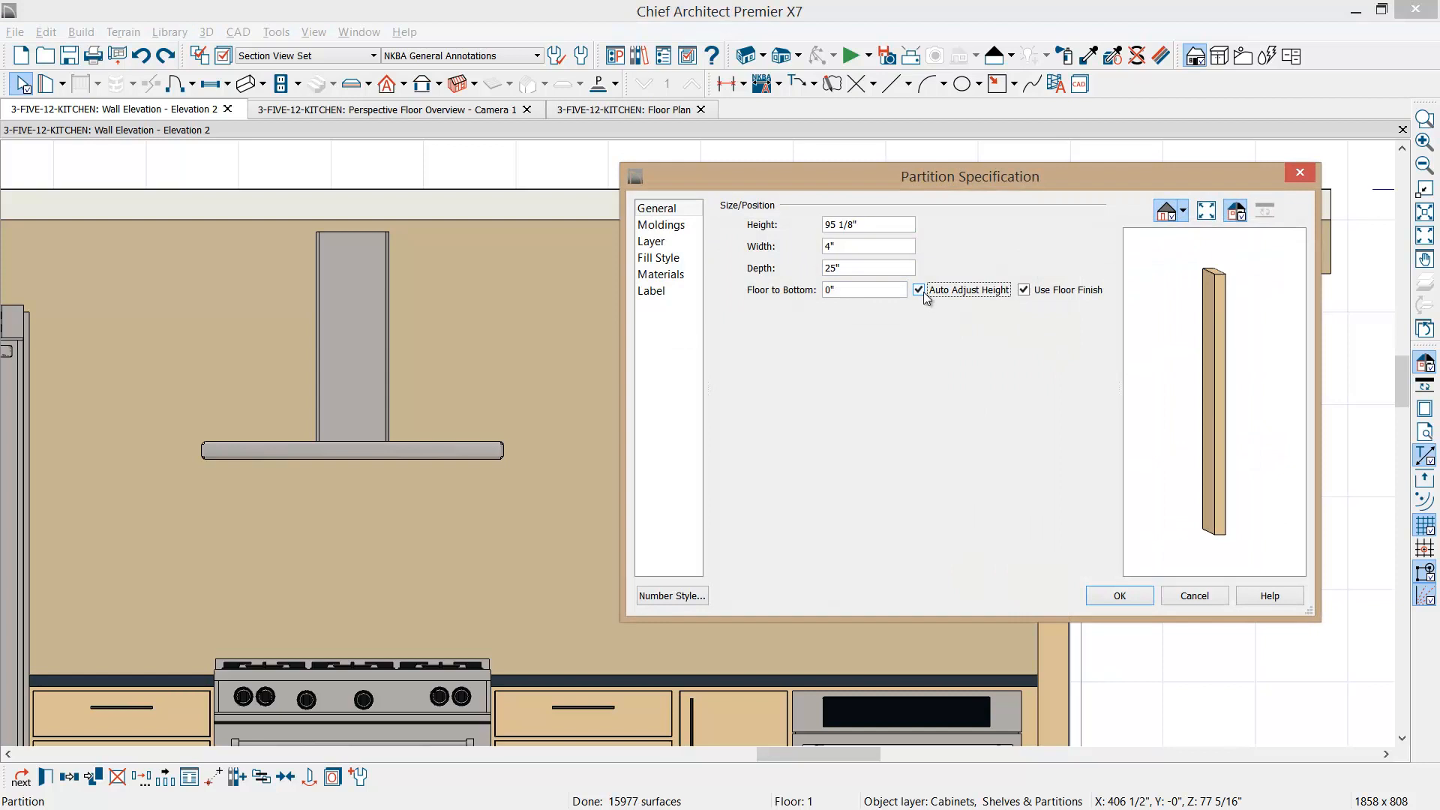
pyautogui.click(1117, 596)
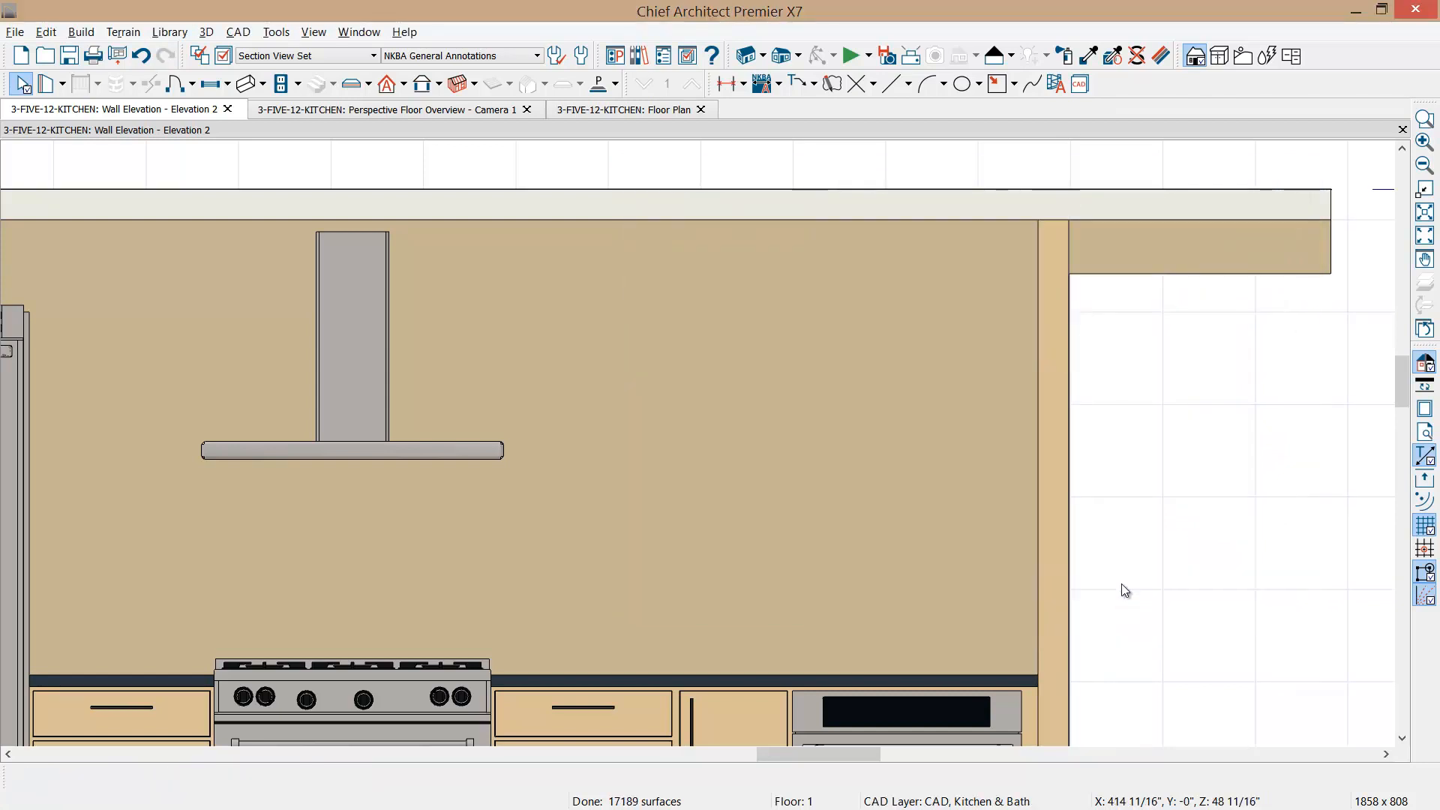
pyautogui.scroll(-3, 1122, 591)
pyautogui.scroll(-1, 1145, 545)
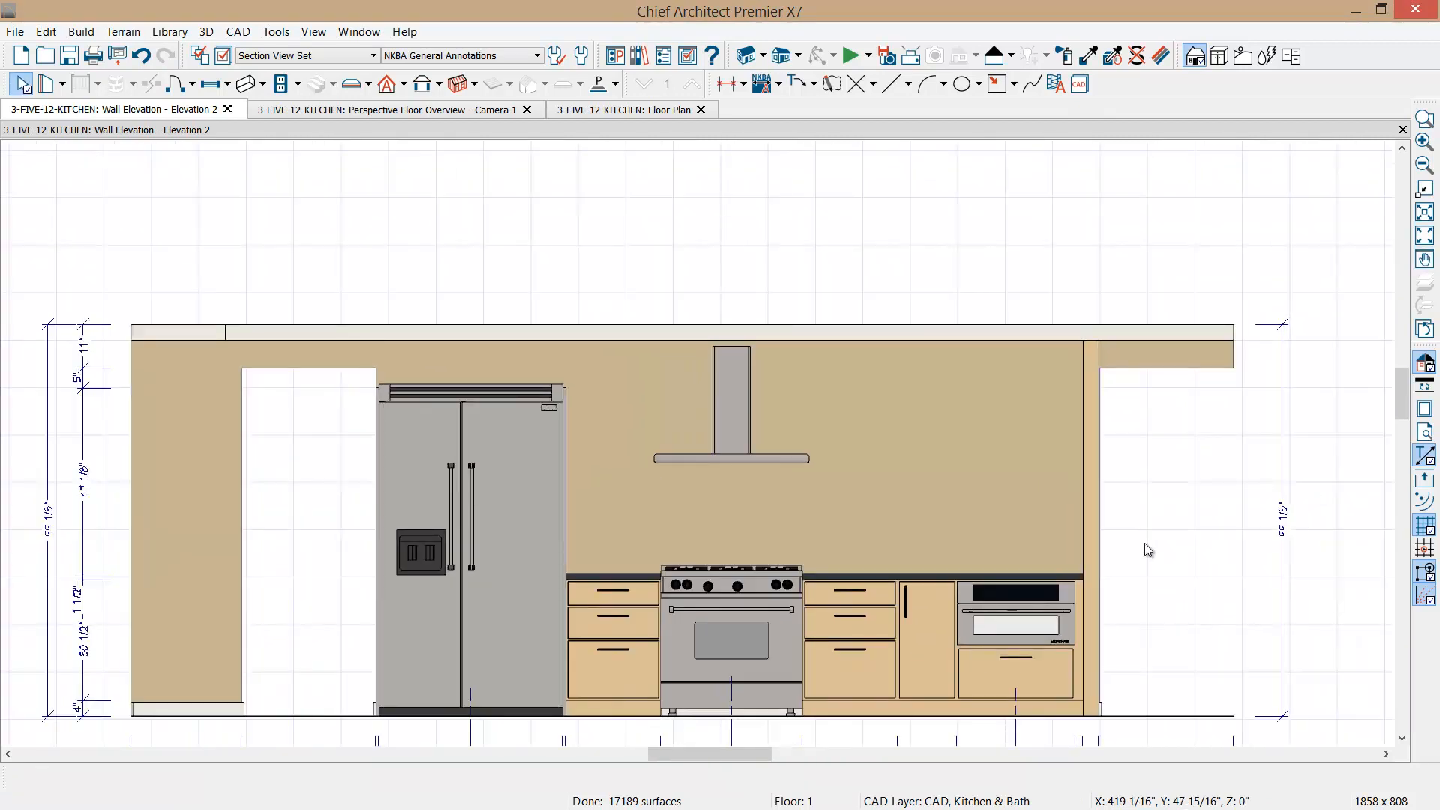
# - Stretch the range hood's chimney upward until it meets the ceiling soffit
pyautogui.click(713, 414)
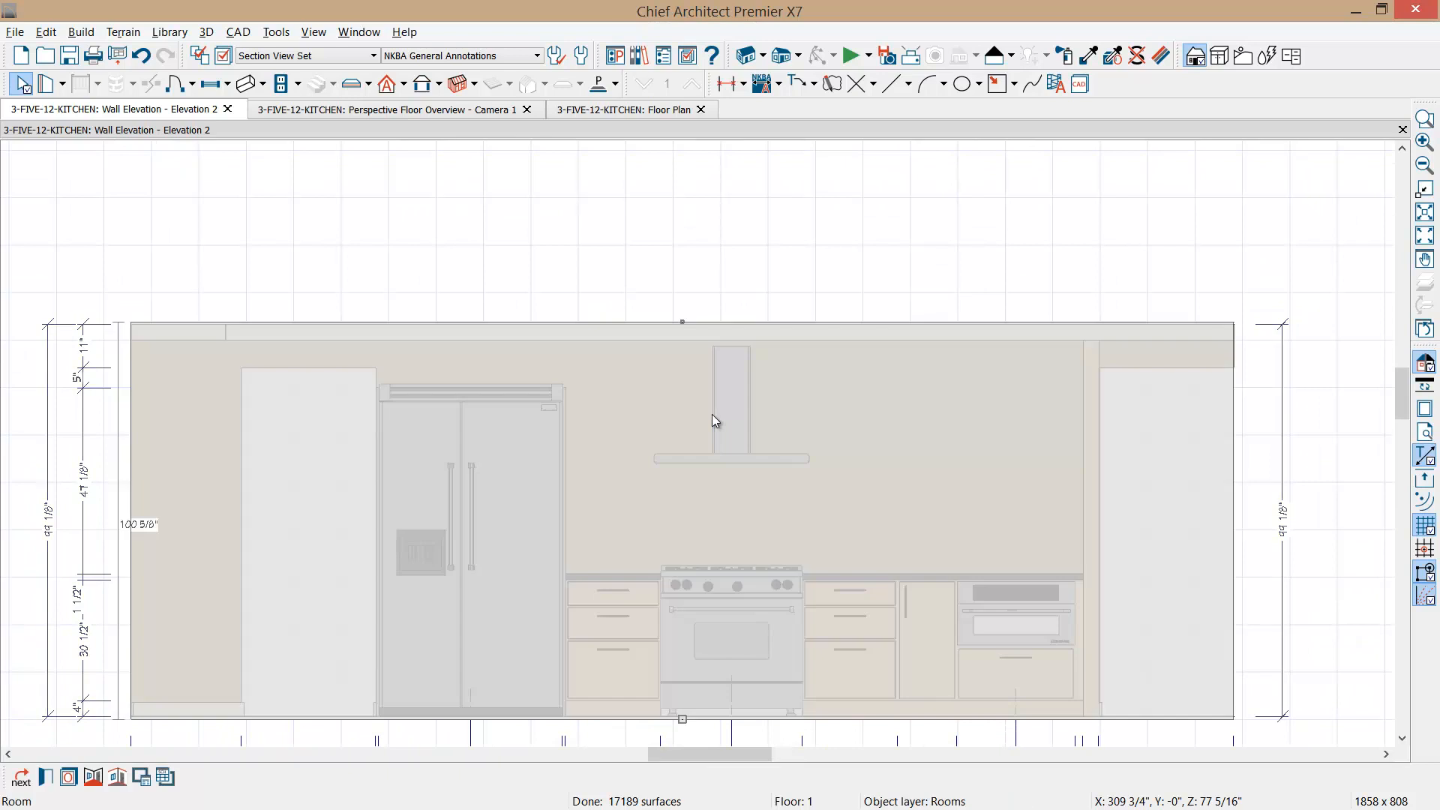
pyautogui.click(727, 386)
pyautogui.scroll(1, 734, 359)
pyautogui.moveTo(731, 341); pyautogui.dragTo(730, 331)
pyautogui.press('Escape')
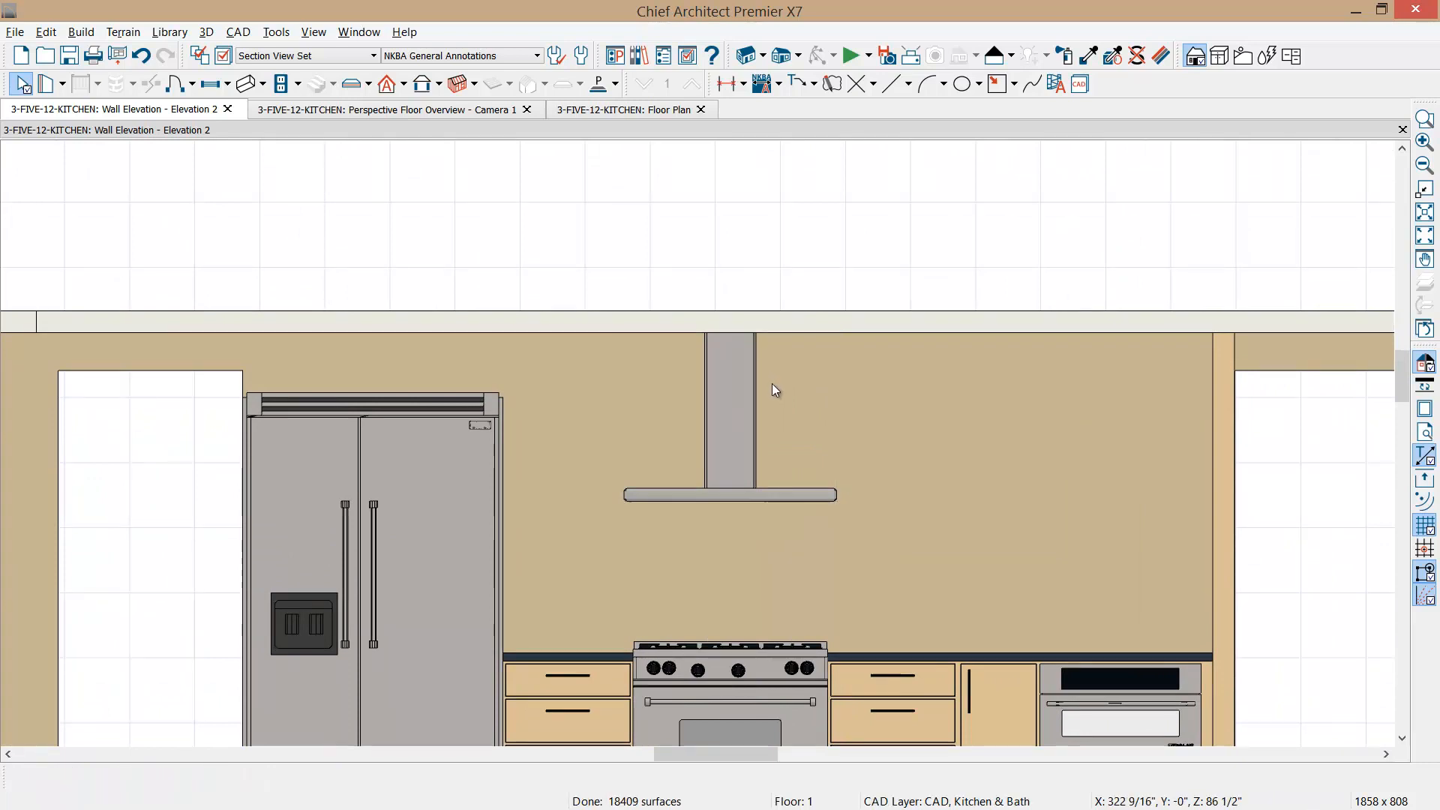
# - Place a wall cabinet on the appliance wall, shorten it to 6" high, and move it above the refrigerator under the soffit
pyautogui.scroll(-1, 772, 384)
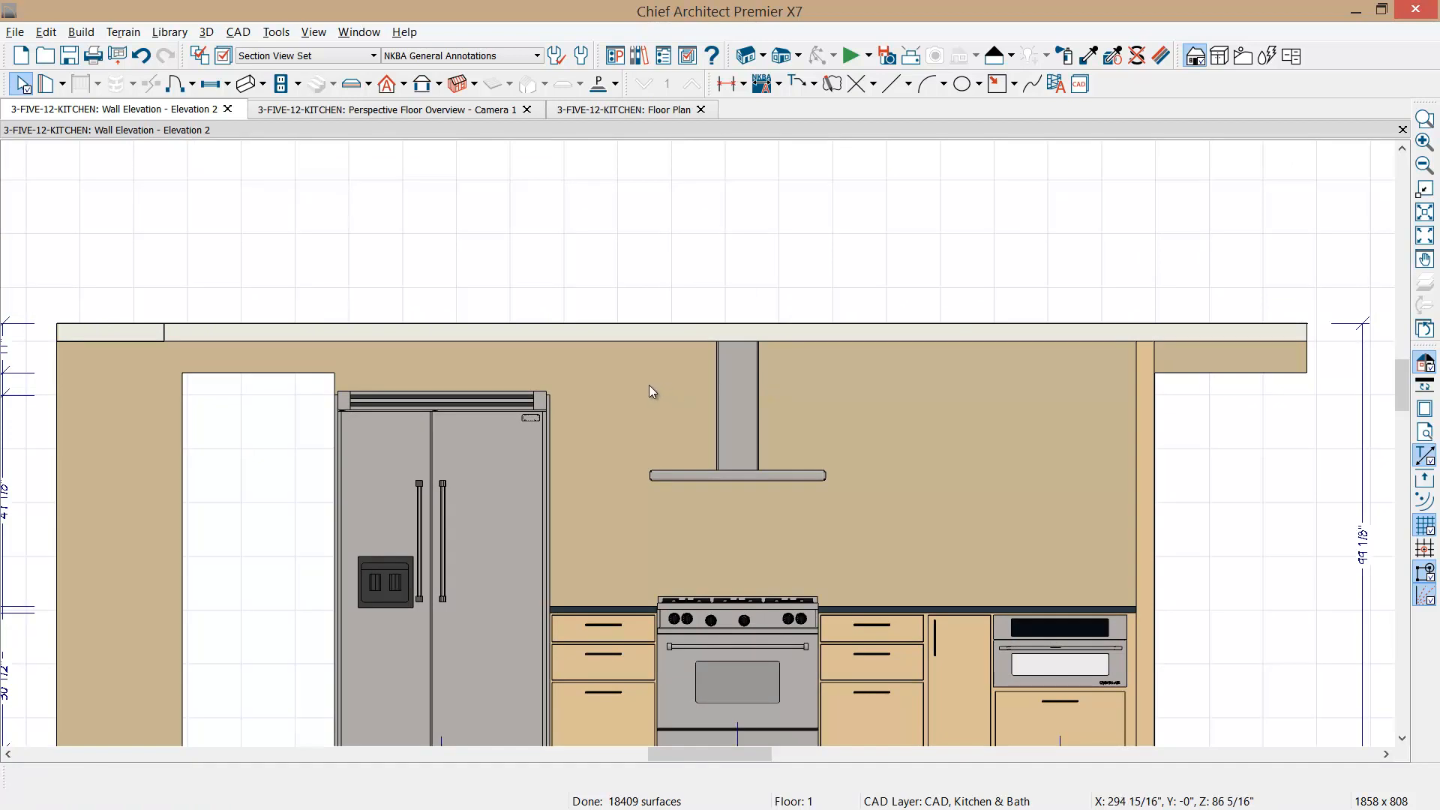
pyautogui.click(263, 84)
pyautogui.click(297, 129)
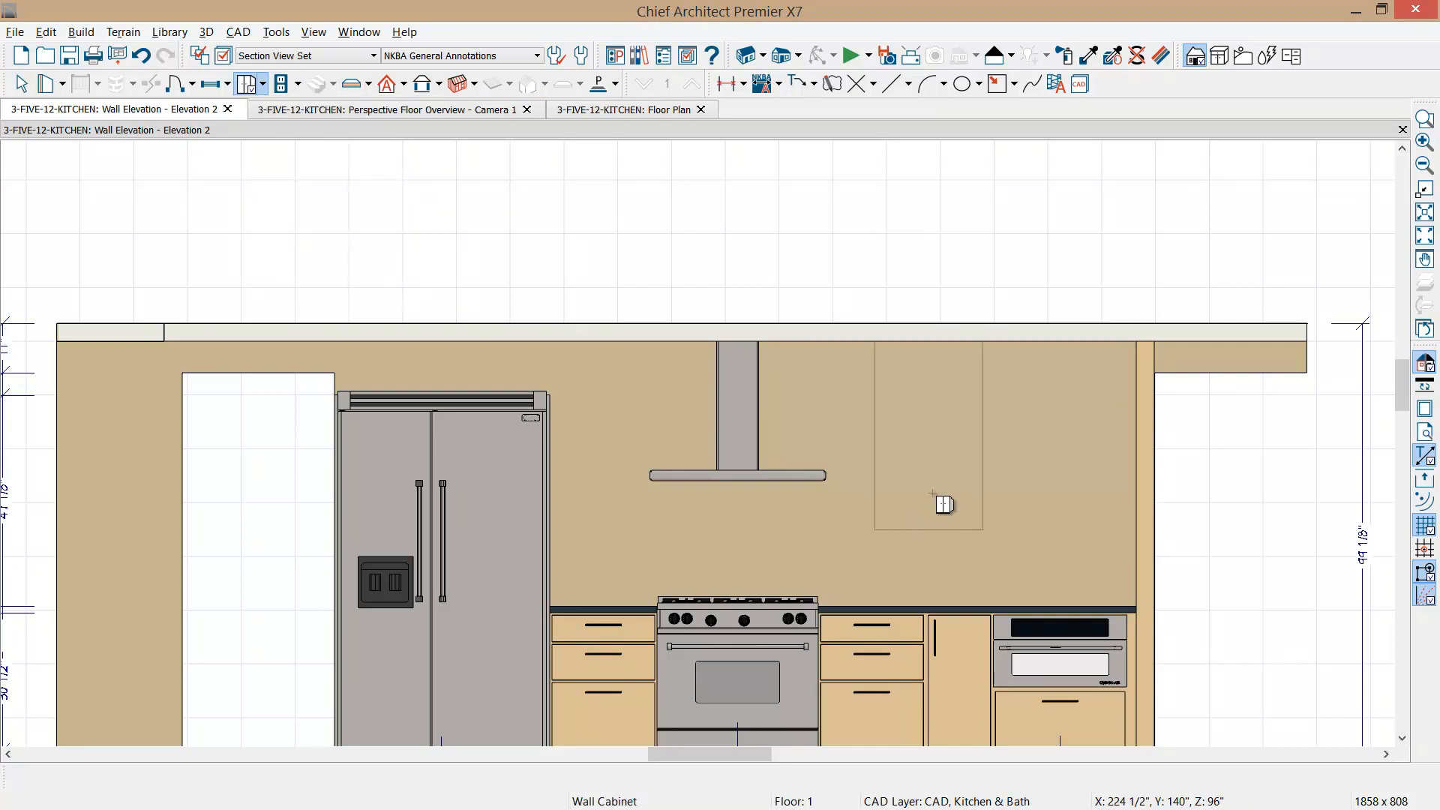
pyautogui.click(914, 460)
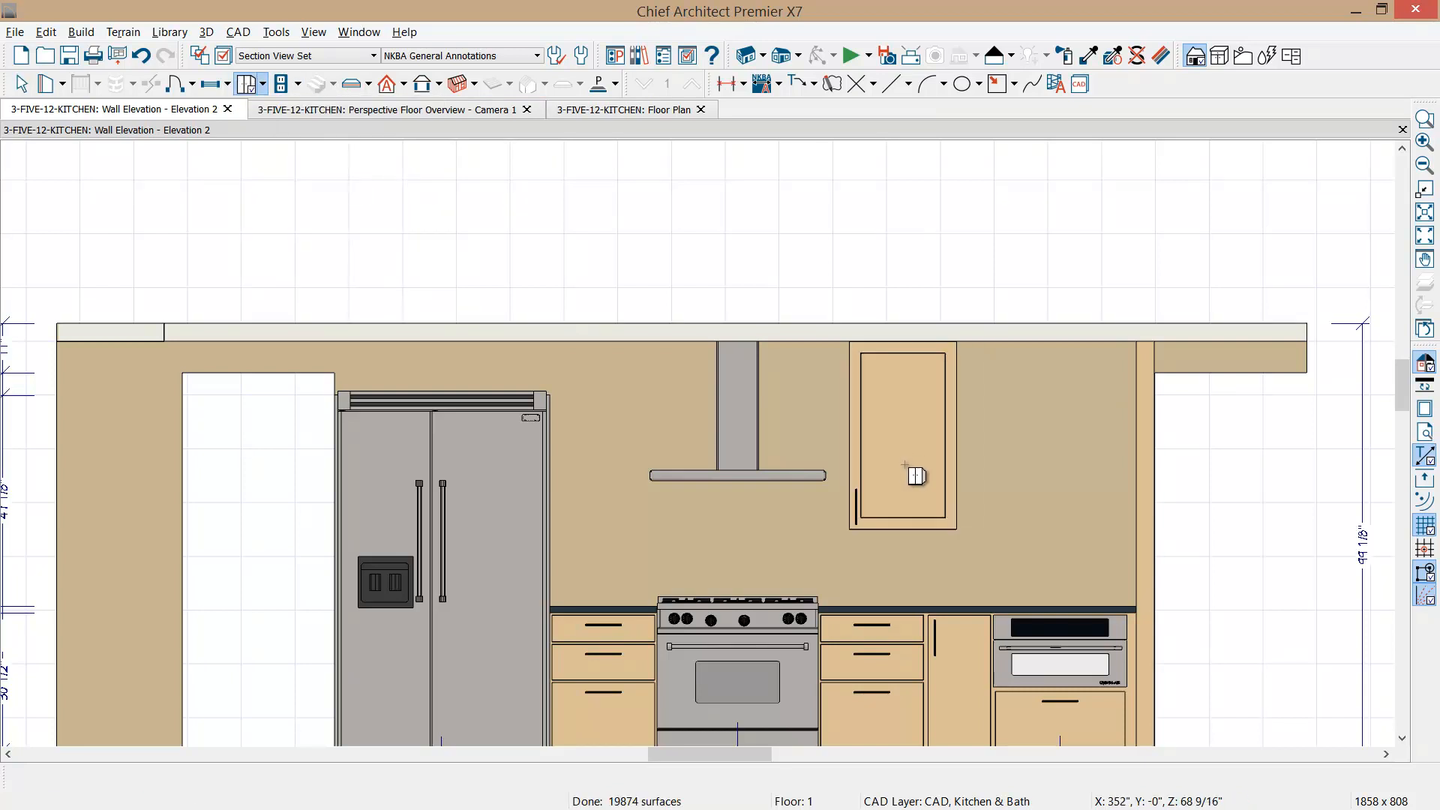
pyautogui.moveTo(906, 532); pyautogui.dragTo(475, 356)
# - Set the cabinet above the refrigerator to 48" wide and 24" deep
pyautogui.doubleClick(474, 356)
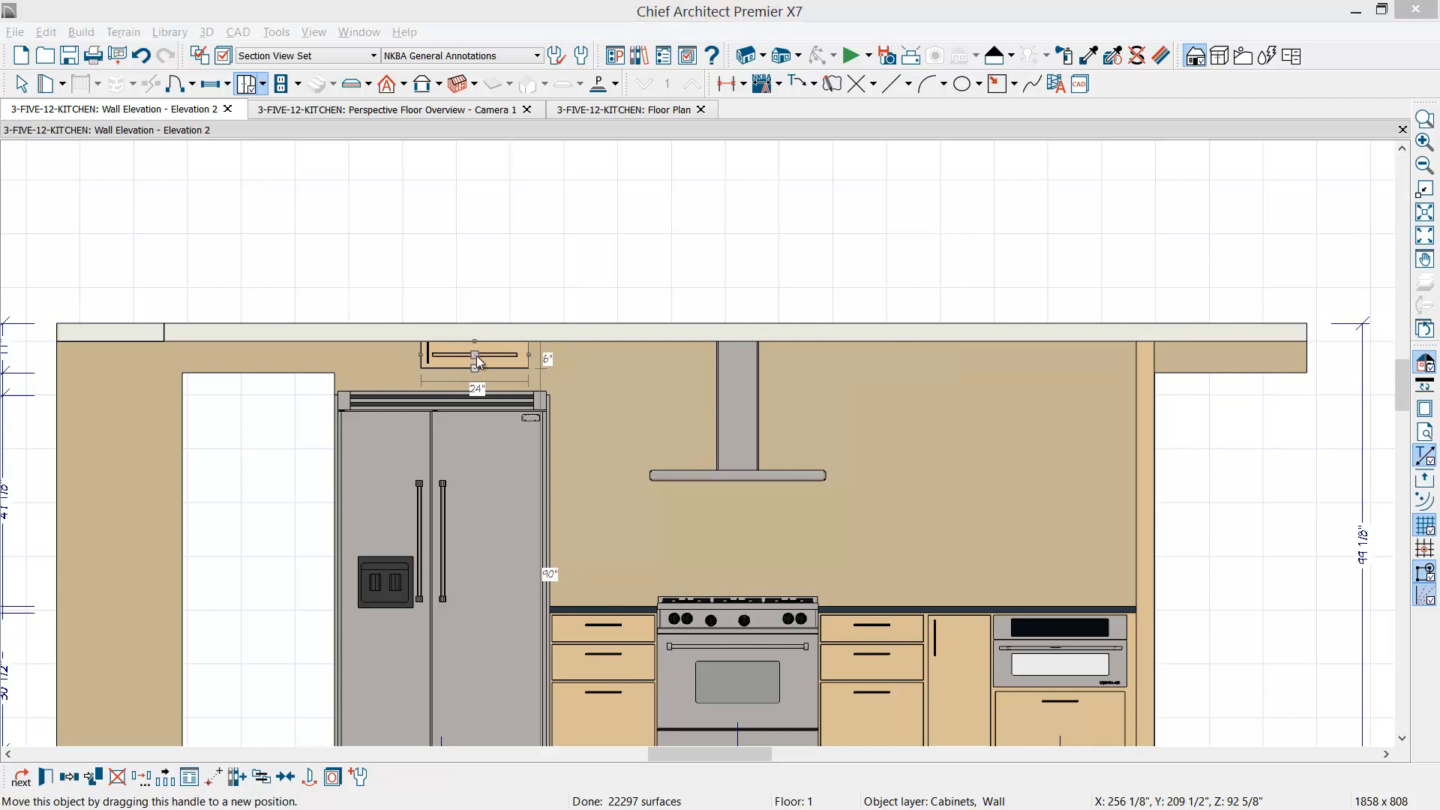
pyautogui.moveTo(767, 154); pyautogui.dragTo(824, 153)
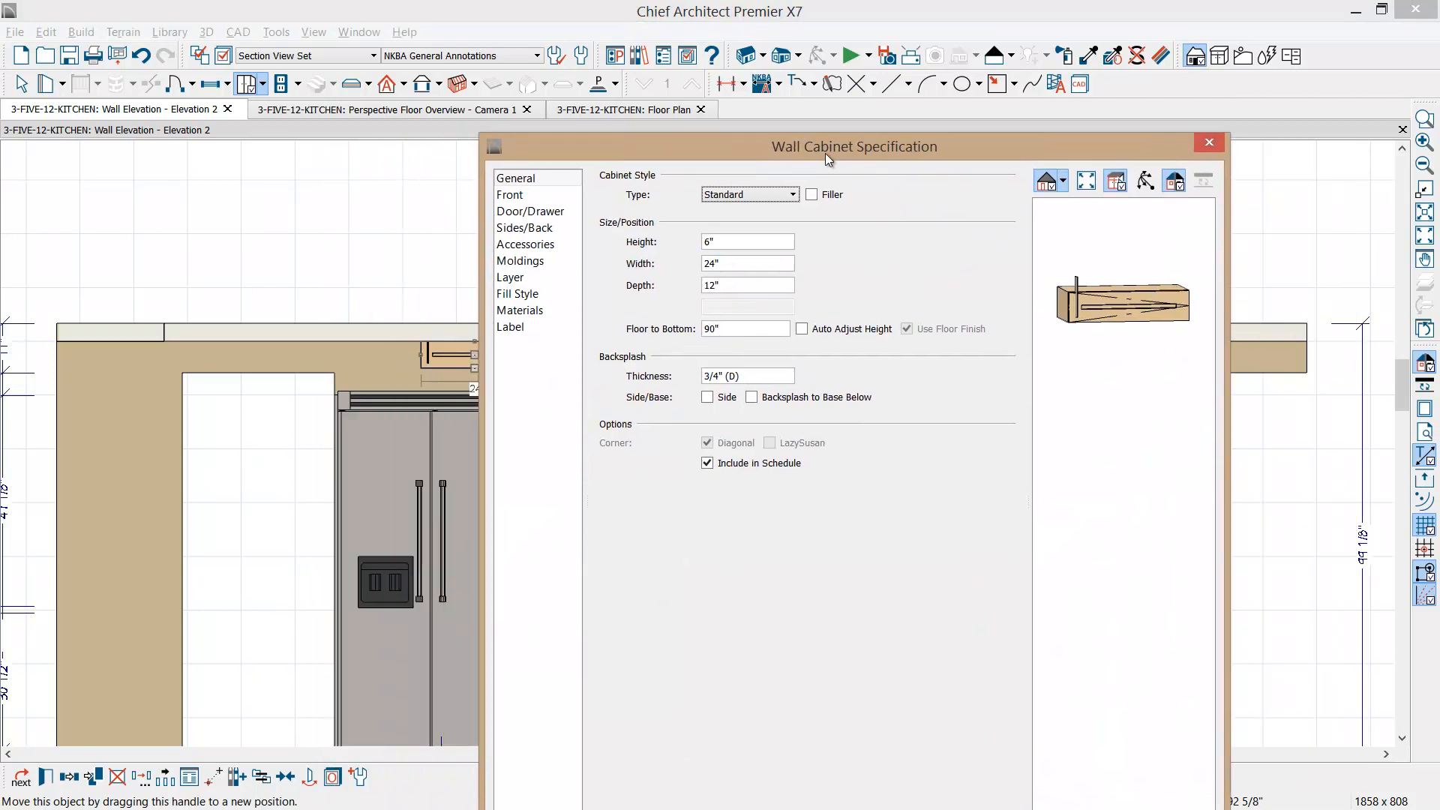
pyautogui.doubleClick(735, 263)
pyautogui.press('Tab')
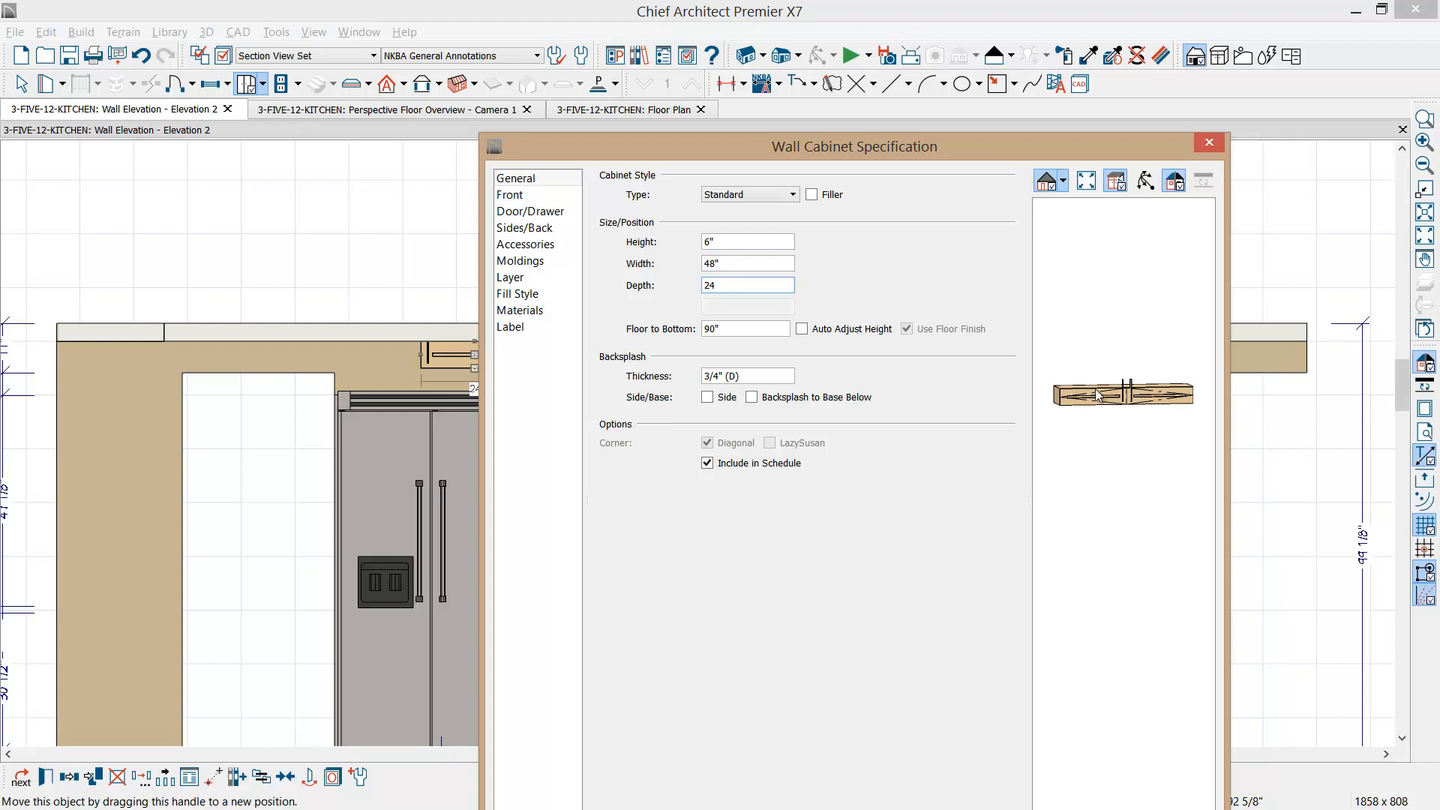
# - Change the above-refrigerator cabinet's door face item to Blank Area and apply the cabinet specification
pyautogui.click(513, 195)
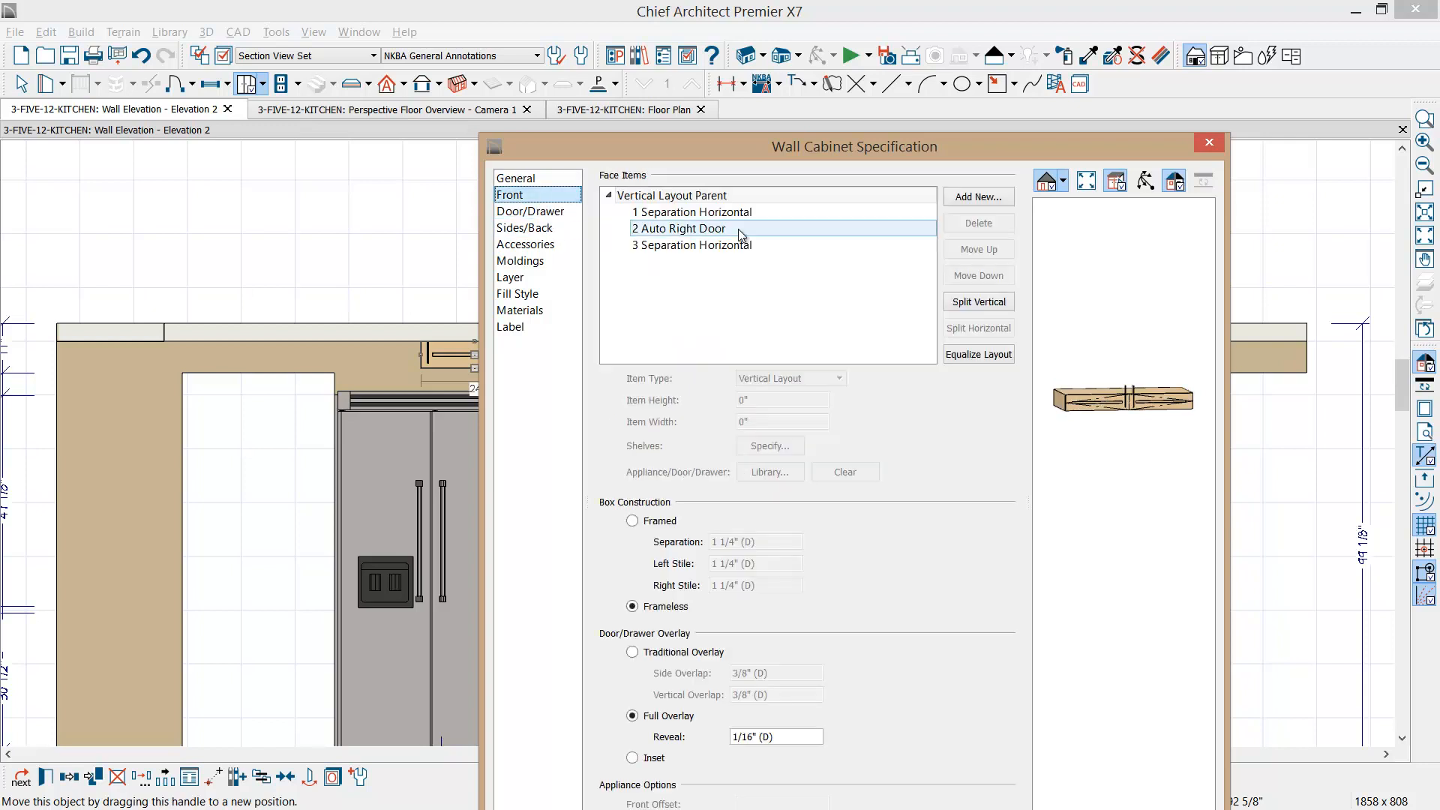
pyautogui.click(679, 230)
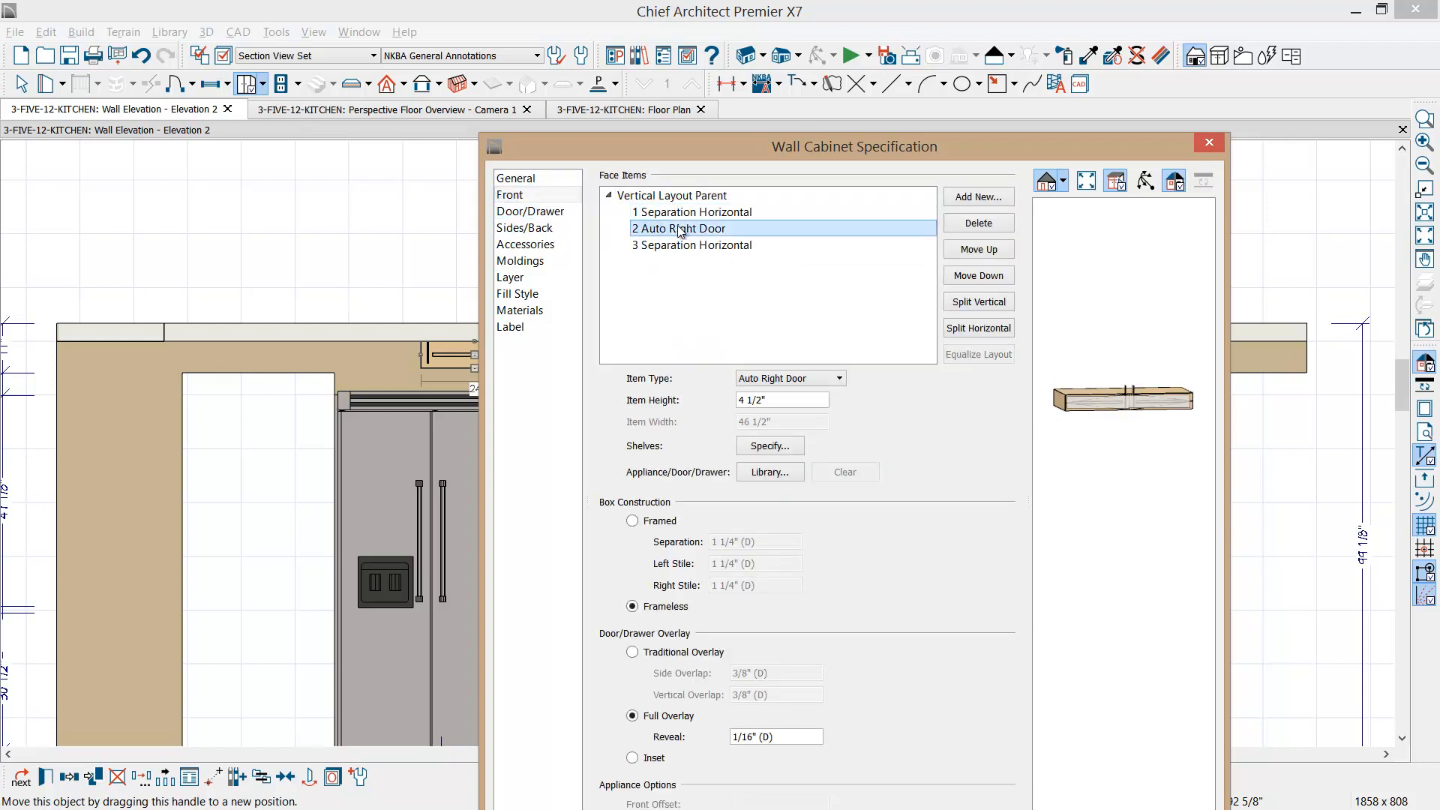
pyautogui.click(839, 379)
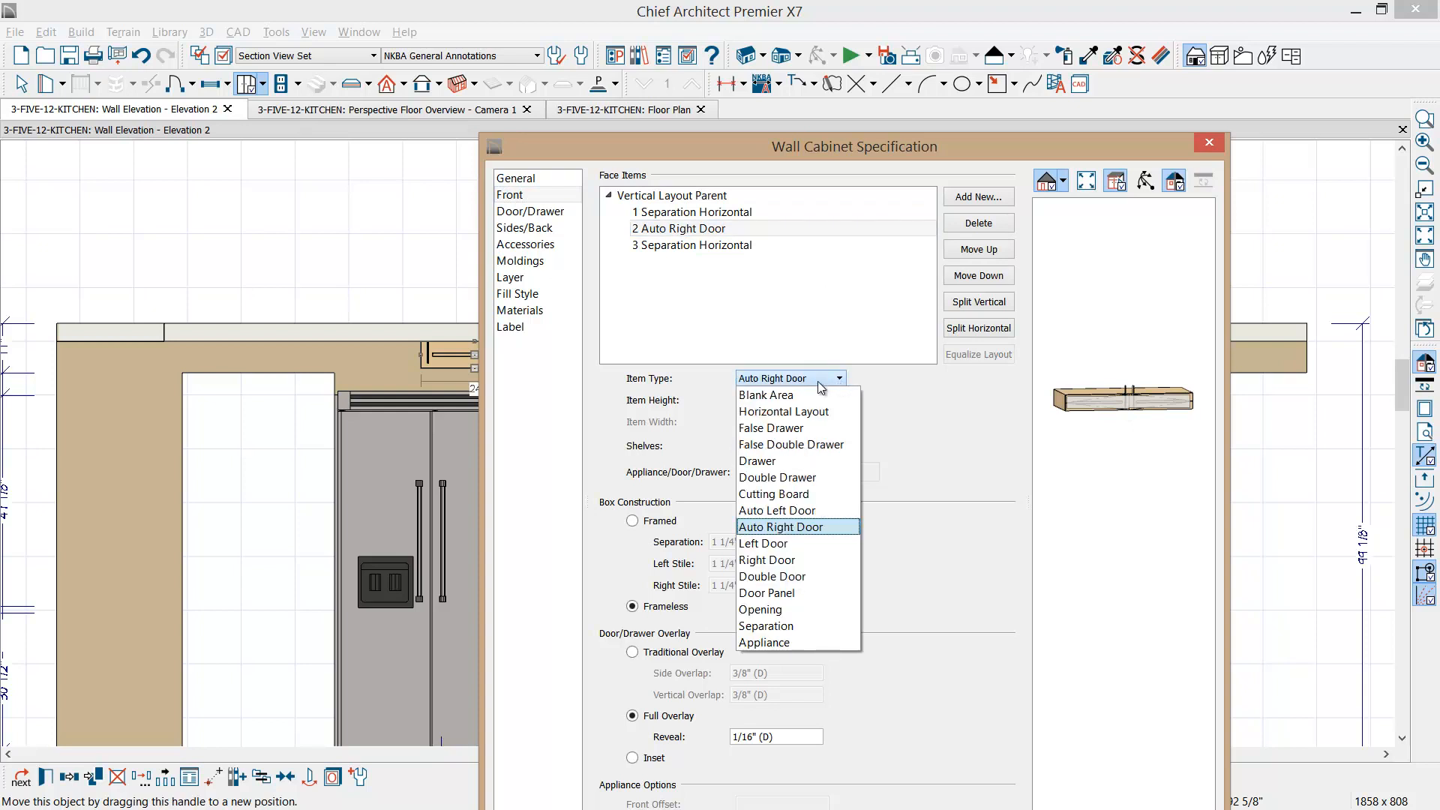
pyautogui.click(804, 395)
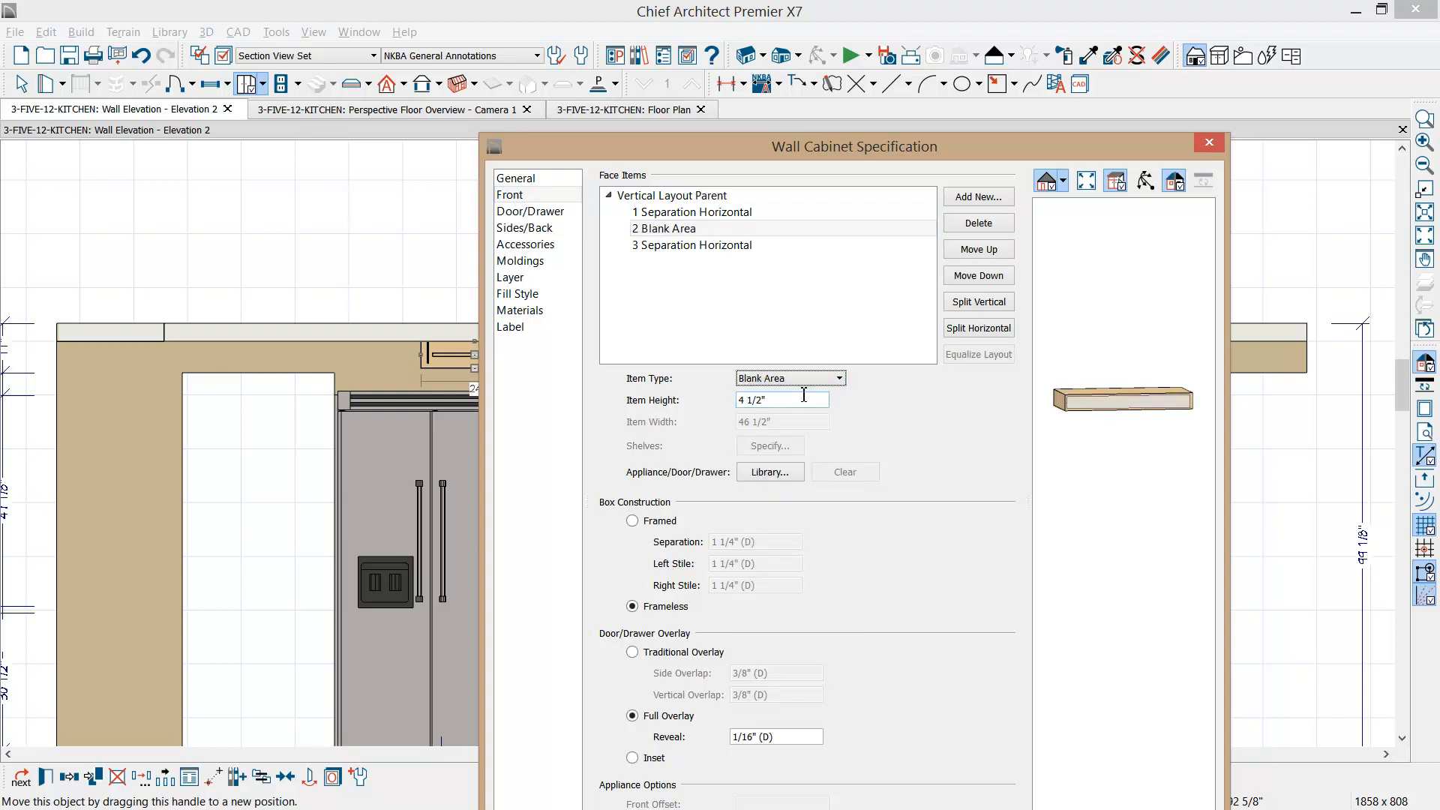
pyautogui.moveTo(776, 153); pyautogui.dragTo(800, 84)
pyautogui.click(1052, 782)
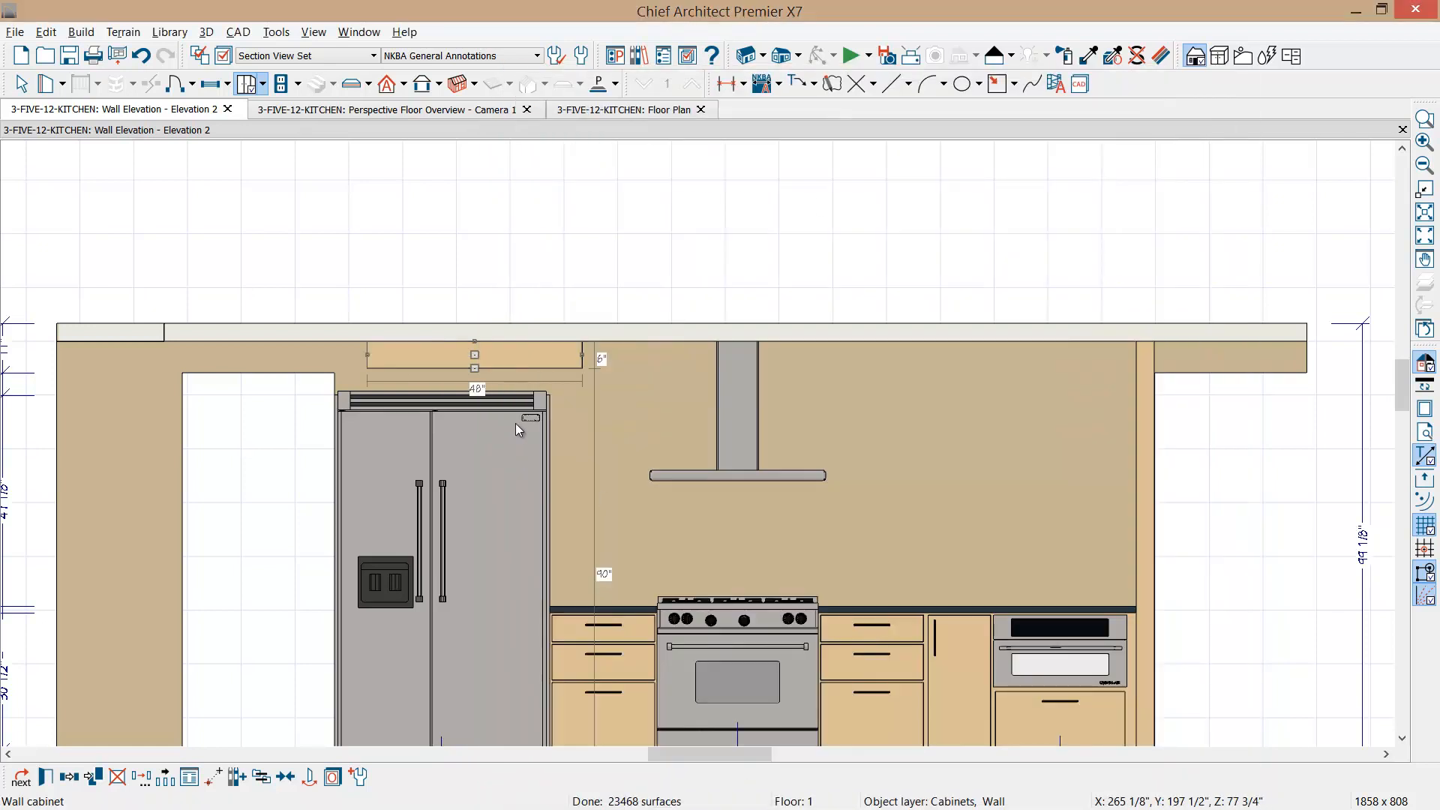
# - Extend the blank cabinet down toward the refrigerator, about 11" high, and center it over the refrigerator
pyautogui.moveTo(474, 372); pyautogui.dragTo(474, 389)
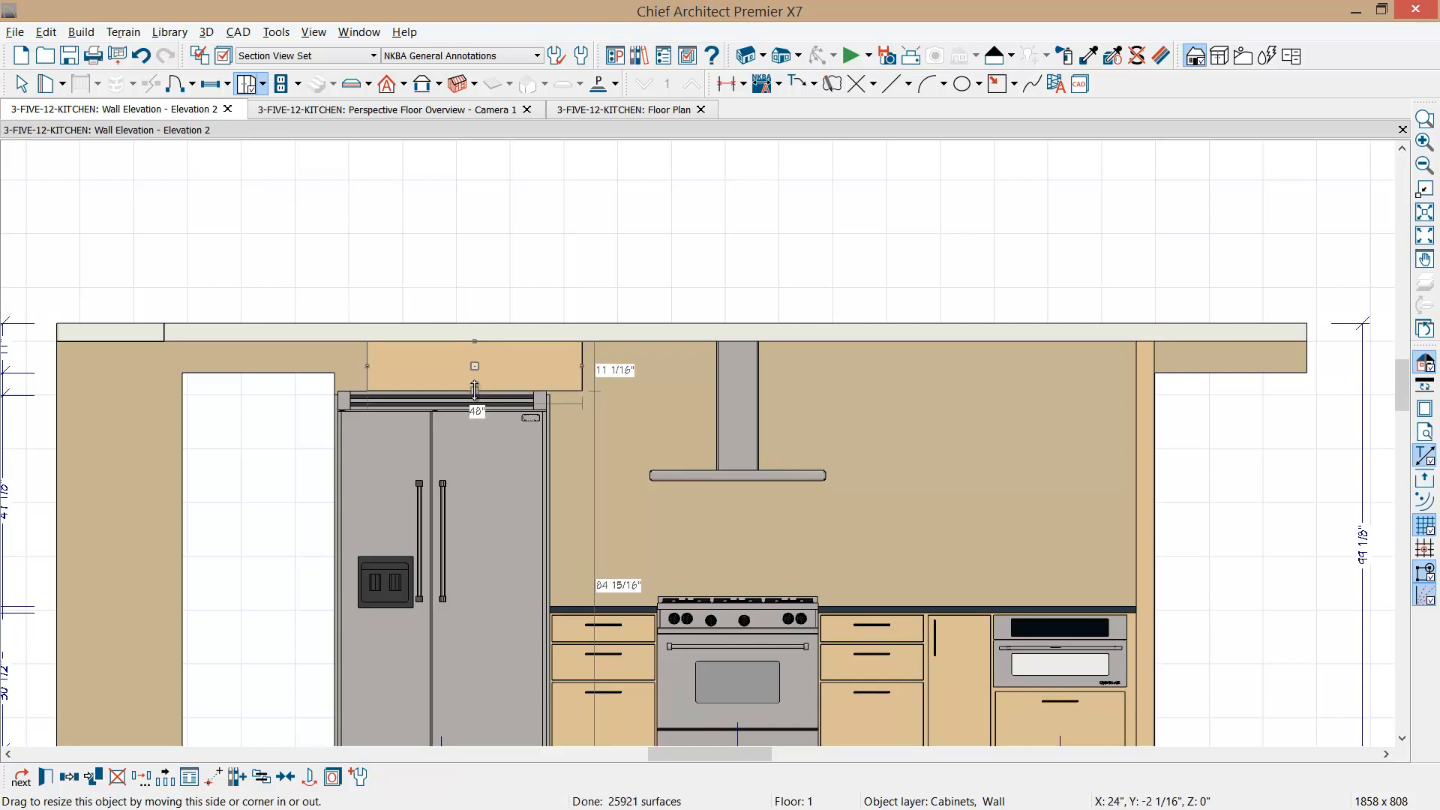
pyautogui.click(278, 781)
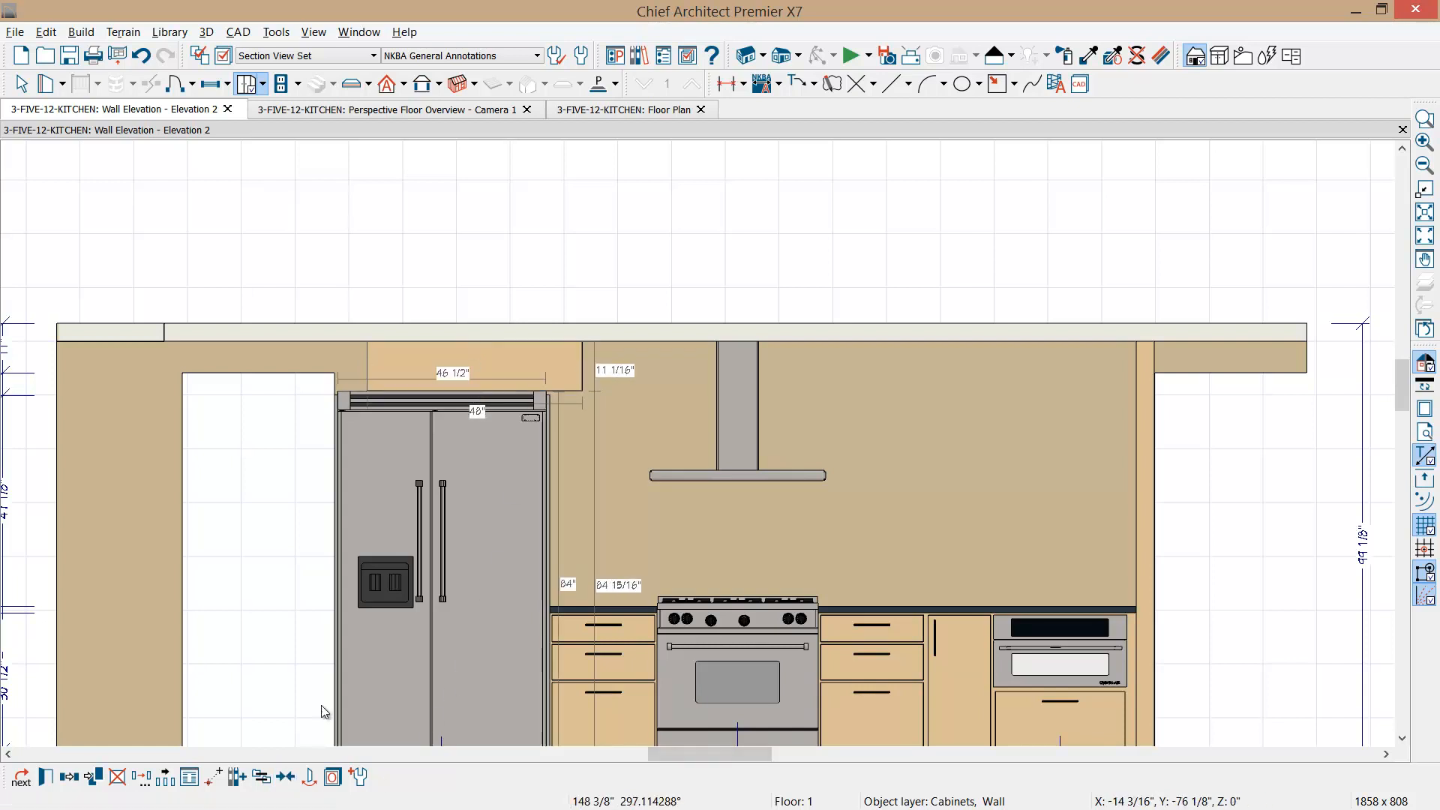
pyautogui.click(447, 638)
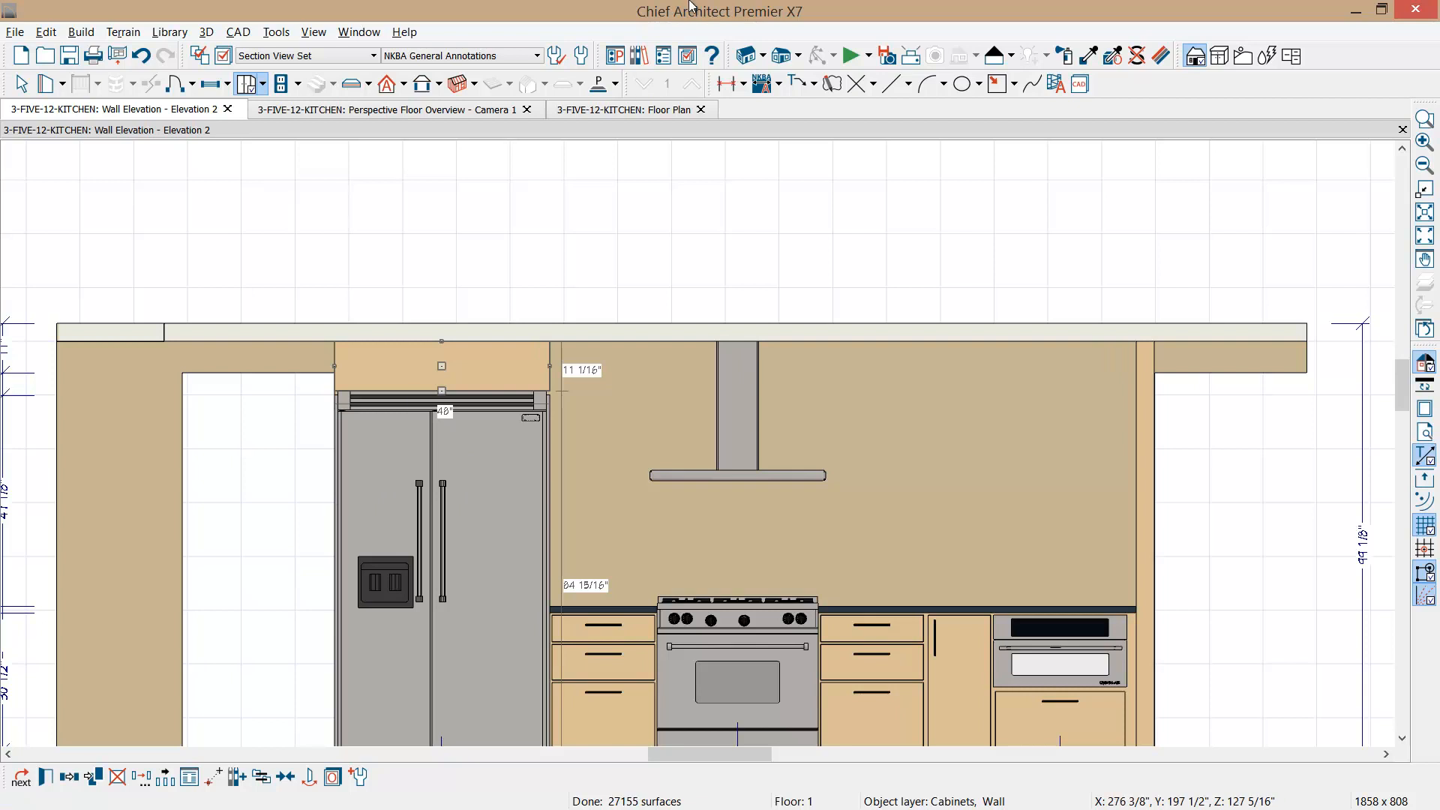
# - Pick up Stainless Steel Brushed with the Material Eyedropper and apply it to the blank cabinet above the refrigerator
pyautogui.click(1088, 56)
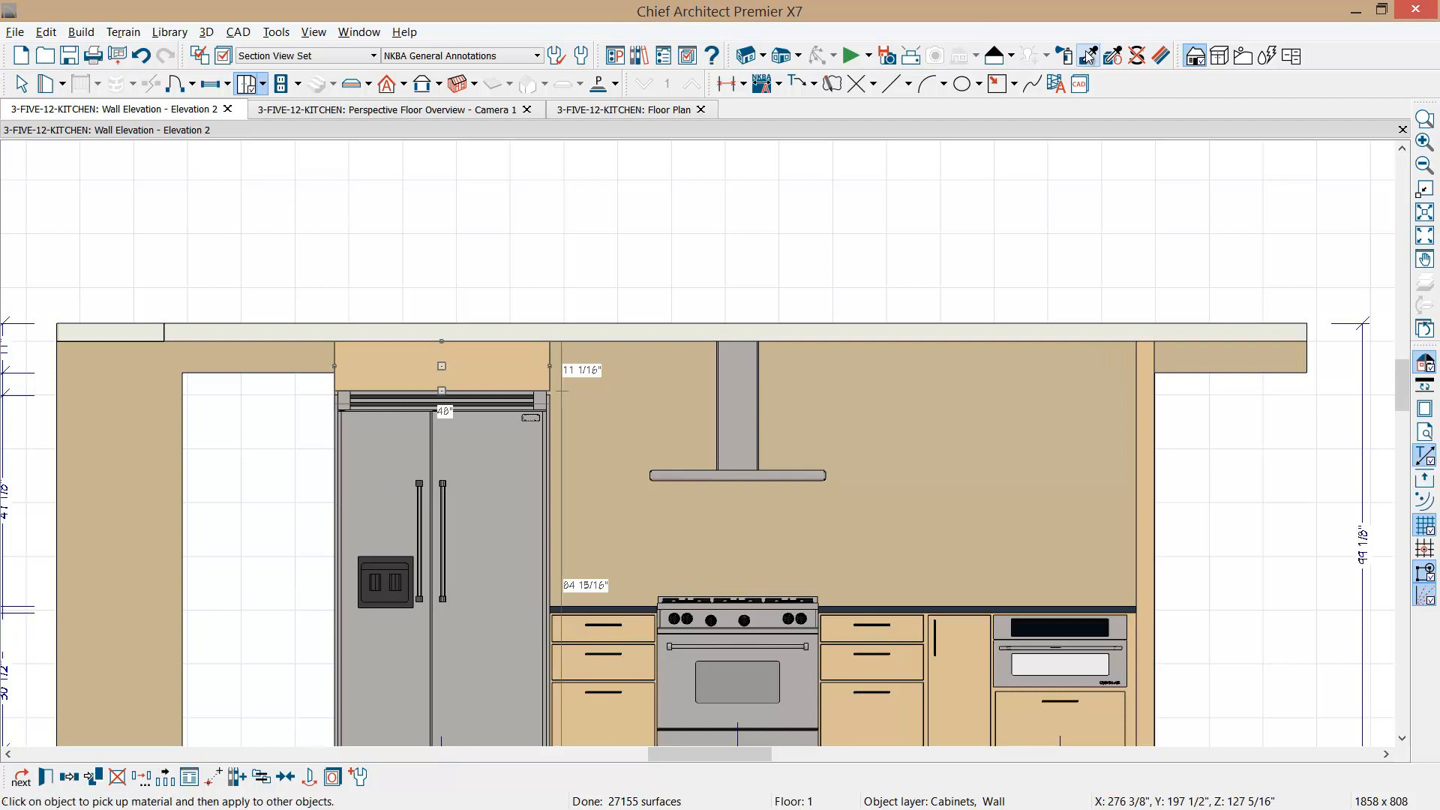
pyautogui.click(507, 380)
pyautogui.scroll(2, 515, 503)
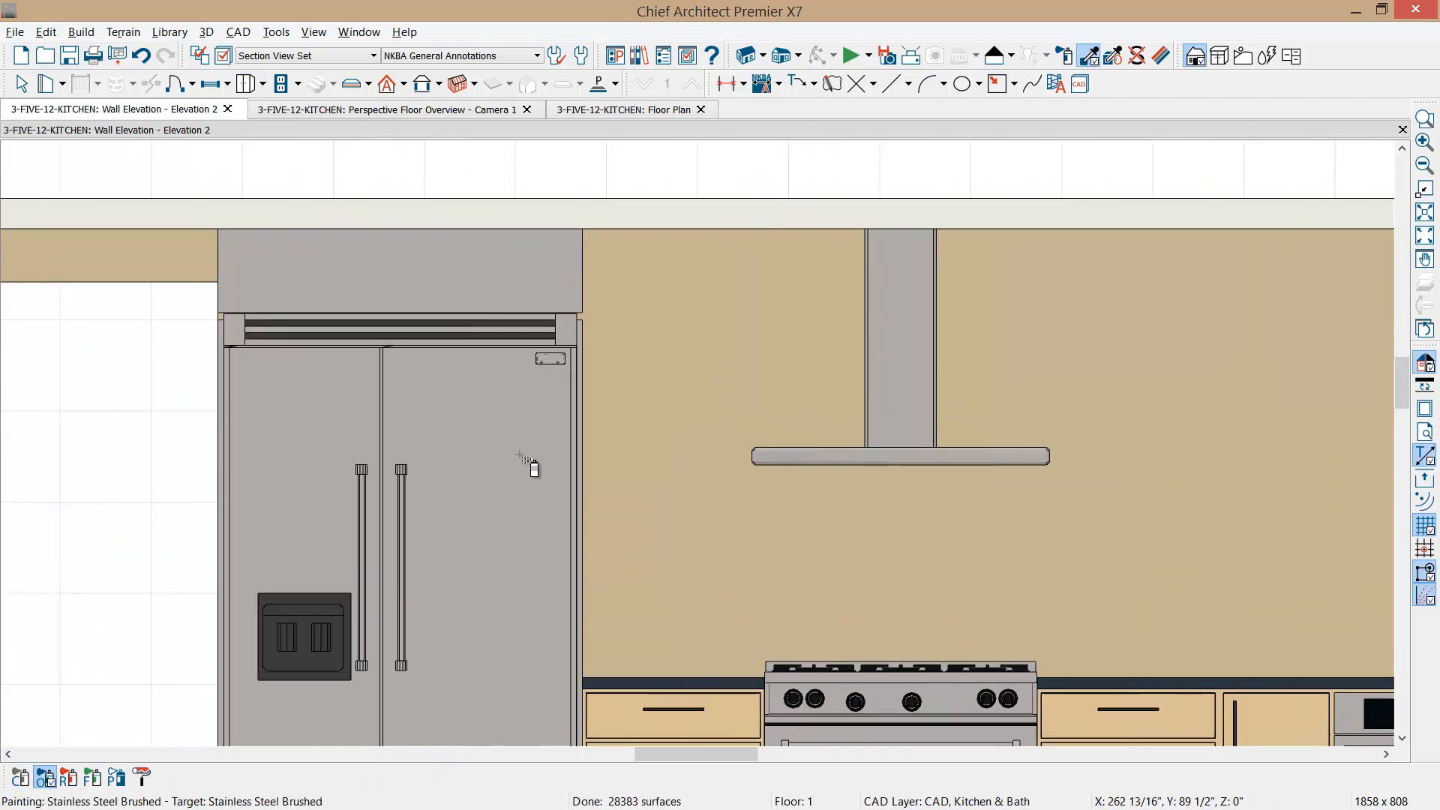
pyautogui.press('Escape')
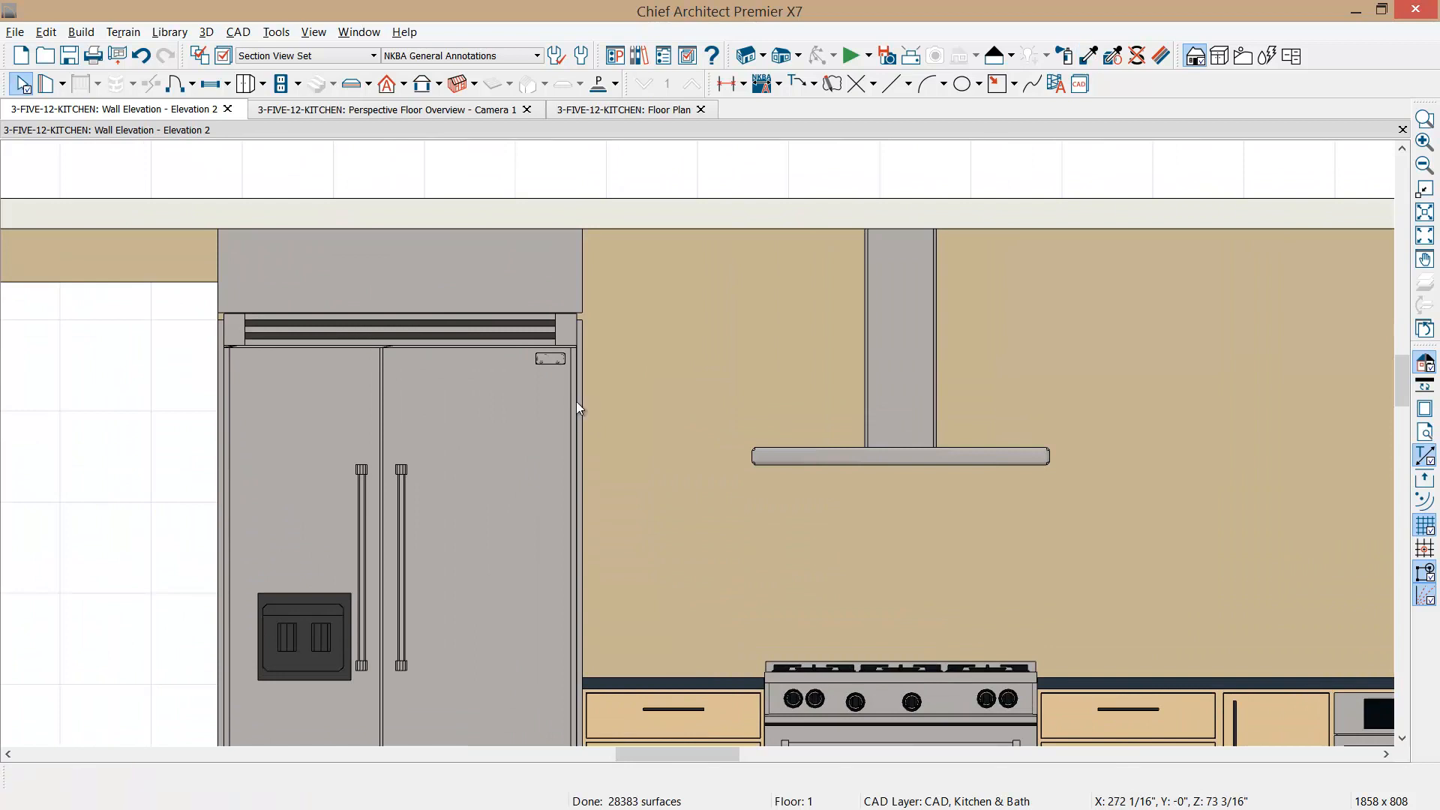
# - Select both partitions flanking the refrigerator and turn on Auto Adjust Height for them
pyautogui.click(578, 399)
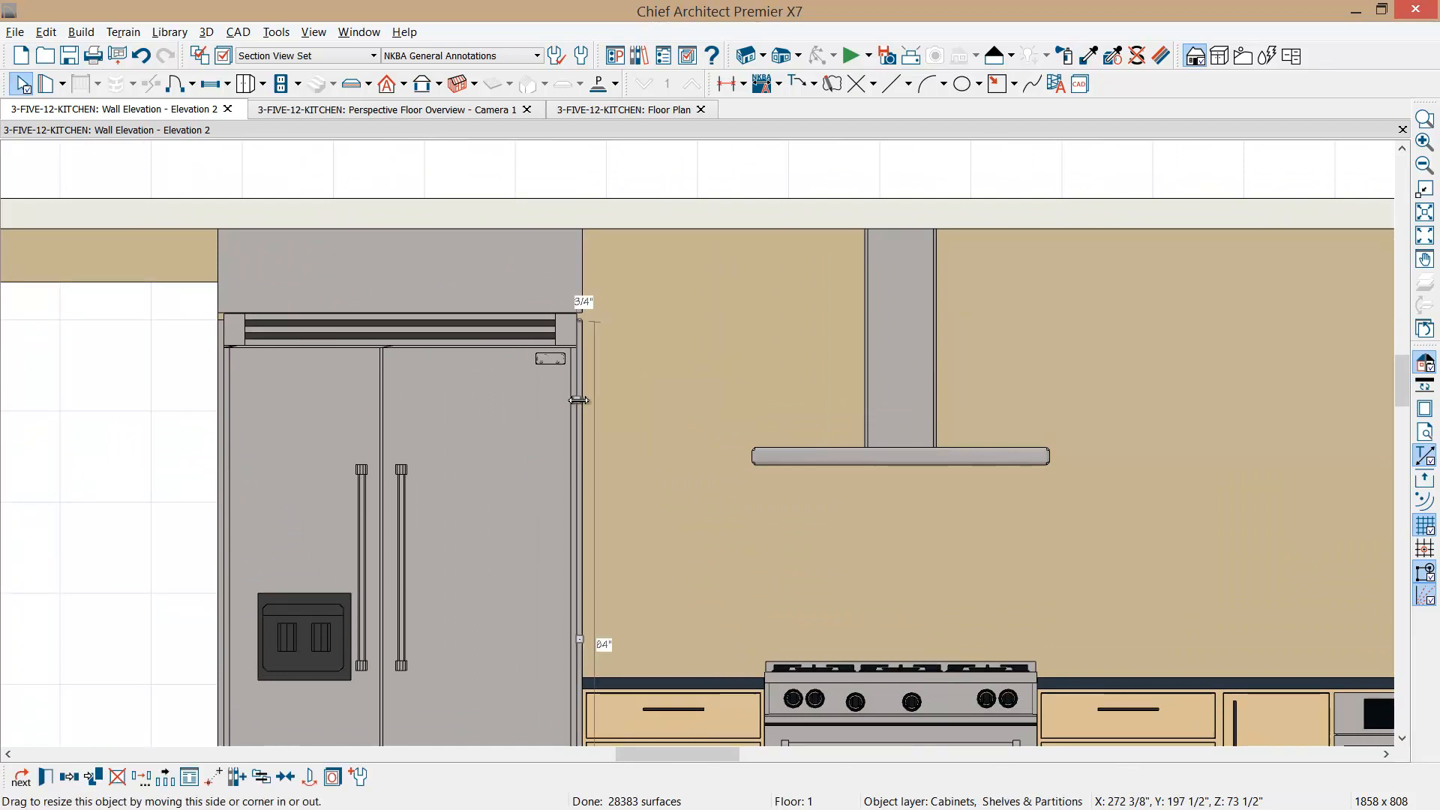
pyautogui.keyDown('shift'); pyautogui.click(219, 400); pyautogui.keyUp('shift')
pyautogui.doubleClick(219, 398)
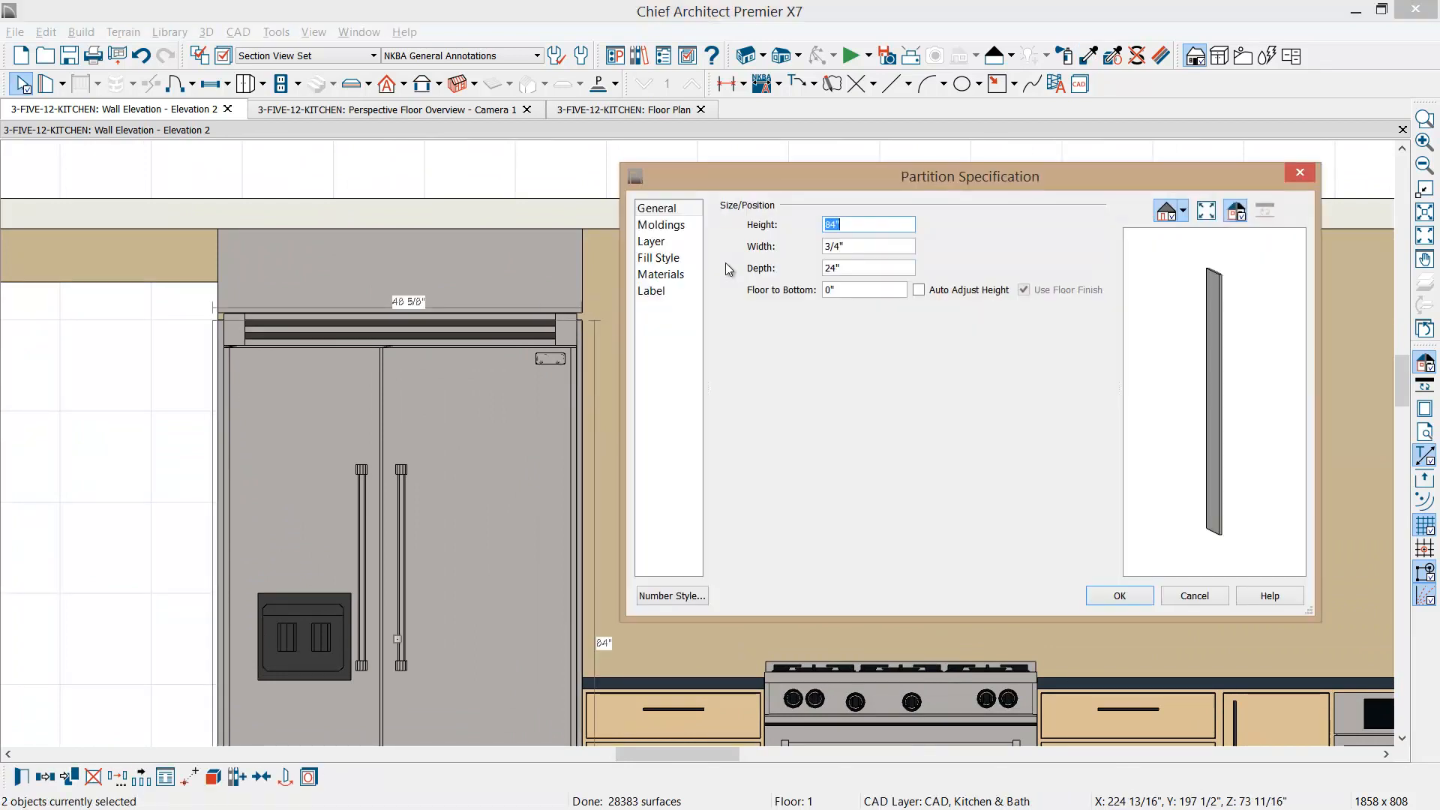
pyautogui.click(967, 290)
pyautogui.click(1113, 595)
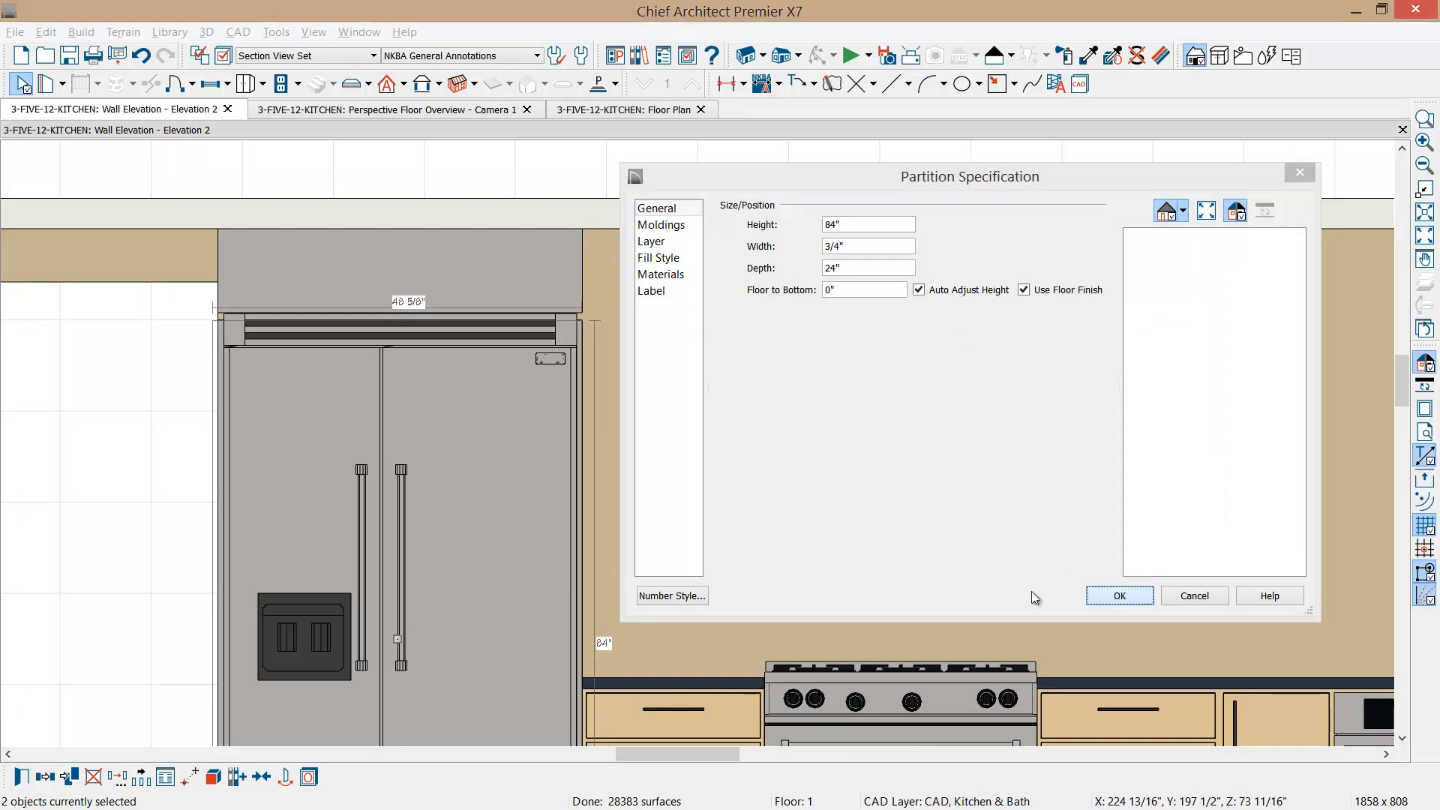